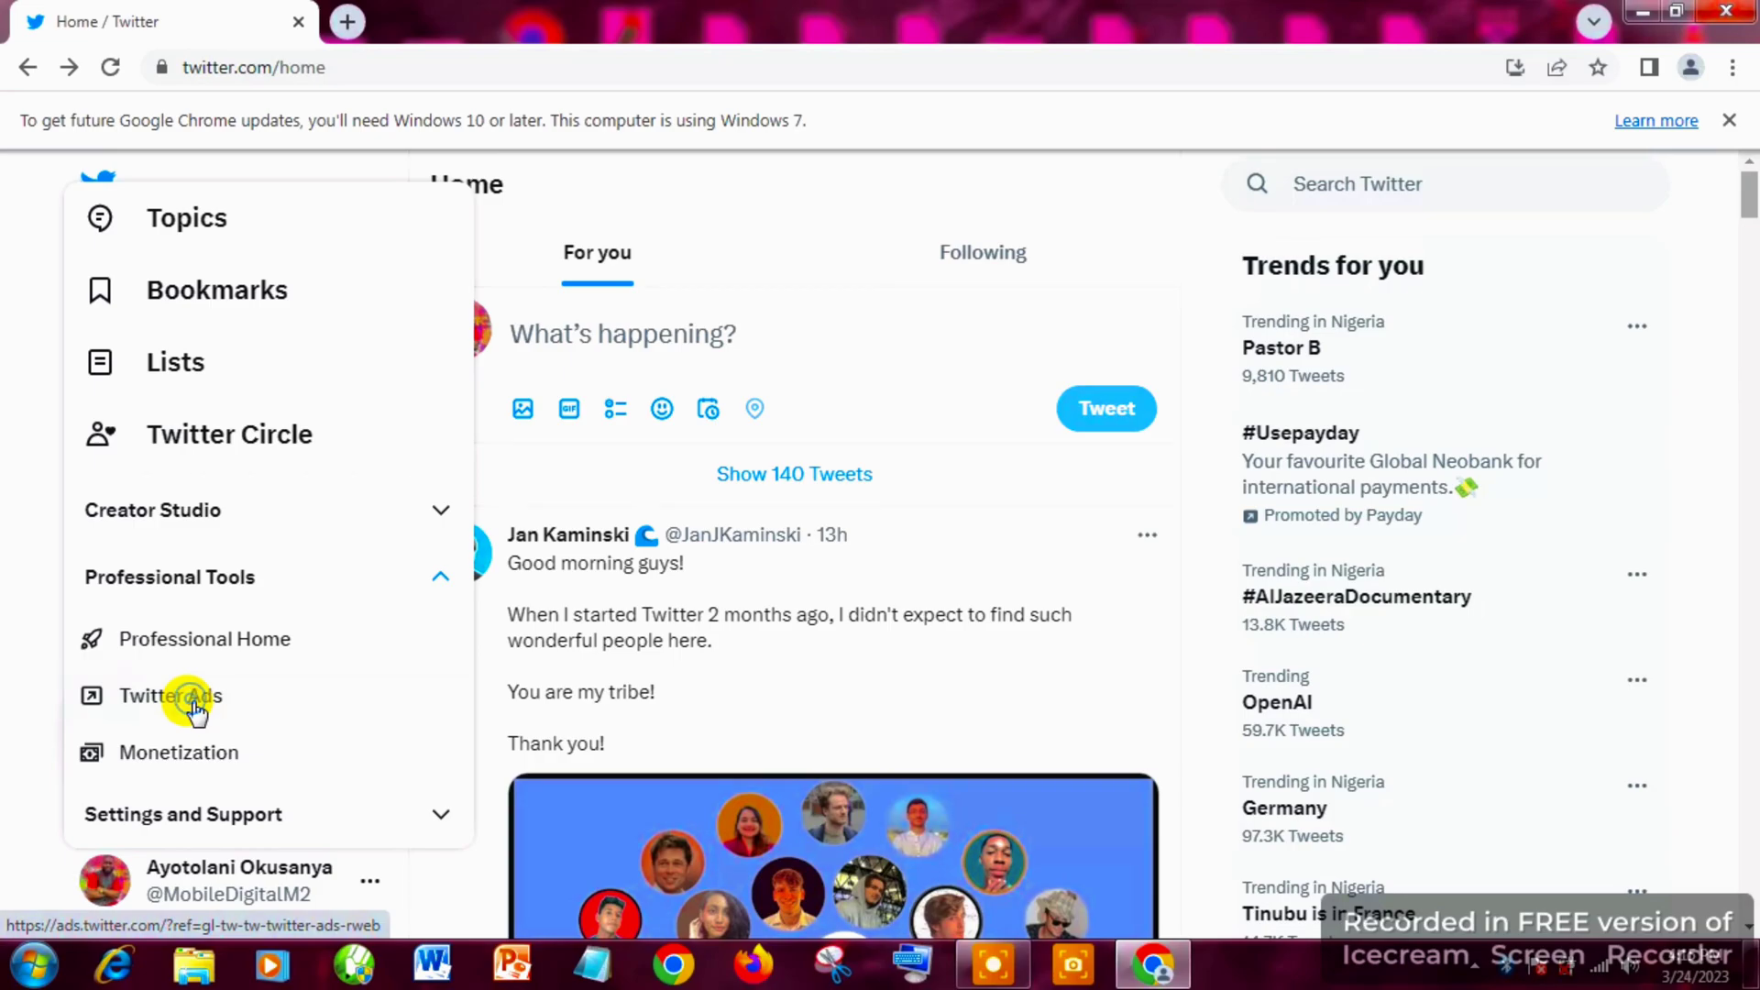
Open Twitter Ads from the Professional Tools in a new tab and switch to Ads Manager.
right_click(195, 706)
left_click(236, 723)
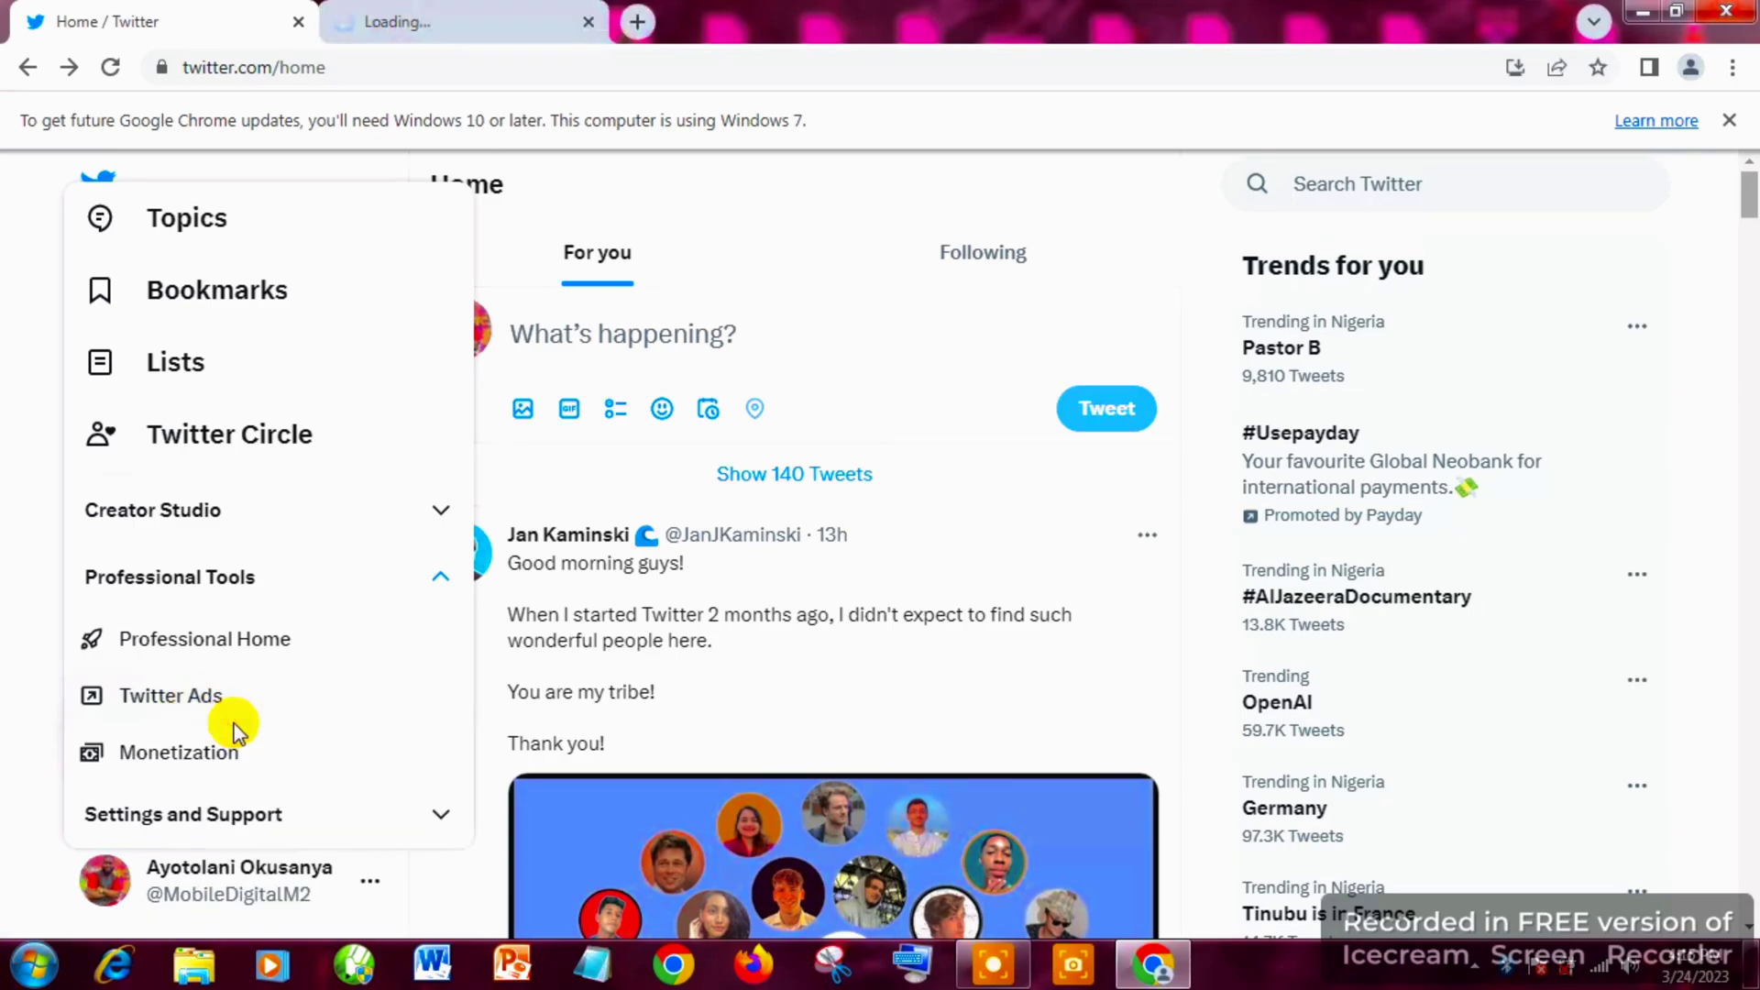
left_click(444, 20)
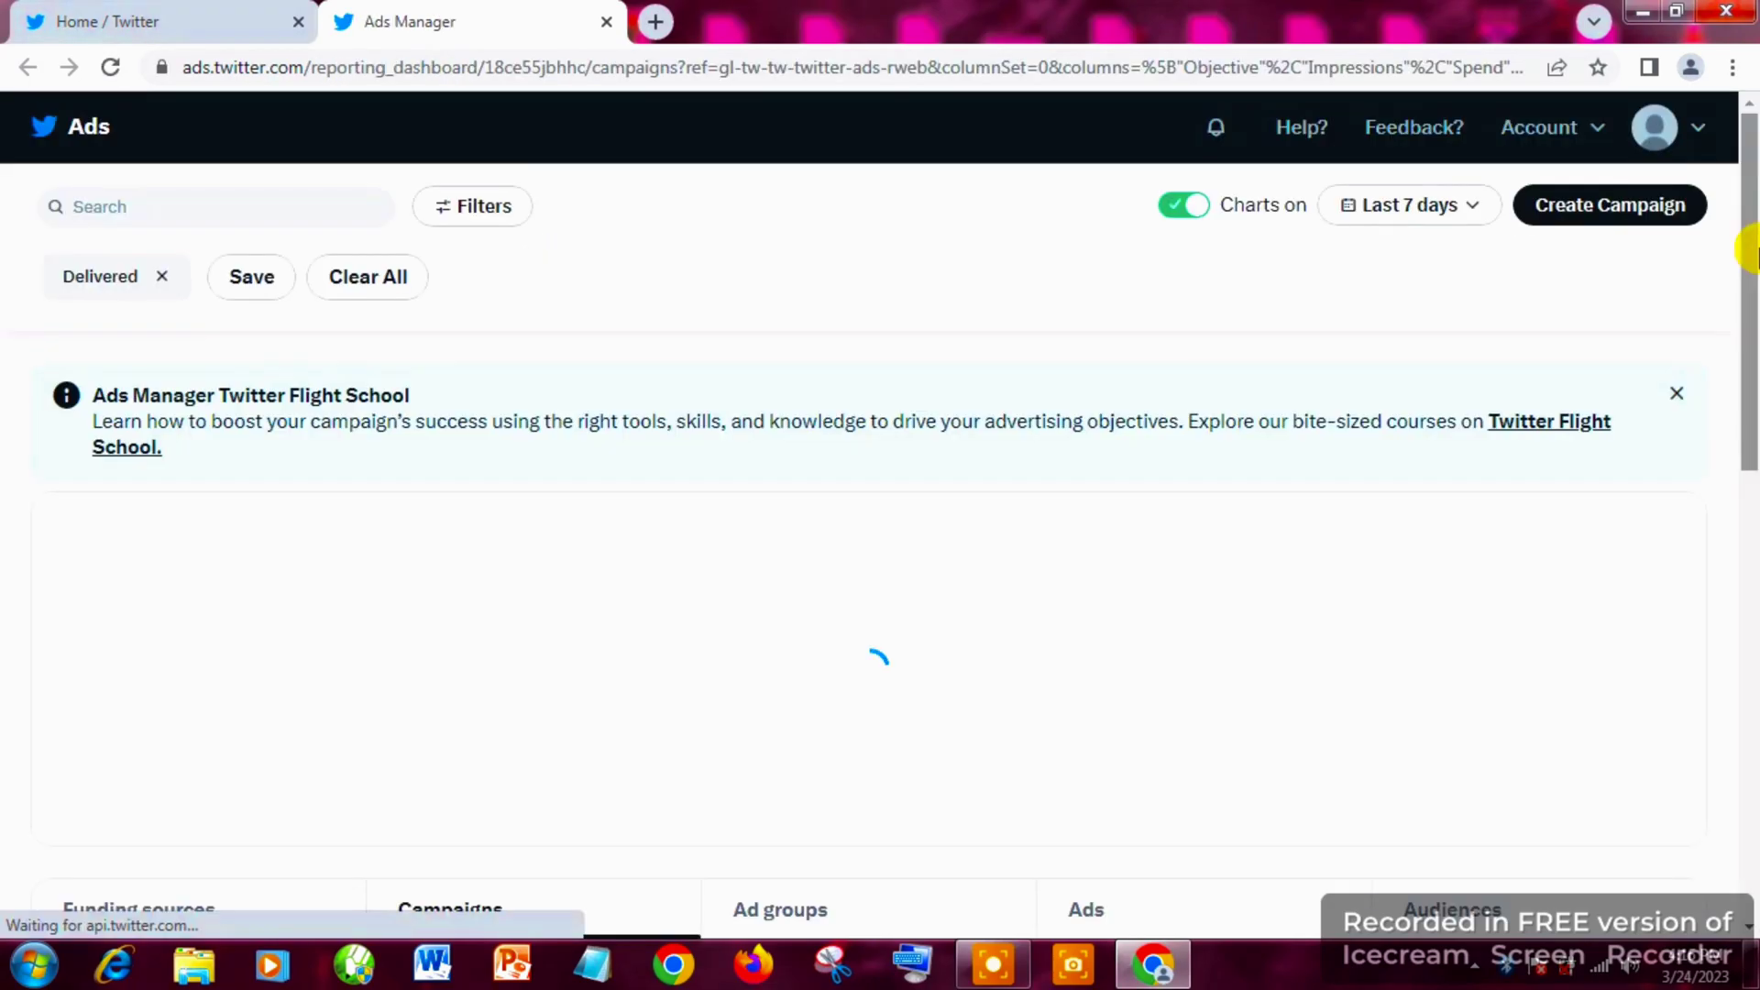
scroll(1749, 358, "down", 5)
scroll(1752, 179, "up", 5)
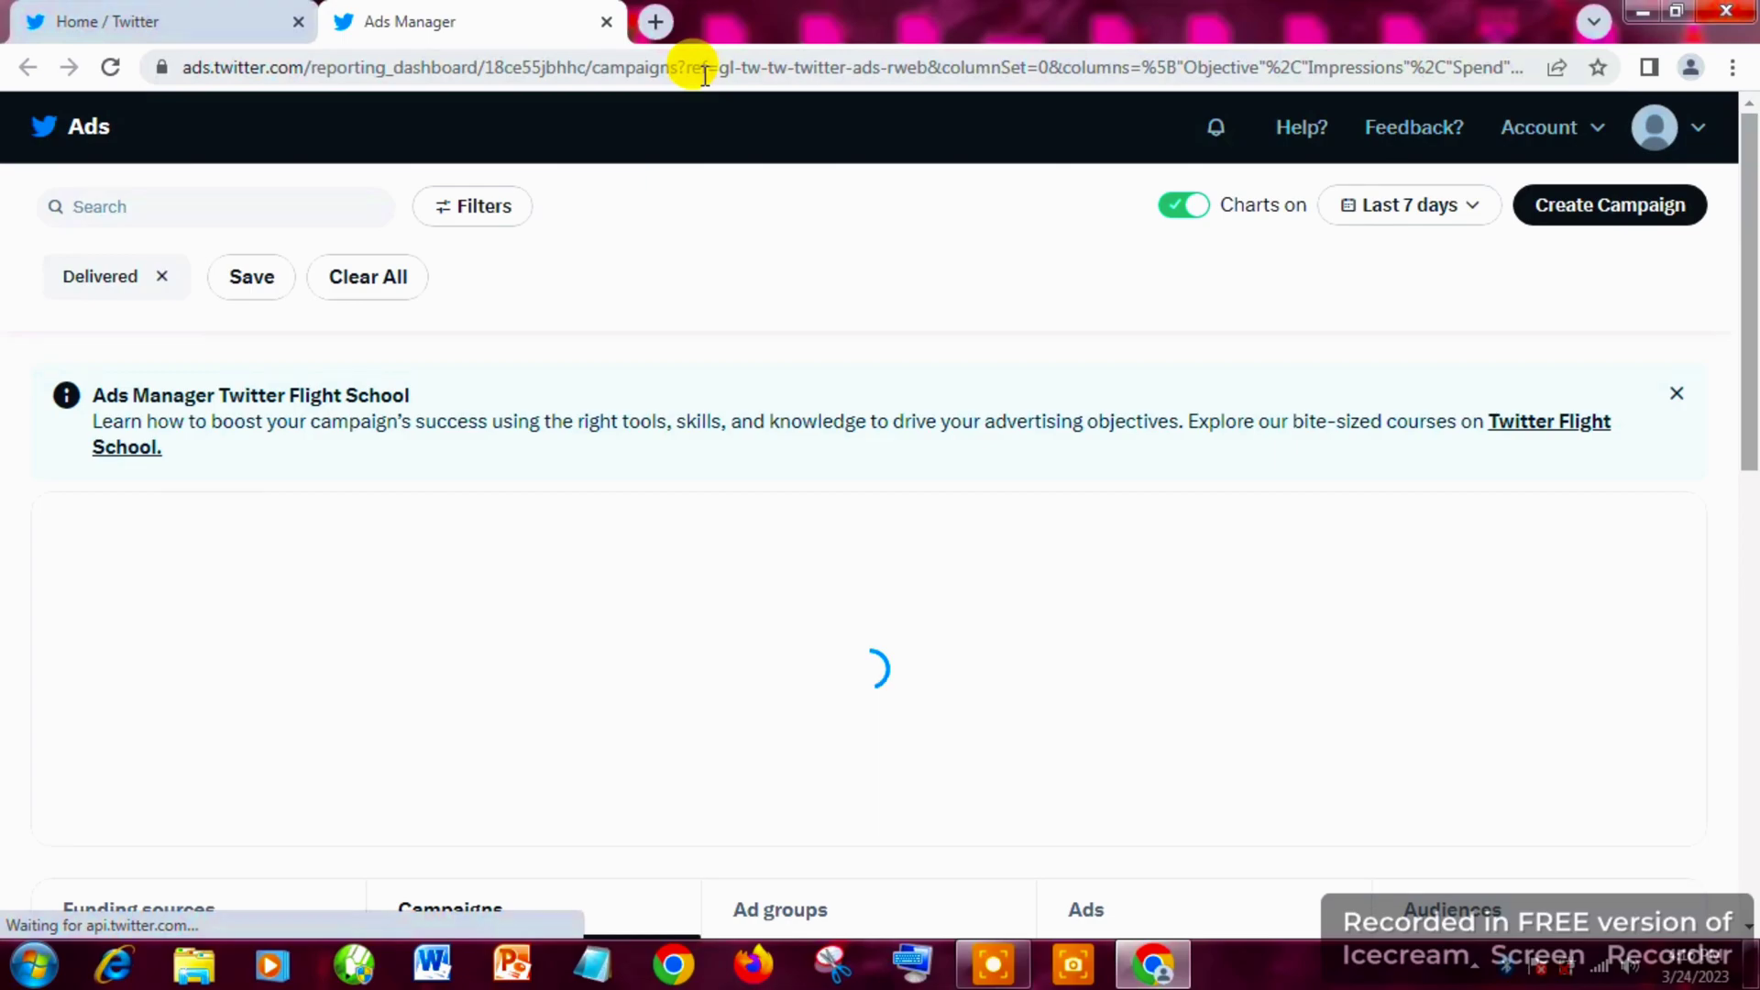
View the Twitter for Business site at business.twitter.com in a new tab, close it and return to Ads Manager.
left_click(662, 18)
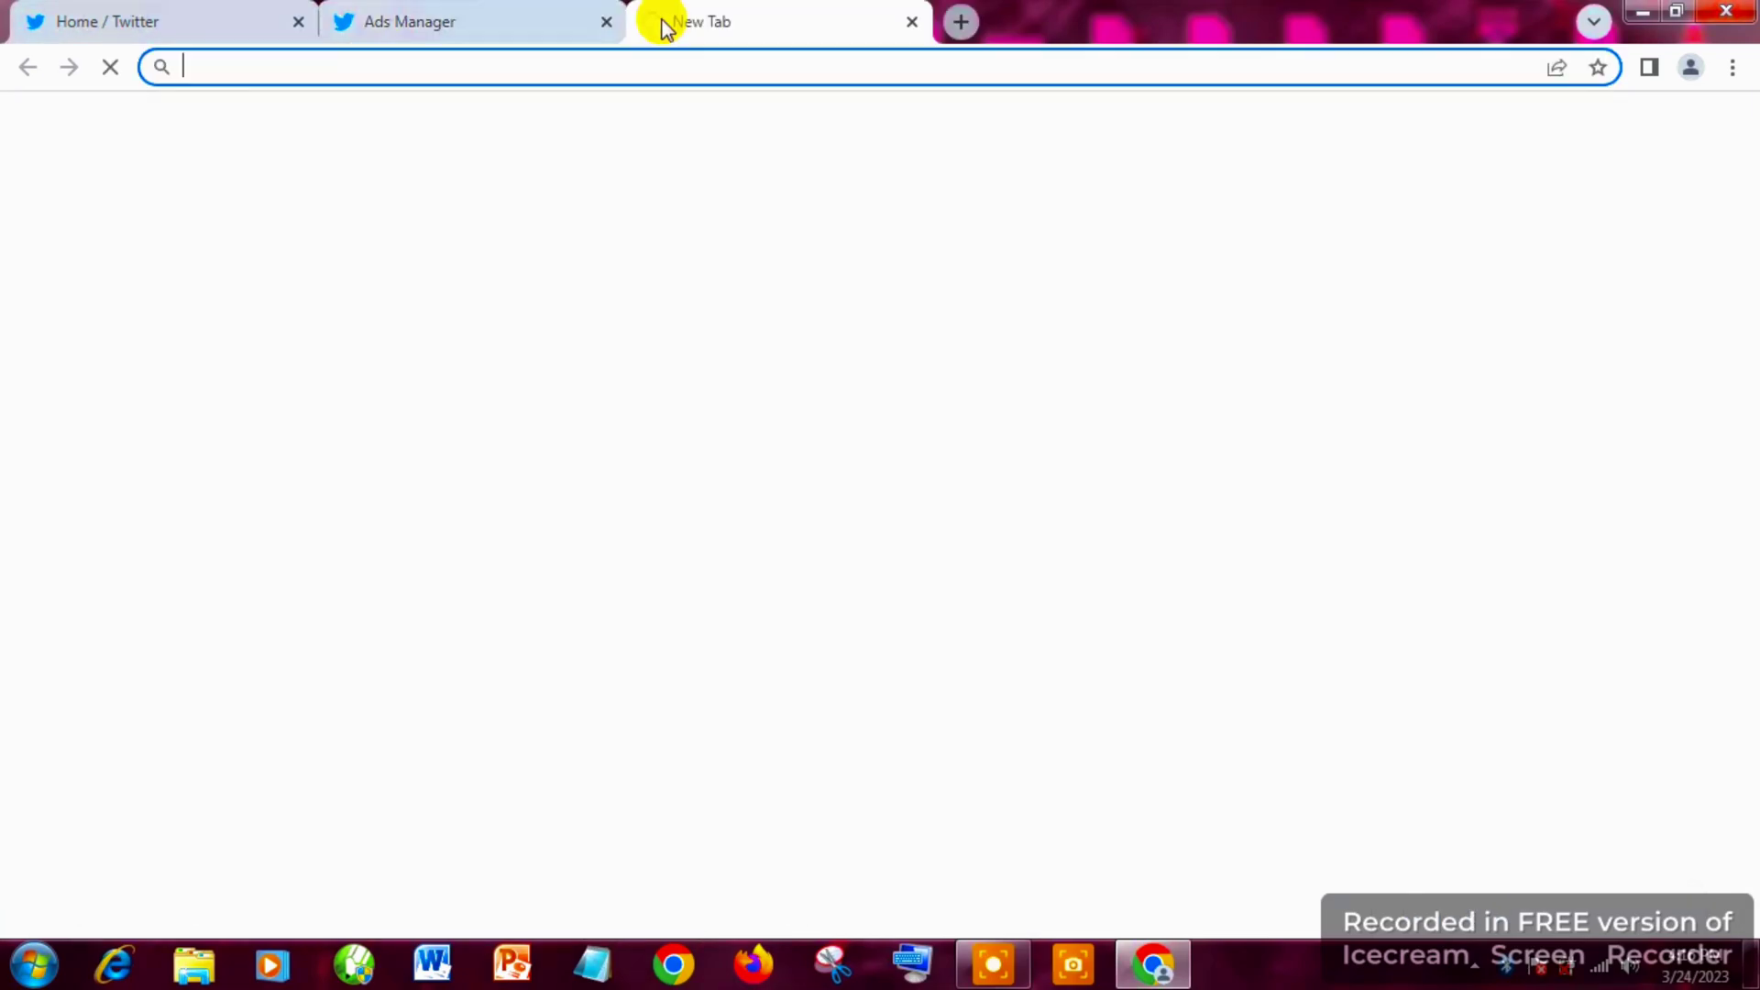
type("business.twitter.com")
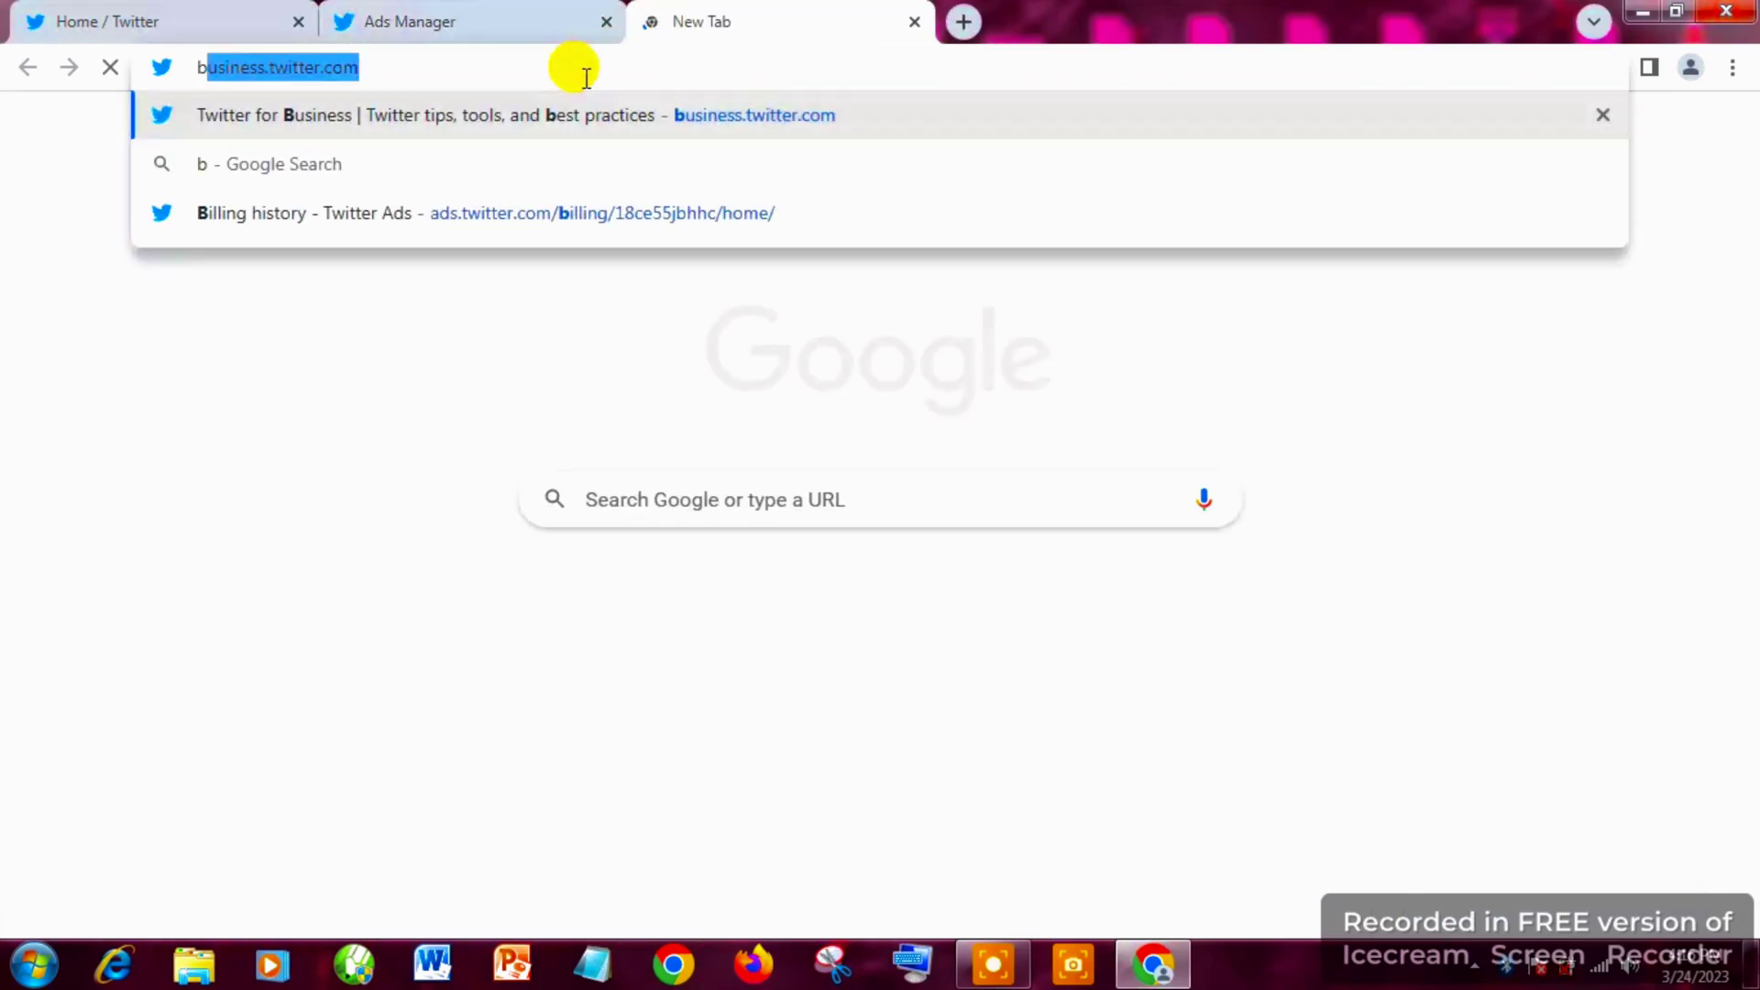
key("Right")
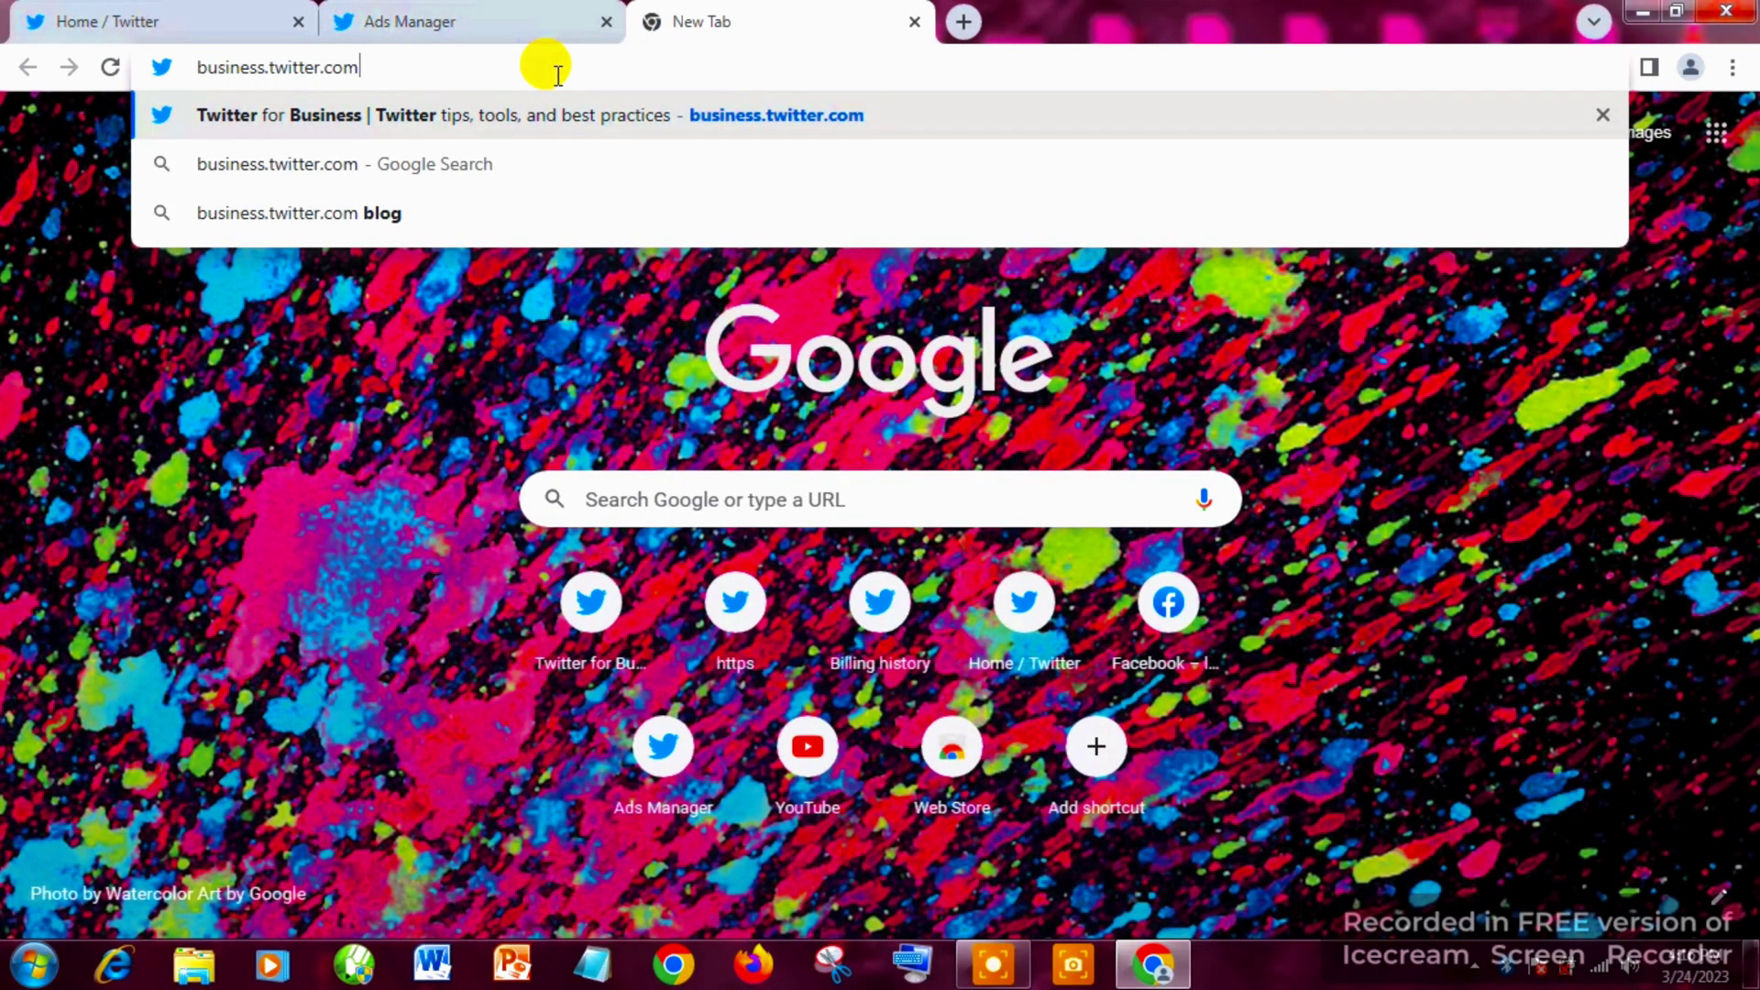
key("Return")
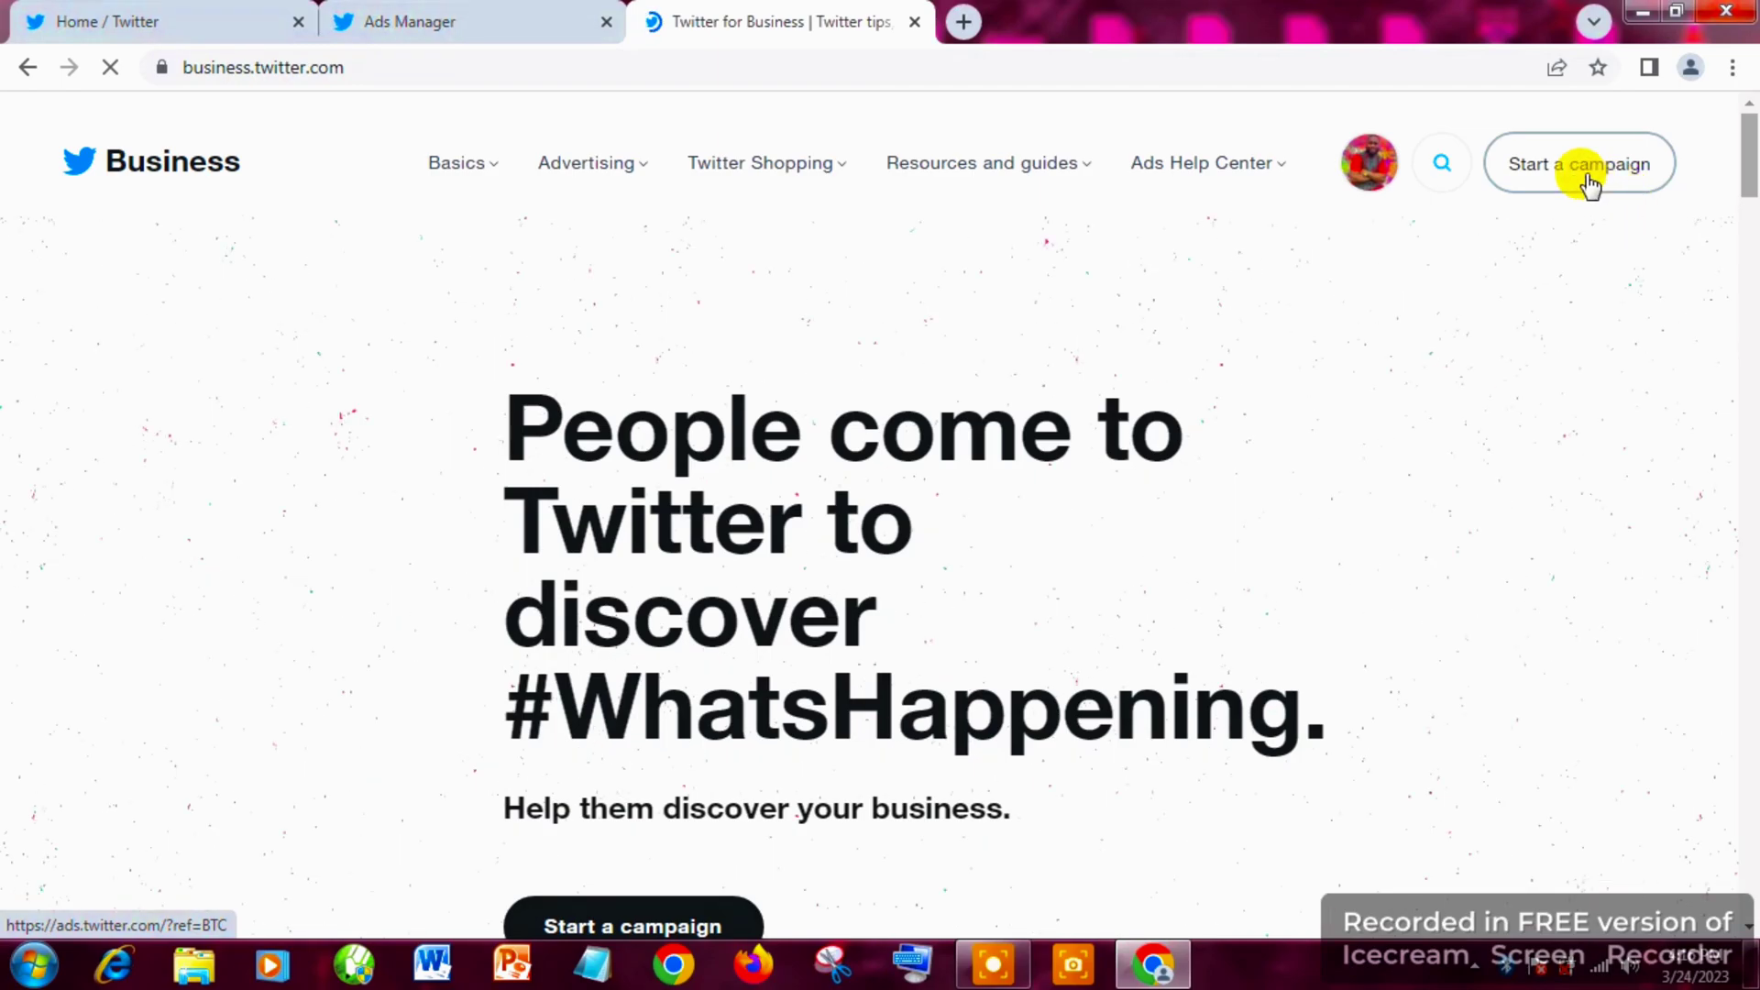
left_click(436, 11)
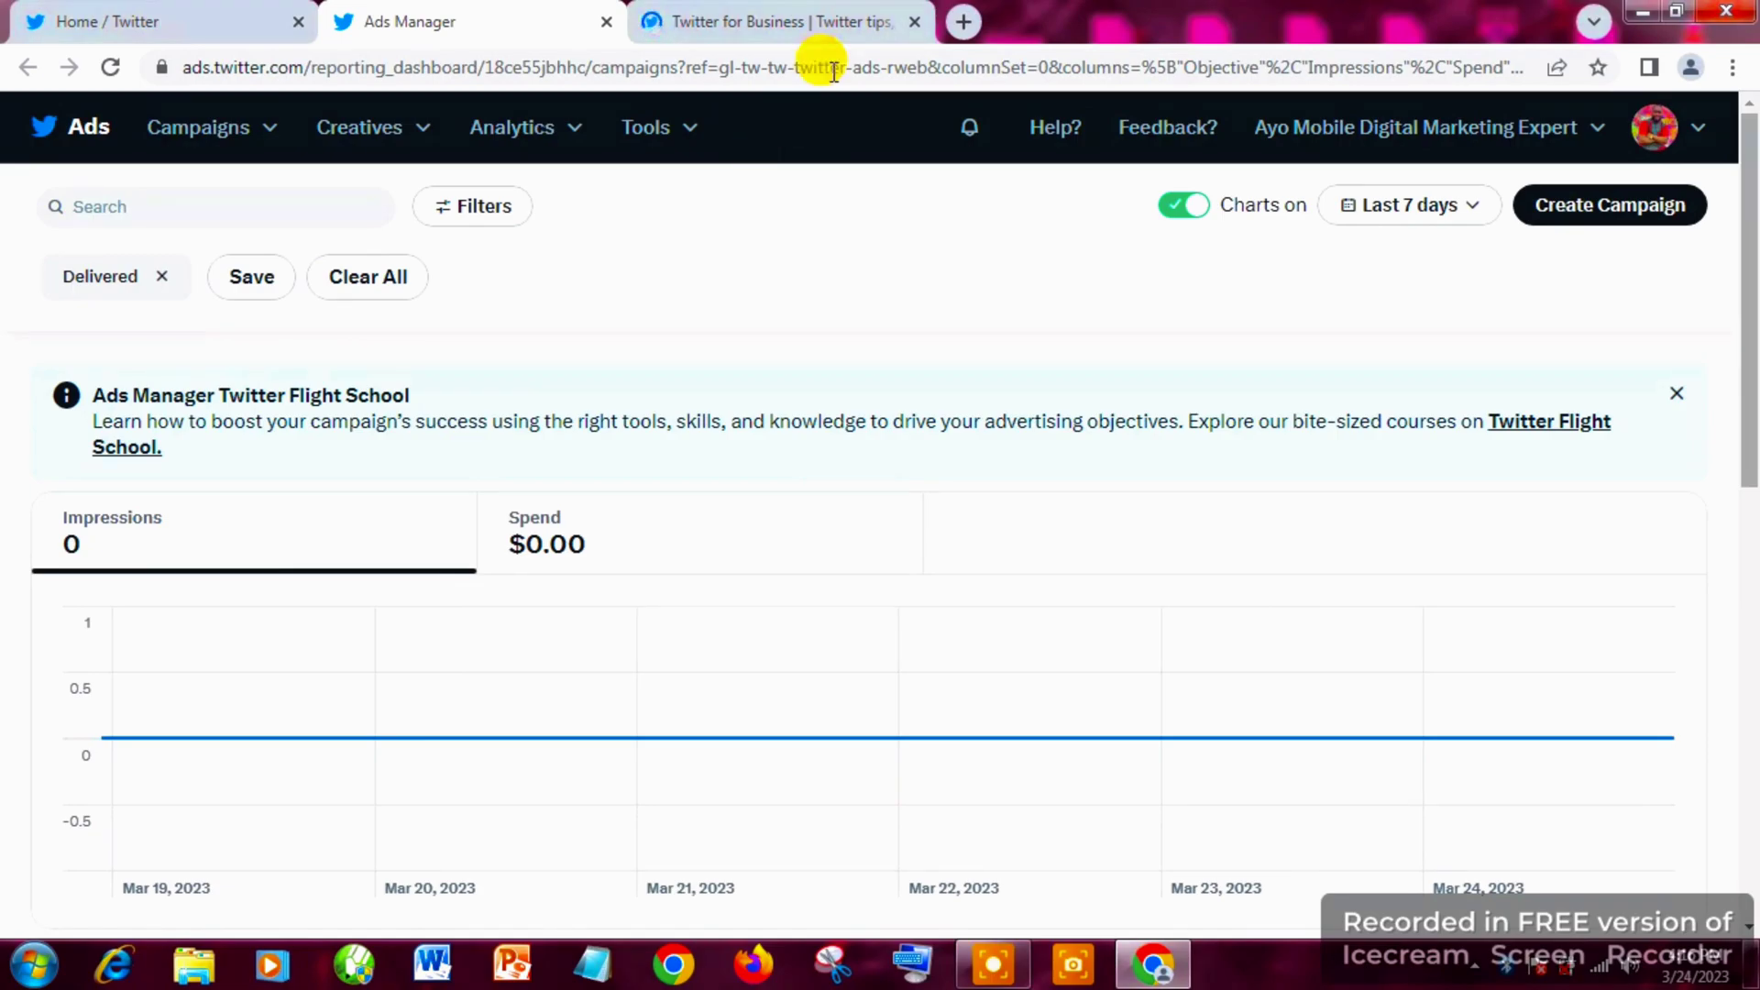
left_click(915, 22)
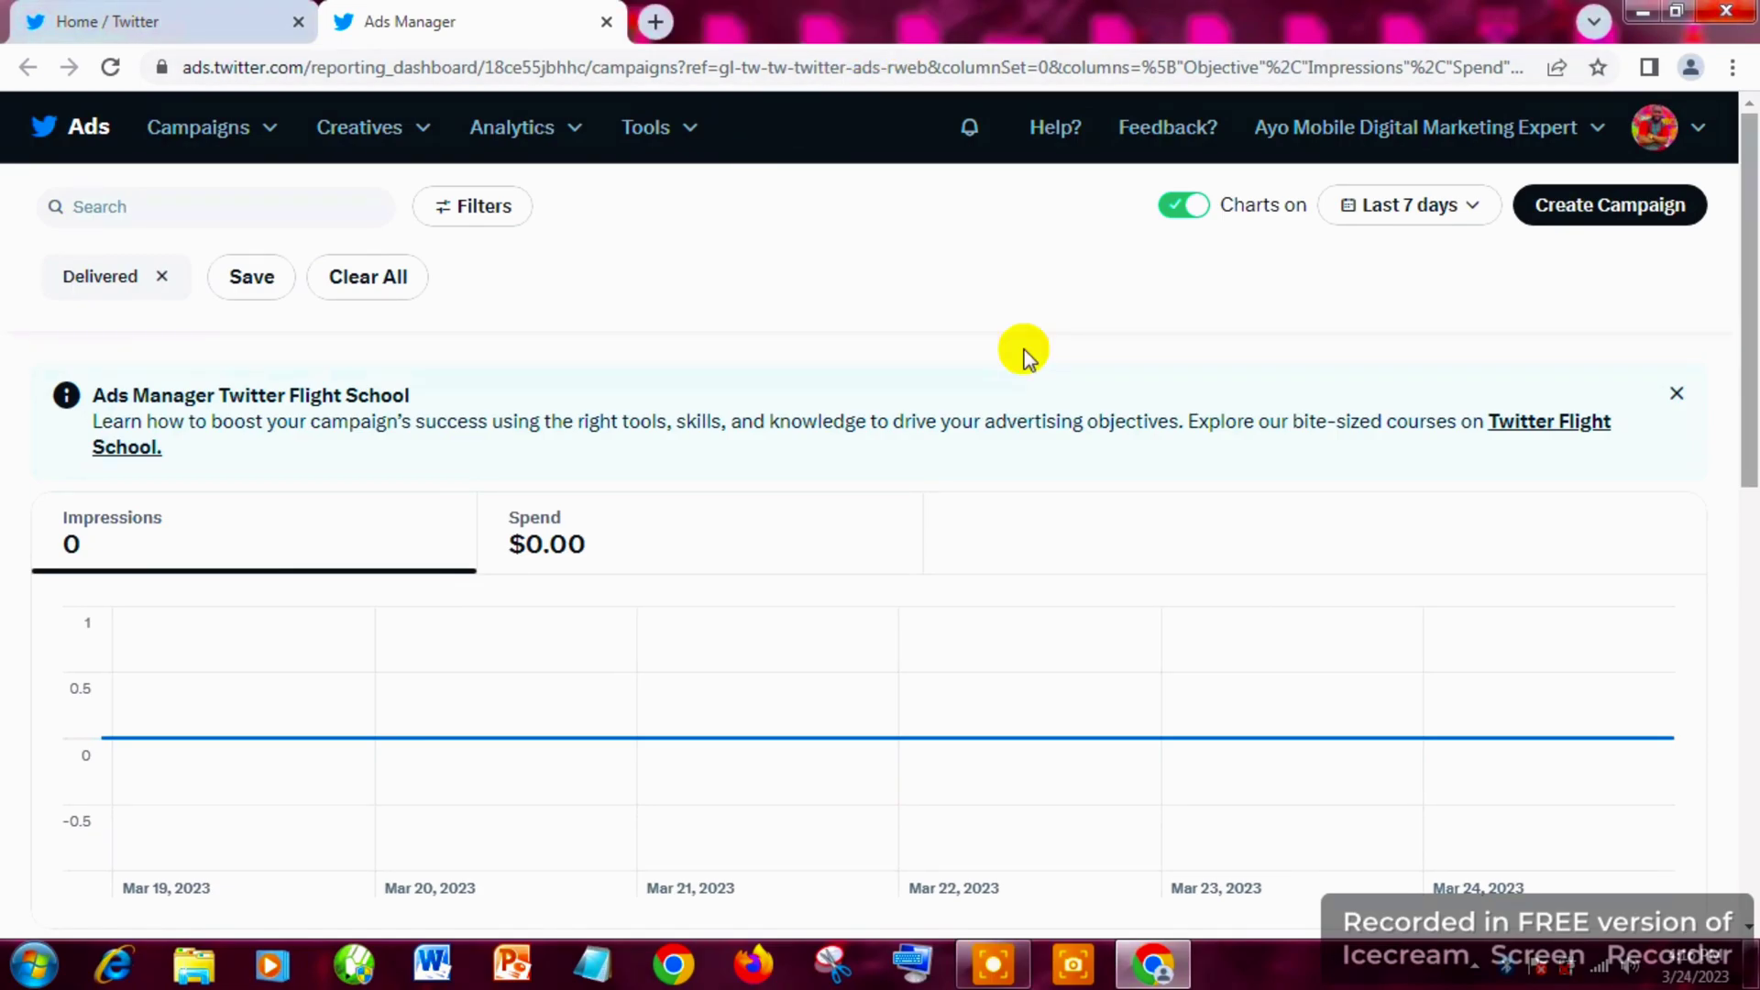
Create an Advanced campaign with the Followers objective.
left_click(1602, 225)
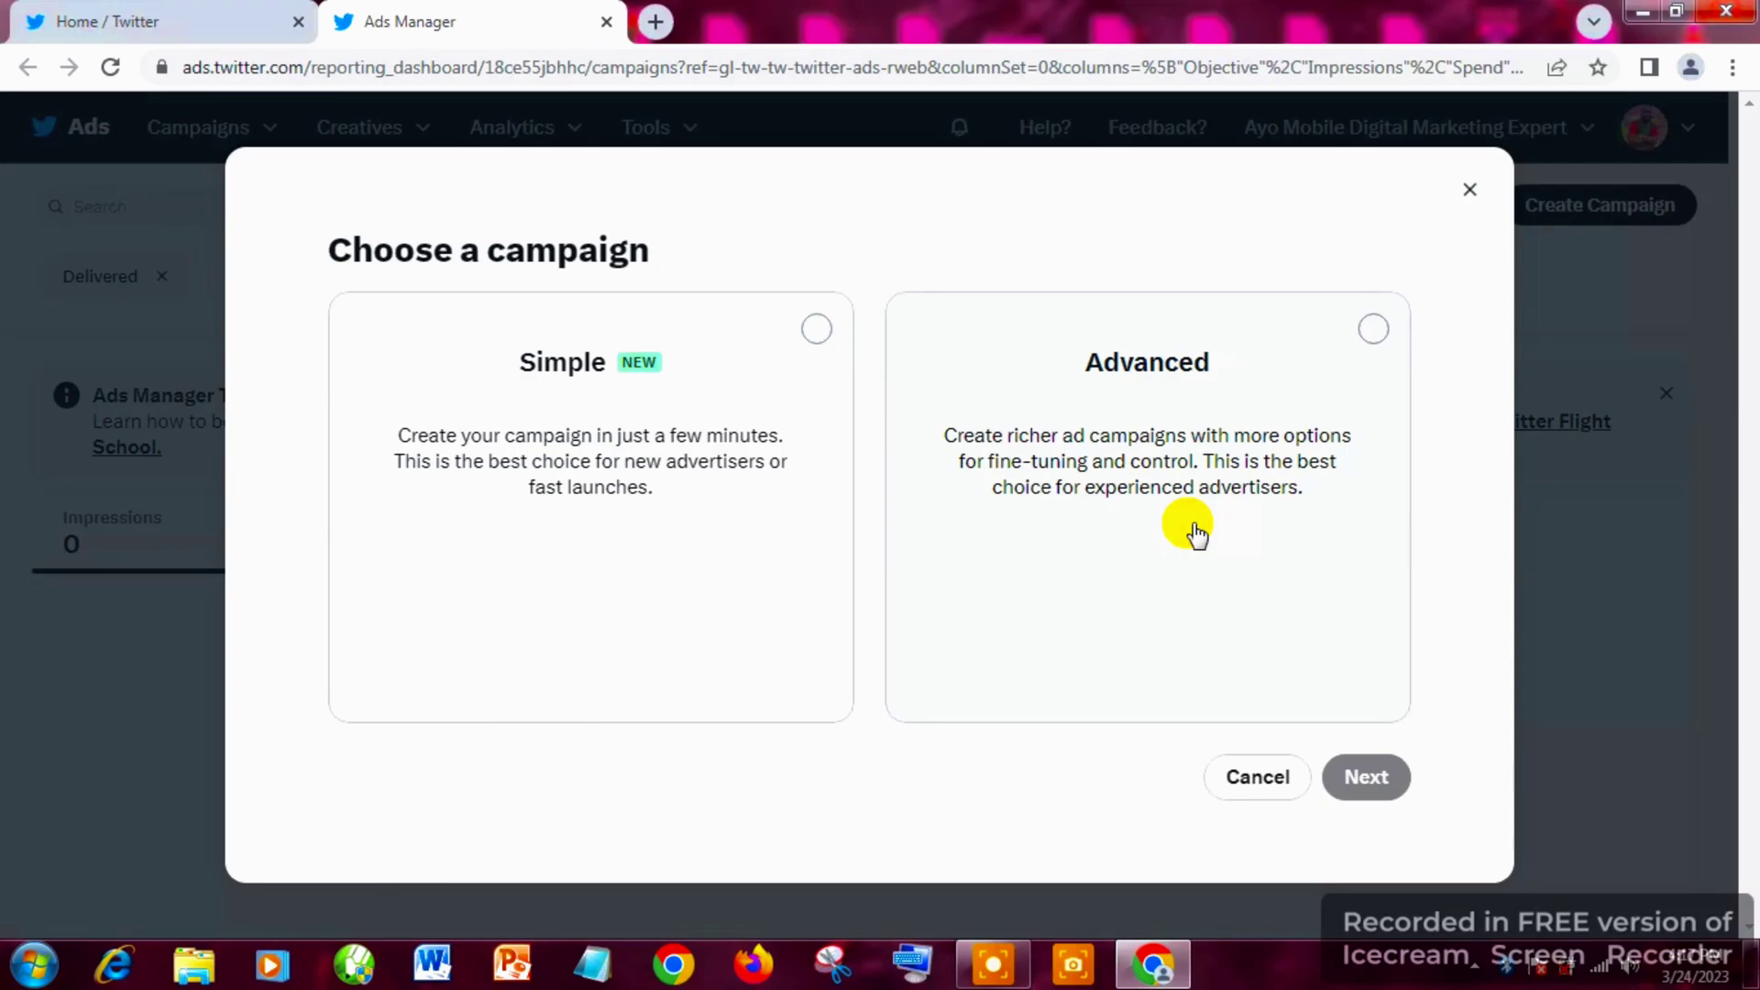
left_click(1229, 435)
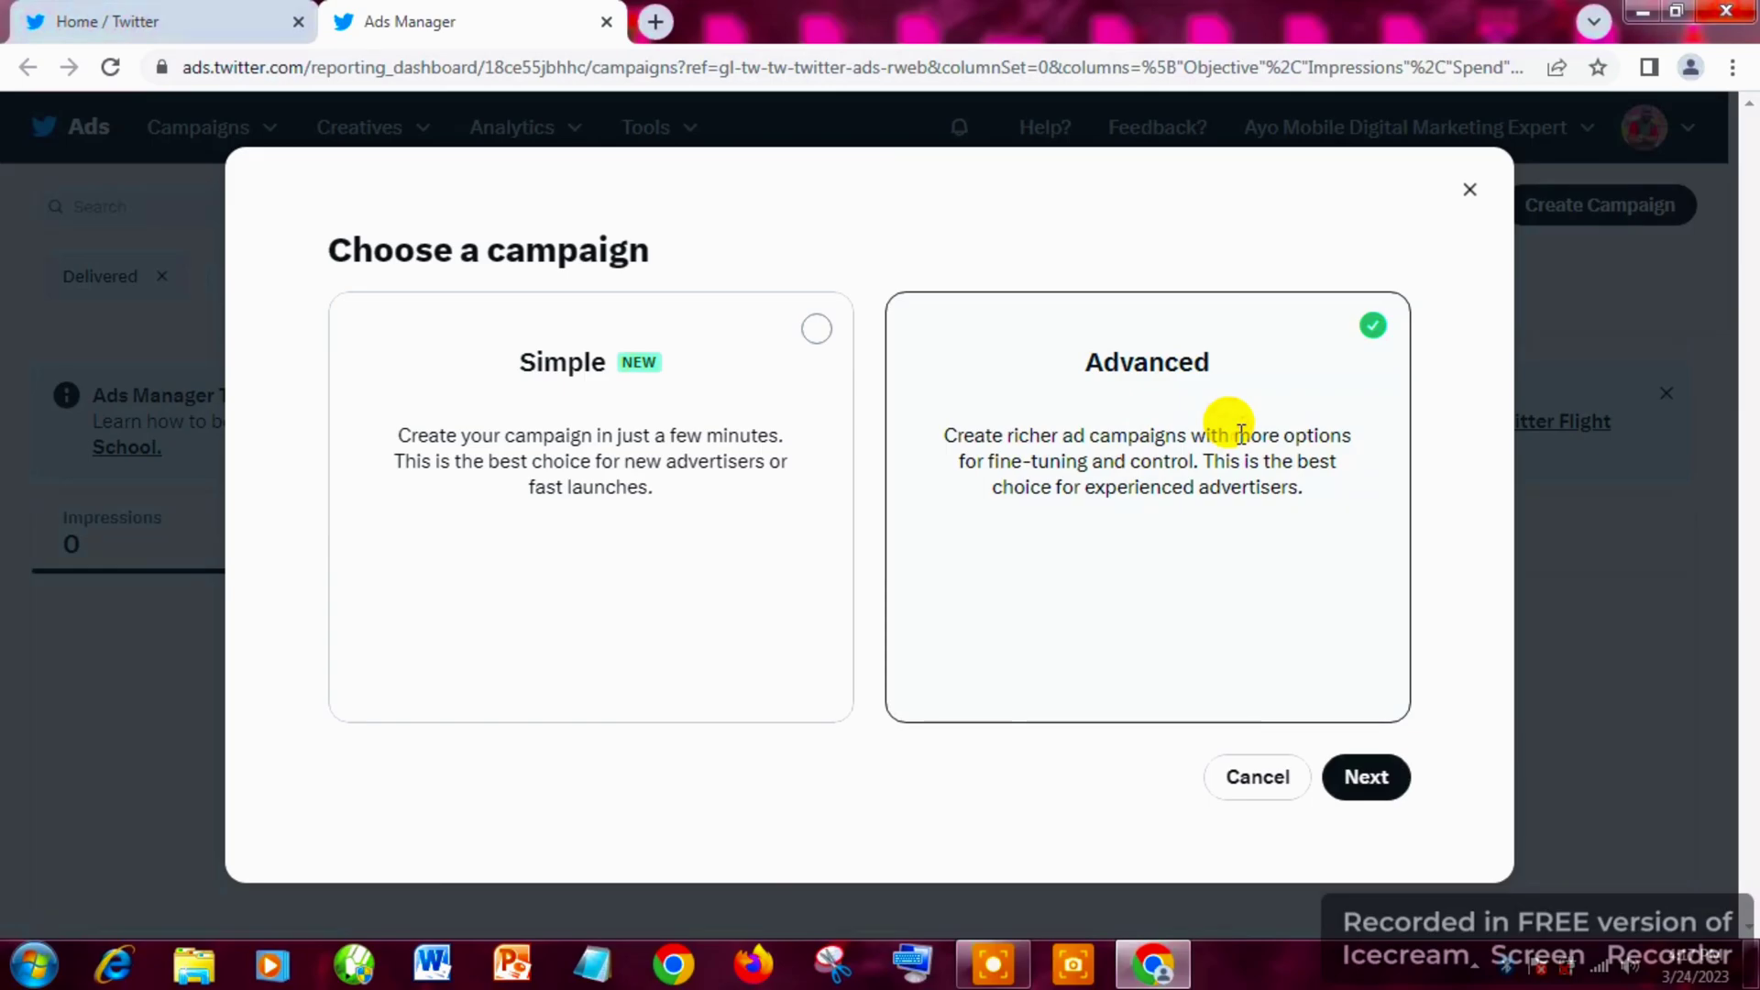
left_click(1355, 776)
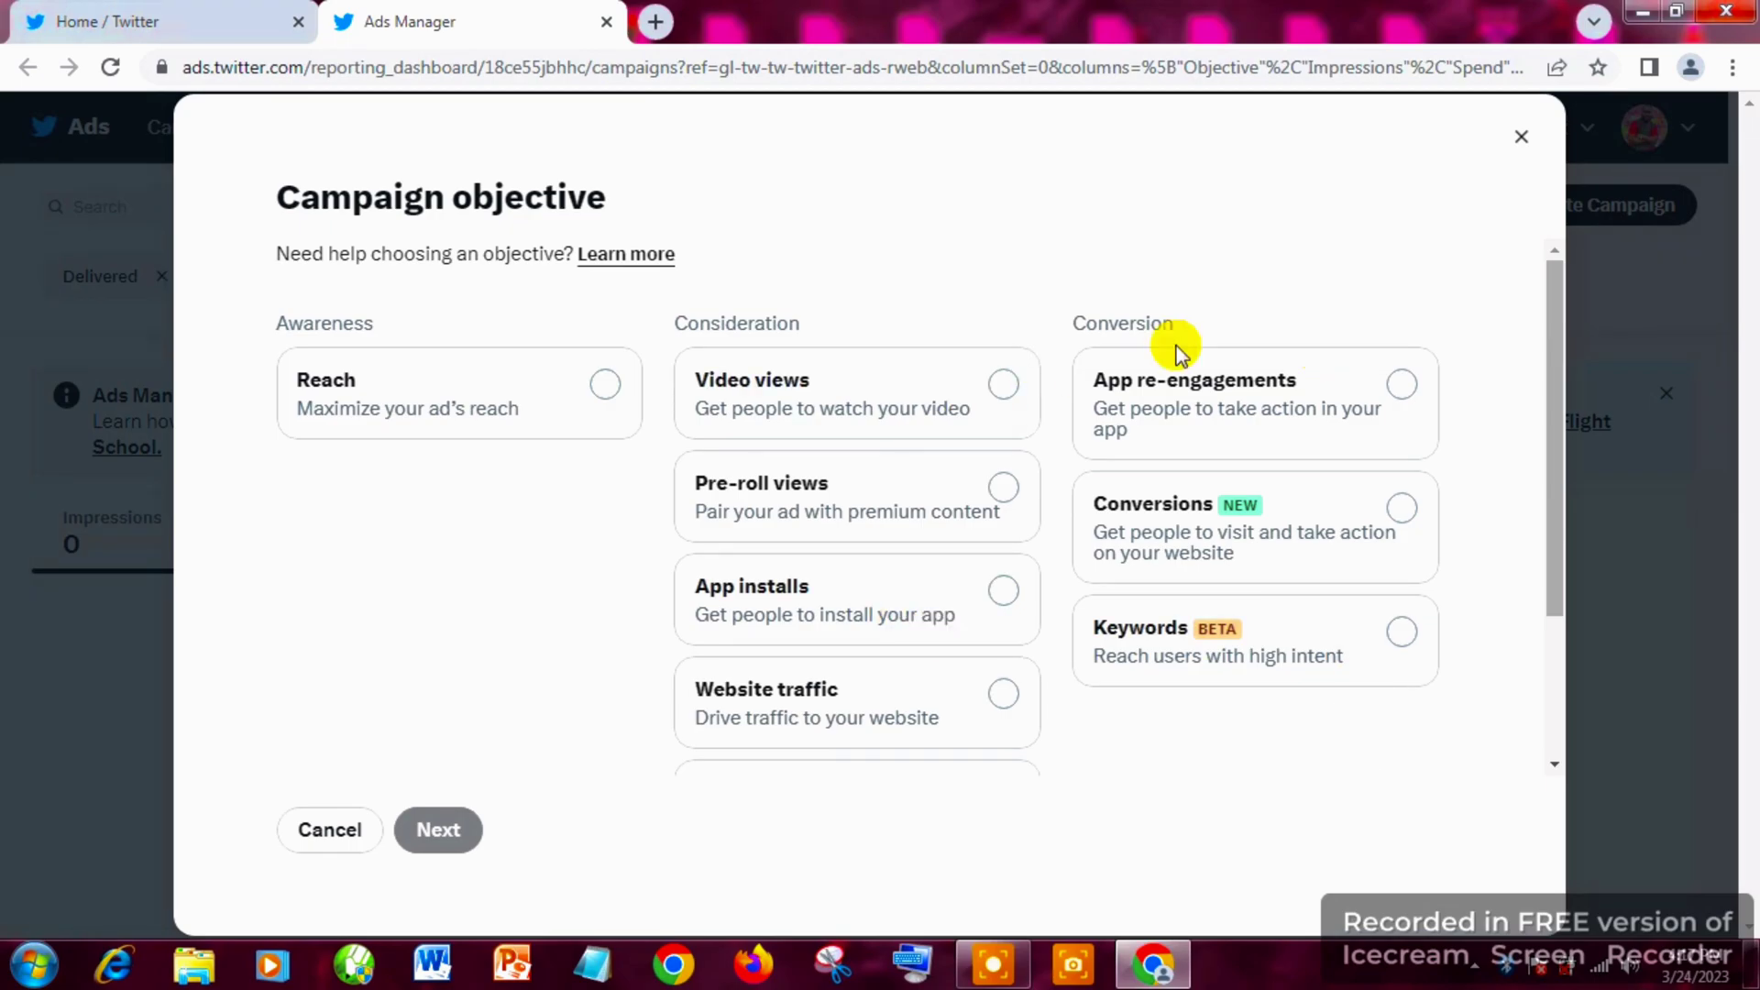
left_click_drag(1558, 492, 1562, 674)
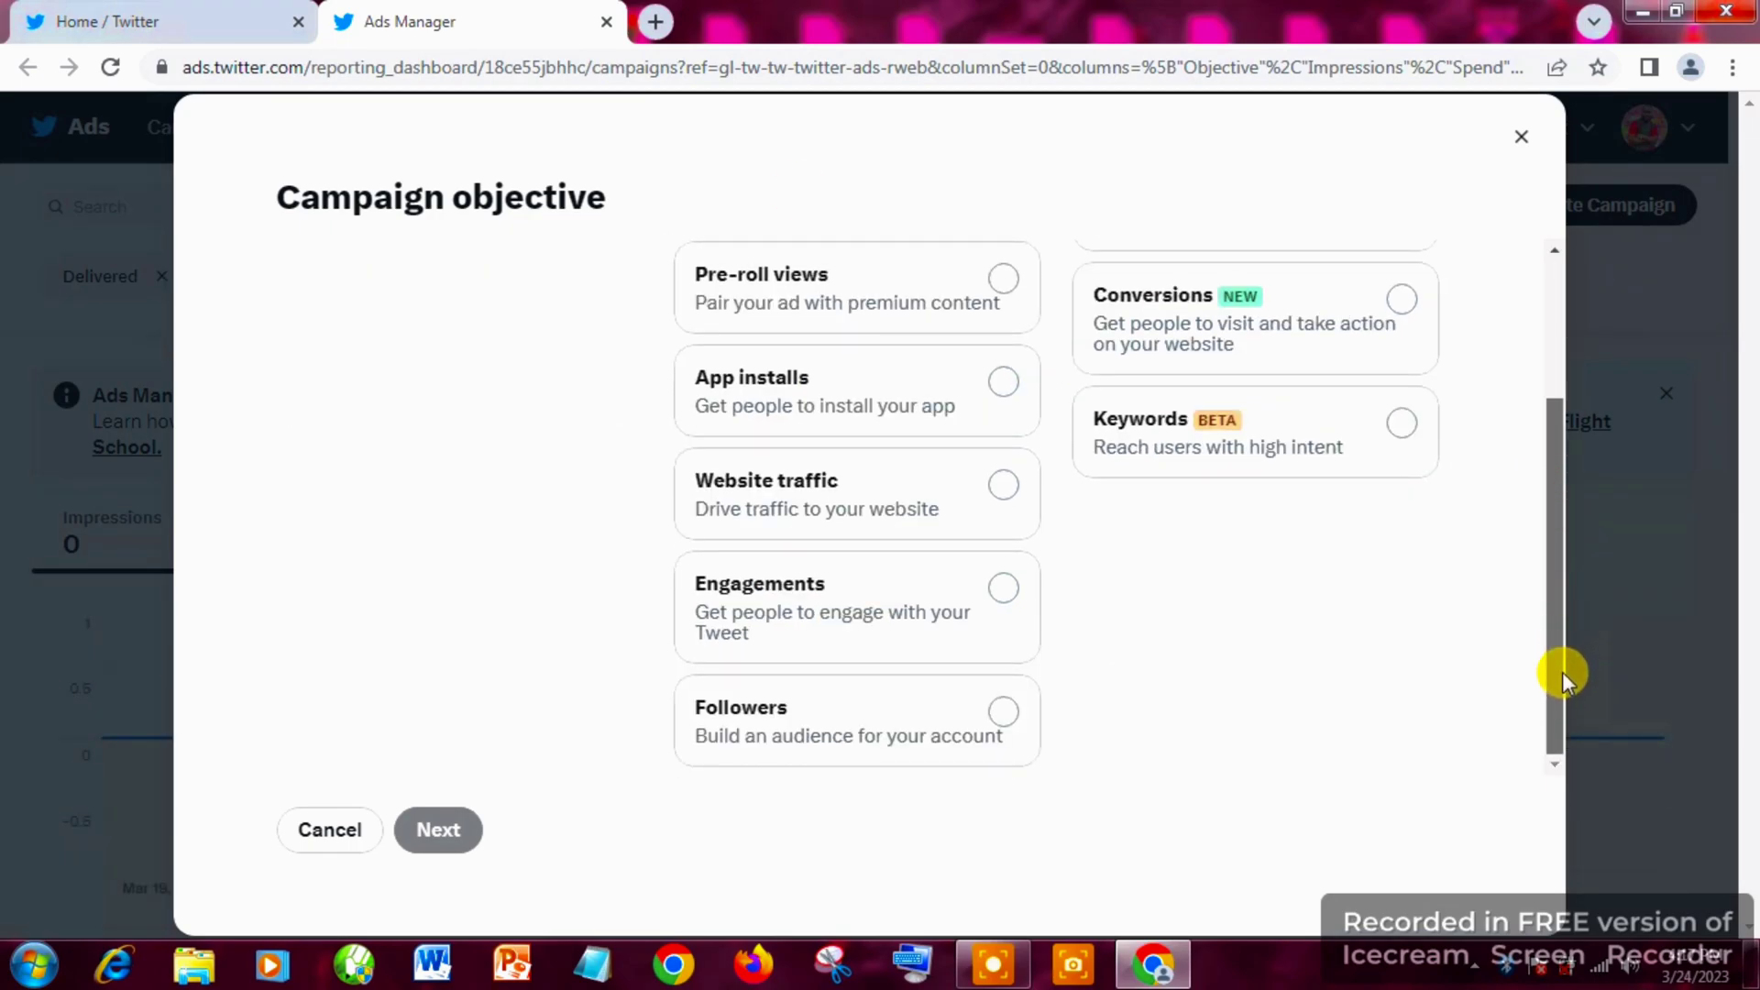
left_click(898, 733)
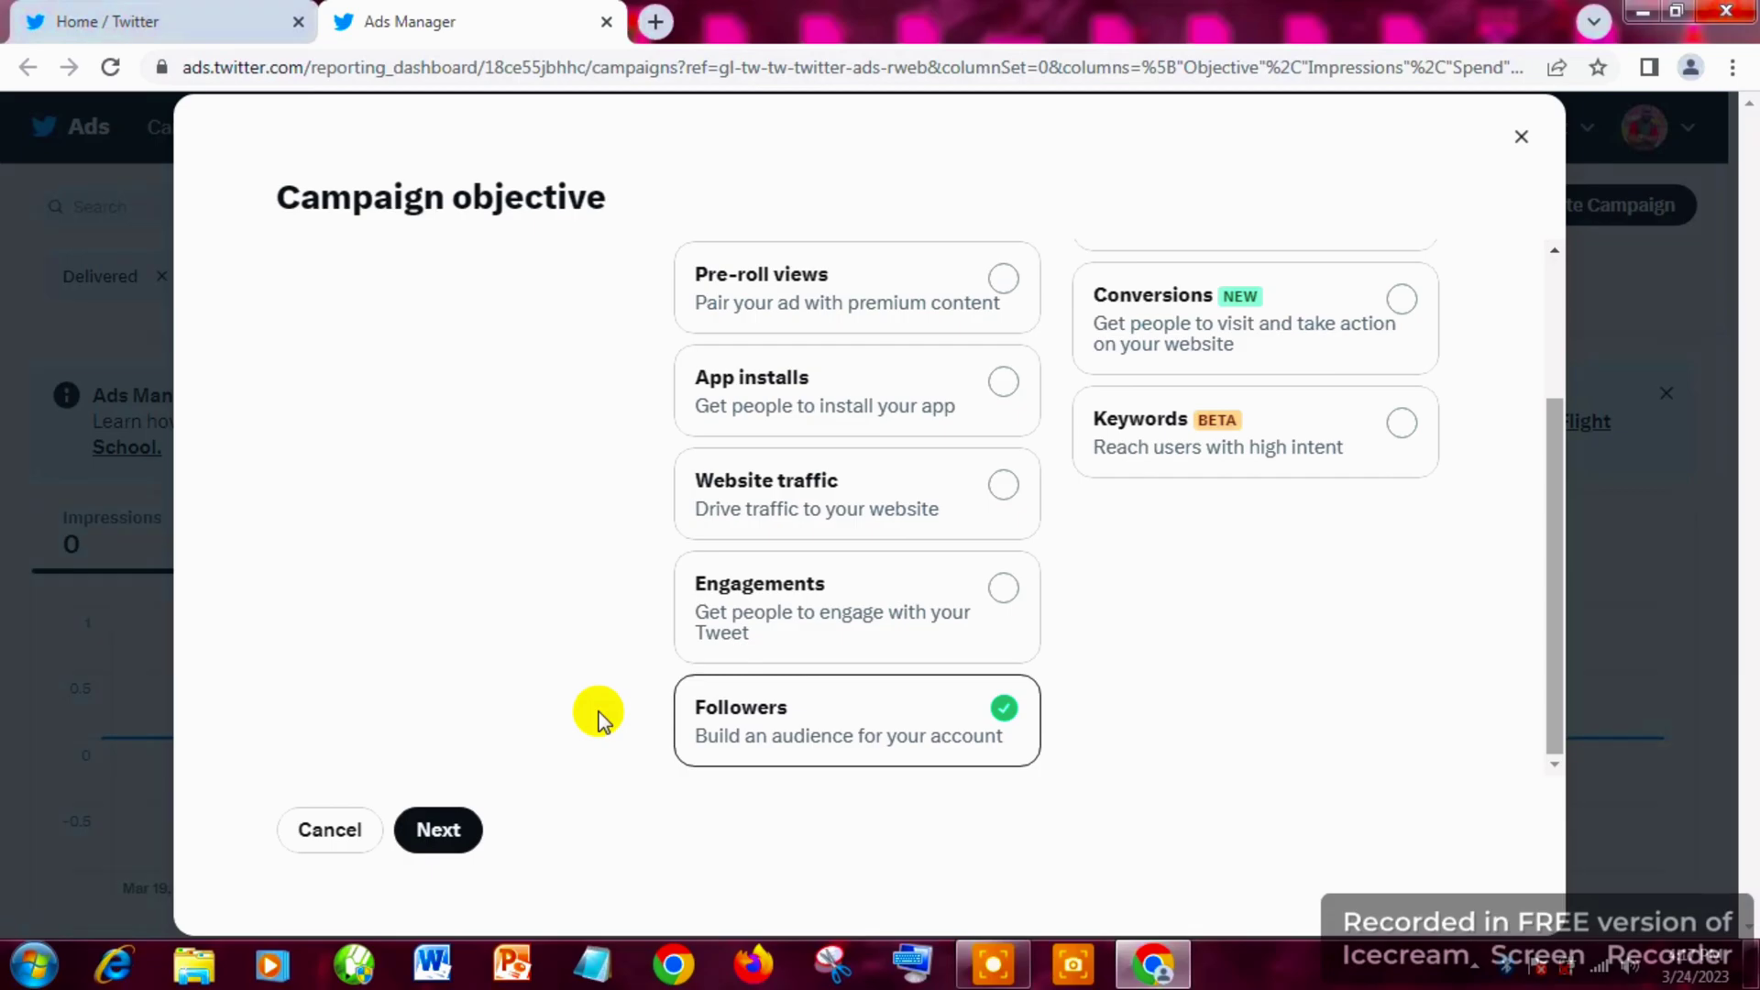
left_click(439, 830)
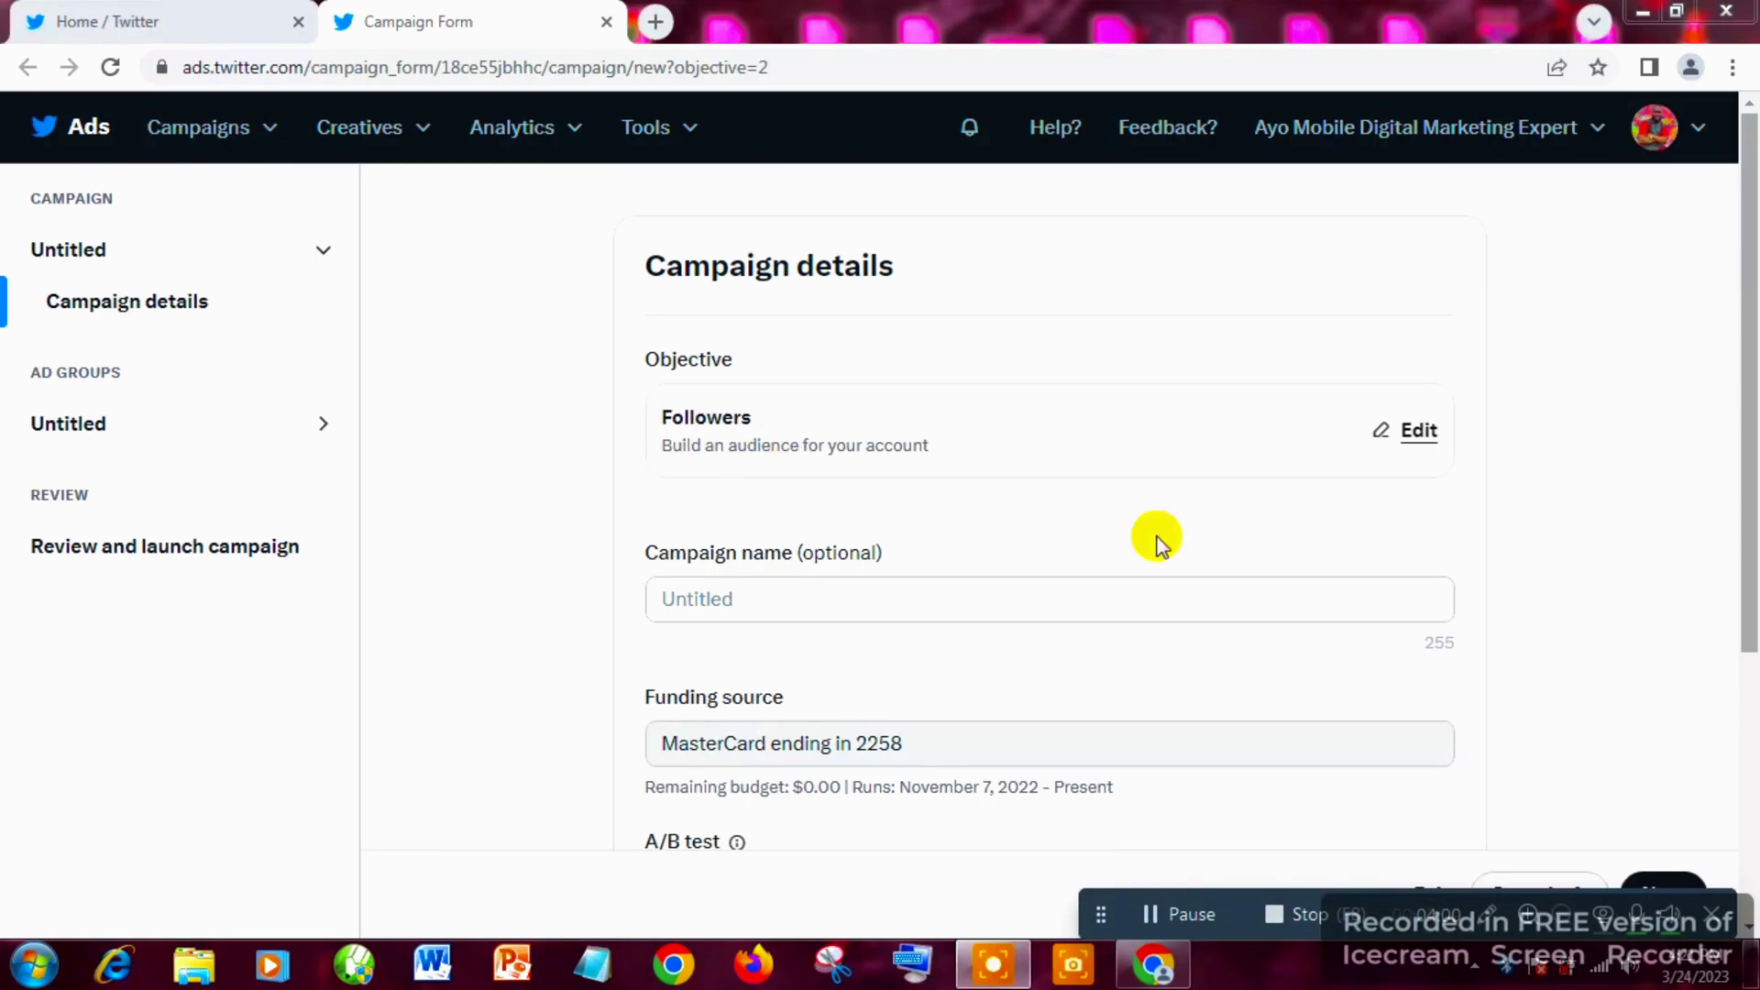
Name the campaign "followers to customers campaign".
left_click(764, 600)
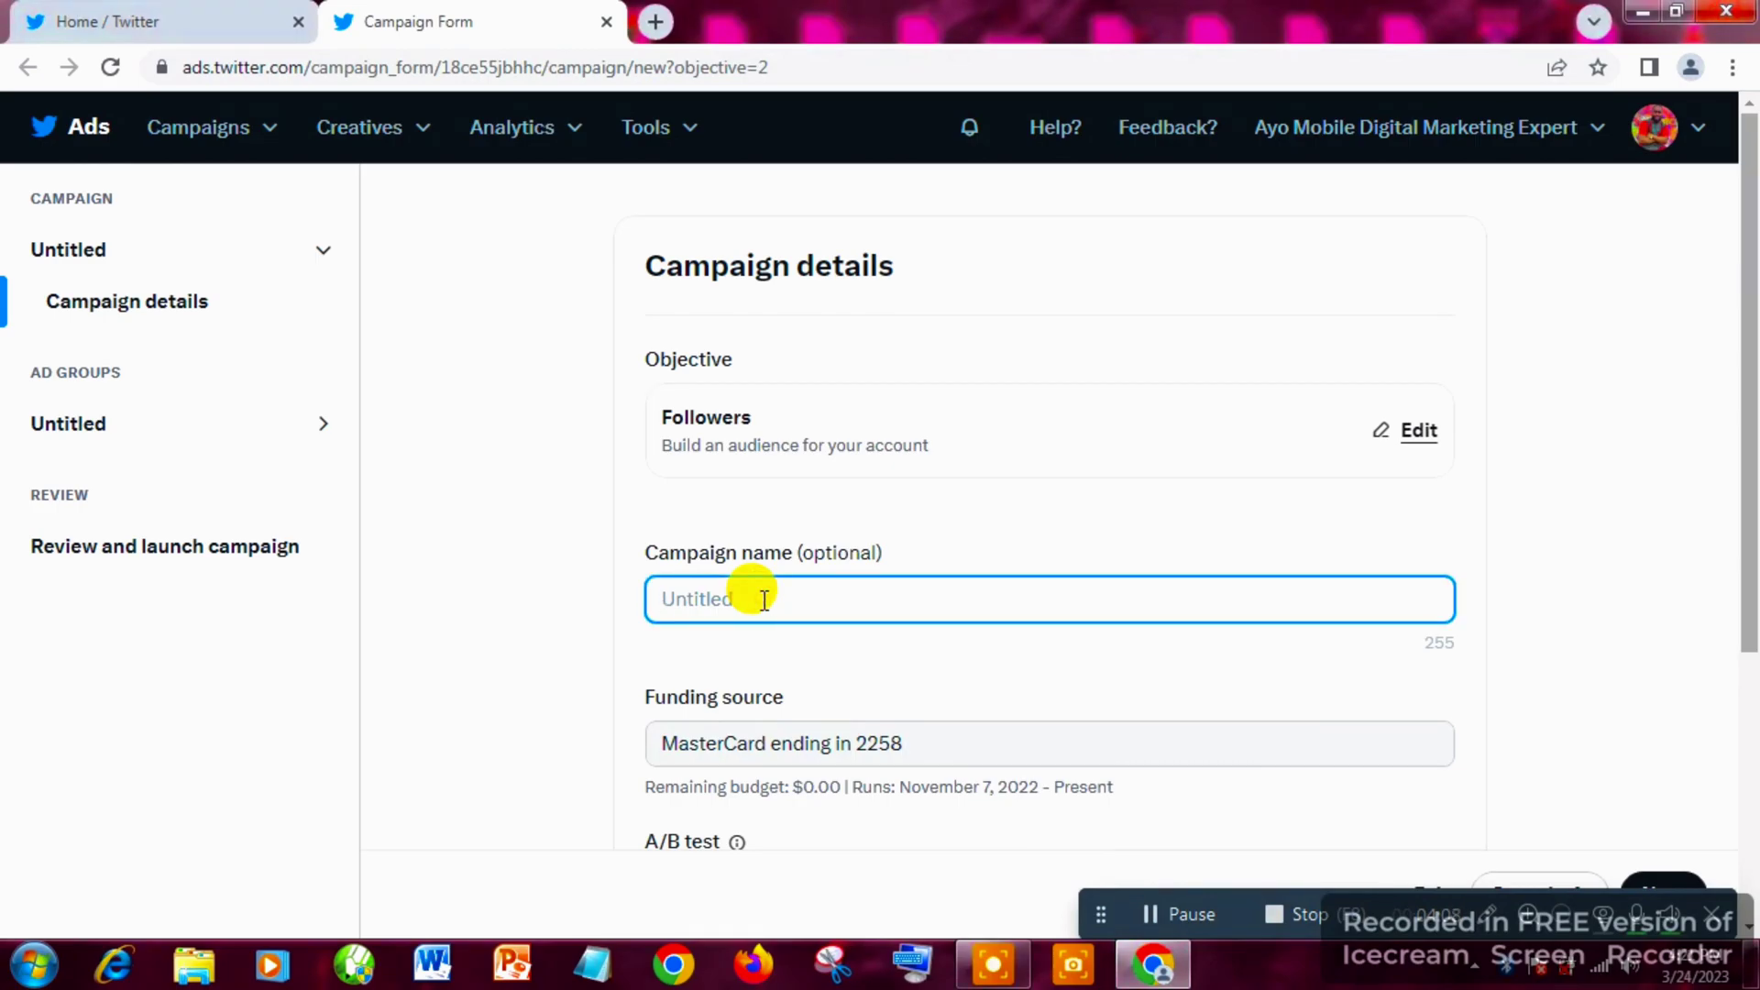
type("folloers")
key("BackSpace")
key("BackSpace")
key("BackSpace")
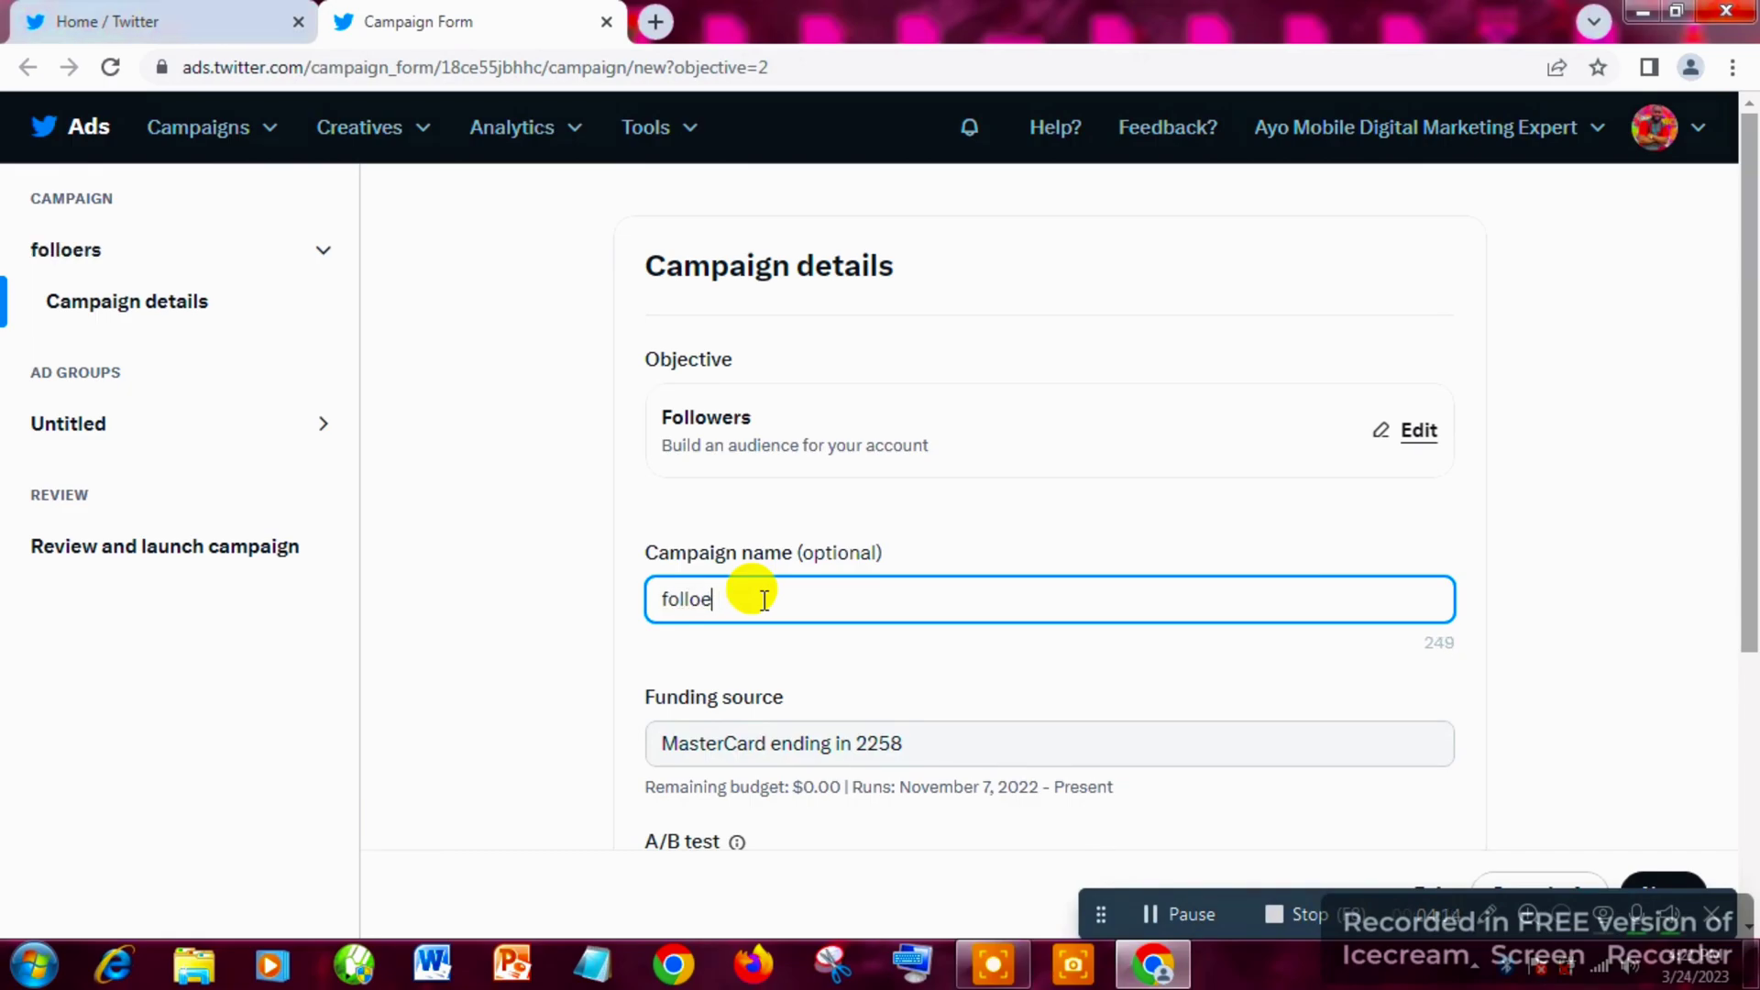
type("wers to cust")
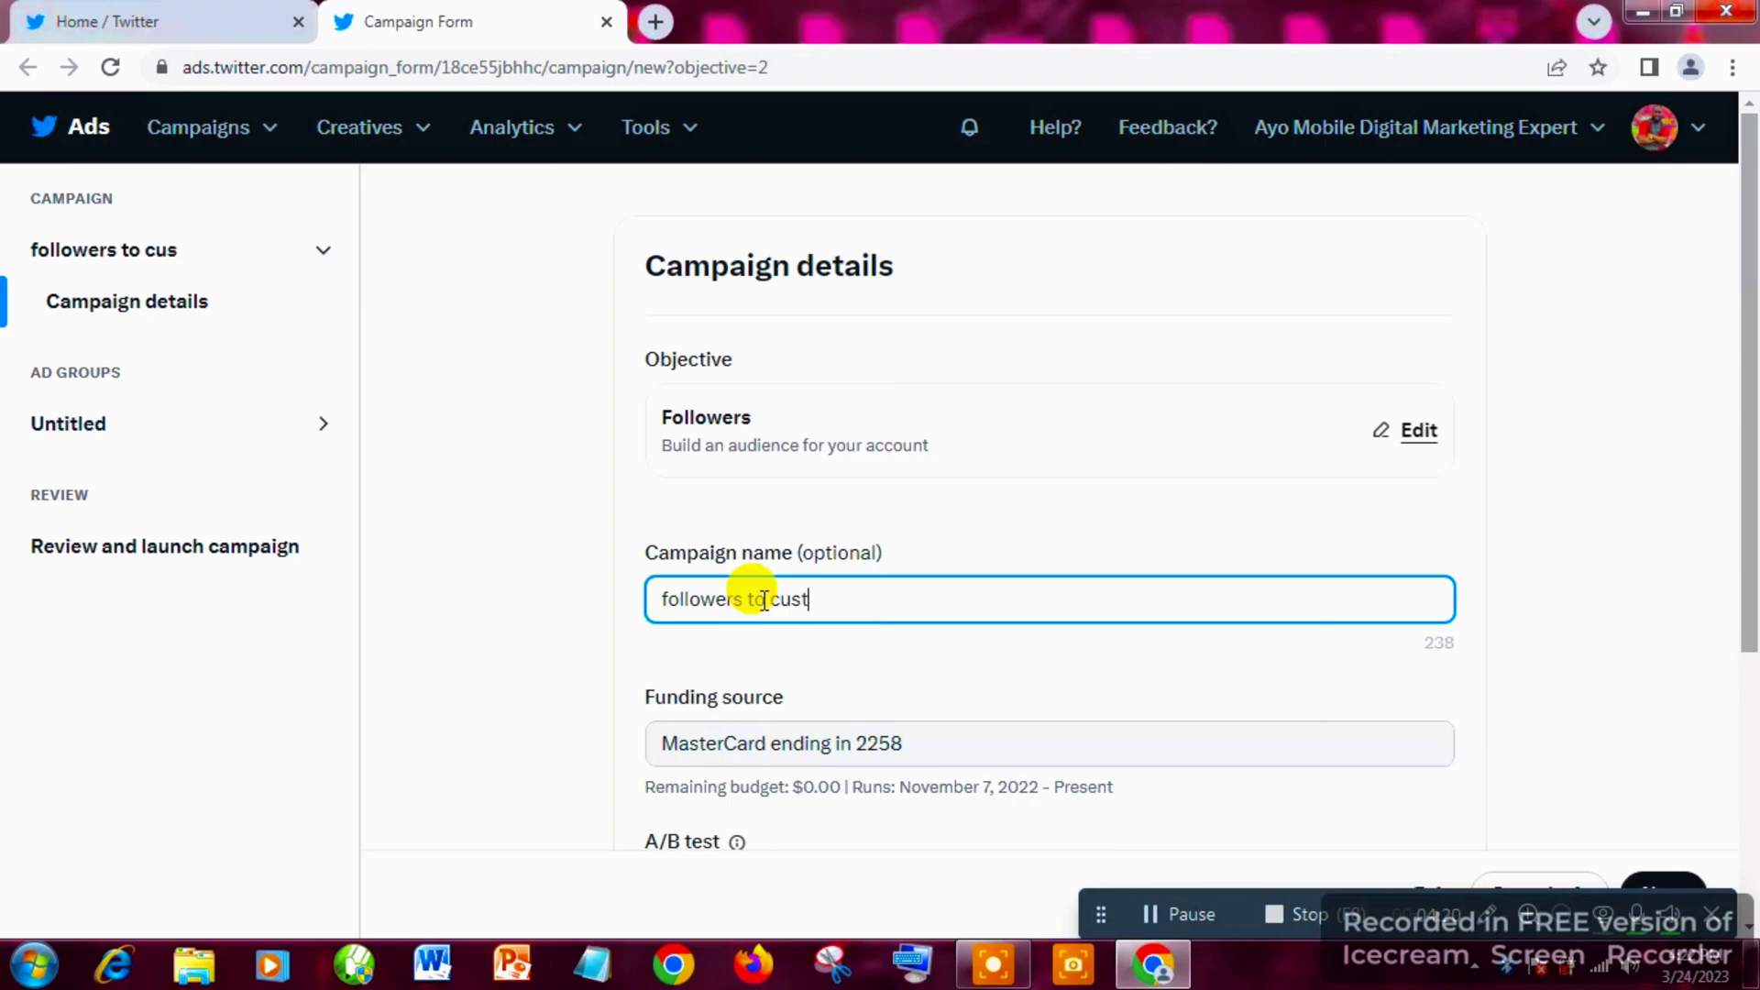
type("omers ca")
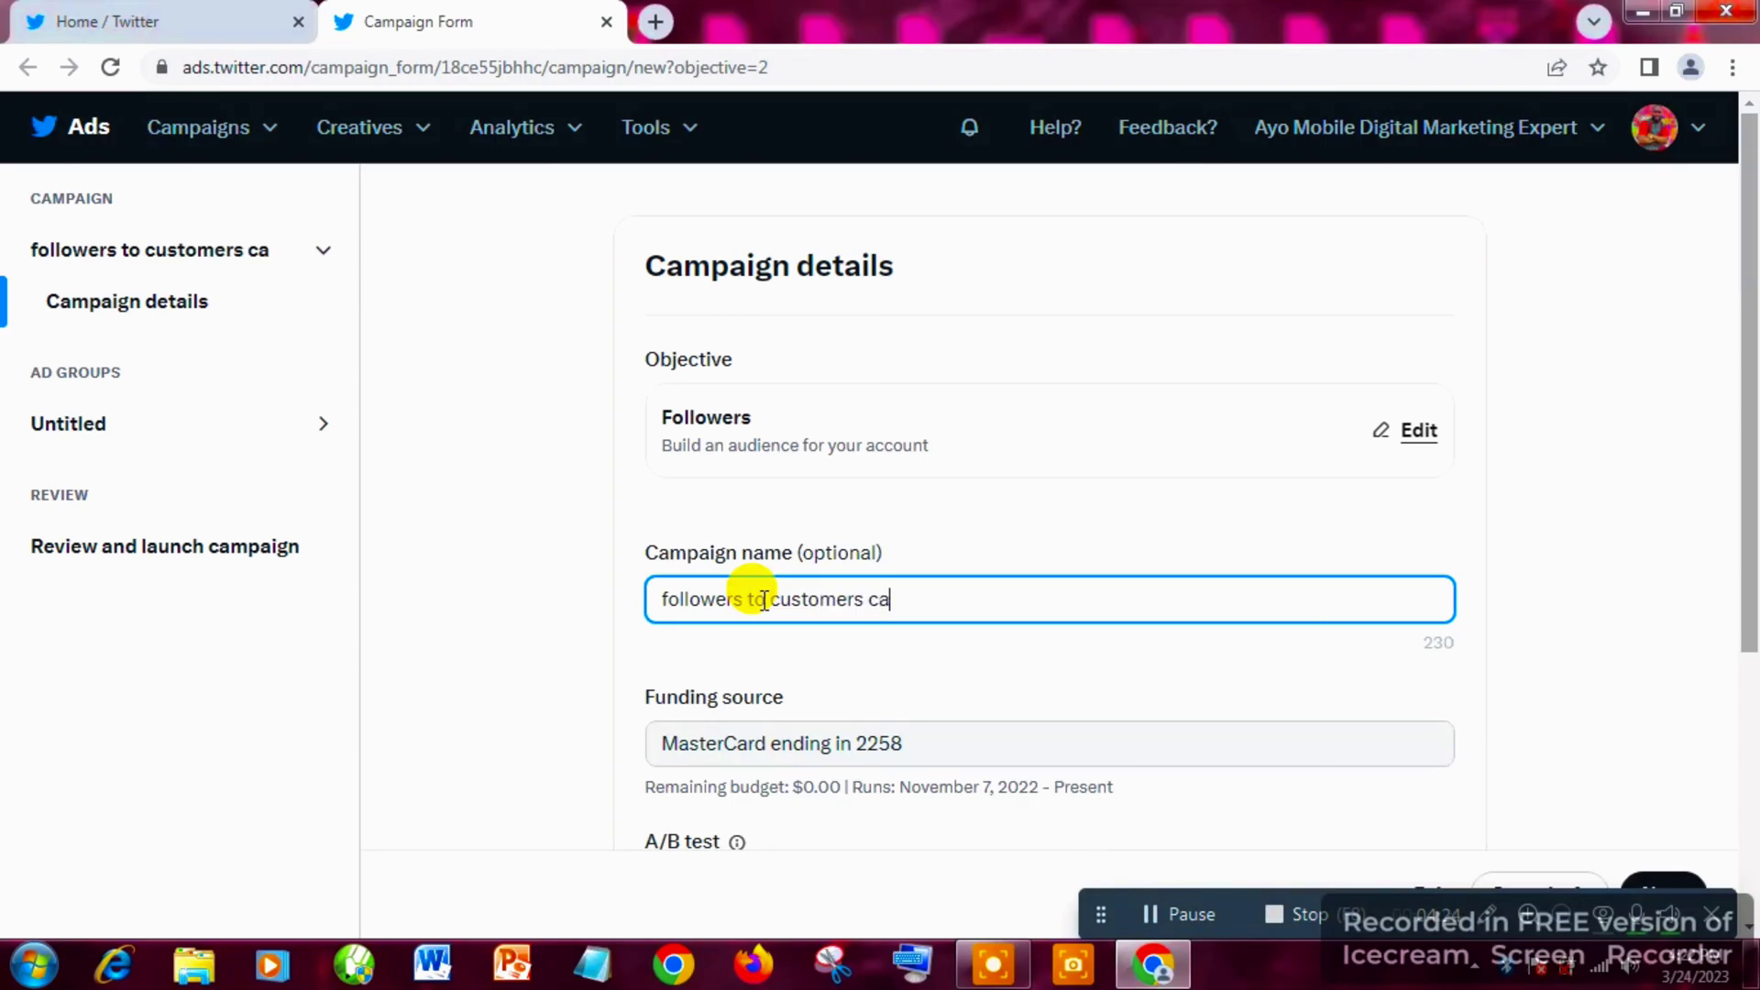
type("mpaign")
left_click(999, 632)
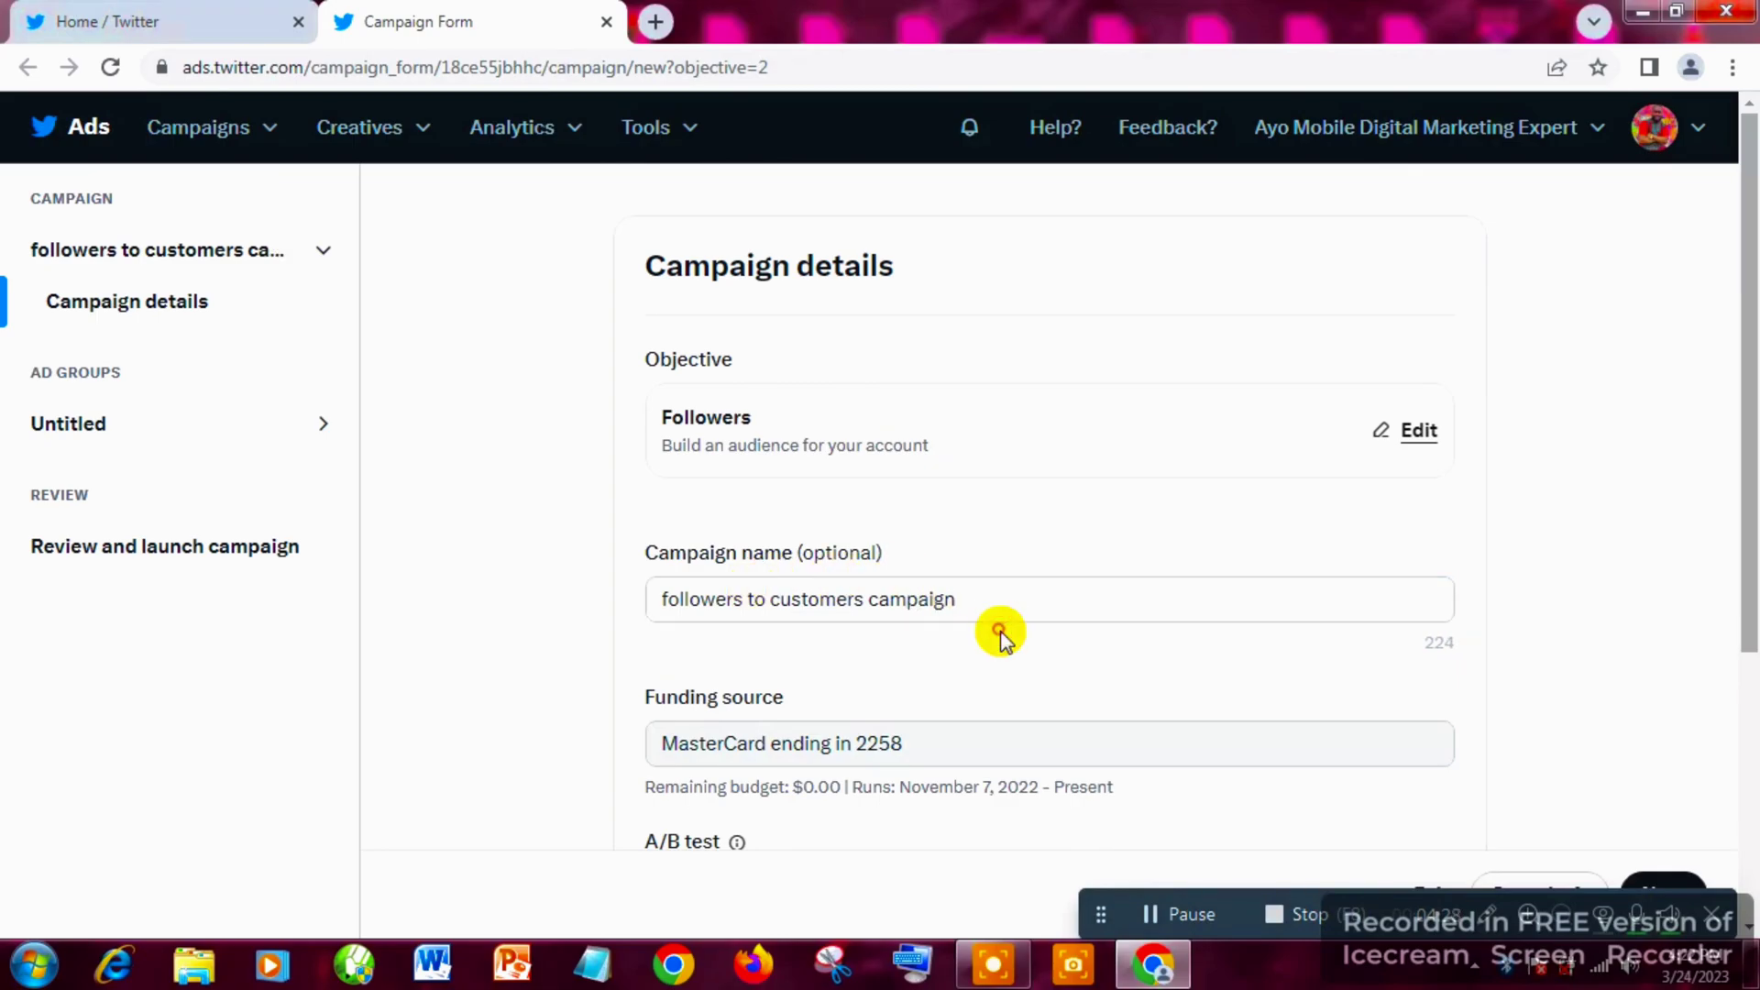
Turn on campaign budget optimization in the campaign details.
scroll(1750, 550, "down", 3)
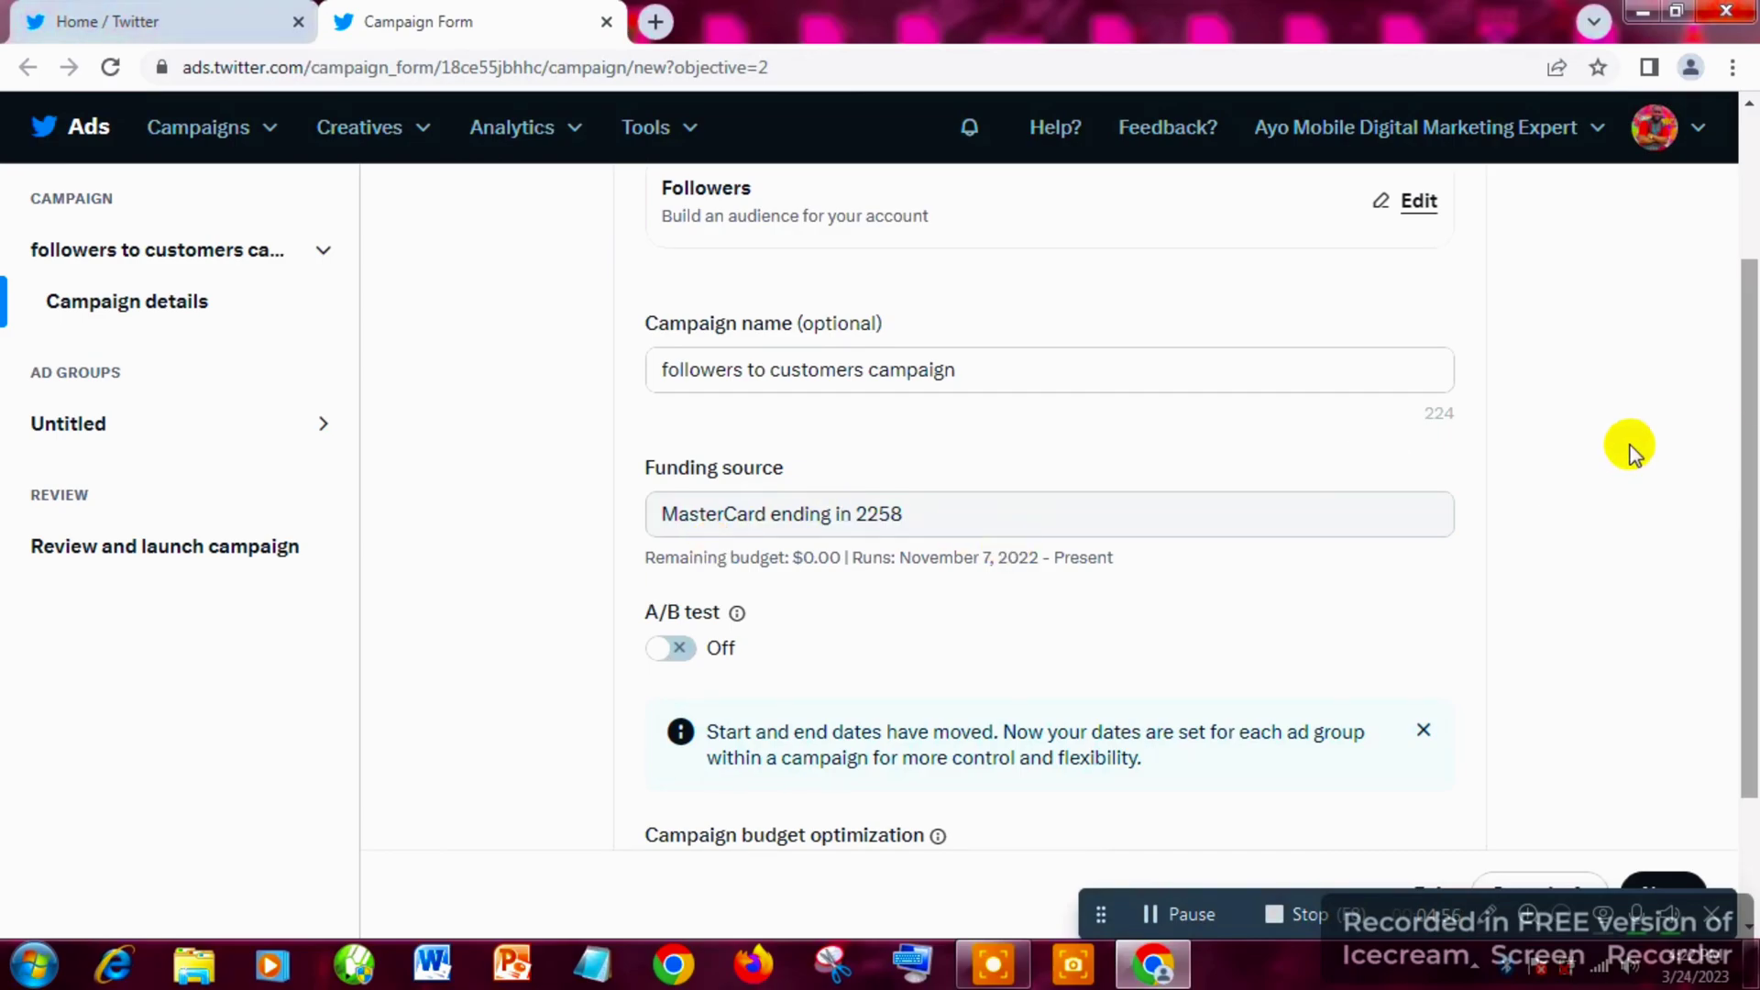
left_click_drag(1752, 389, 1749, 542)
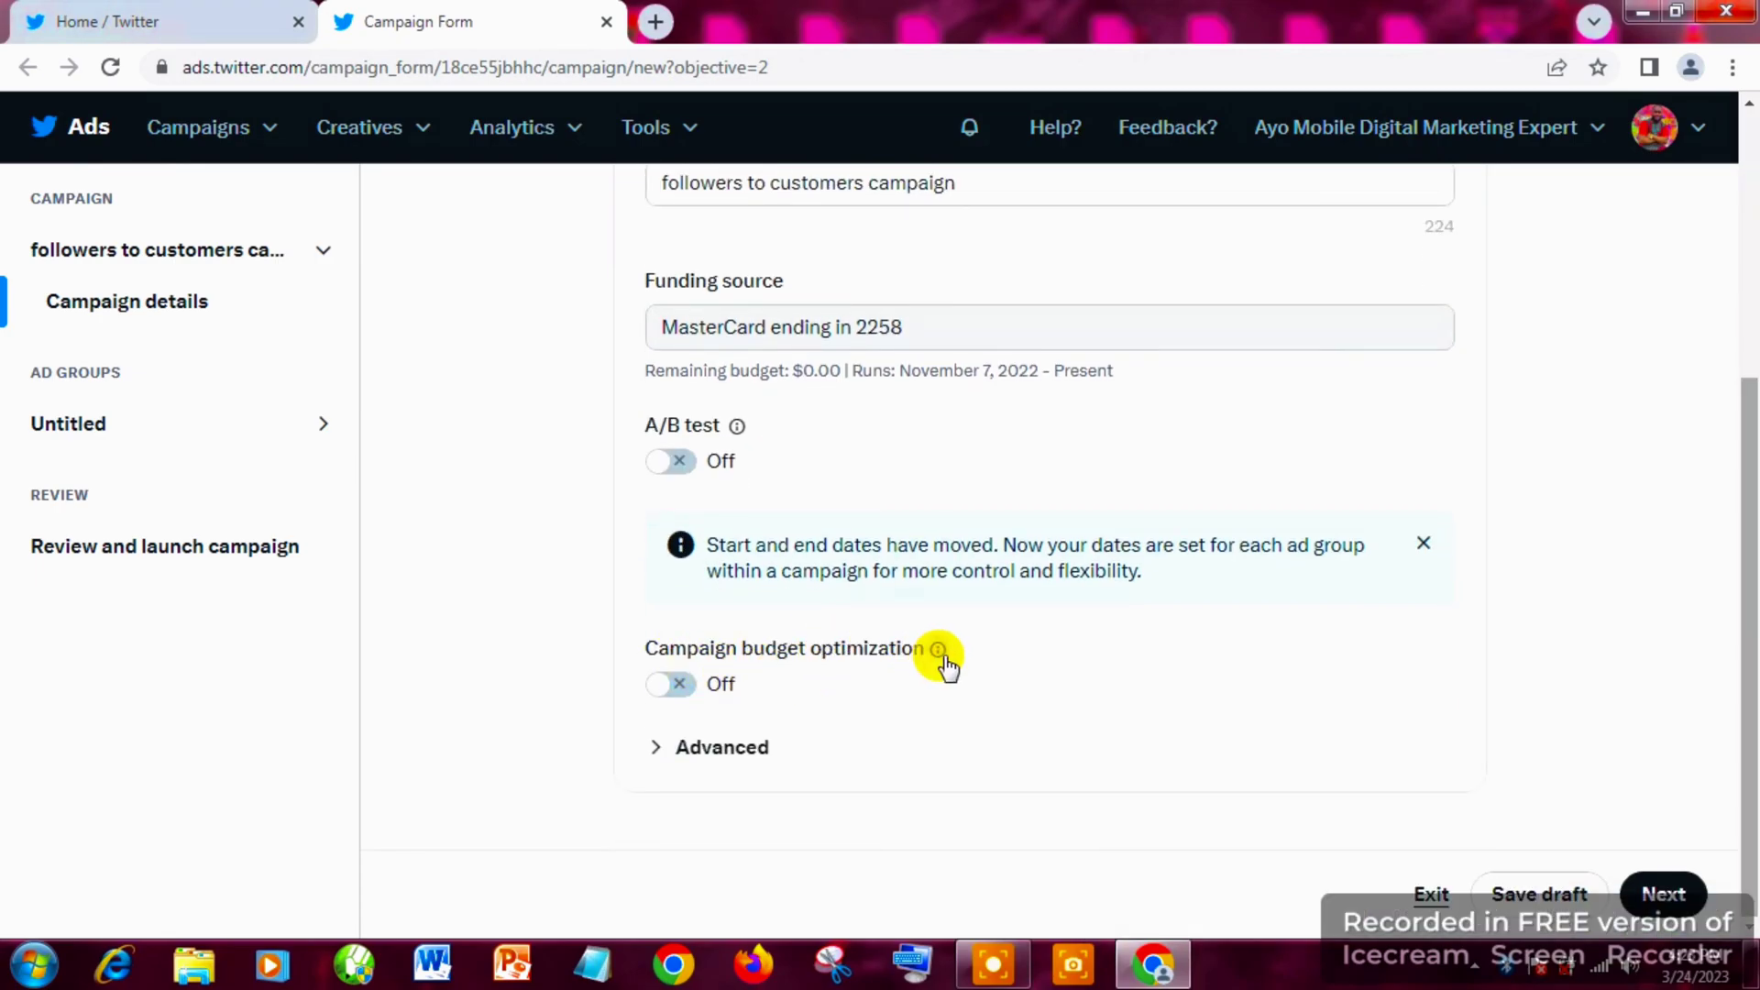
left_click(666, 686)
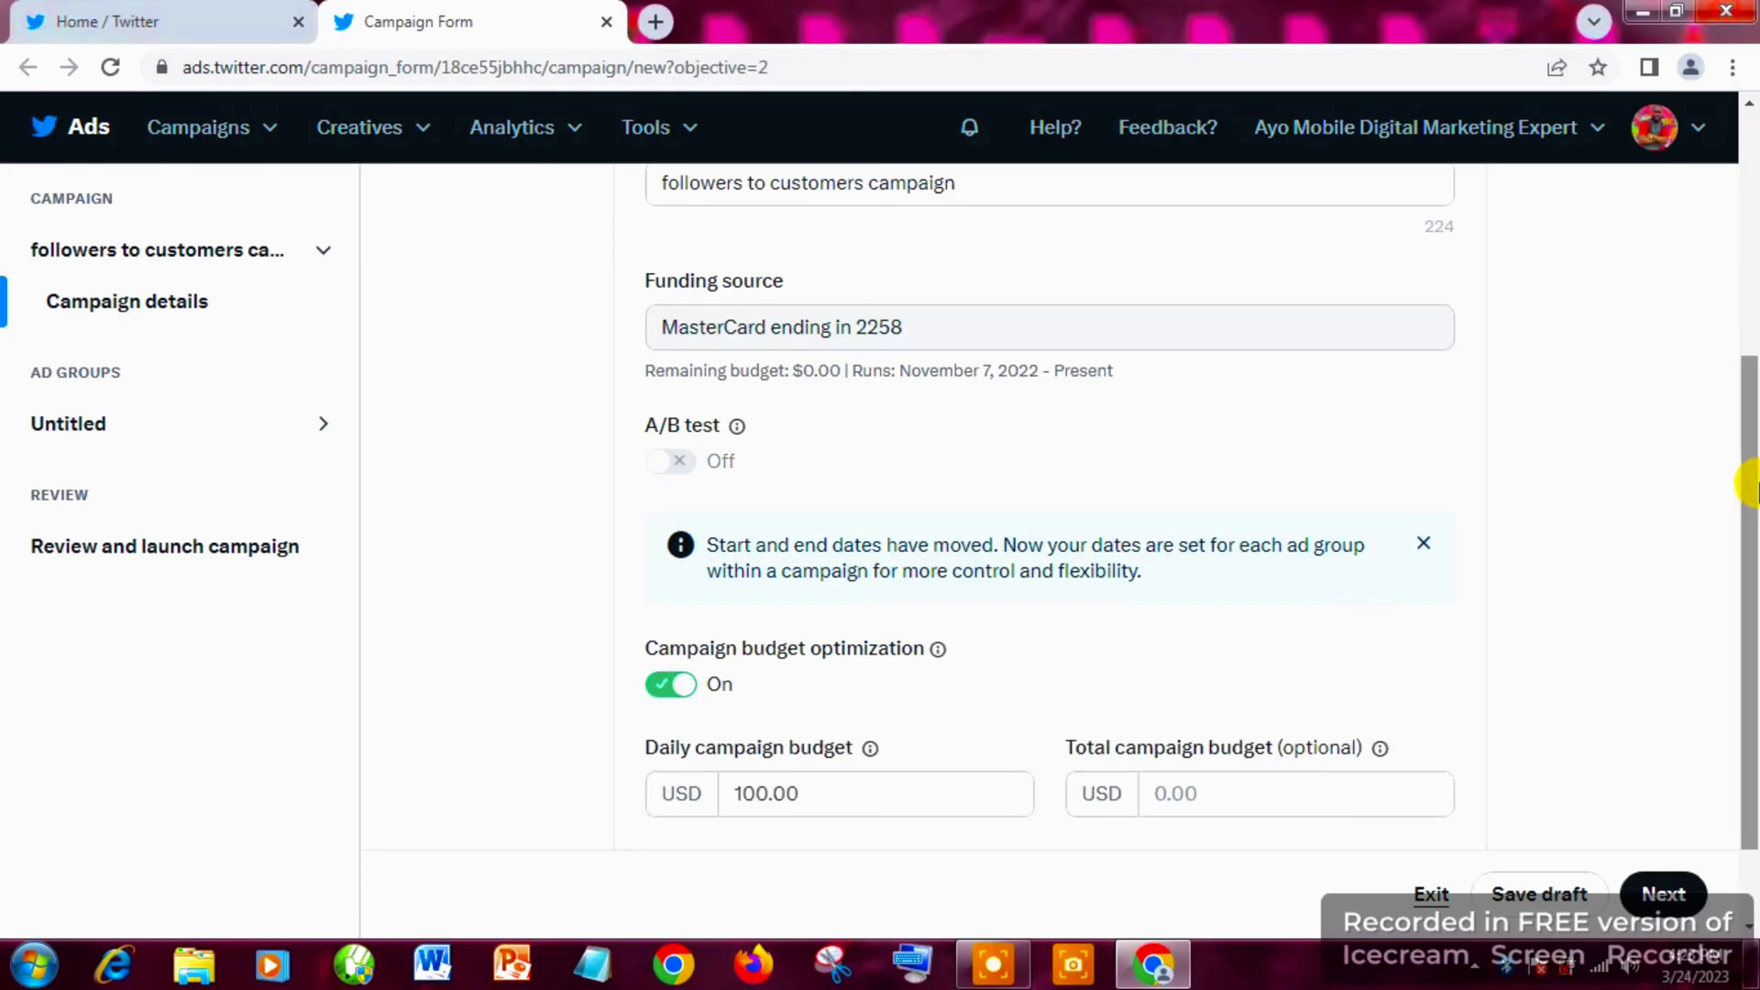
Set the daily campaign budget to 5.00 USD and proceed to the ad group details.
left_click_drag(1748, 476, 1752, 587)
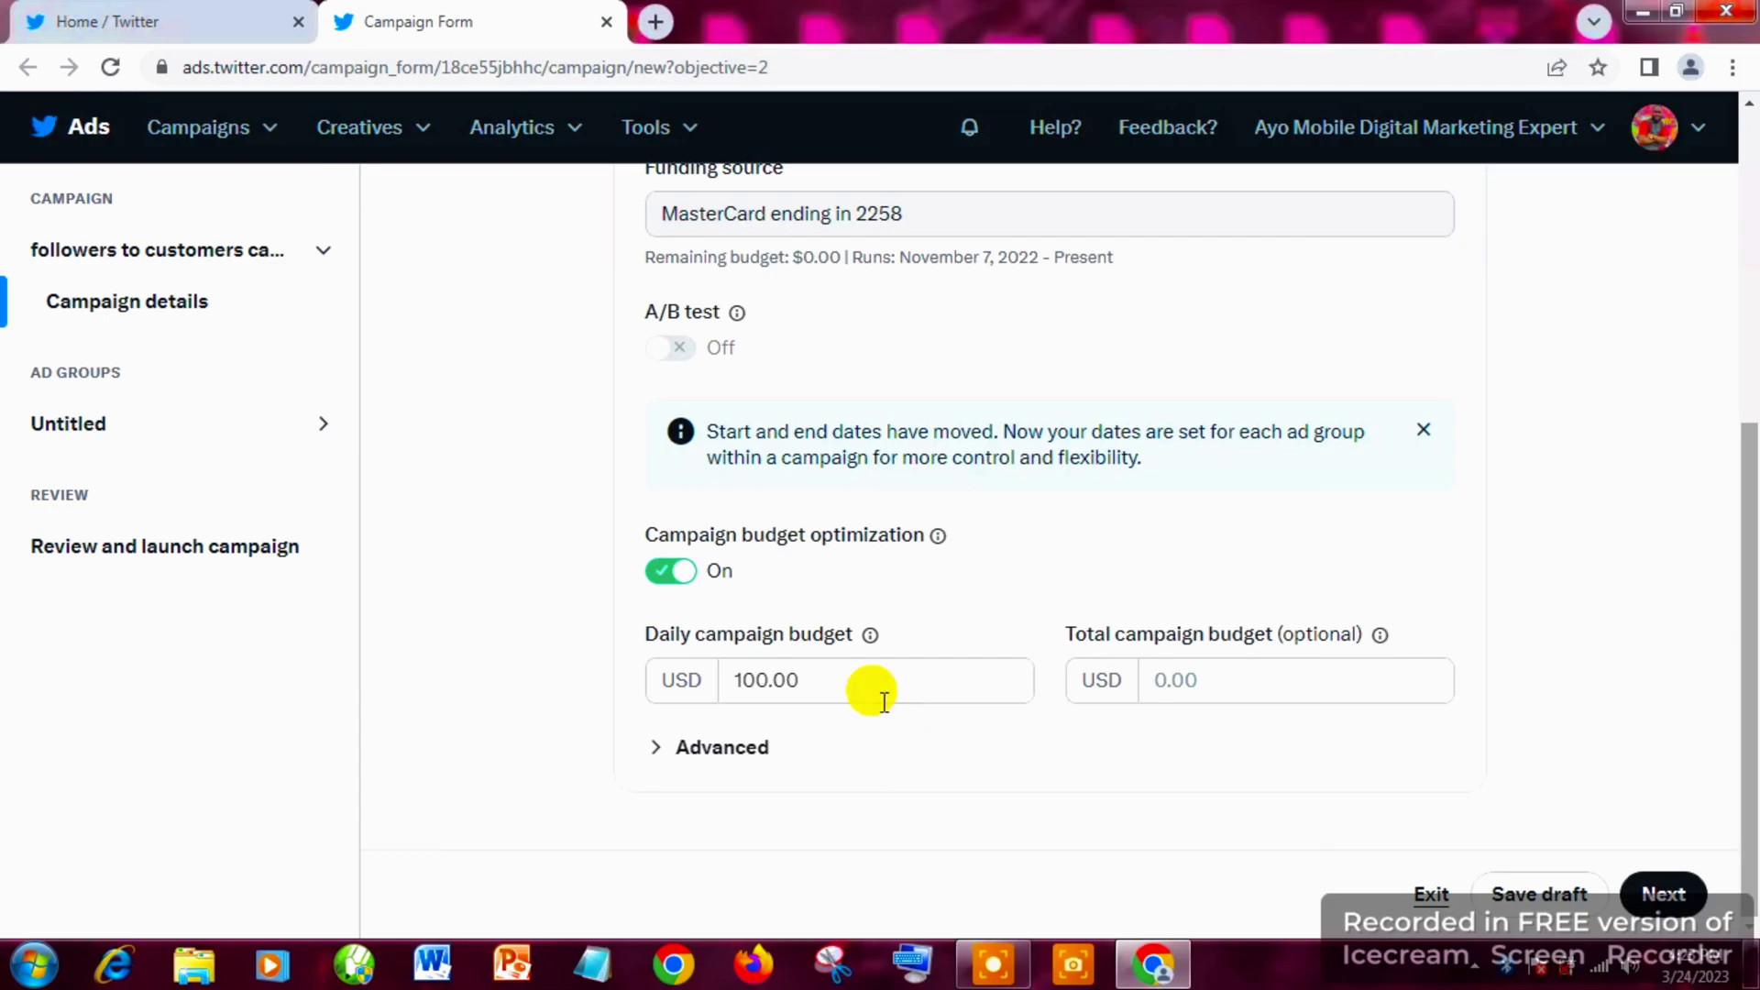
left_click(864, 683)
key("BackSpace")
key("BackSpace")
key("BackSpace")
key("BackSpace")
key("BackSpace")
key("BackSpace")
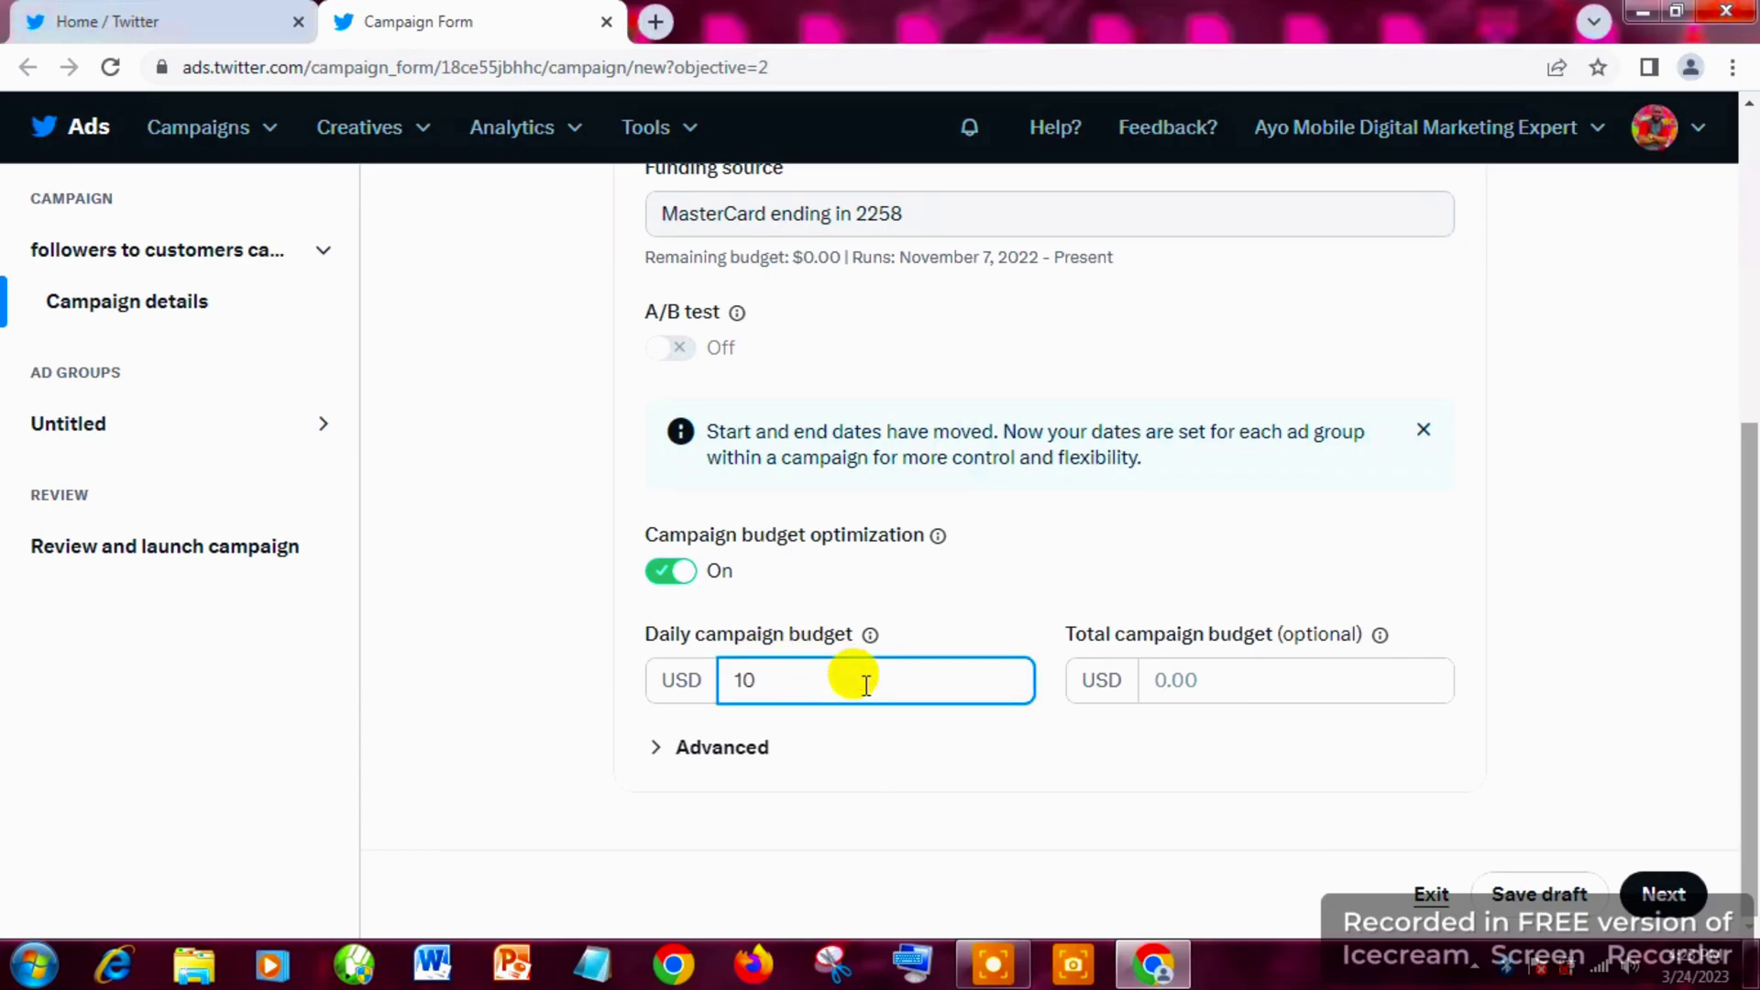
type("5")
left_click(1179, 740)
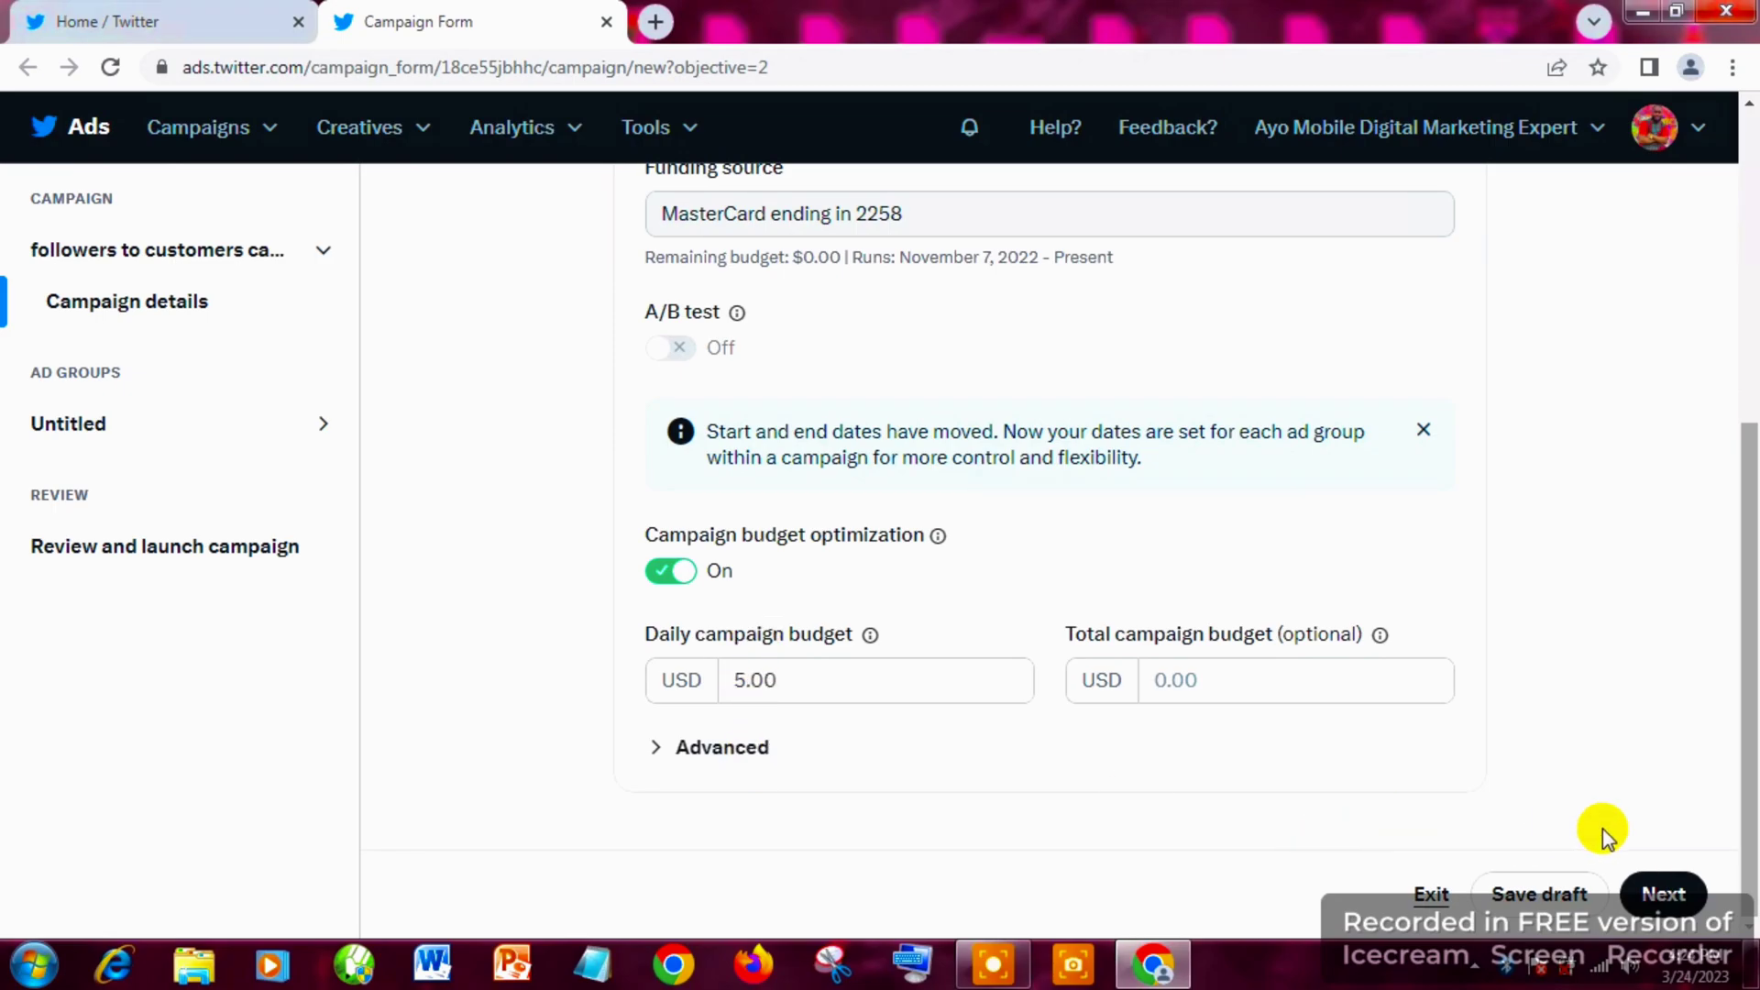
left_click(1681, 903)
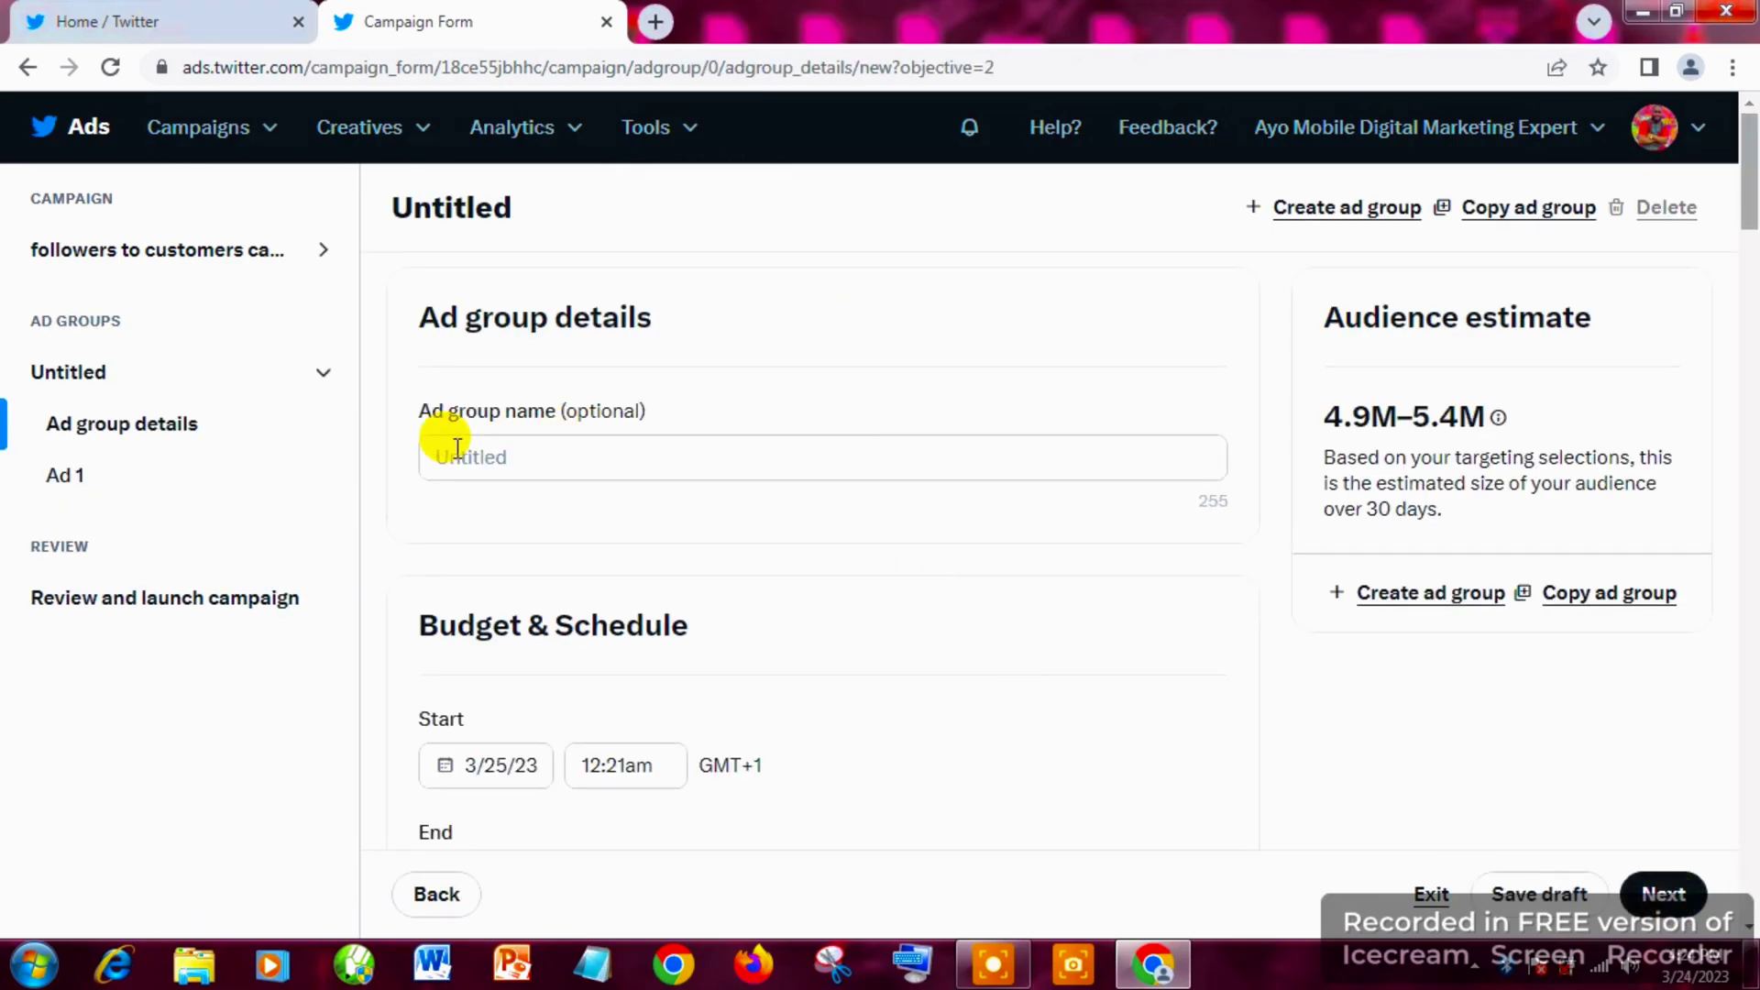
Name the ad group "ad group".
left_click(852, 474)
type("a")
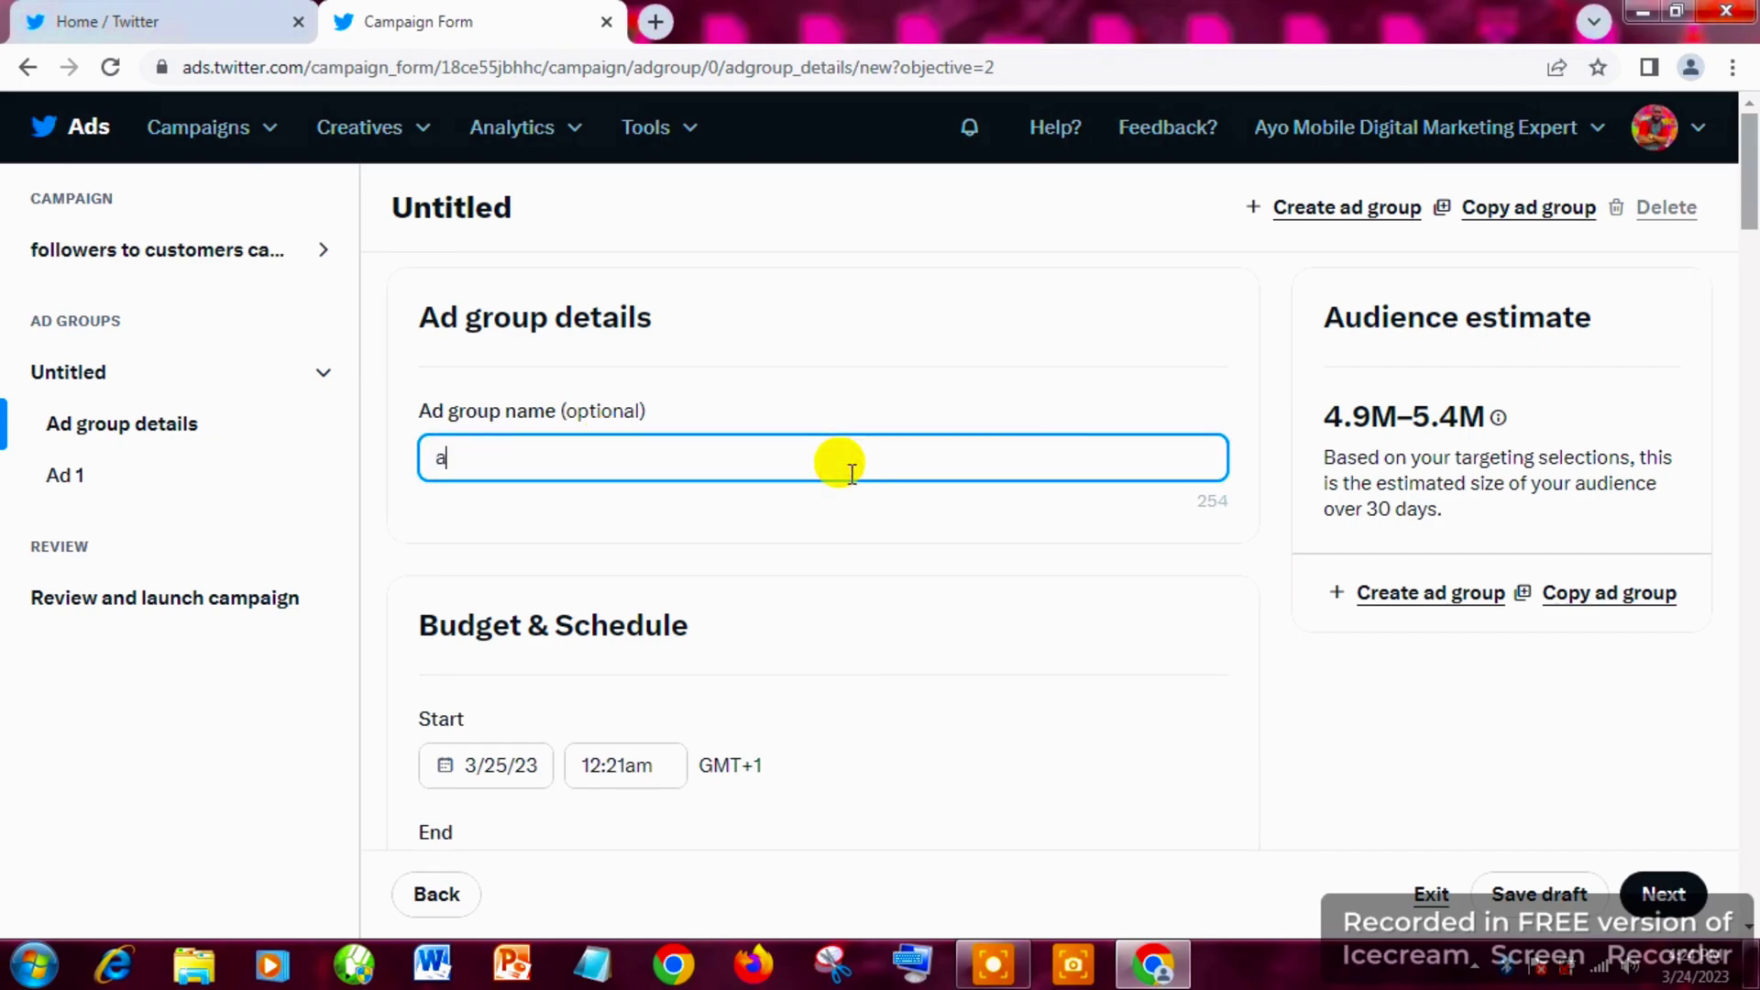
type("d gro")
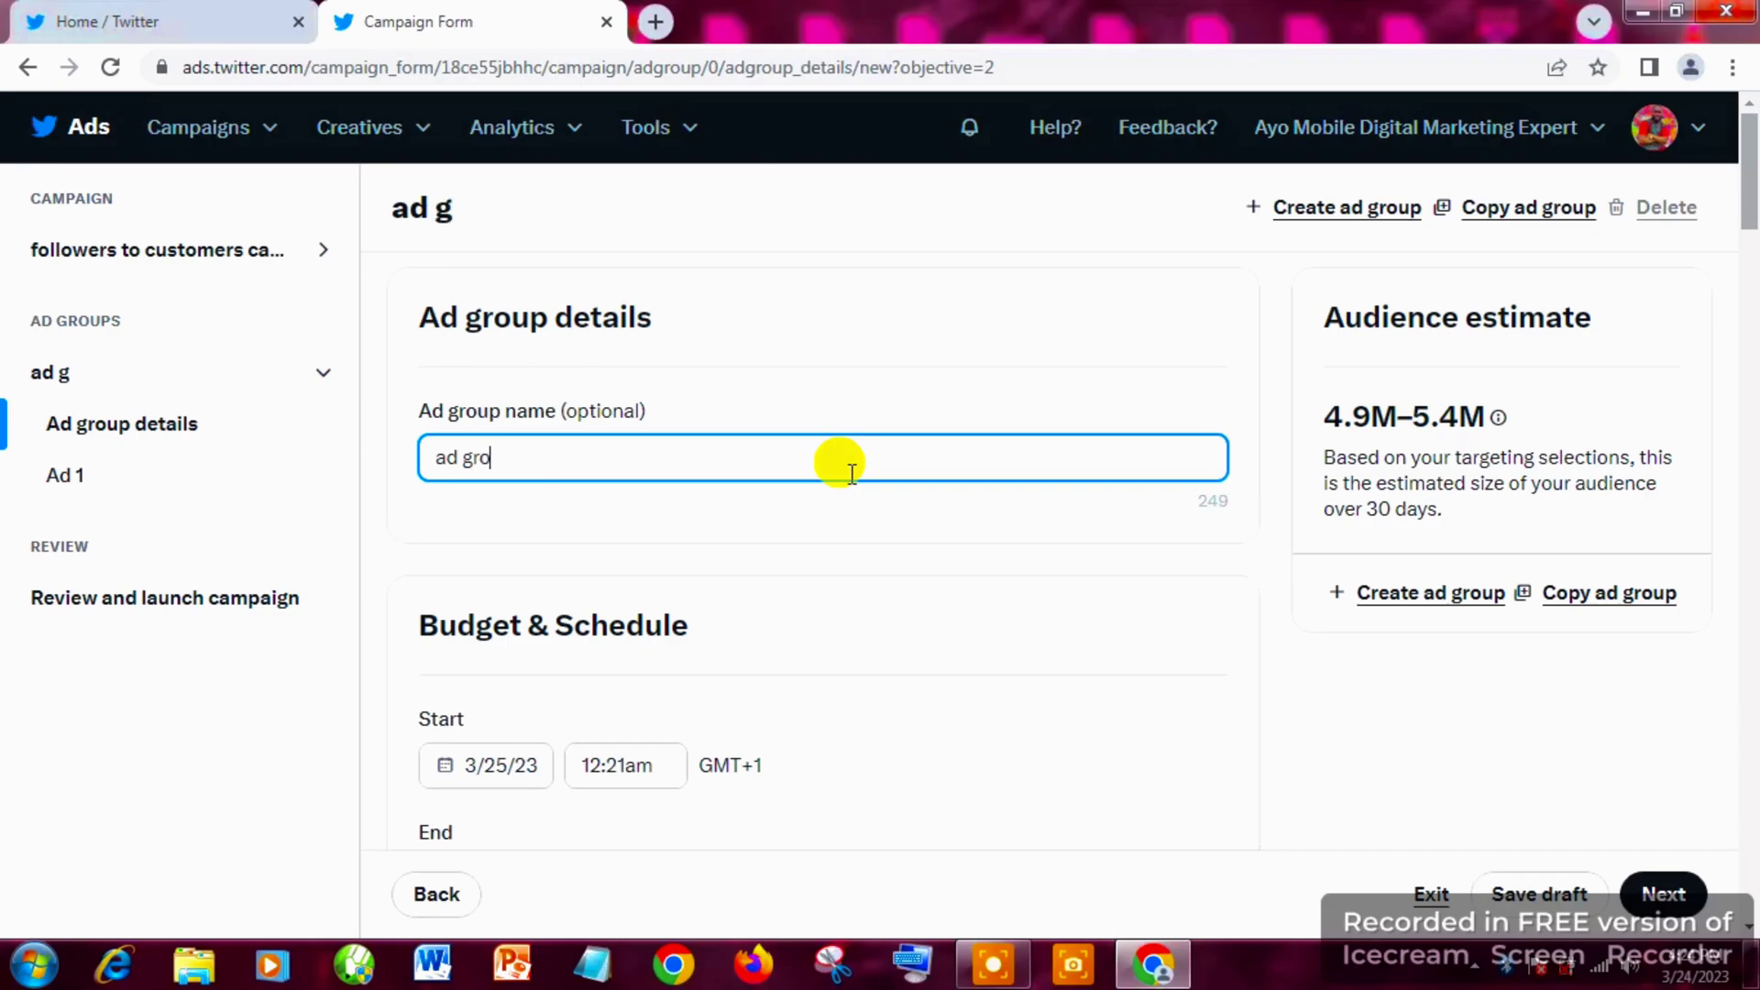
type("up")
left_click(1069, 550)
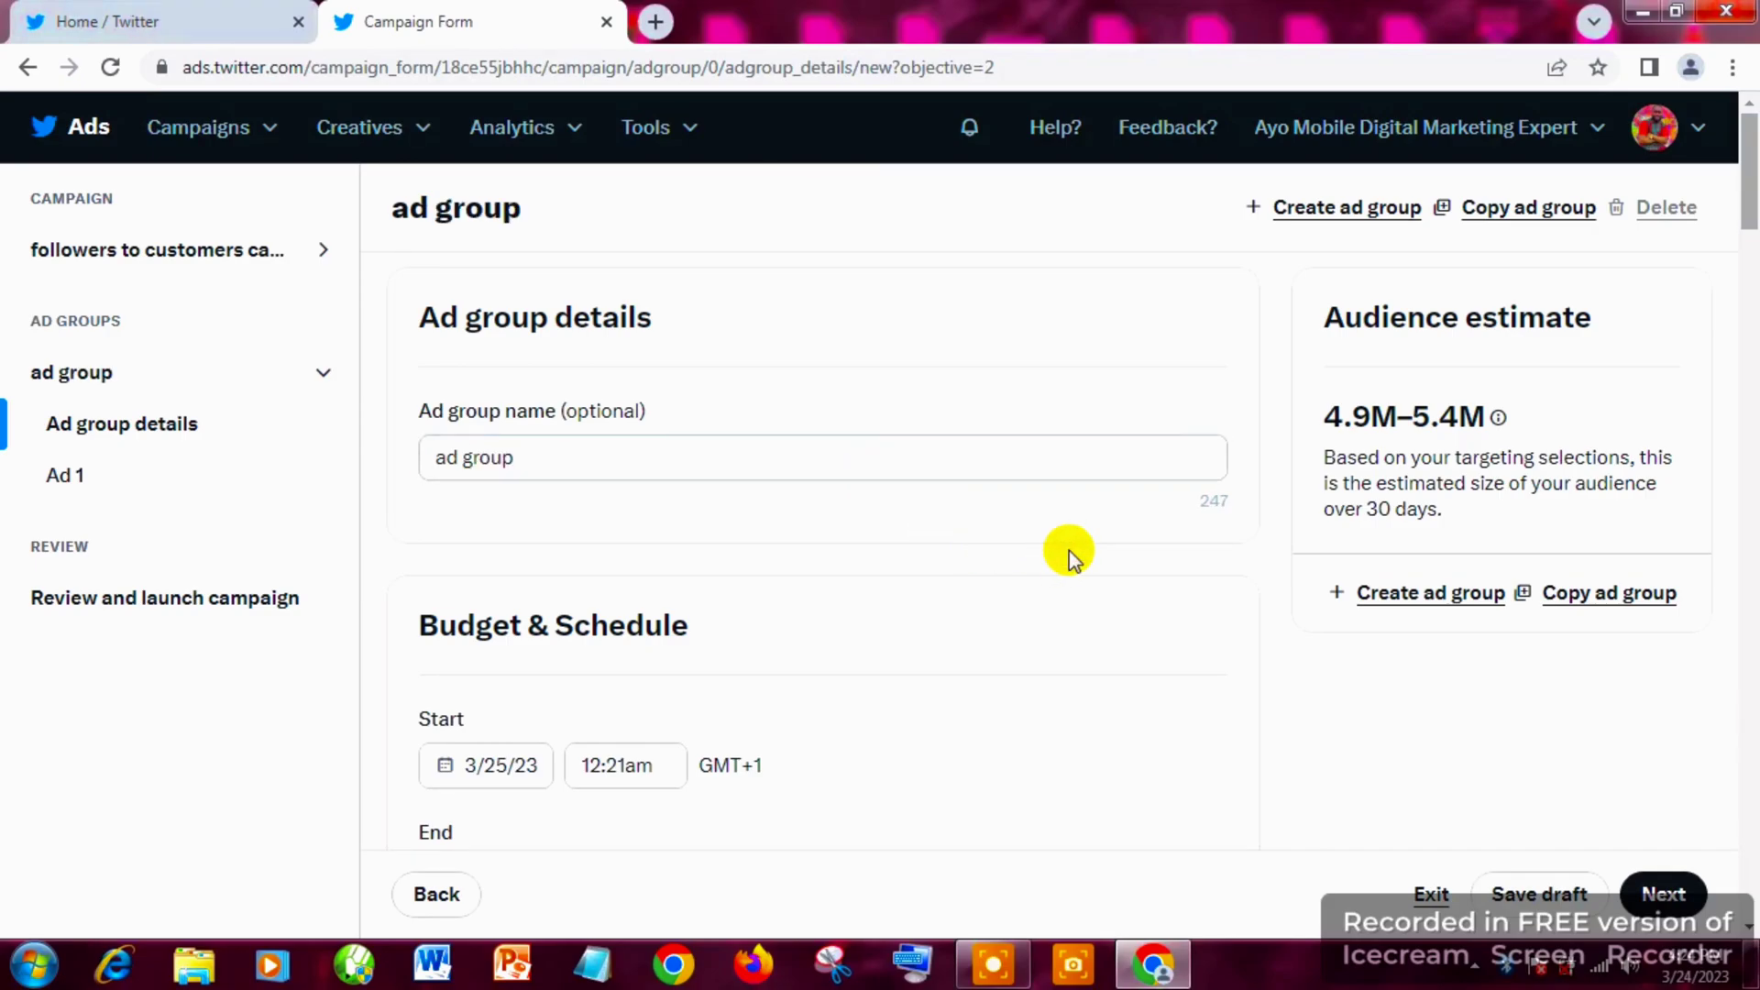
Turn off Run indefinitely in the ad group's schedule to show the end date, and turn it back on.
scroll(1069, 551, "down", 2)
scroll(1069, 550, "down", 1)
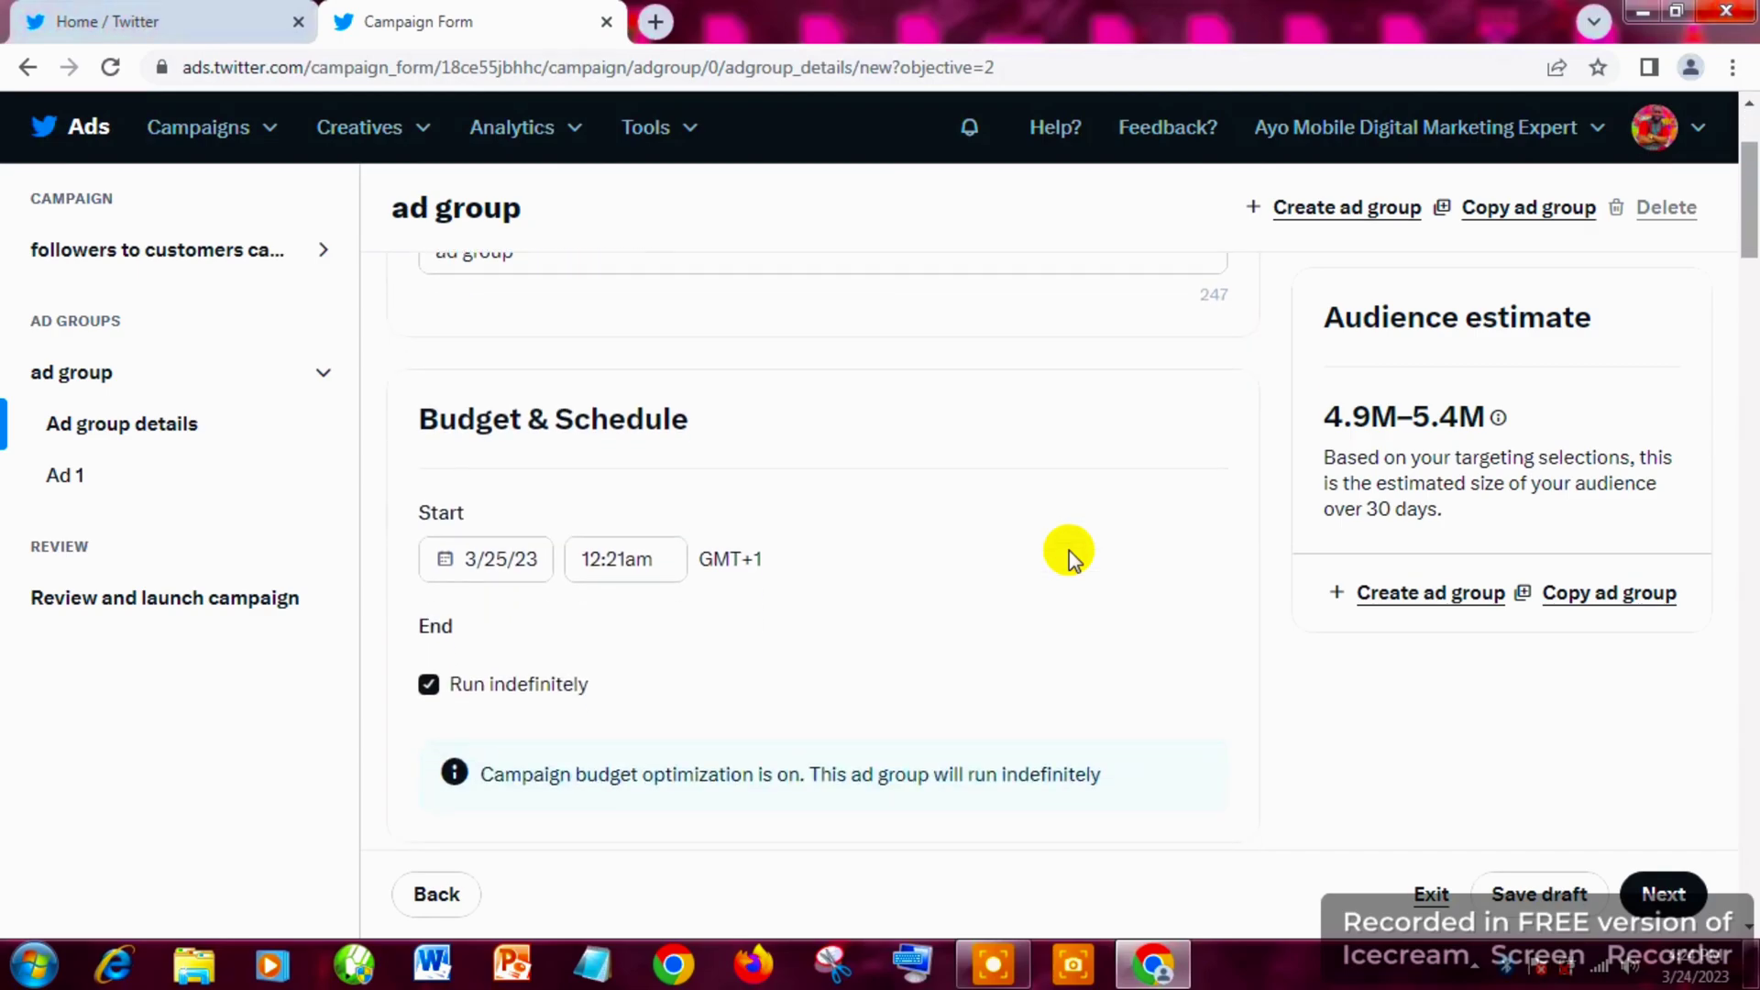
scroll(1069, 551, "down", 1)
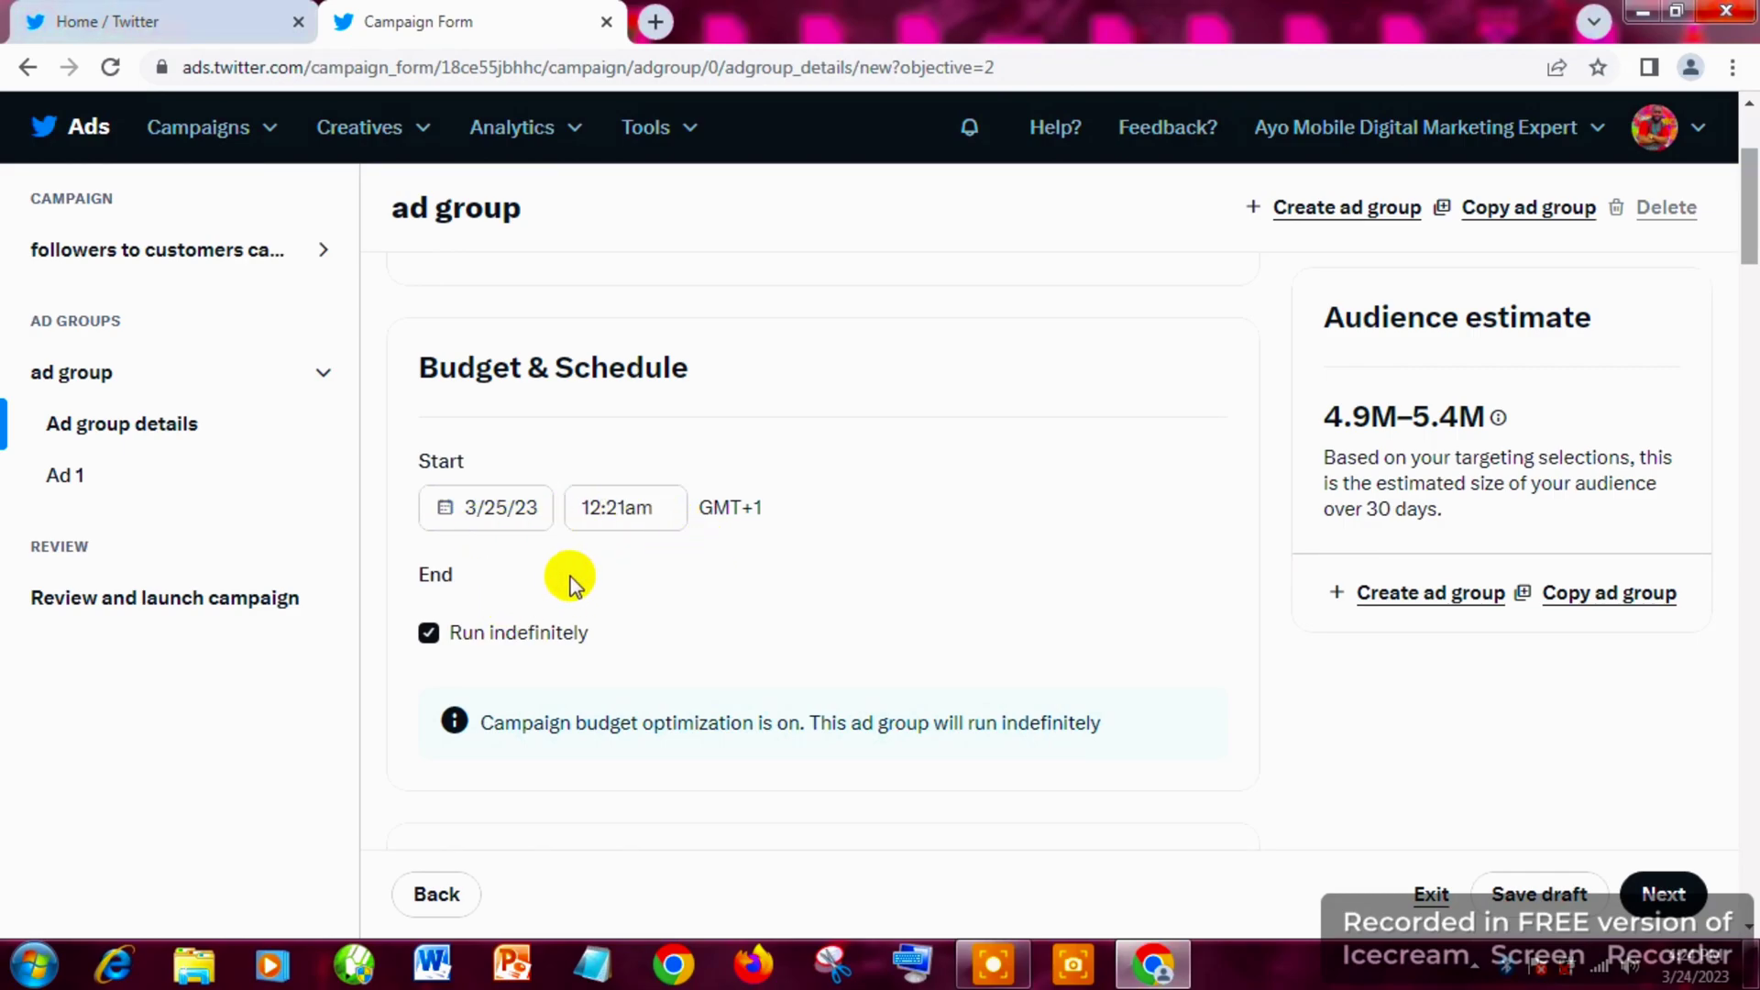
scroll(569, 580, "down", 1)
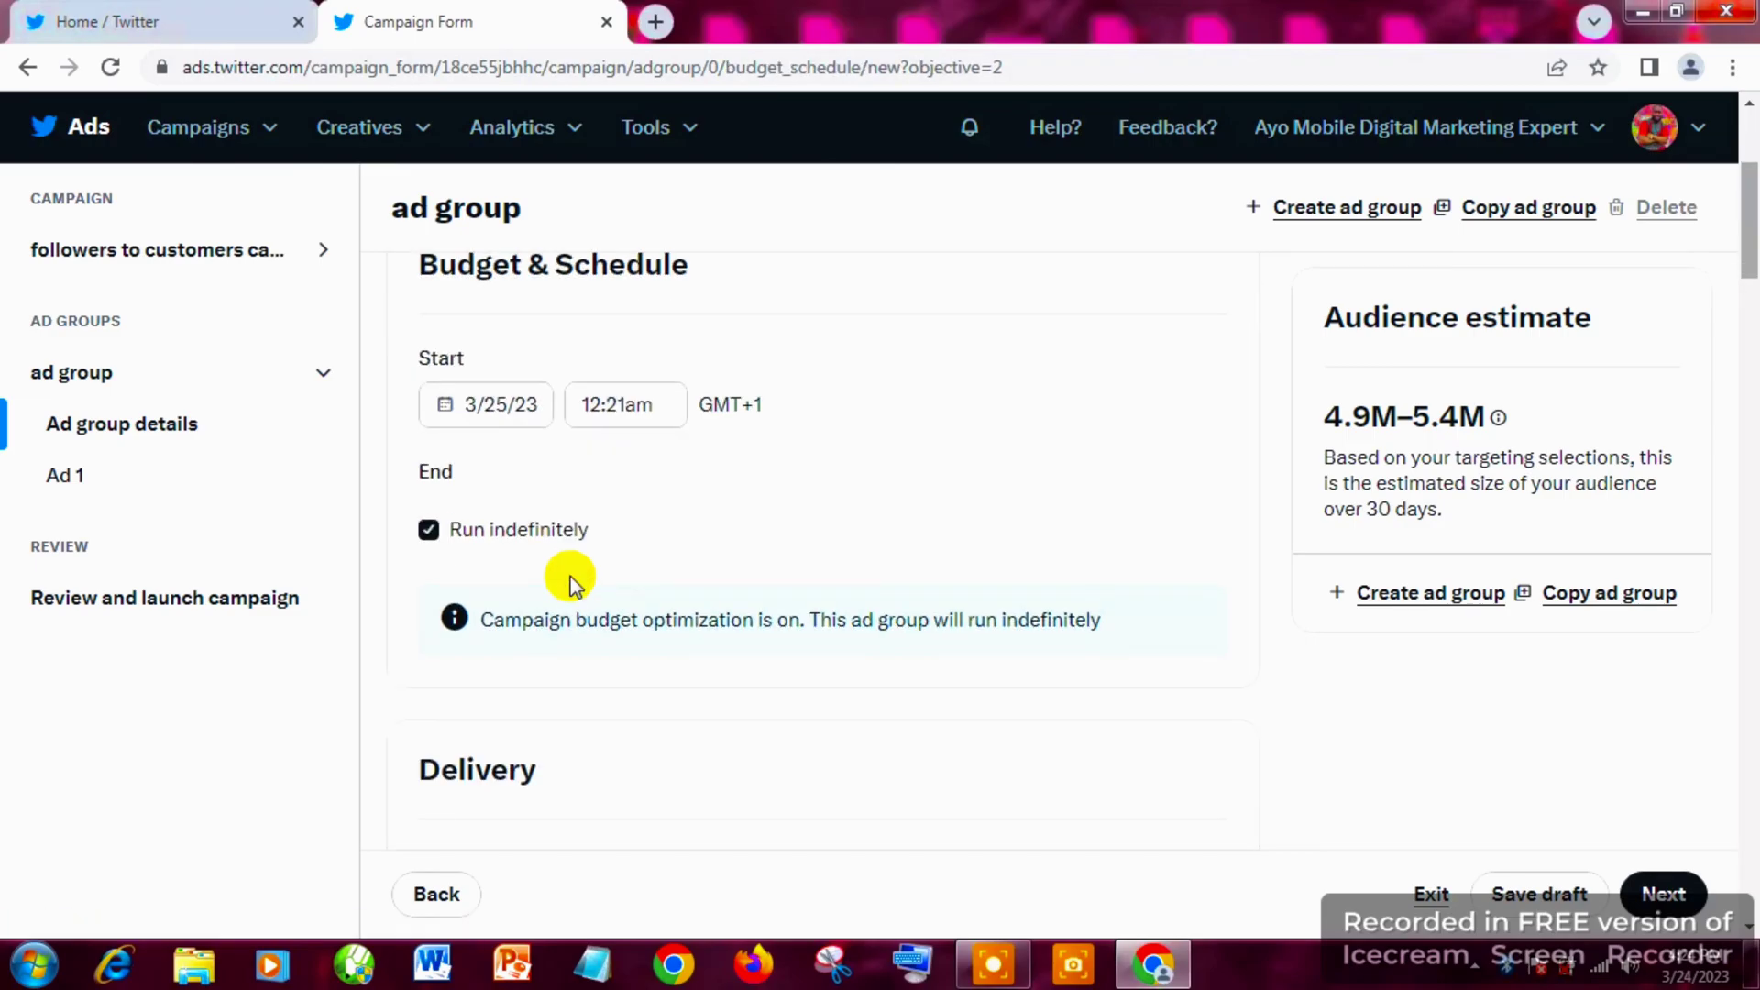
left_click(428, 531)
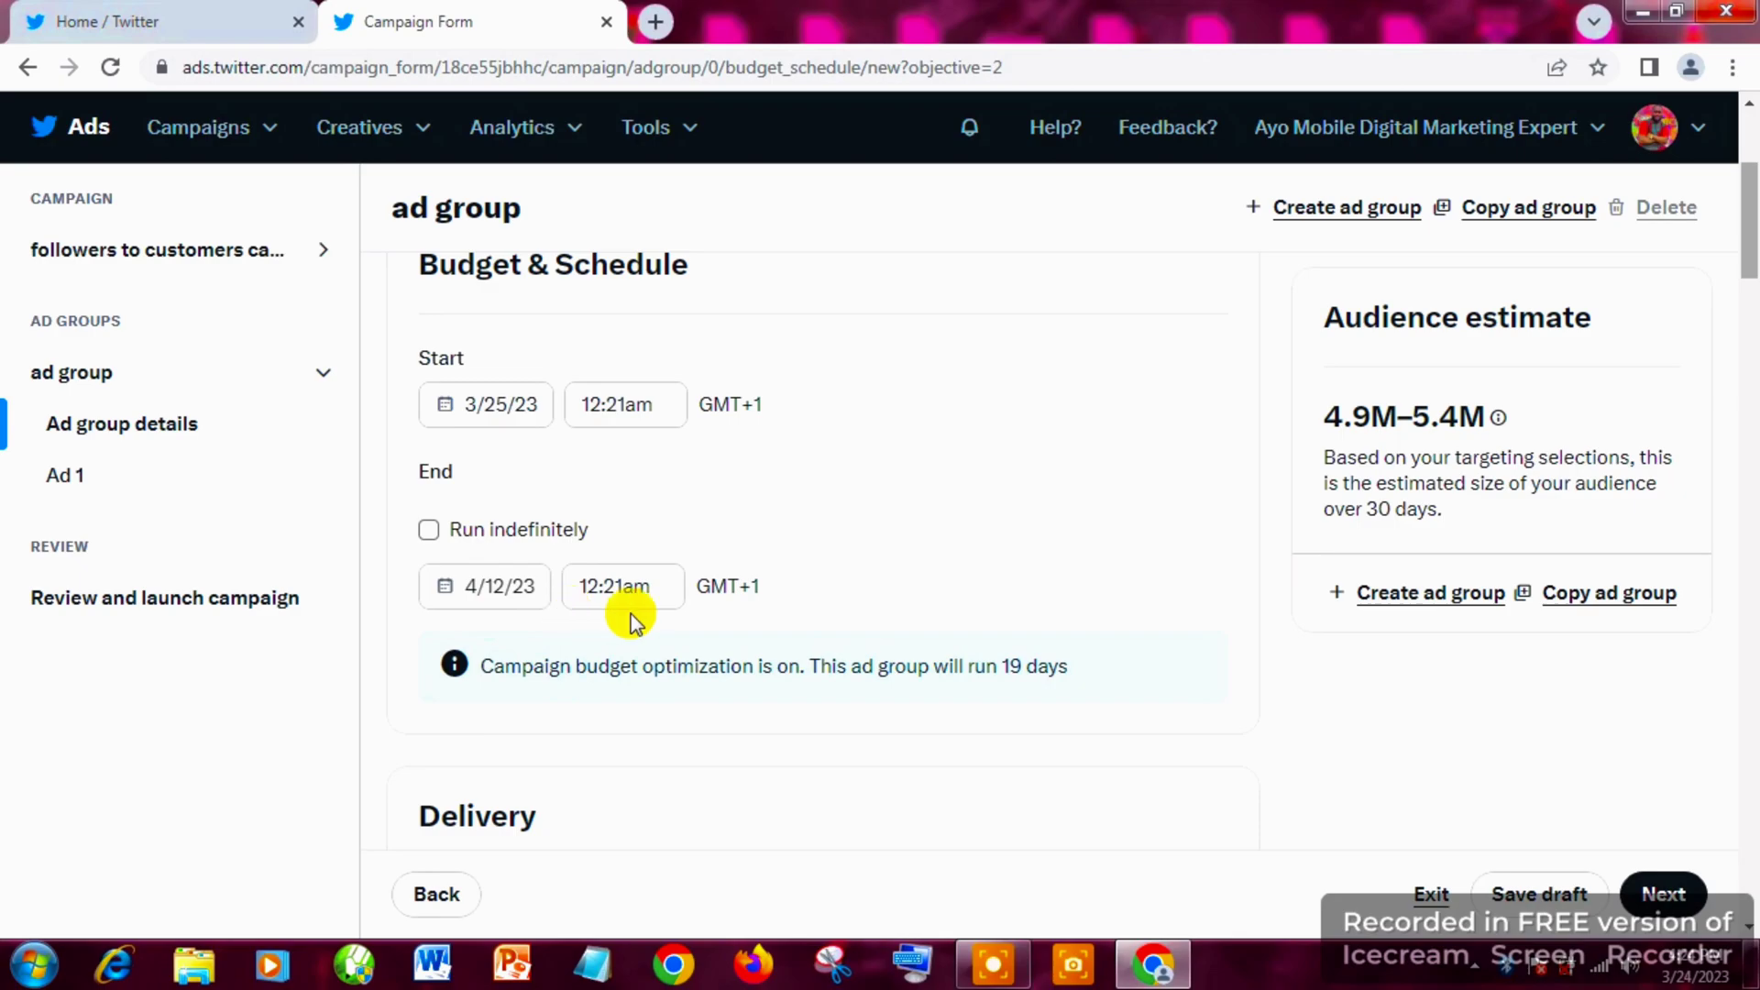
left_click(428, 532)
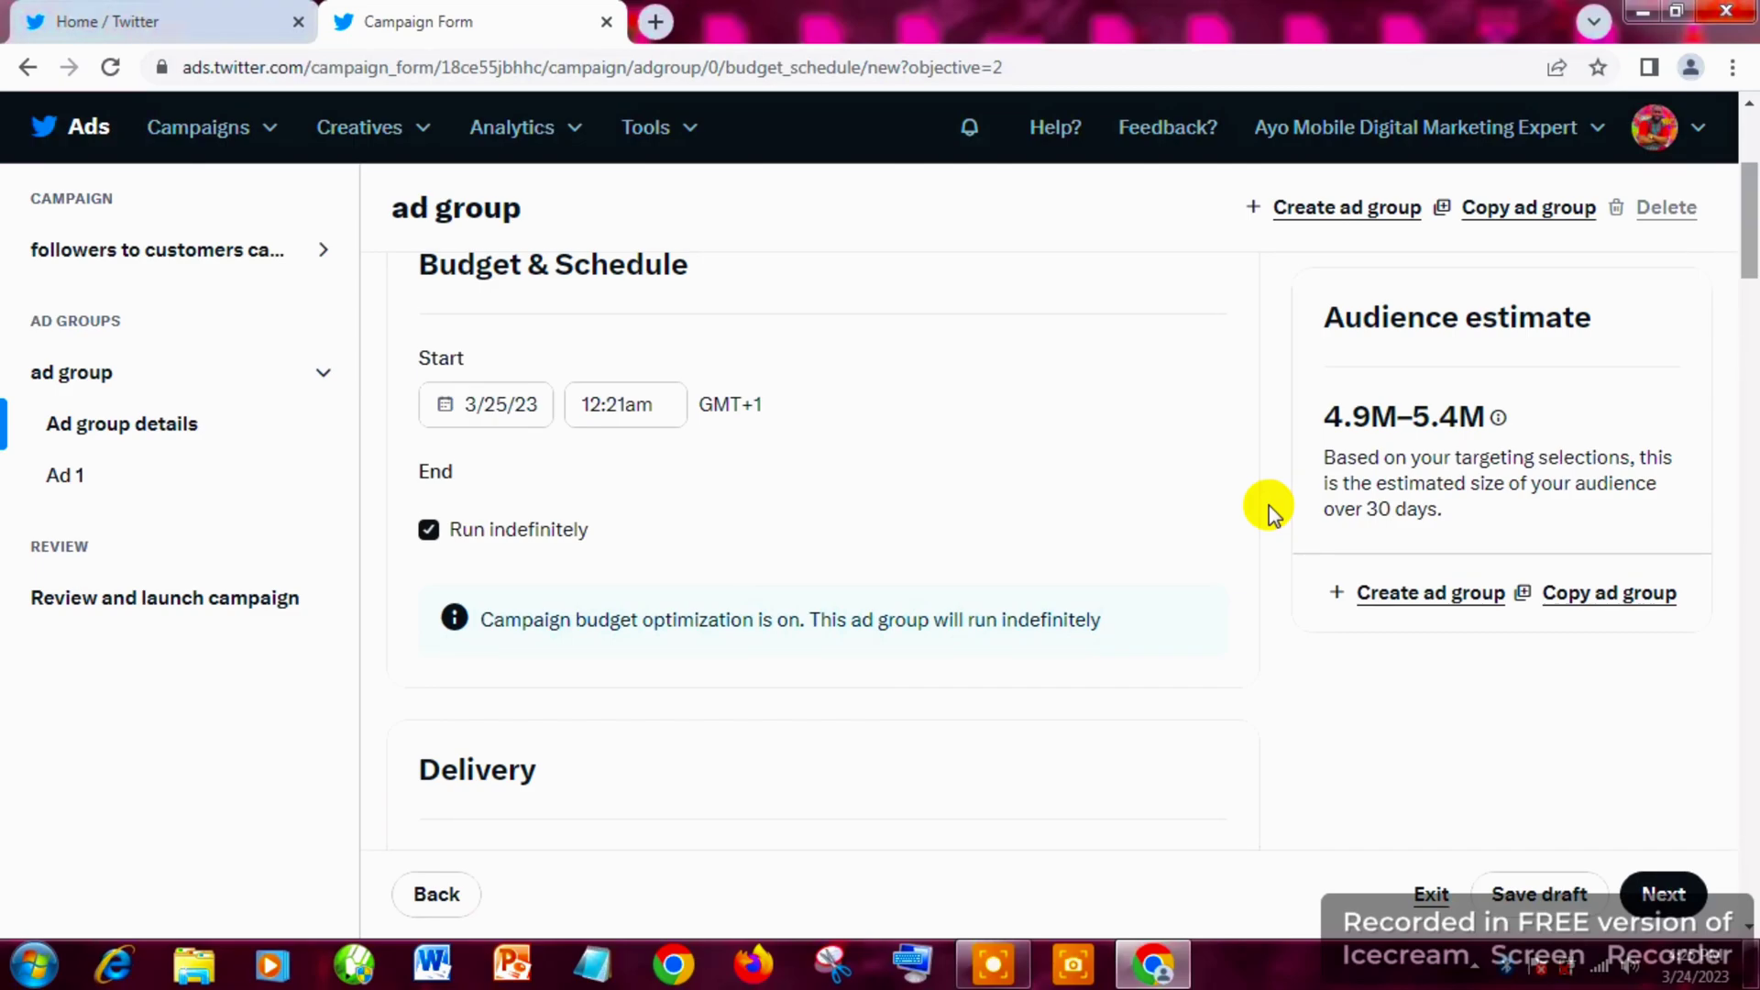
Review the ad group's delivery goal, bid strategy, pay-by setting, app conversions and Twitter placements.
scroll(1269, 505, "down", 2)
scroll(1269, 505, "down", 2)
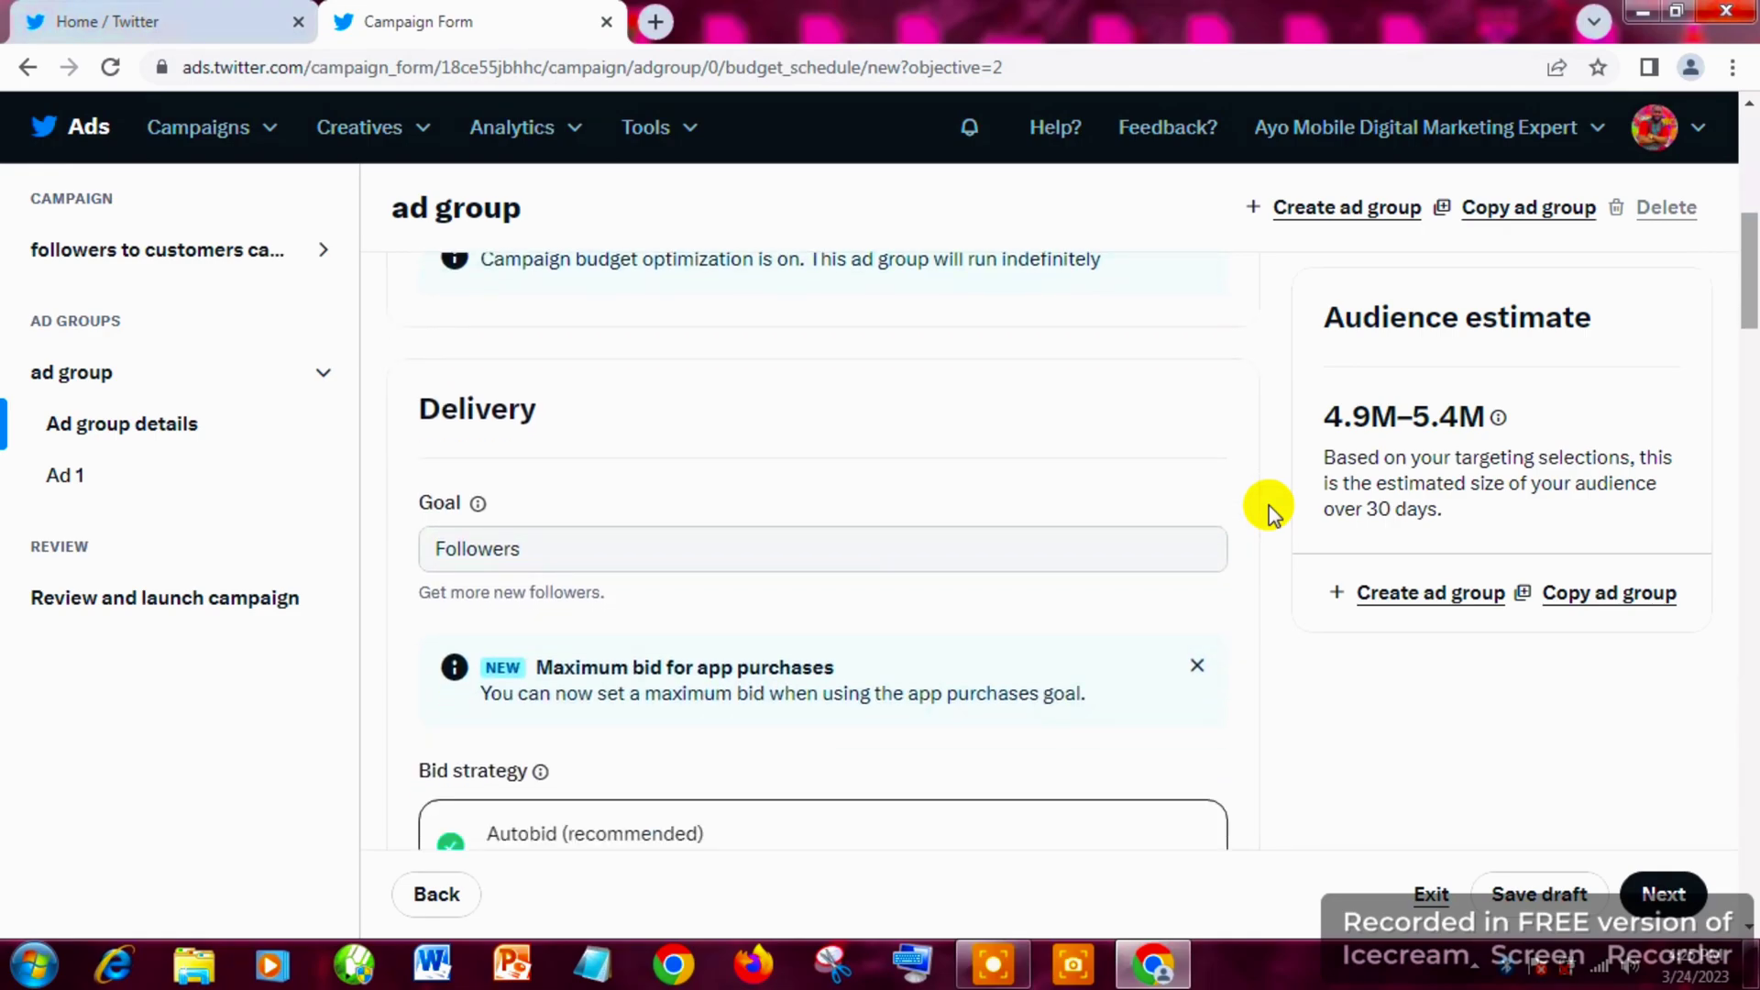
scroll(1269, 504, "down", 1)
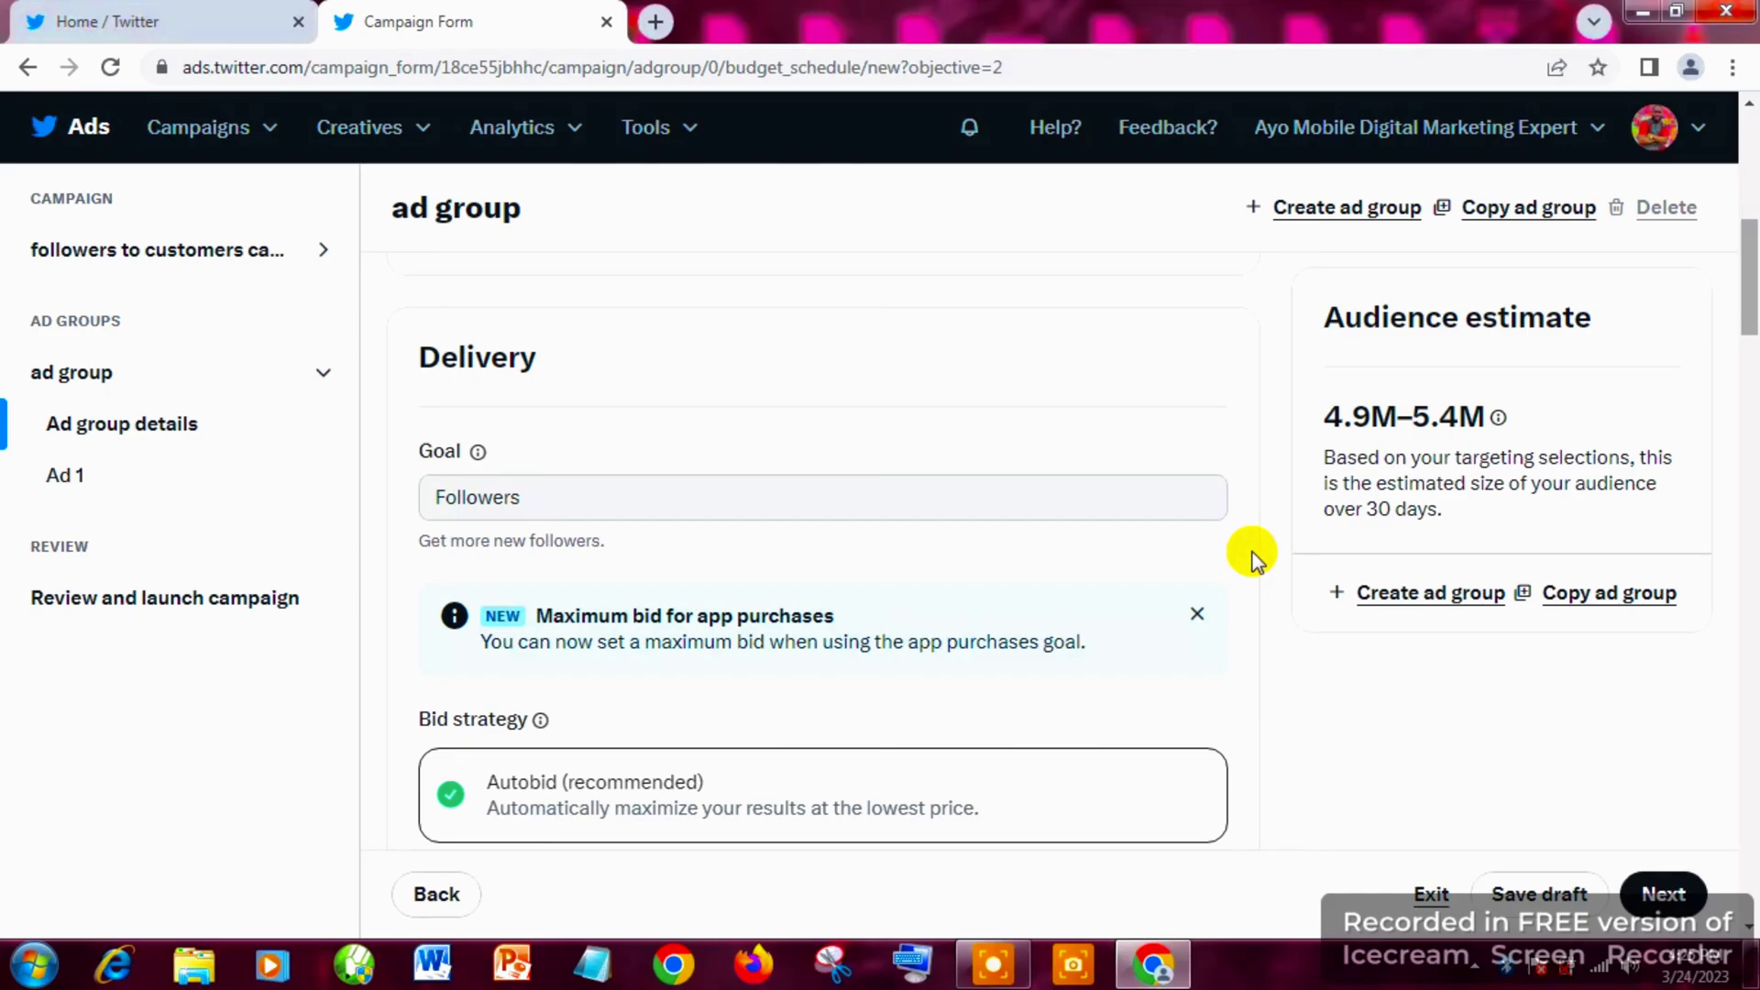
scroll(1254, 554, "down", 1)
scroll(1254, 555, "down", 2)
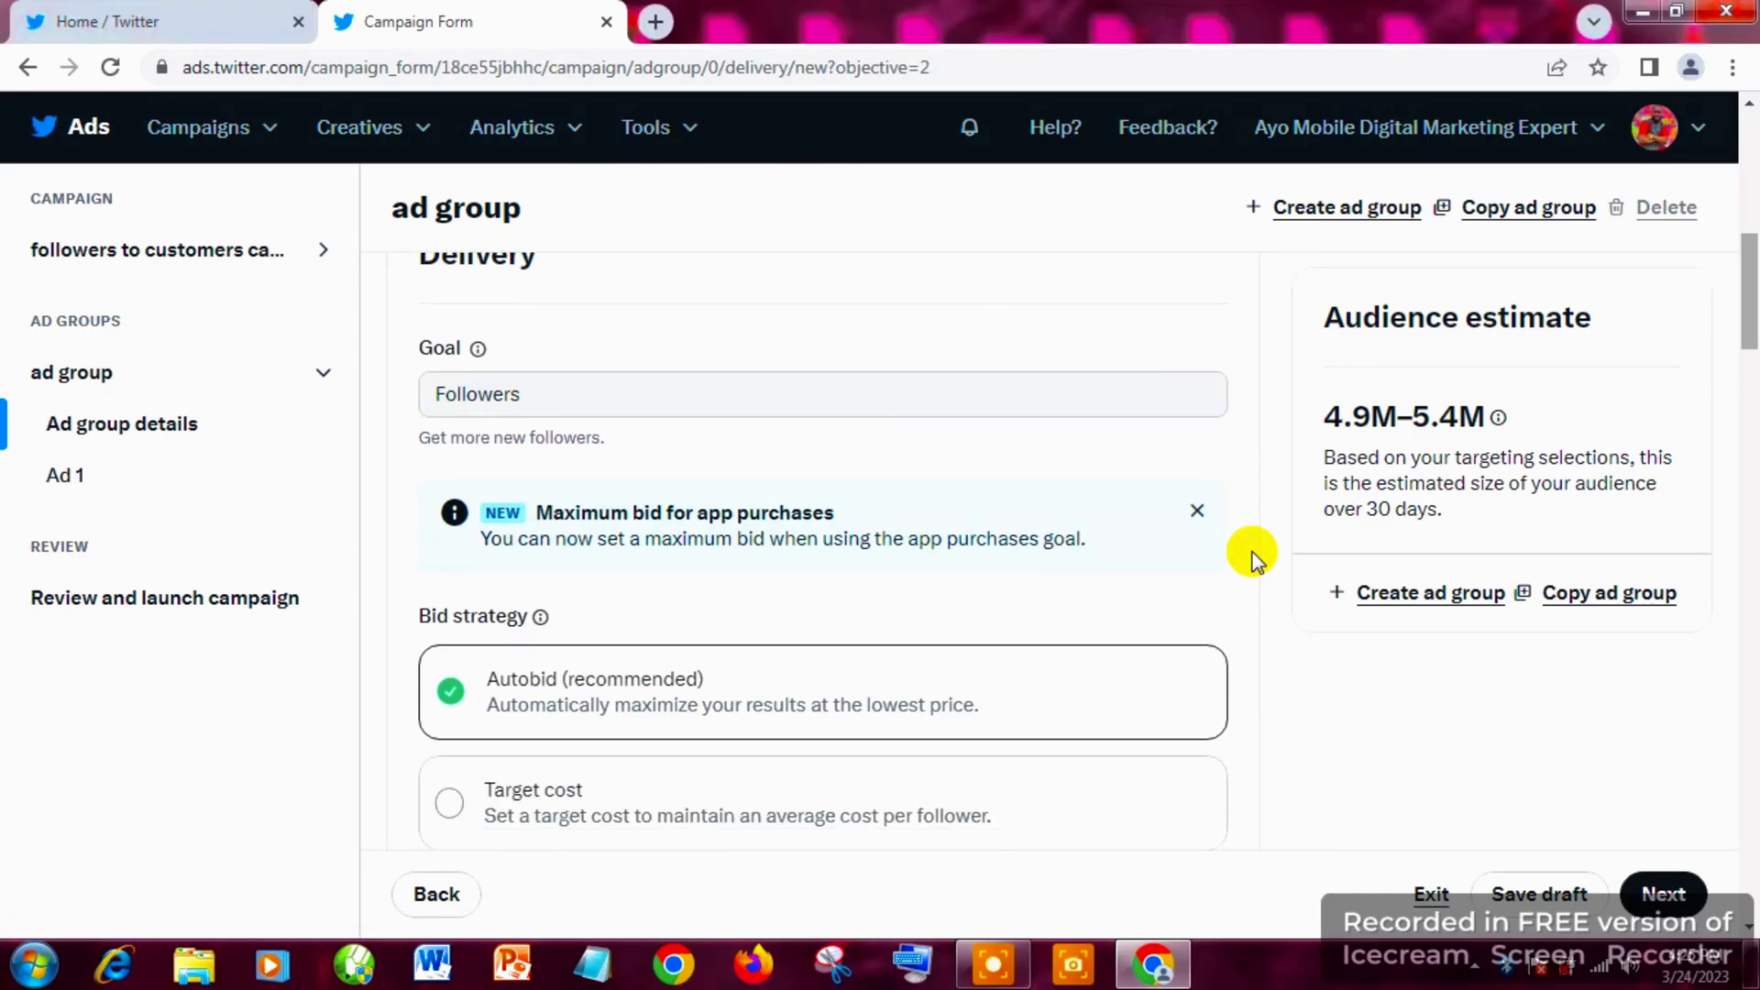
scroll(1254, 555, "down", 1)
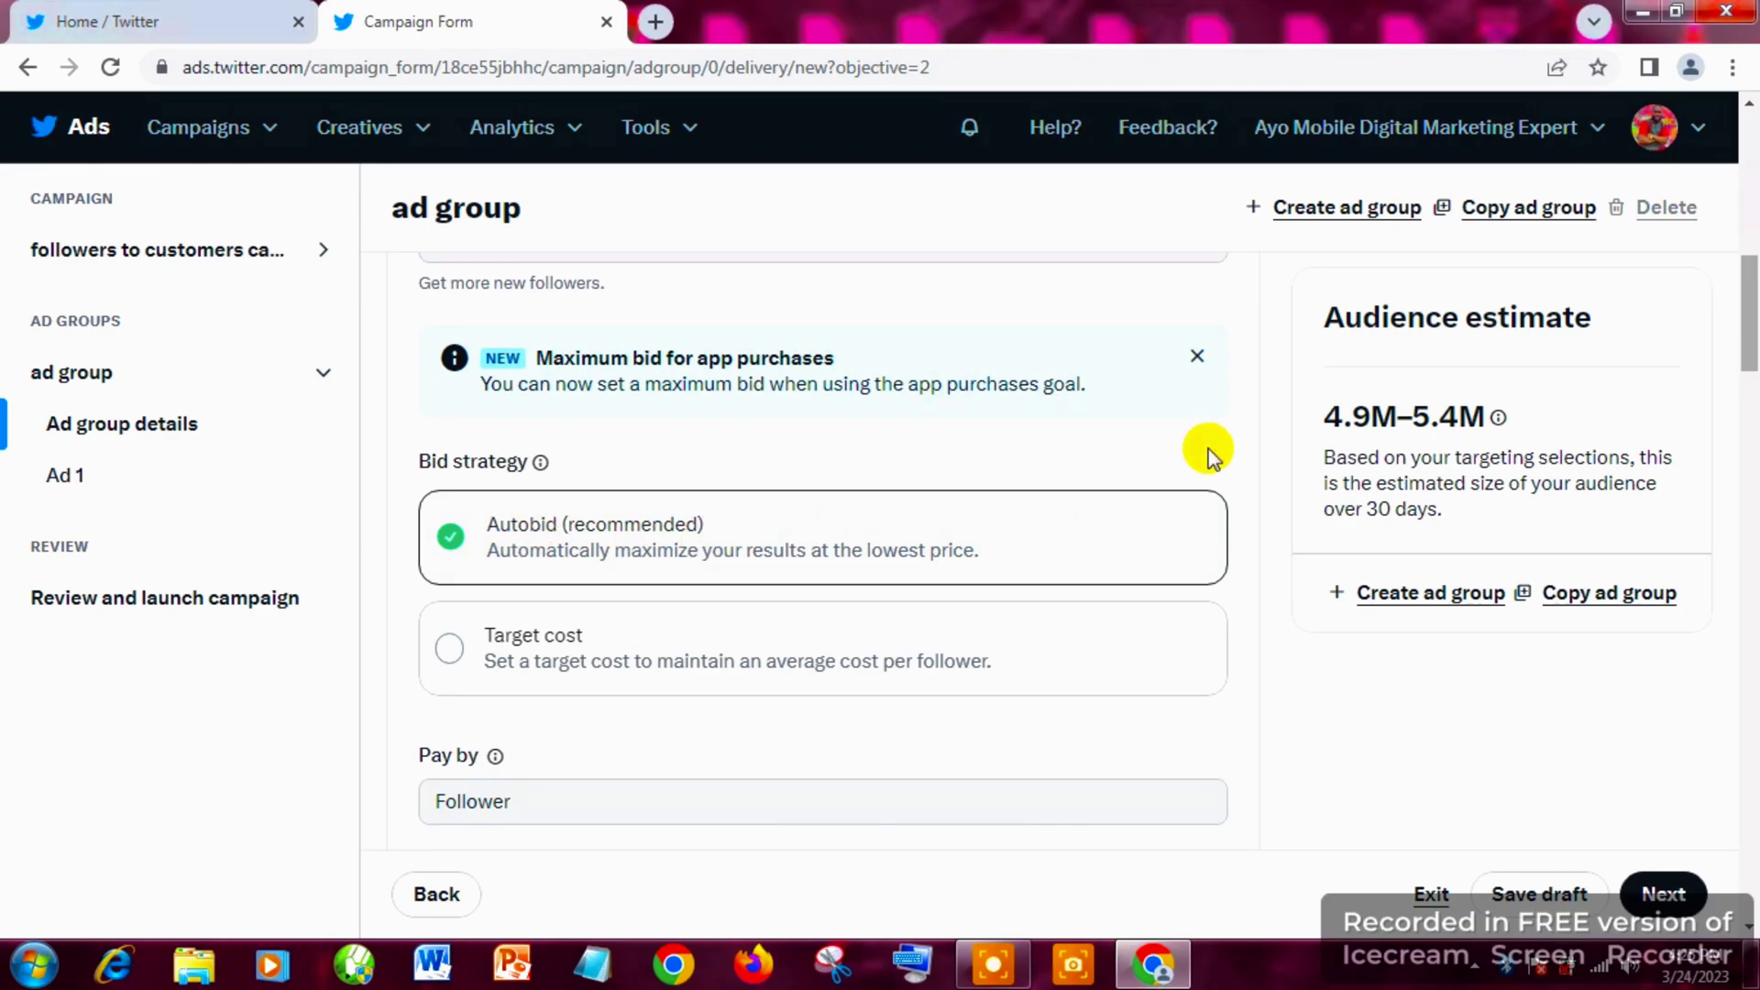
scroll(1209, 454, "down", 2)
scroll(1209, 455, "down", 3)
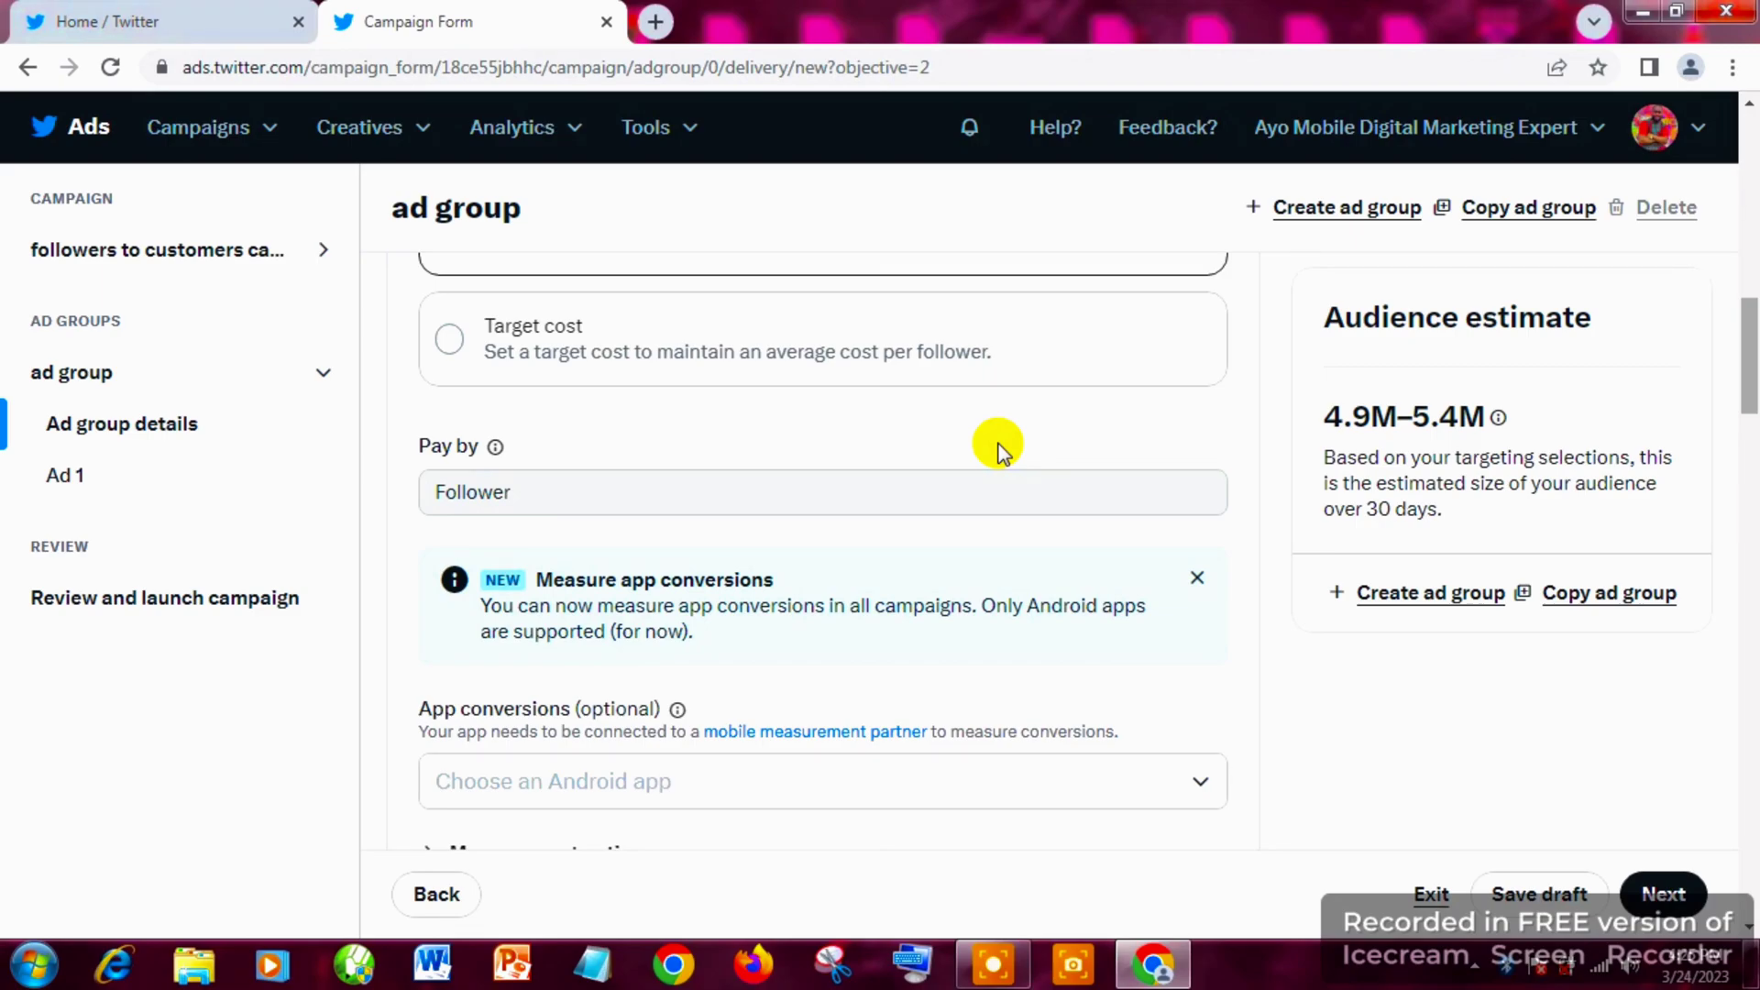
scroll(1000, 449, "down", 3)
scroll(1002, 449, "down", 2)
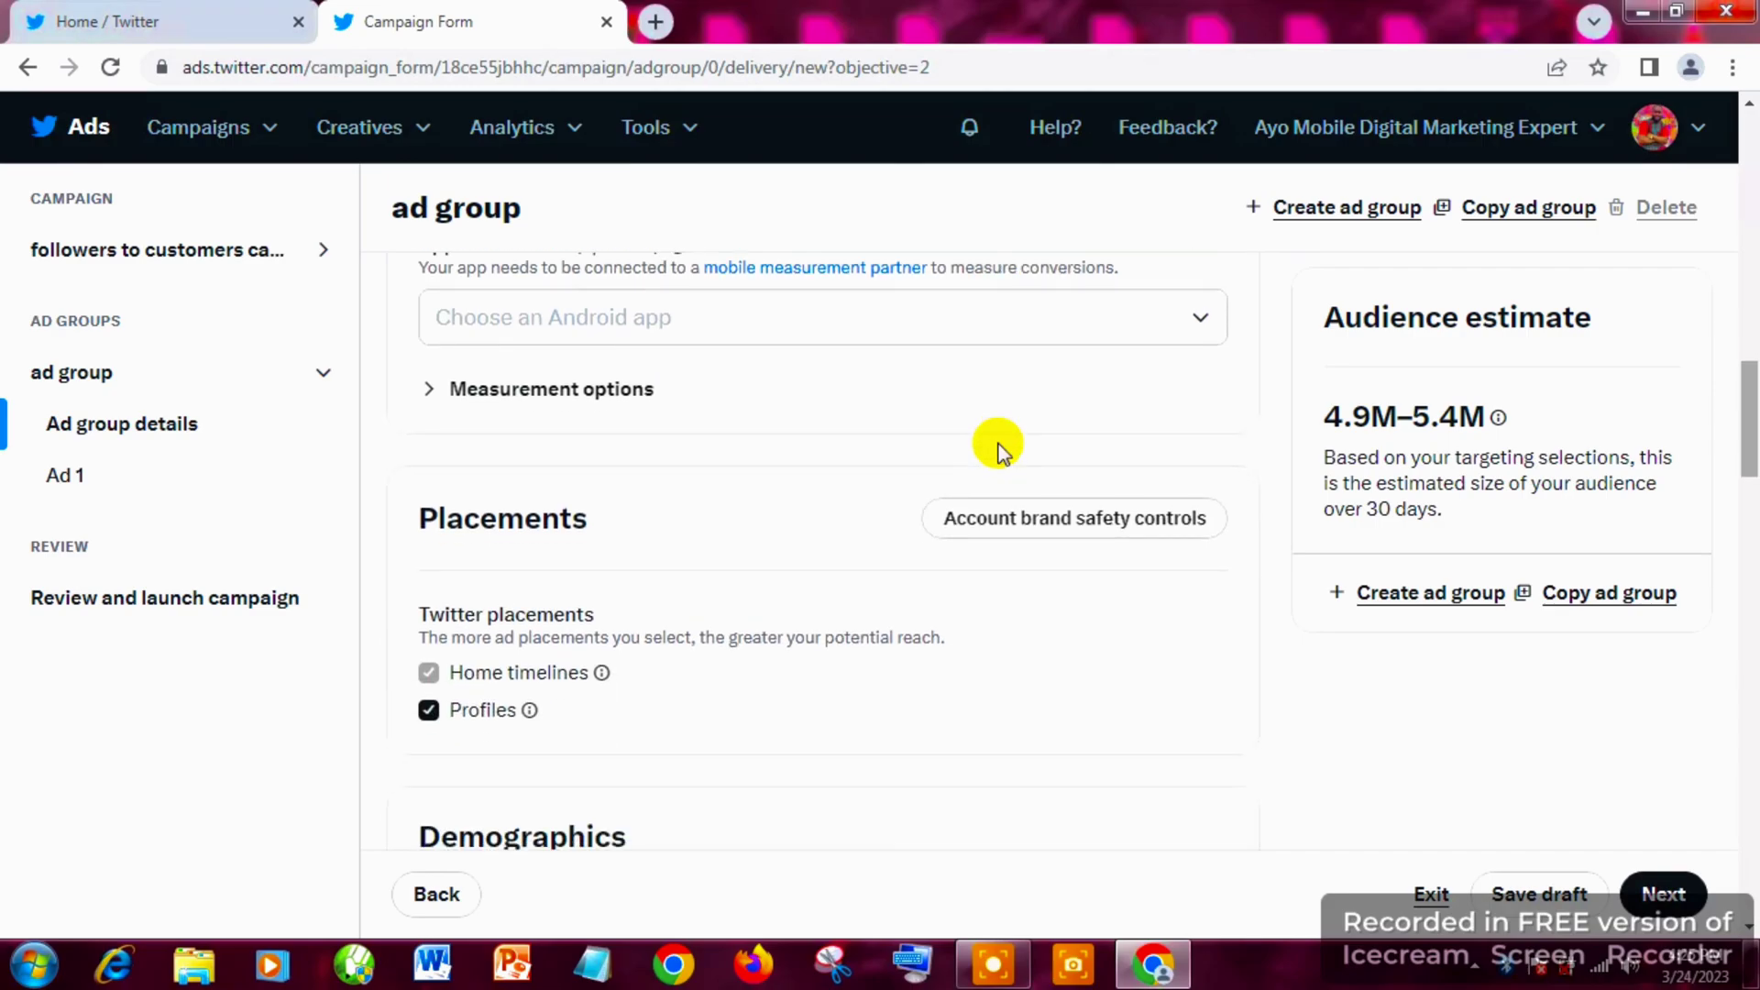
scroll(999, 450, "down", 1)
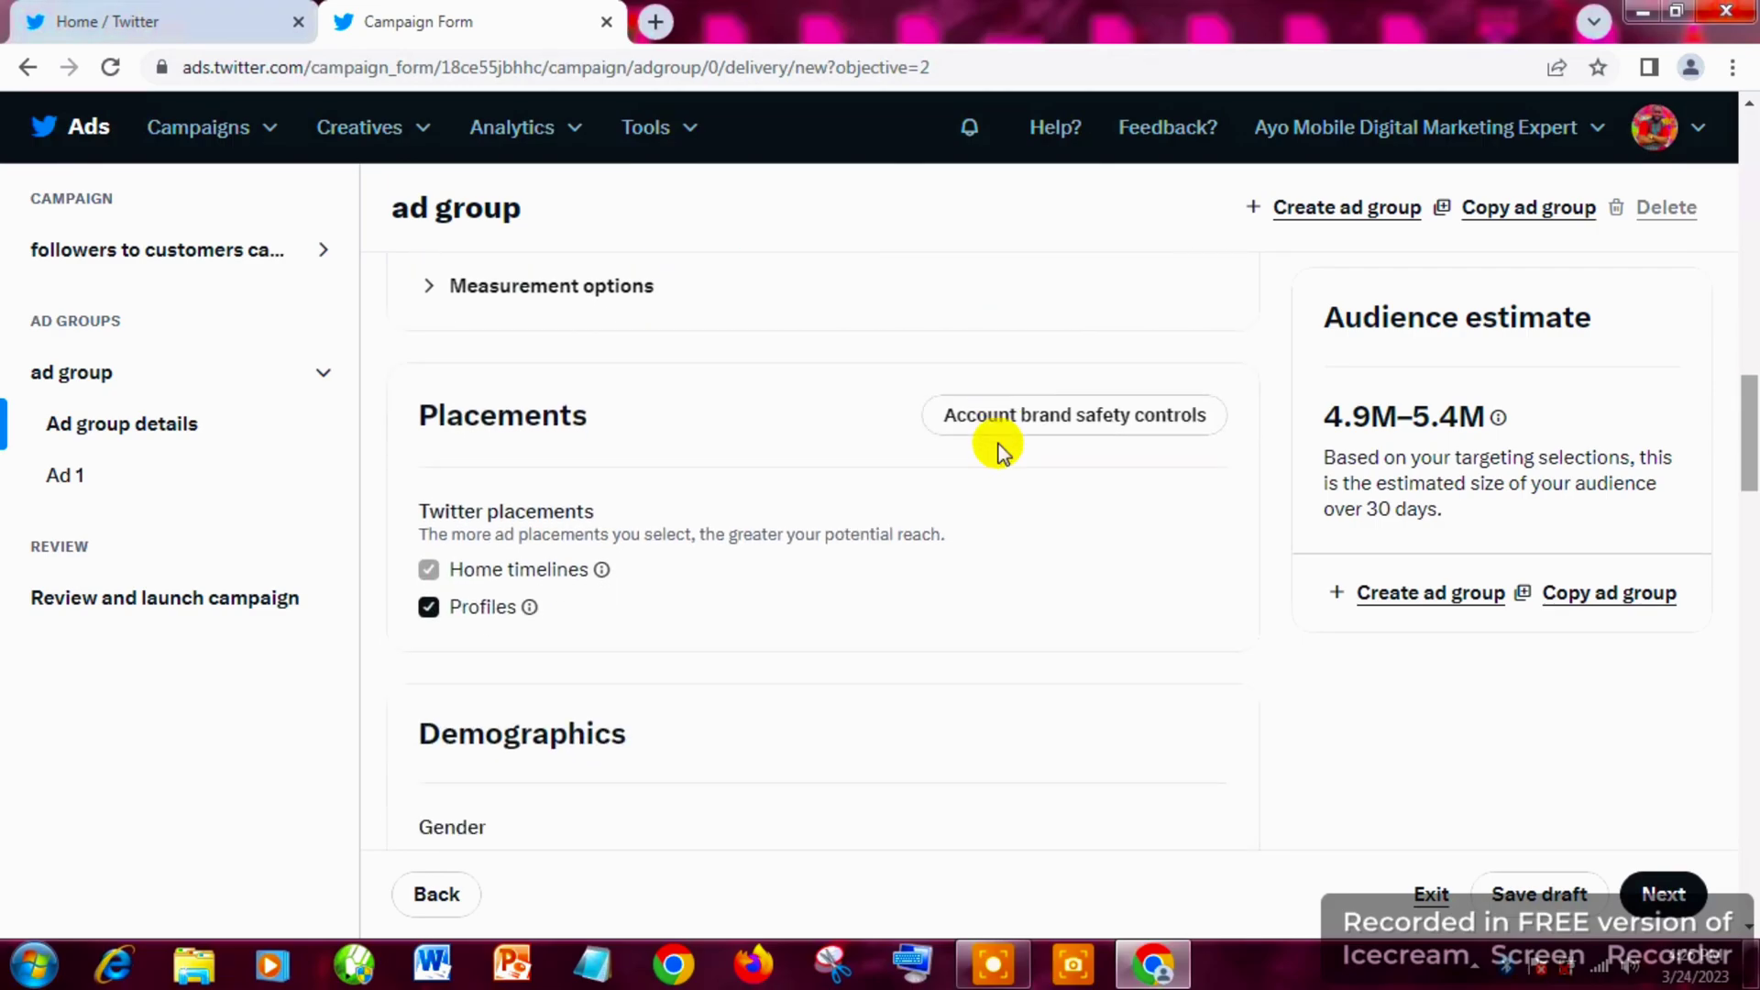
scroll(1001, 447, "down", 1)
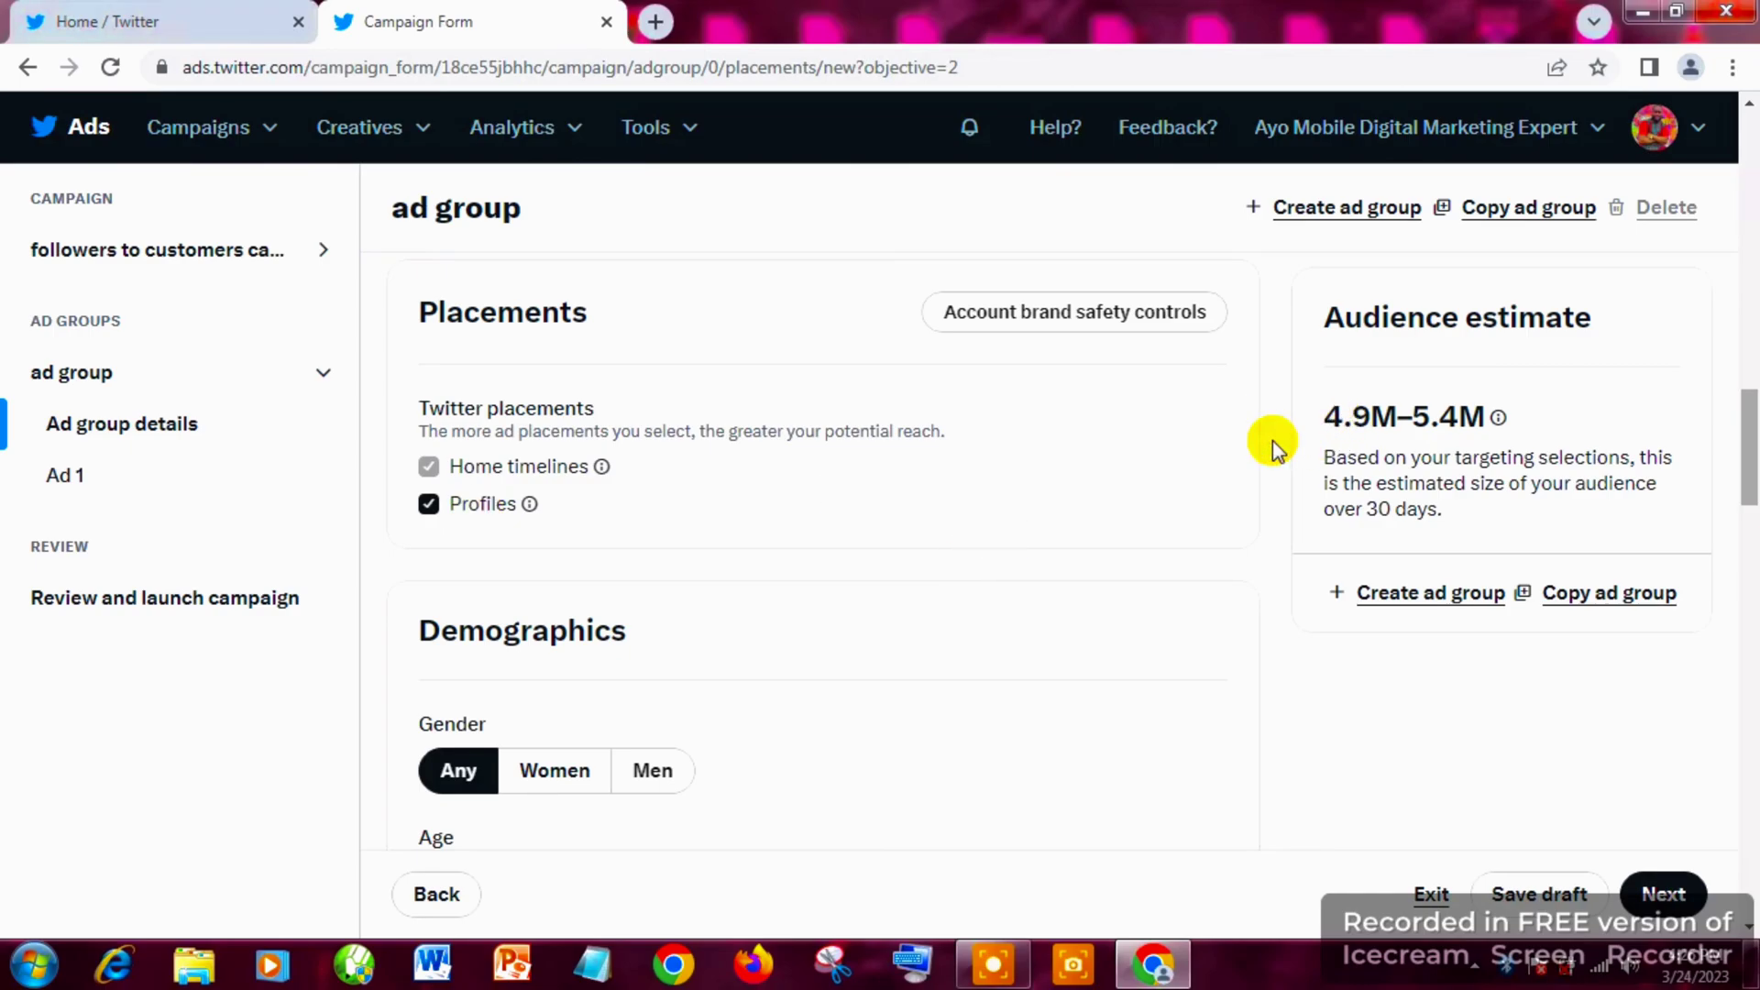
Switch the demographics gender to Women, to Men, and back to Any.
scroll(1273, 446, "down", 2)
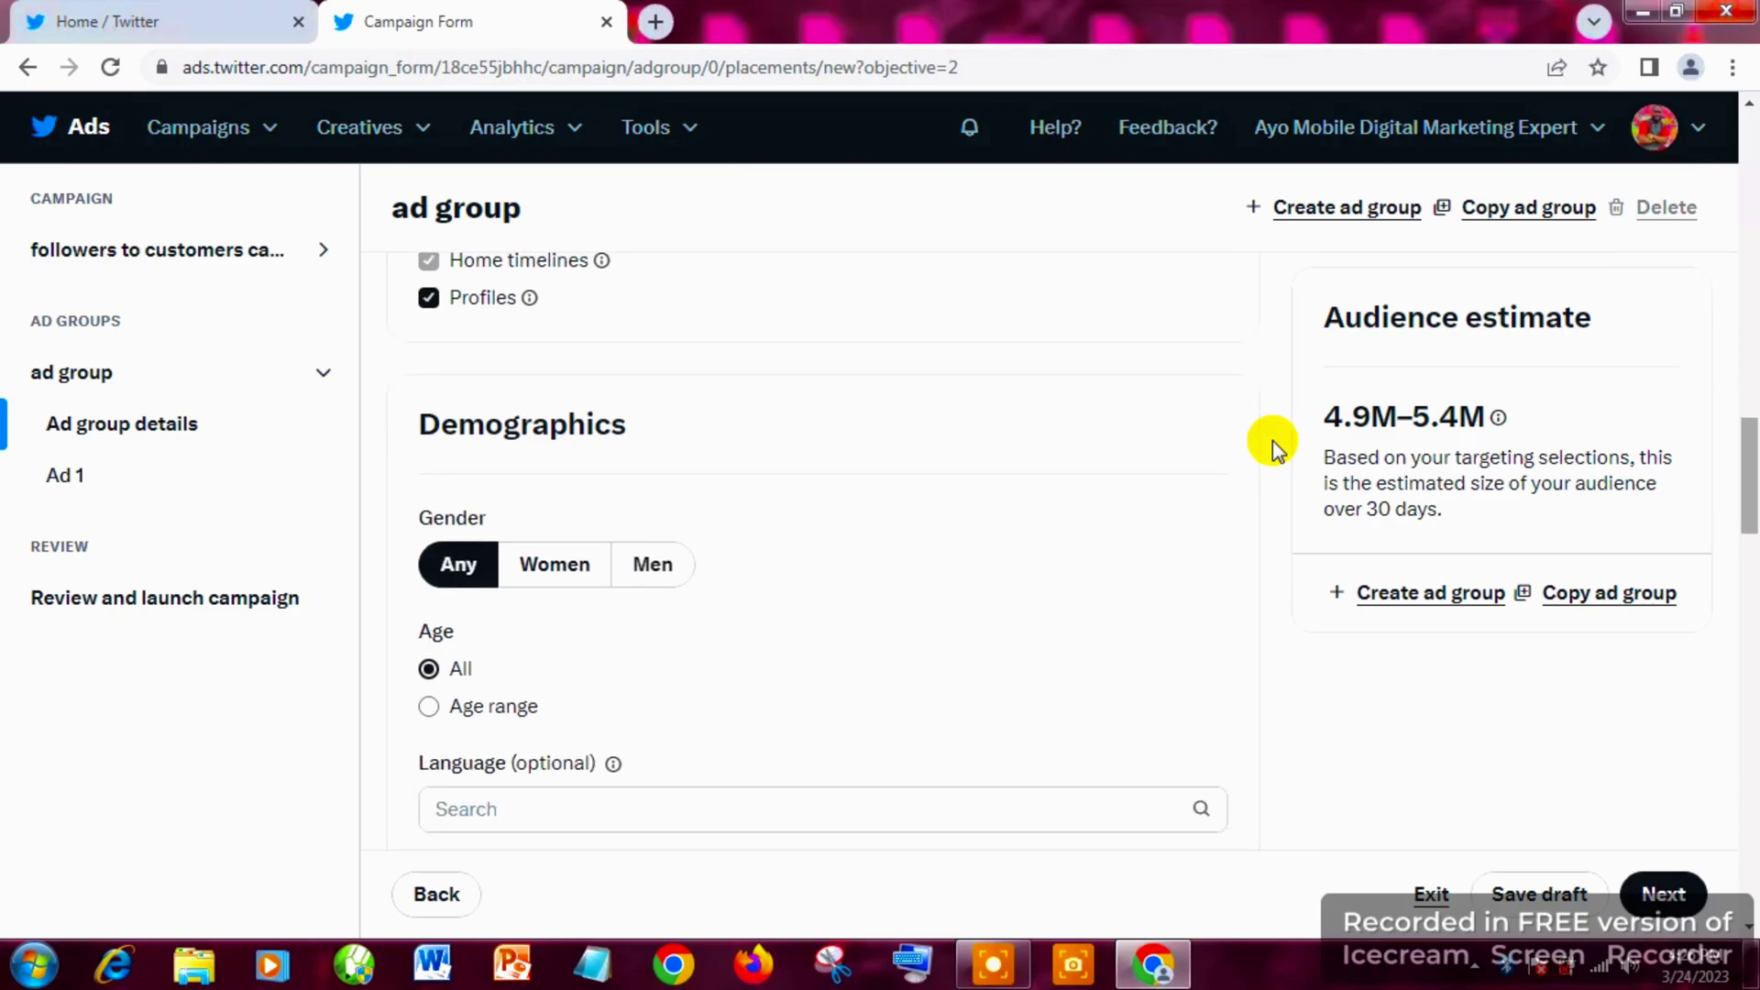
scroll(1273, 443, "down", 1)
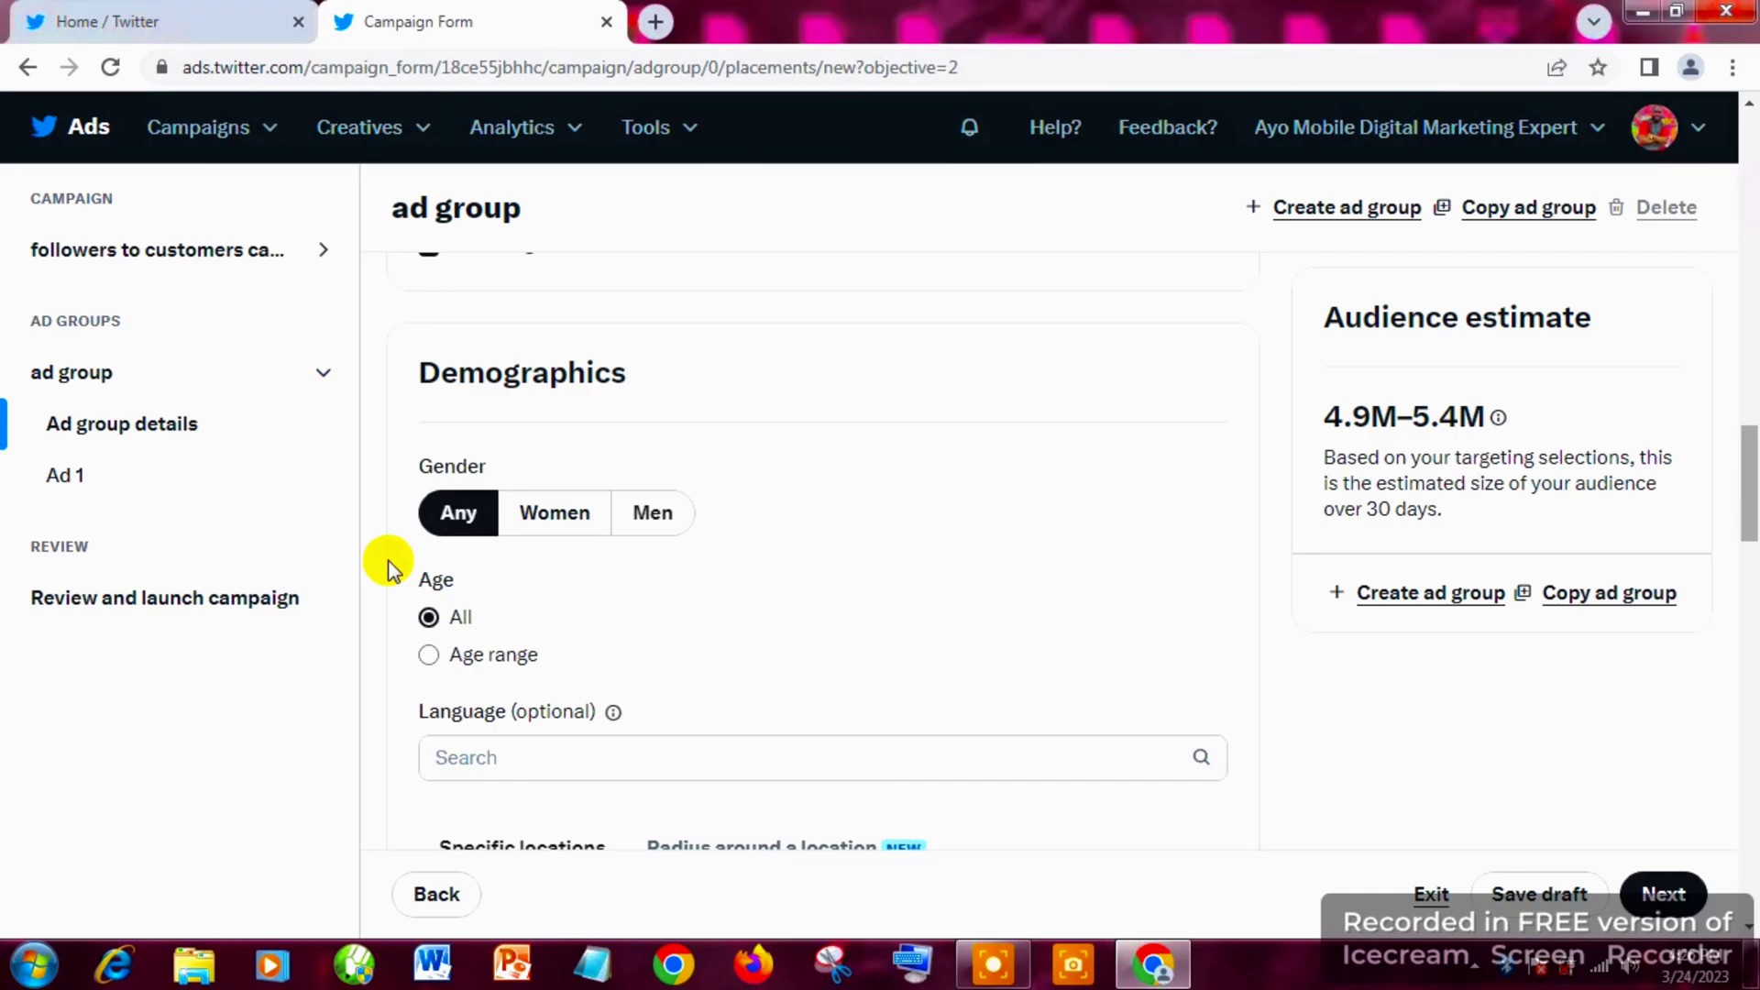
left_click(556, 528)
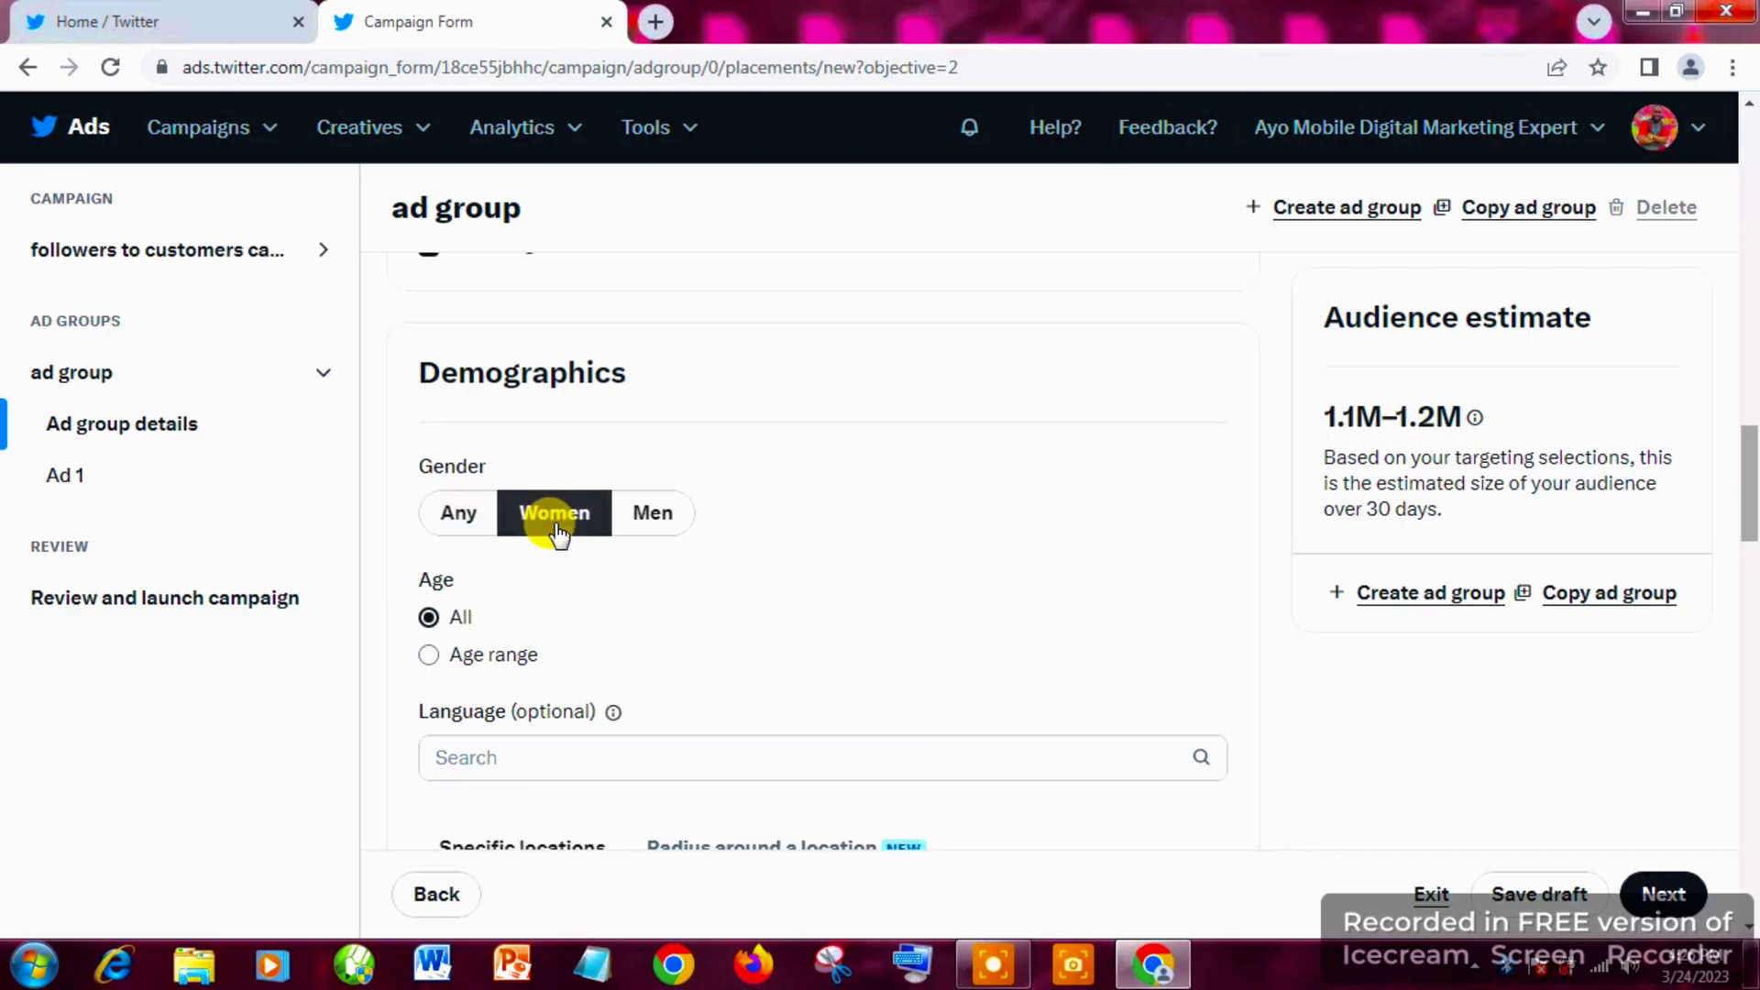
left_click(674, 518)
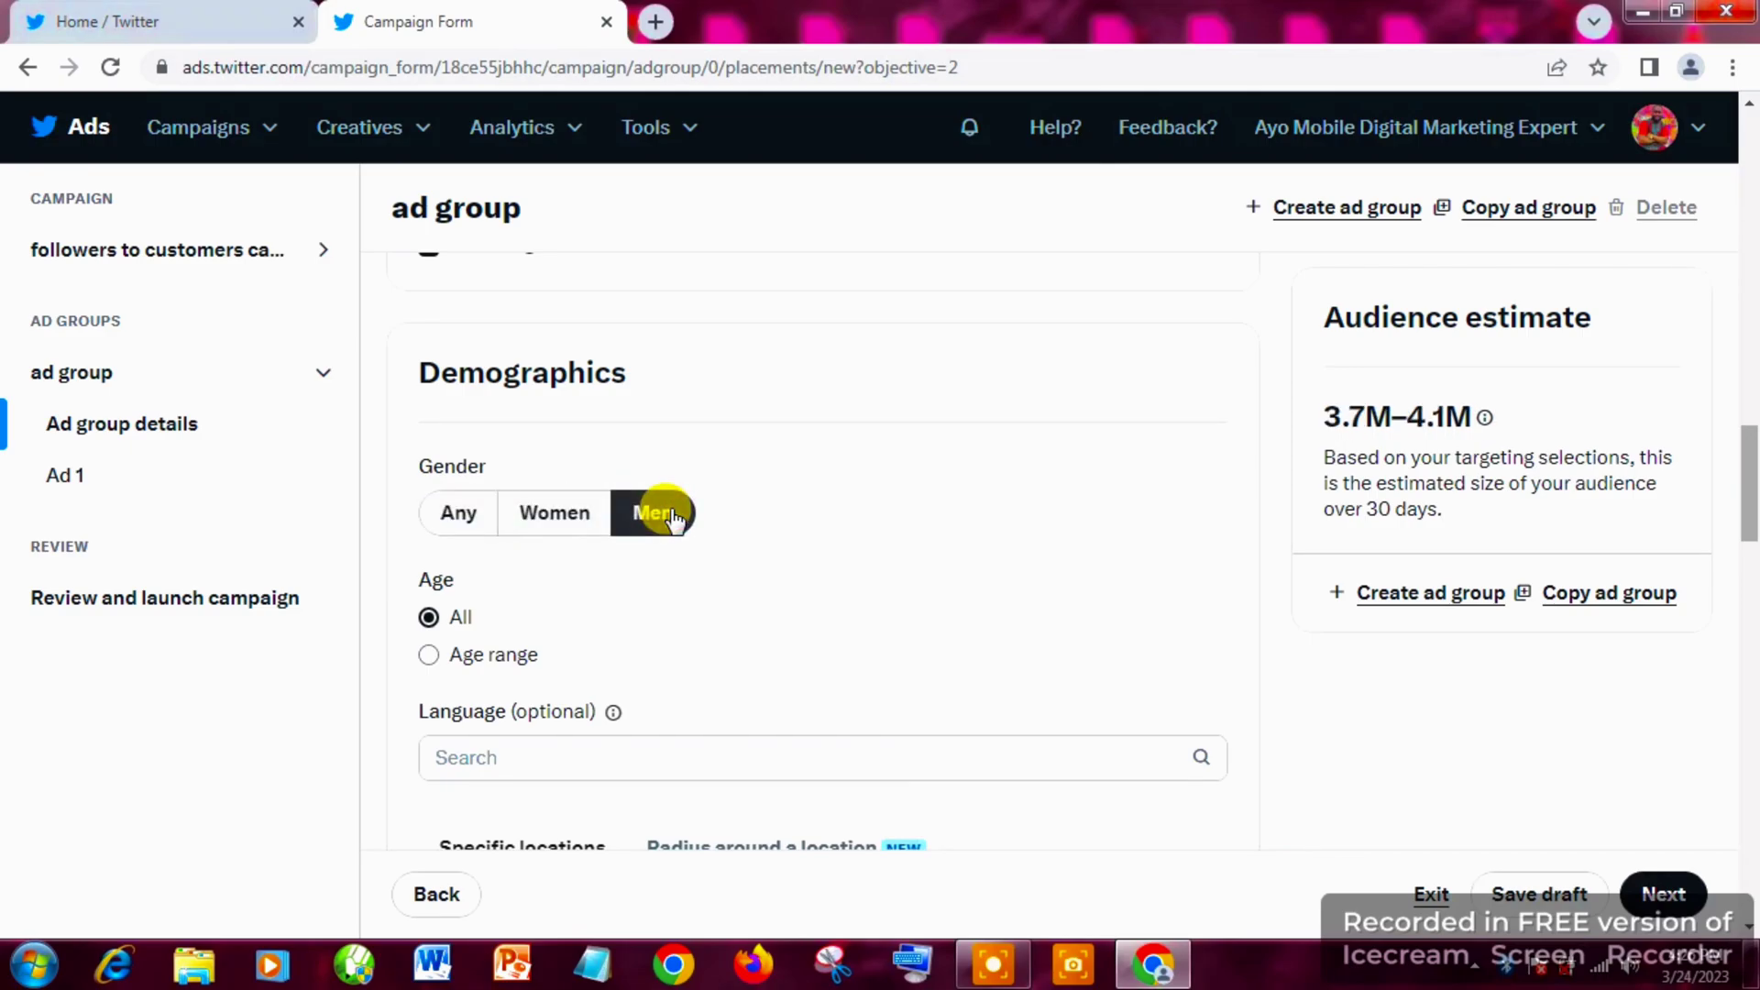
left_click(455, 521)
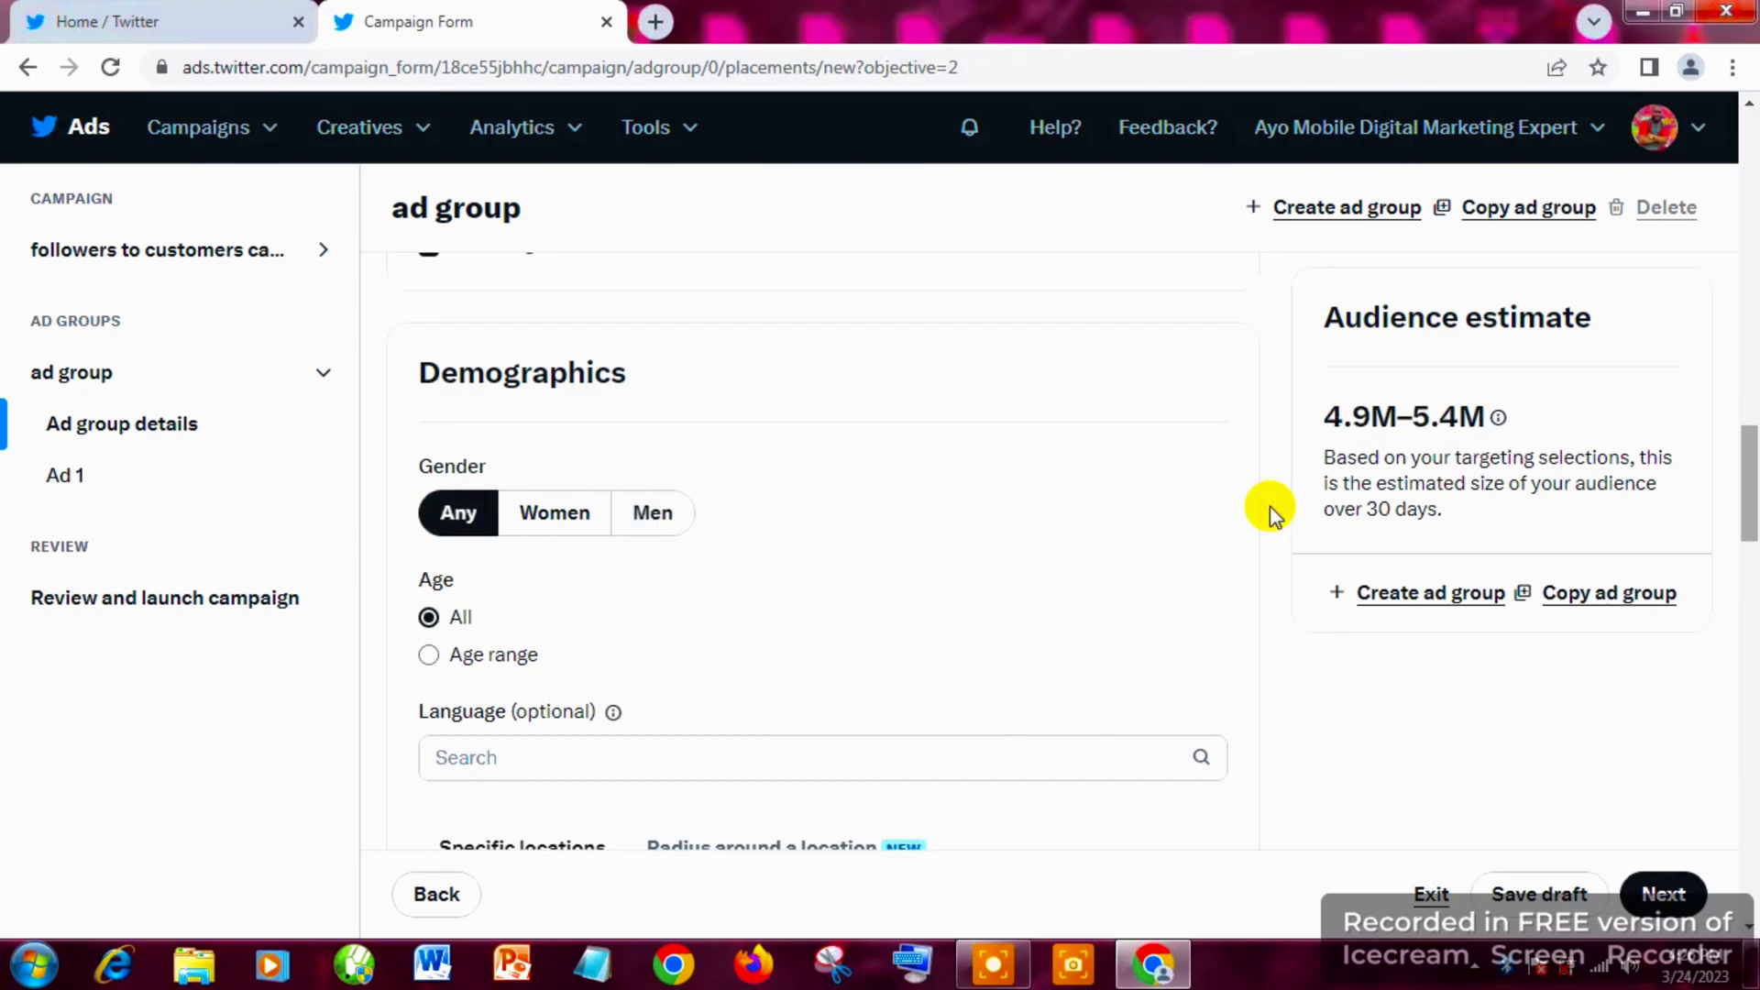
Restrict the audience age to a range of 25 and up.
left_click(431, 656)
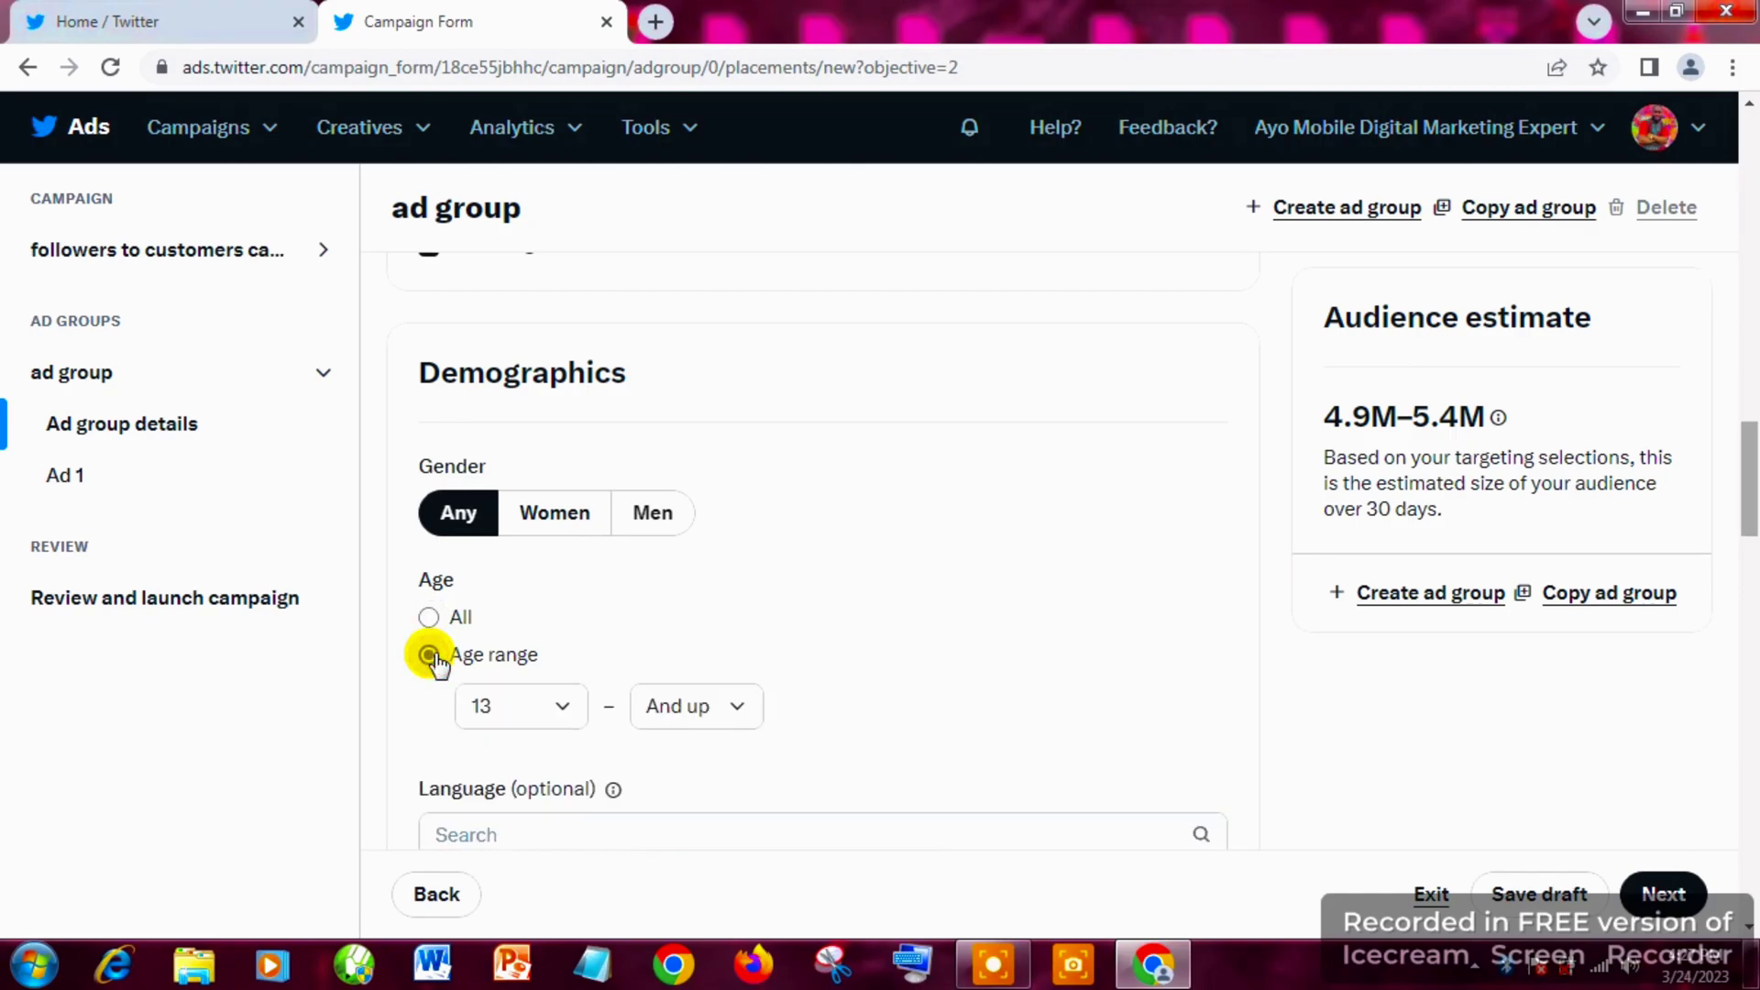
left_click(564, 710)
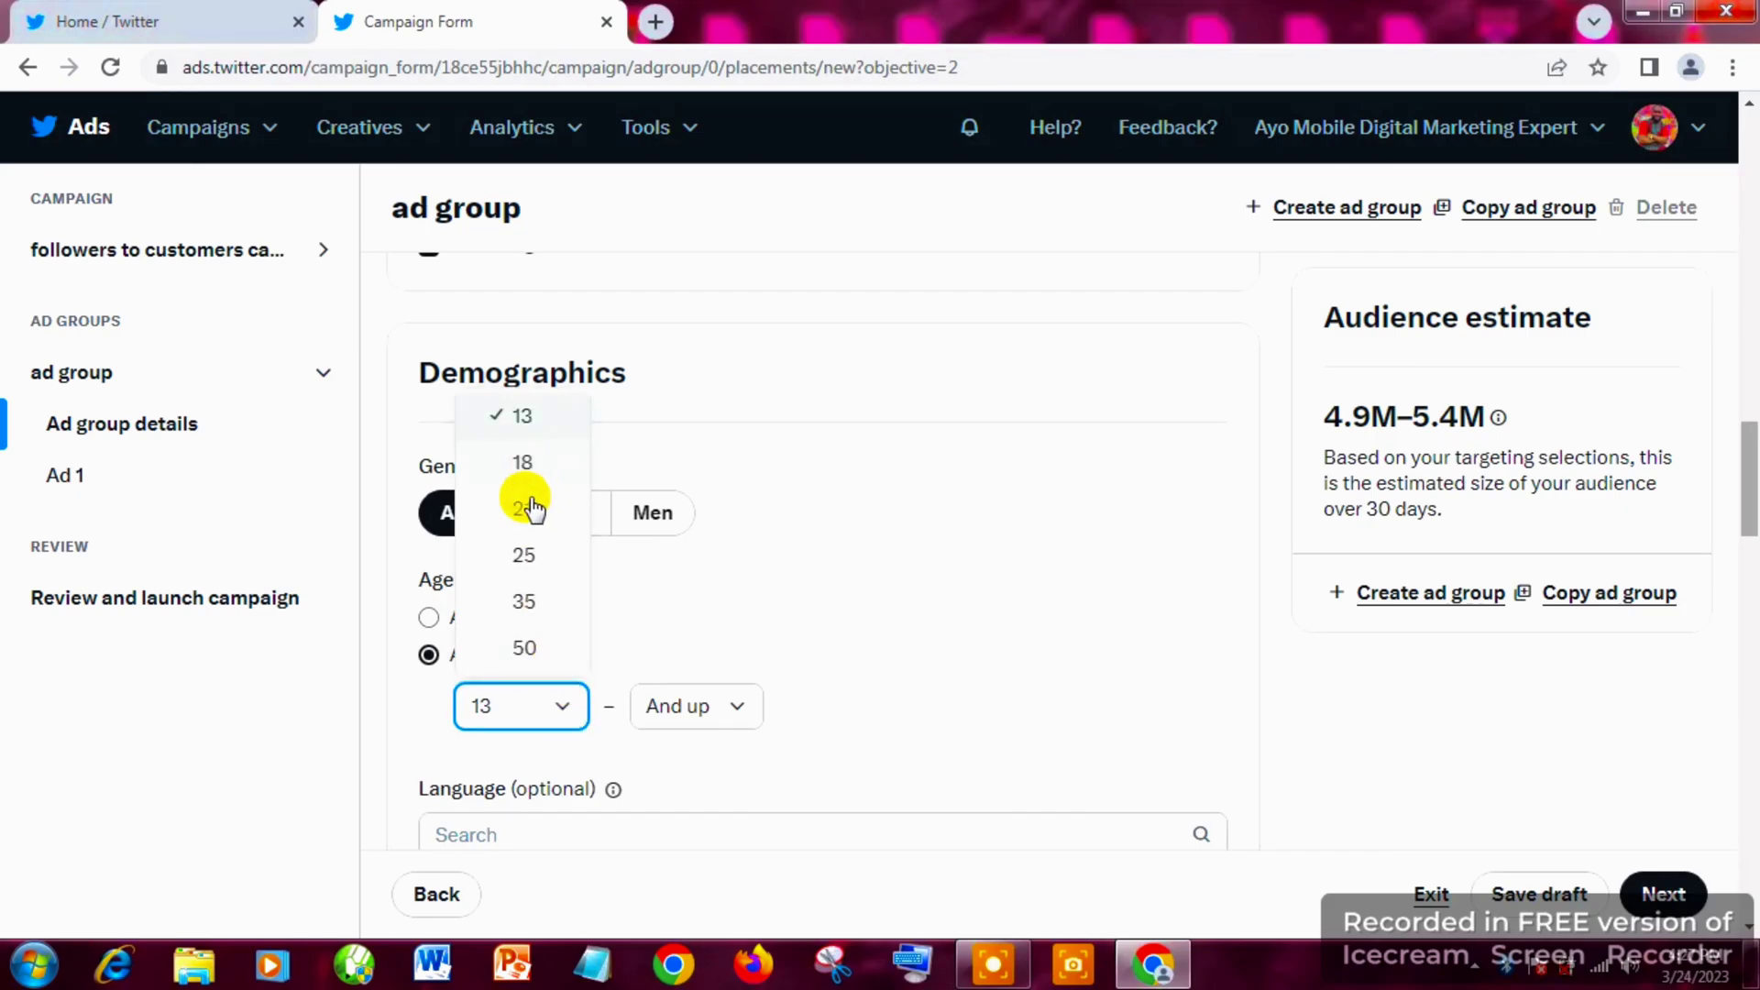
left_click(523, 555)
left_click(690, 713)
left_click(866, 662)
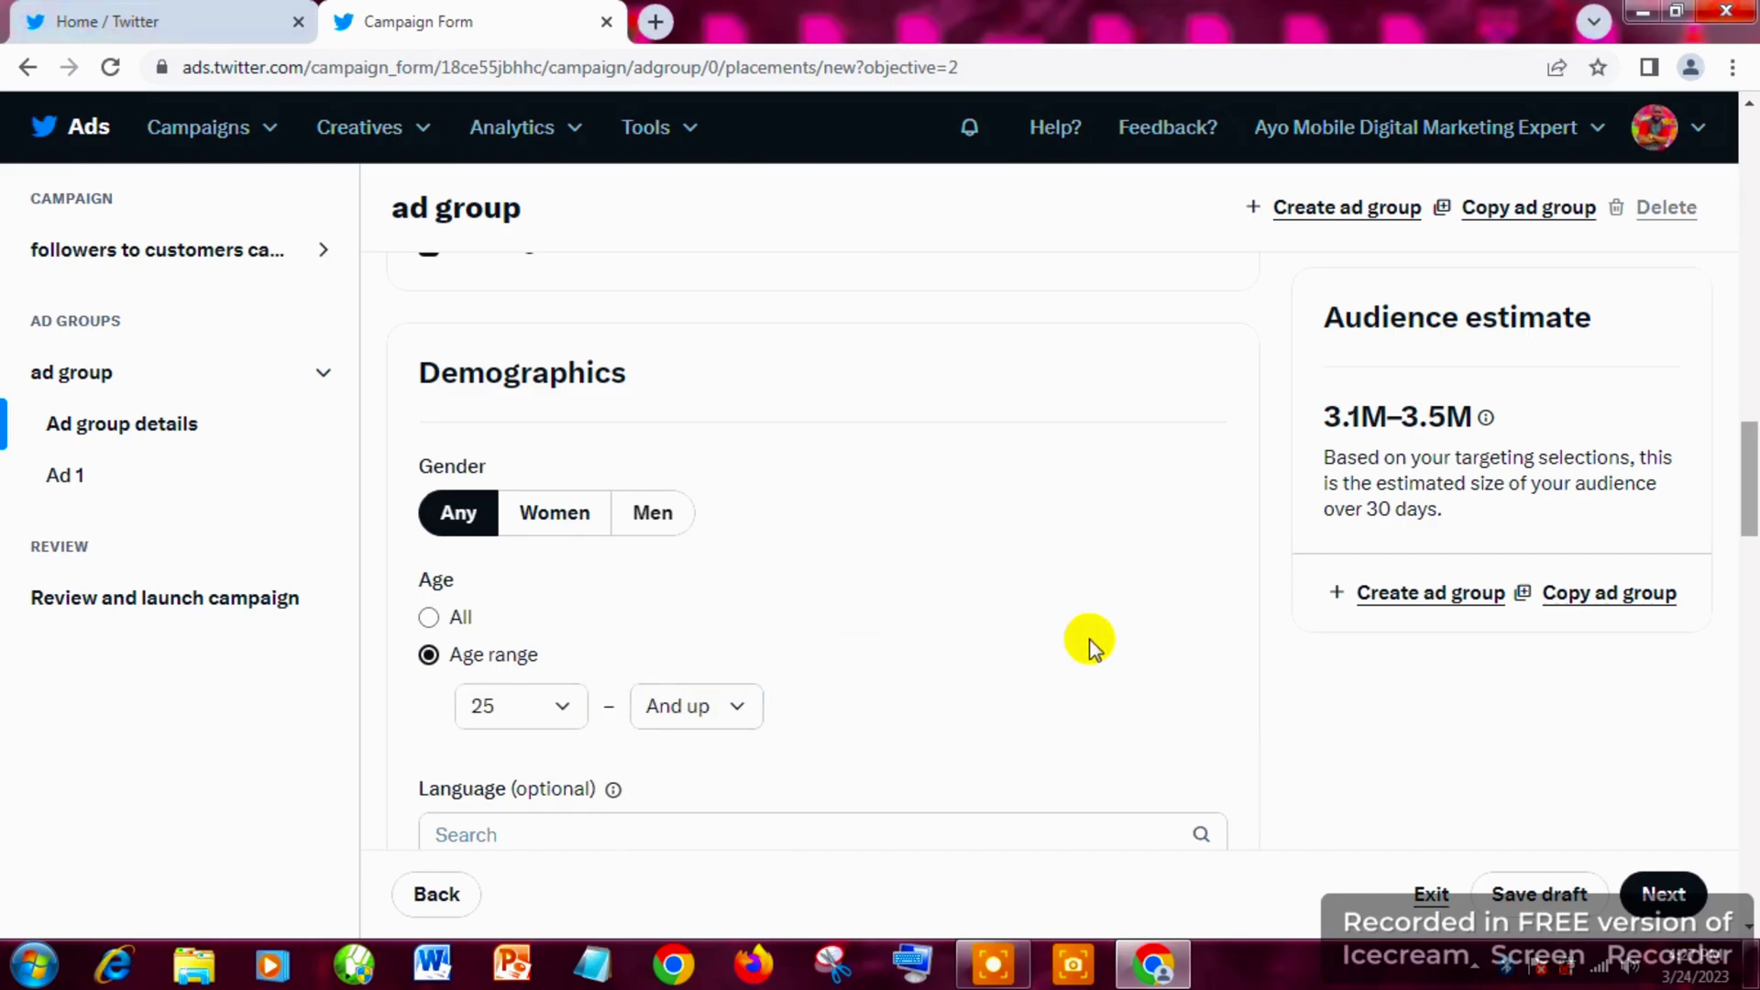
Add English (en) as an included audience language by searching for "eng", and clear the language search.
scroll(1089, 641, "down", 1)
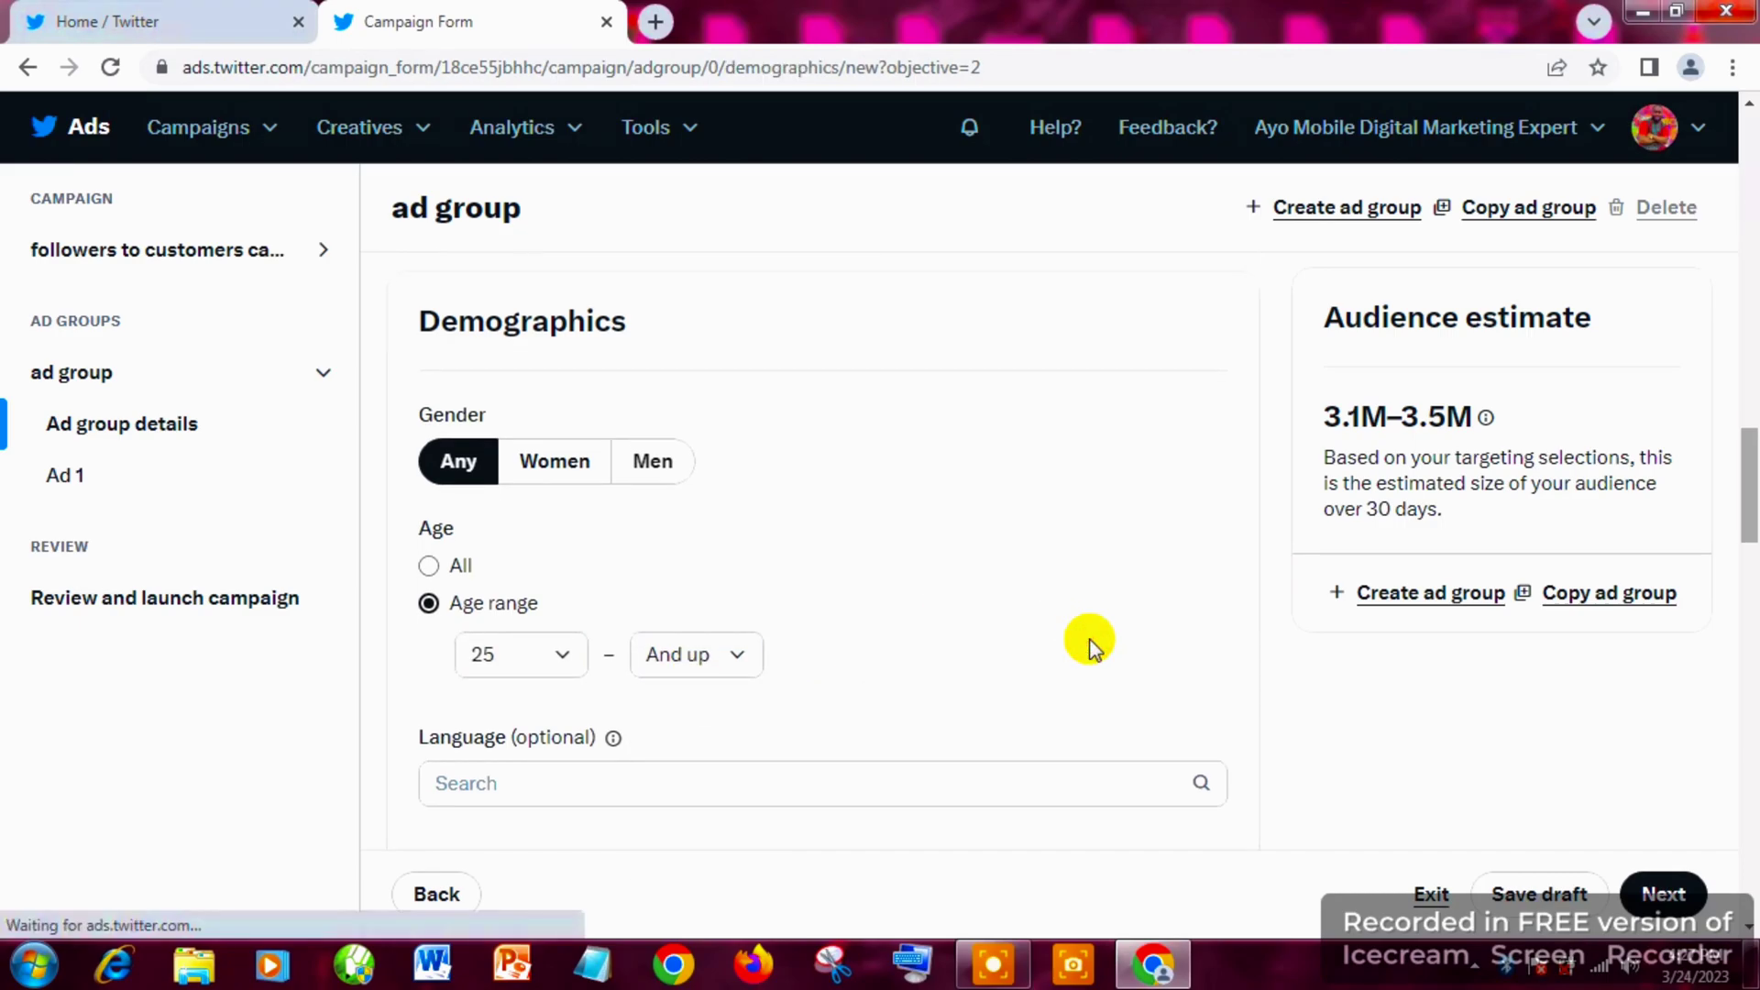
scroll(1089, 642, "down", 2)
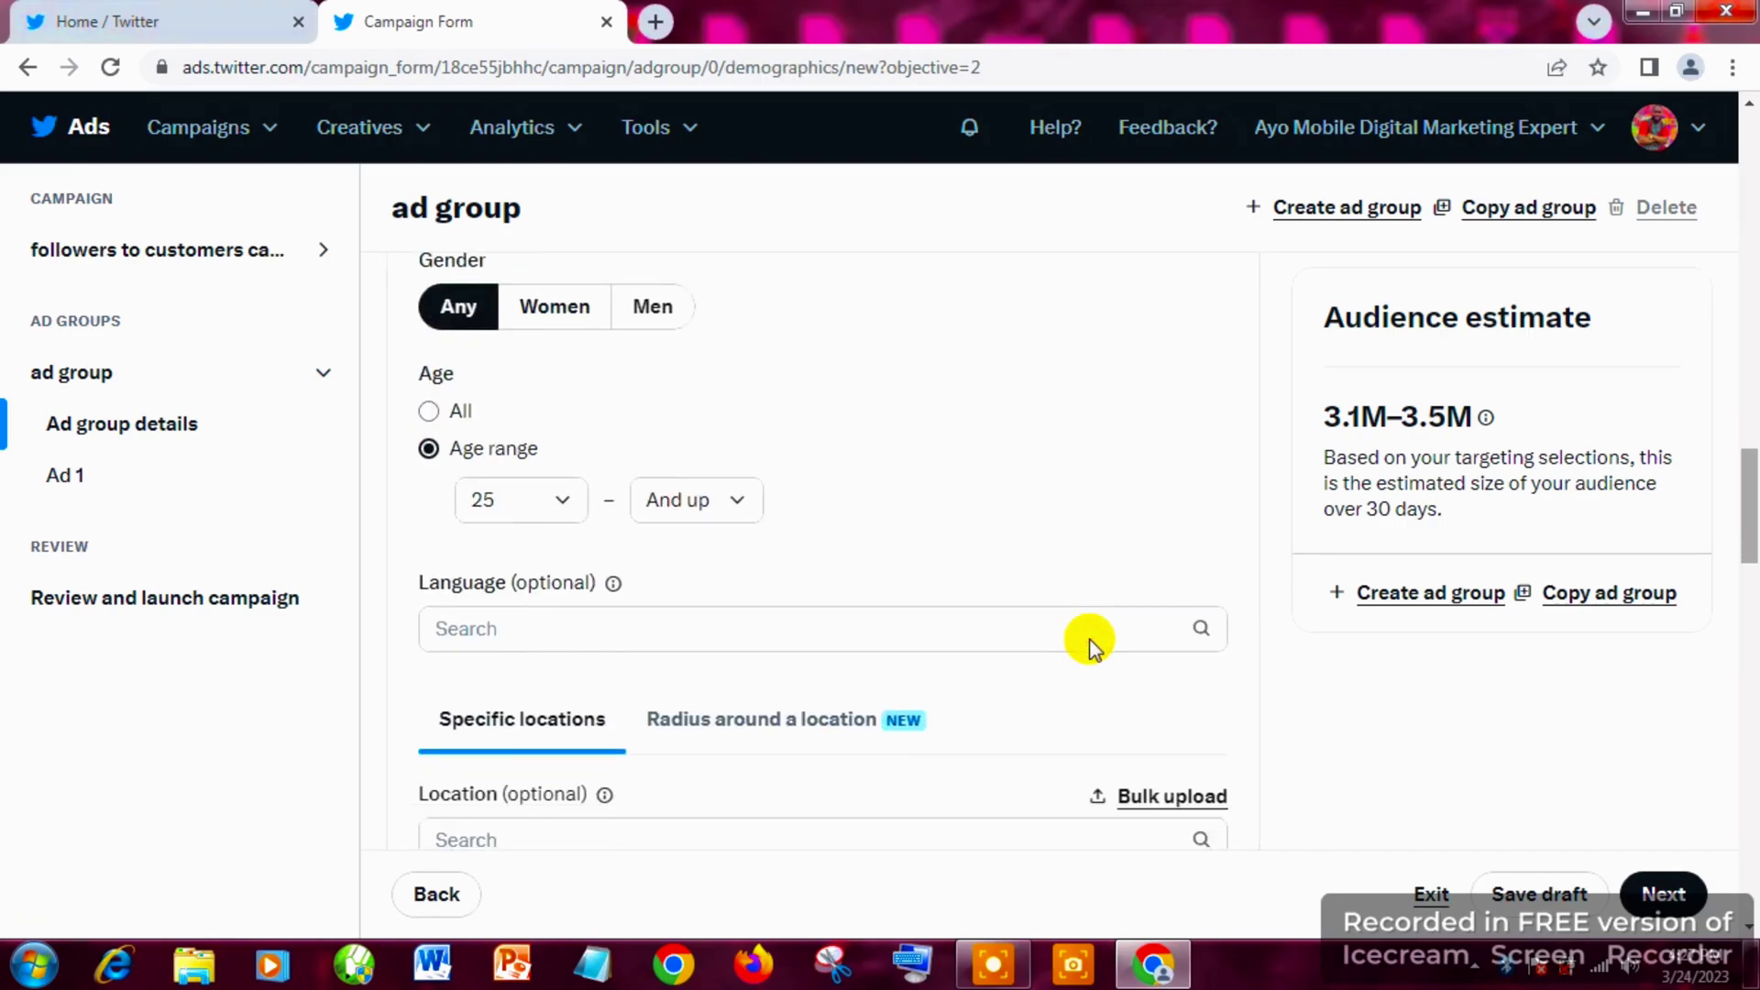
left_click(1006, 629)
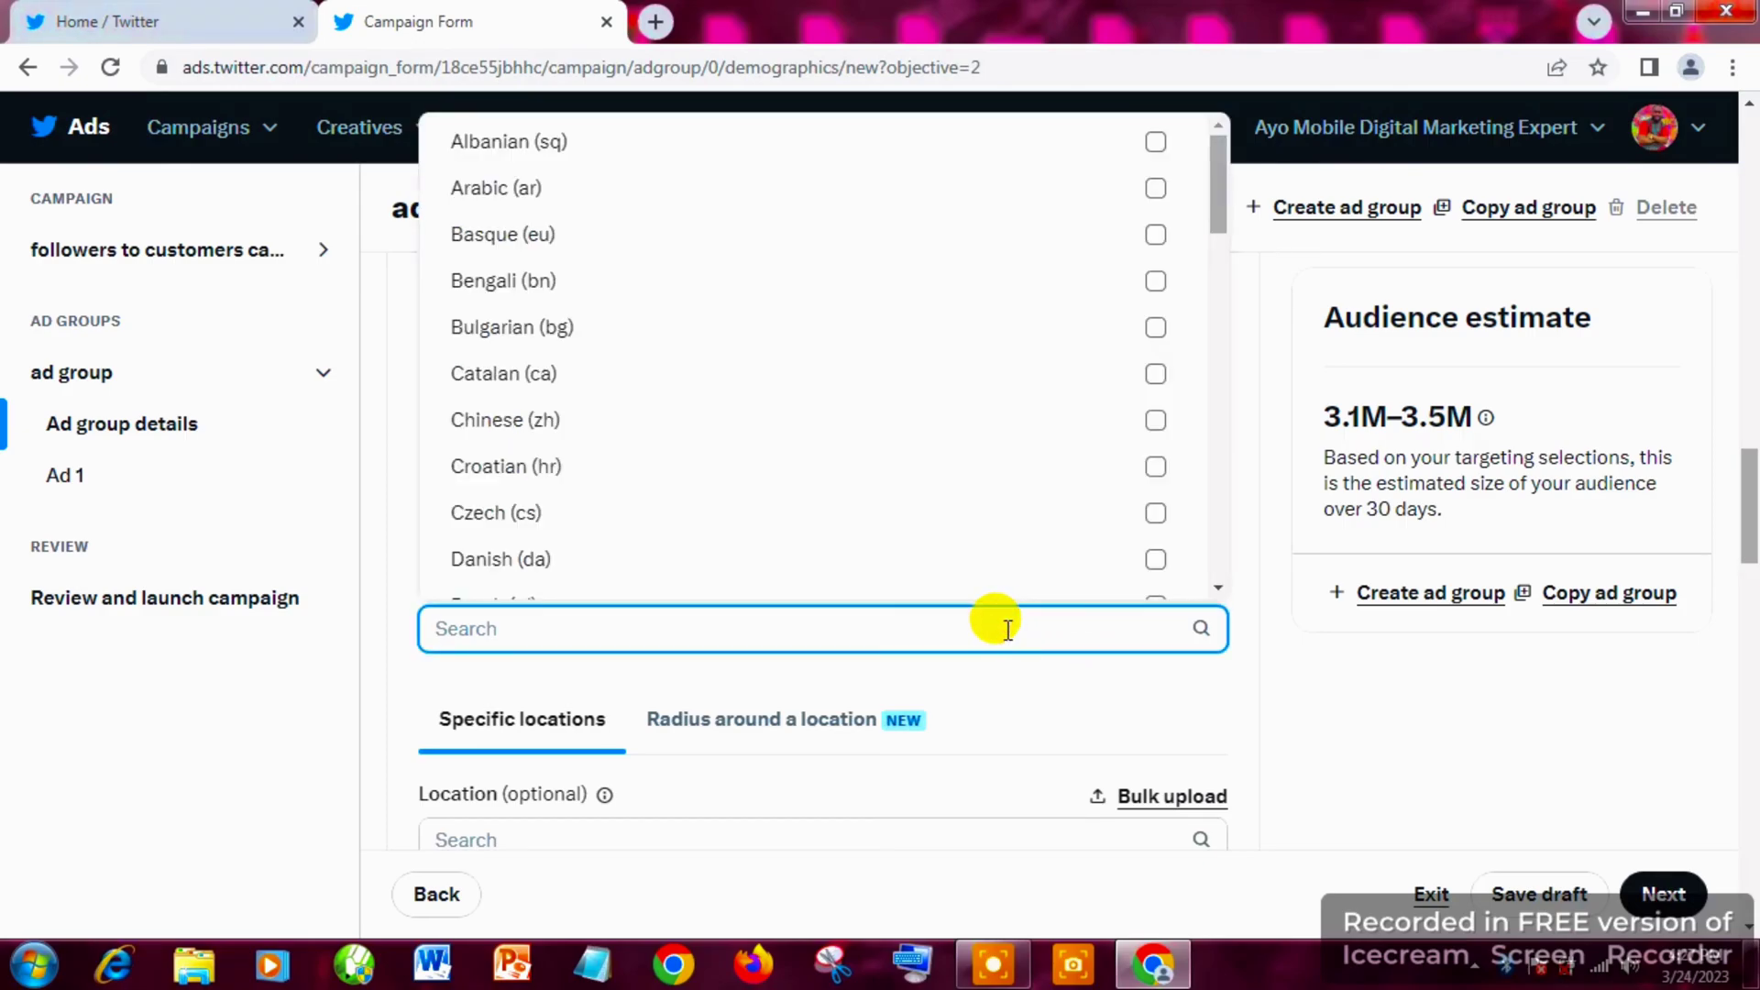
type("eng")
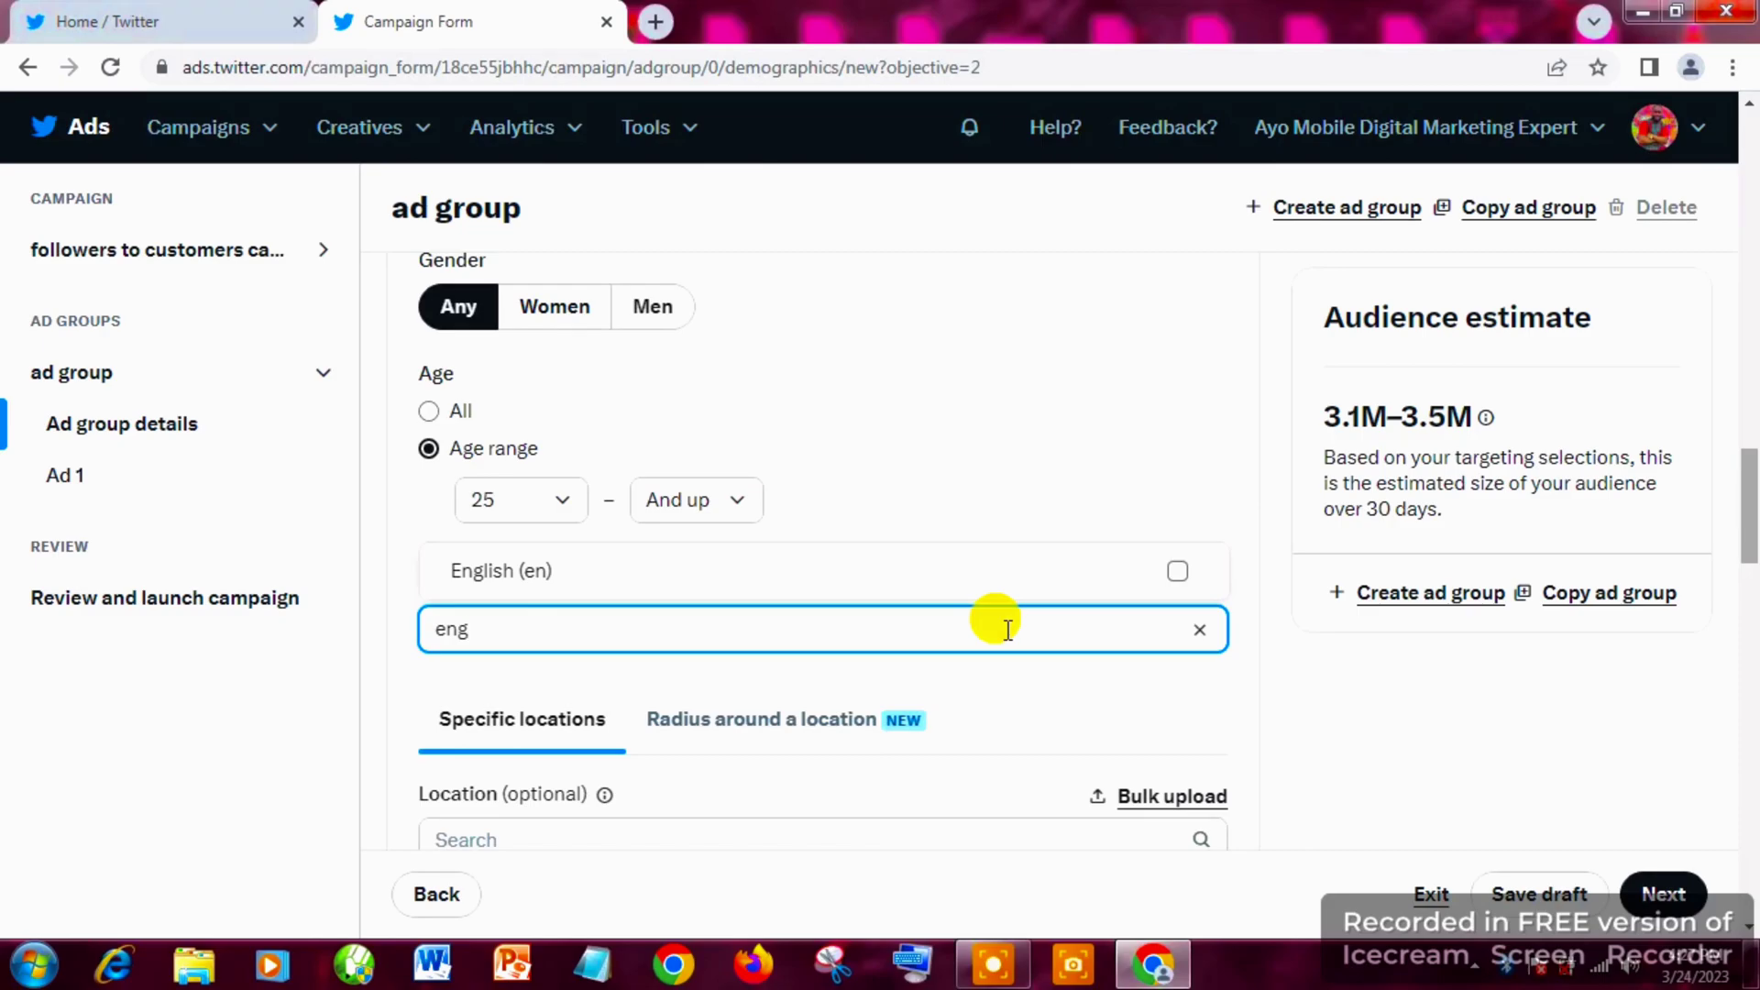
left_click(1113, 592)
left_click(1277, 562)
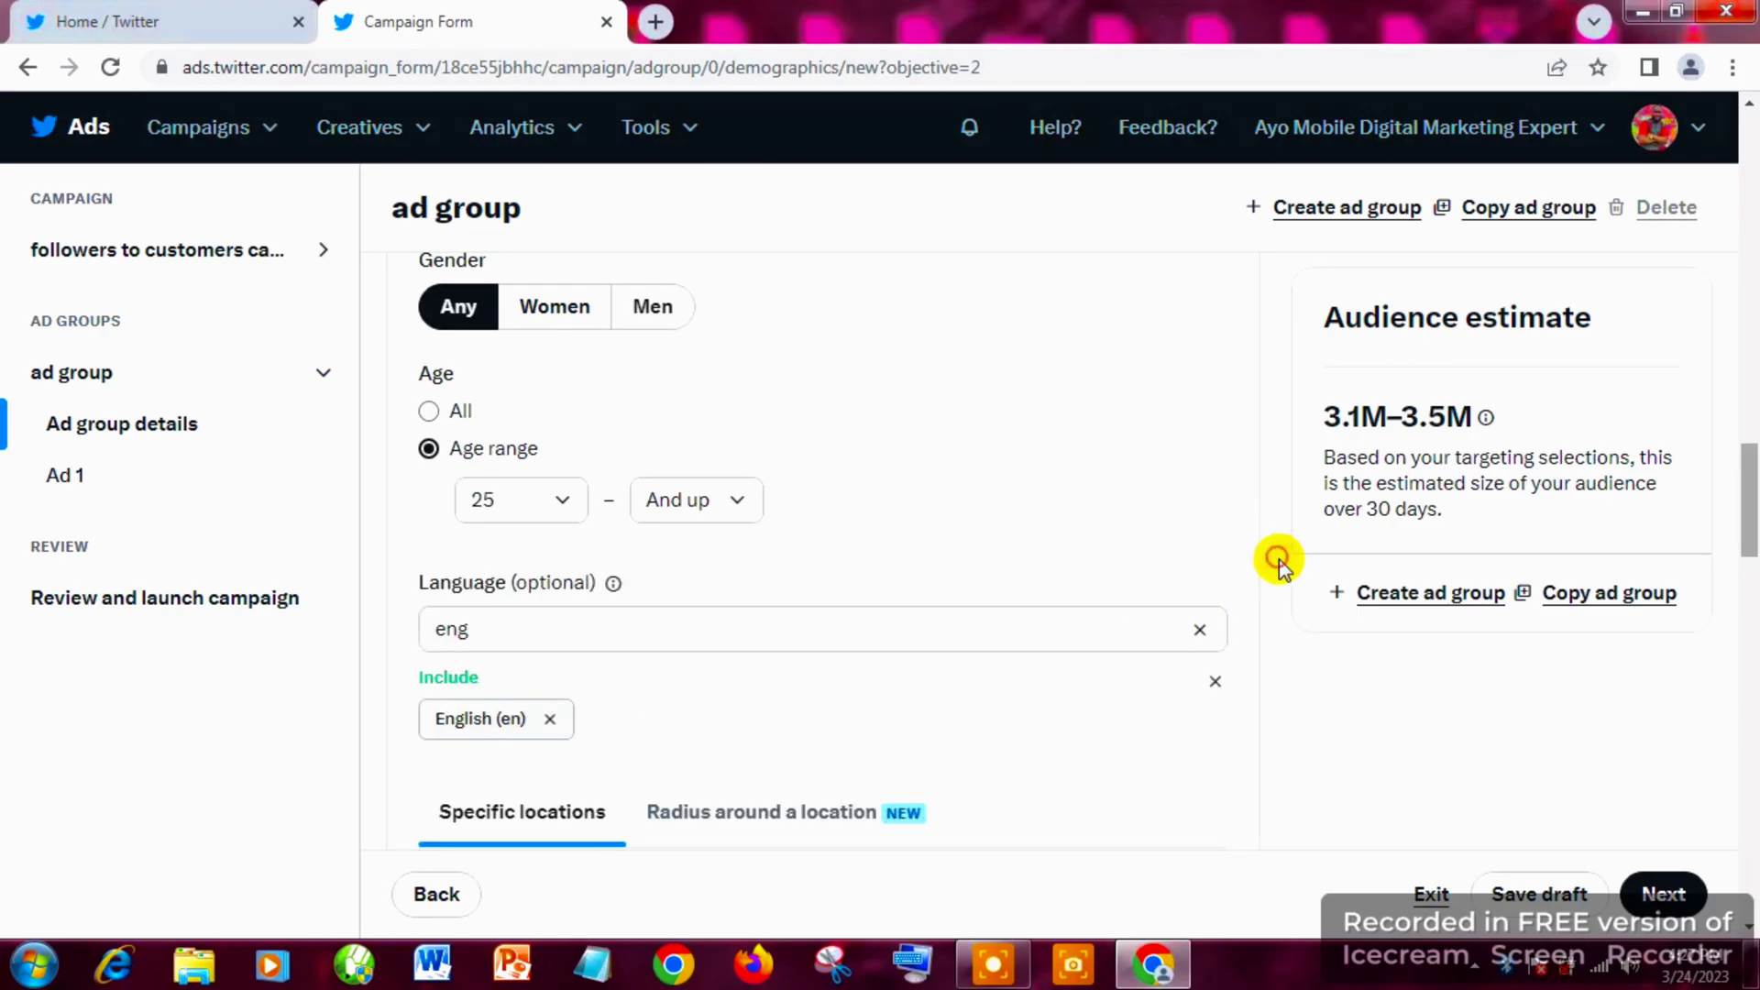
left_click(1197, 629)
Search the language options for "fre" and clear the search without selecting a language.
left_click(1143, 631)
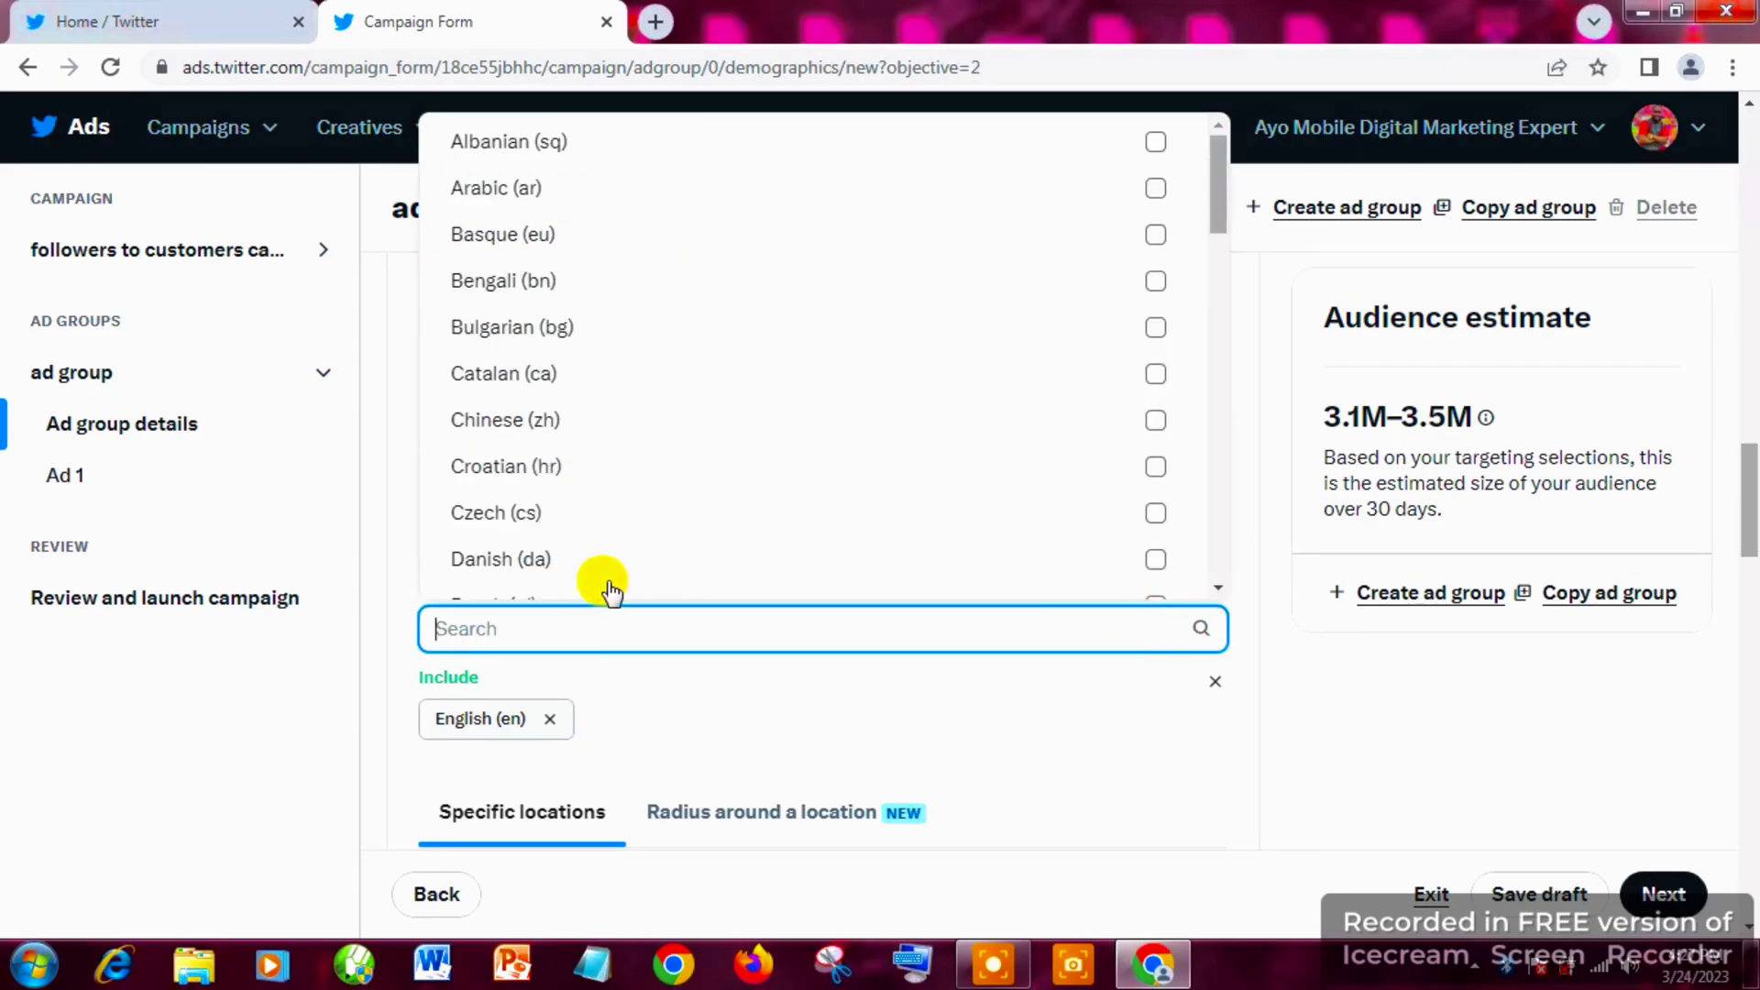
type("fre")
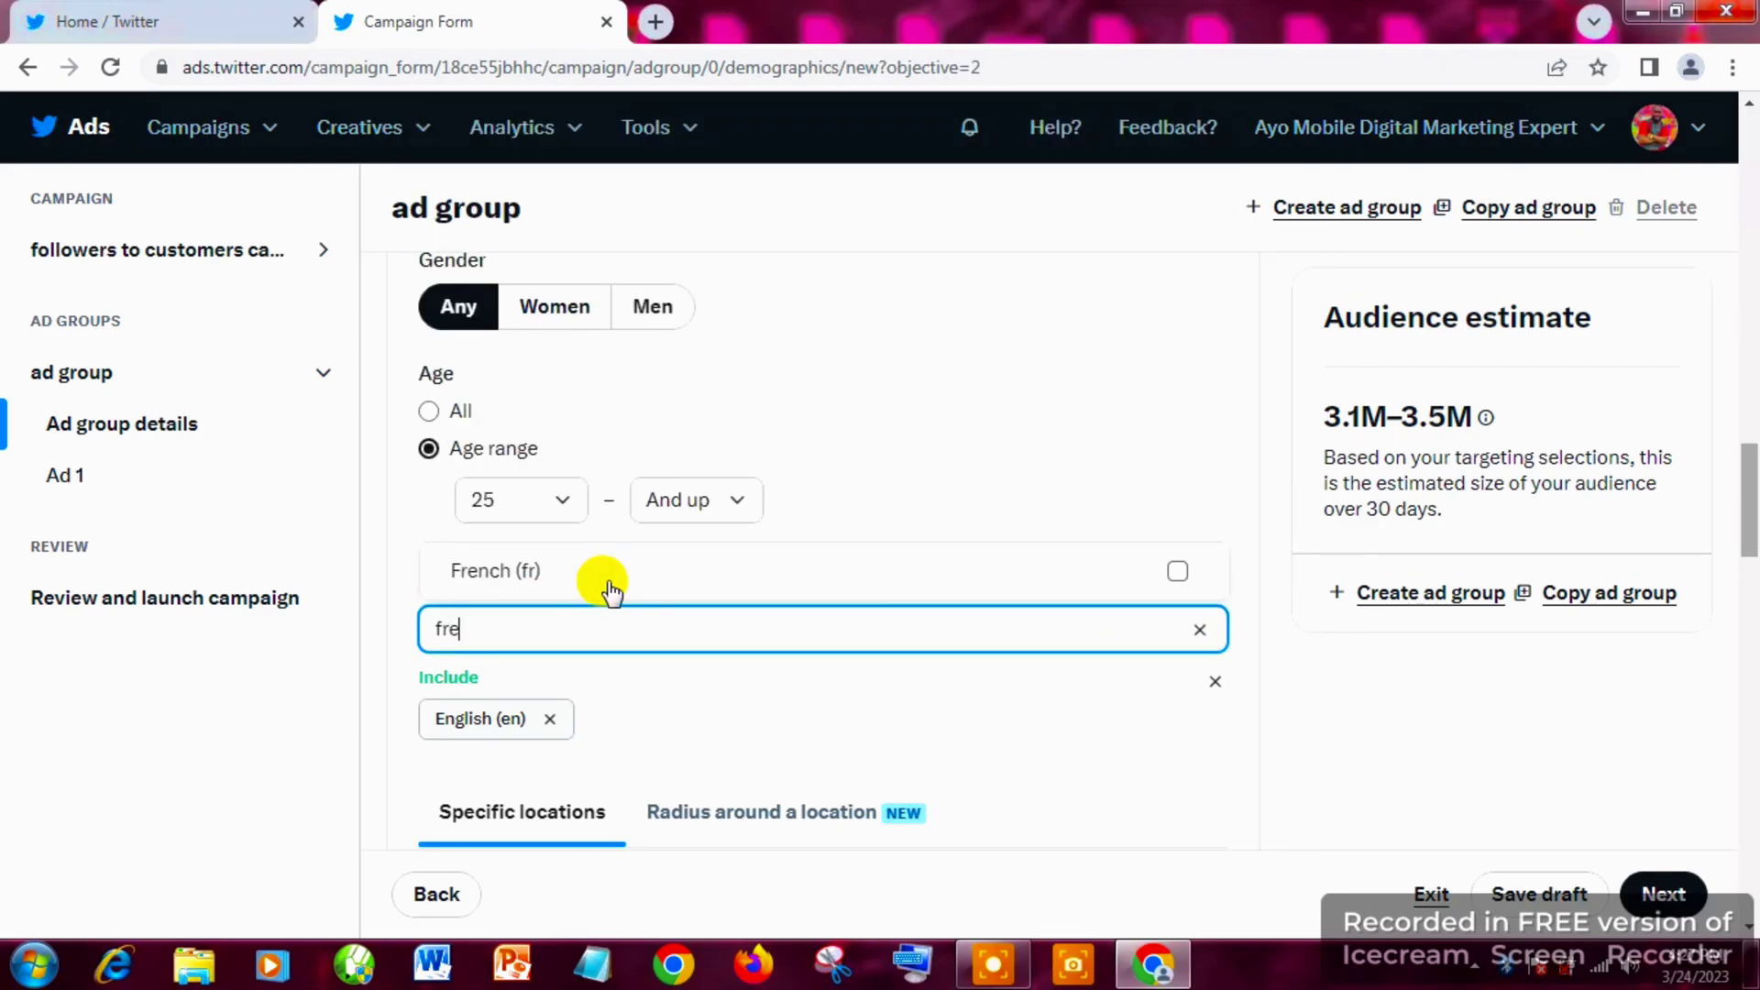
left_click(1199, 629)
left_click(1257, 602)
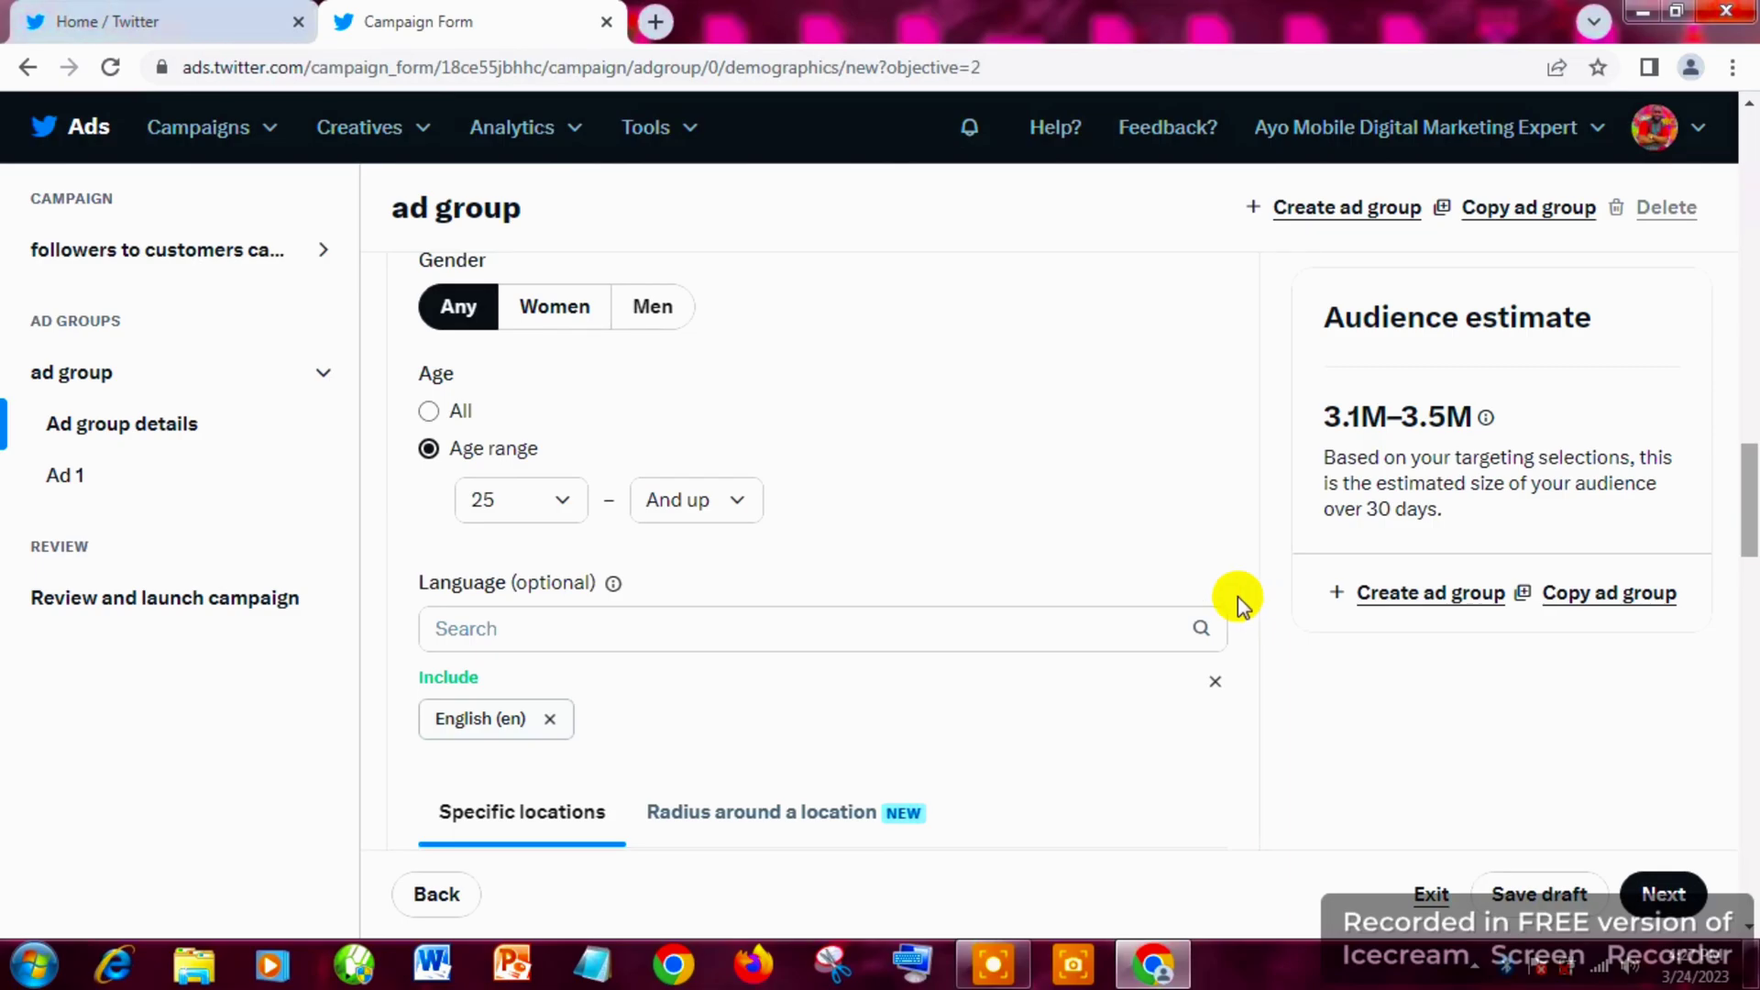
Search the specific locations for "united" and include the countries United States of America and United Kingdom.
scroll(1238, 596, "down", 3)
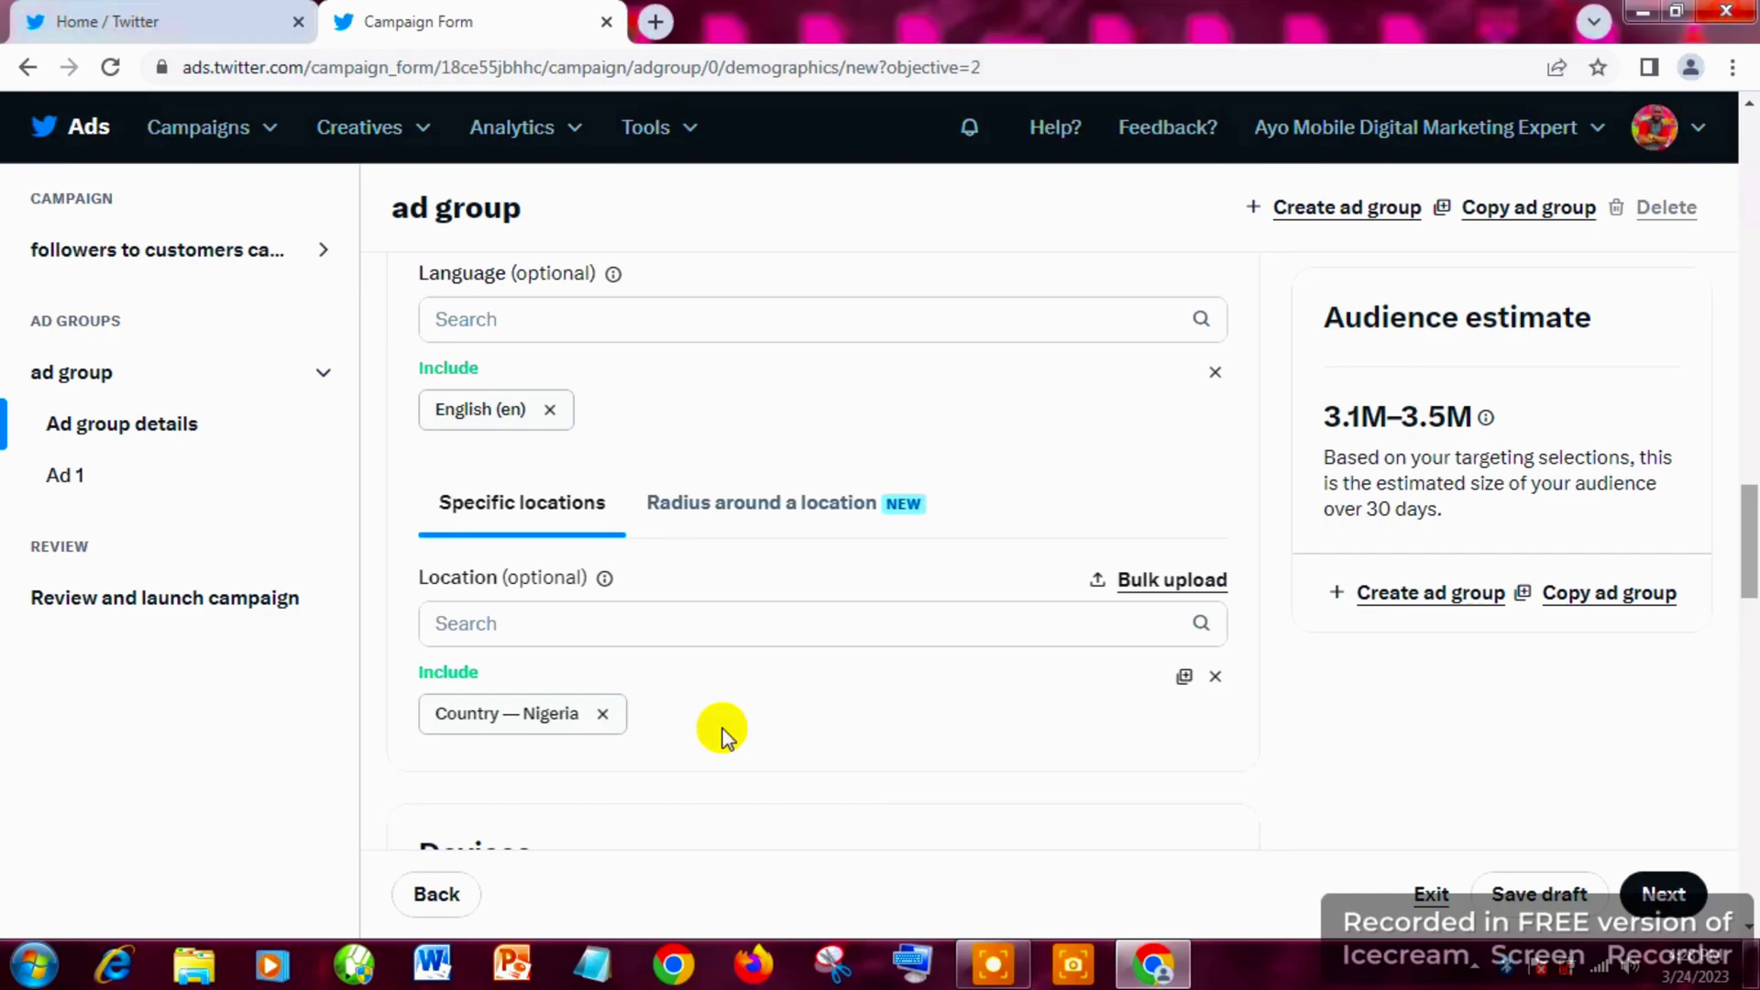
scroll(722, 734, "down", 1)
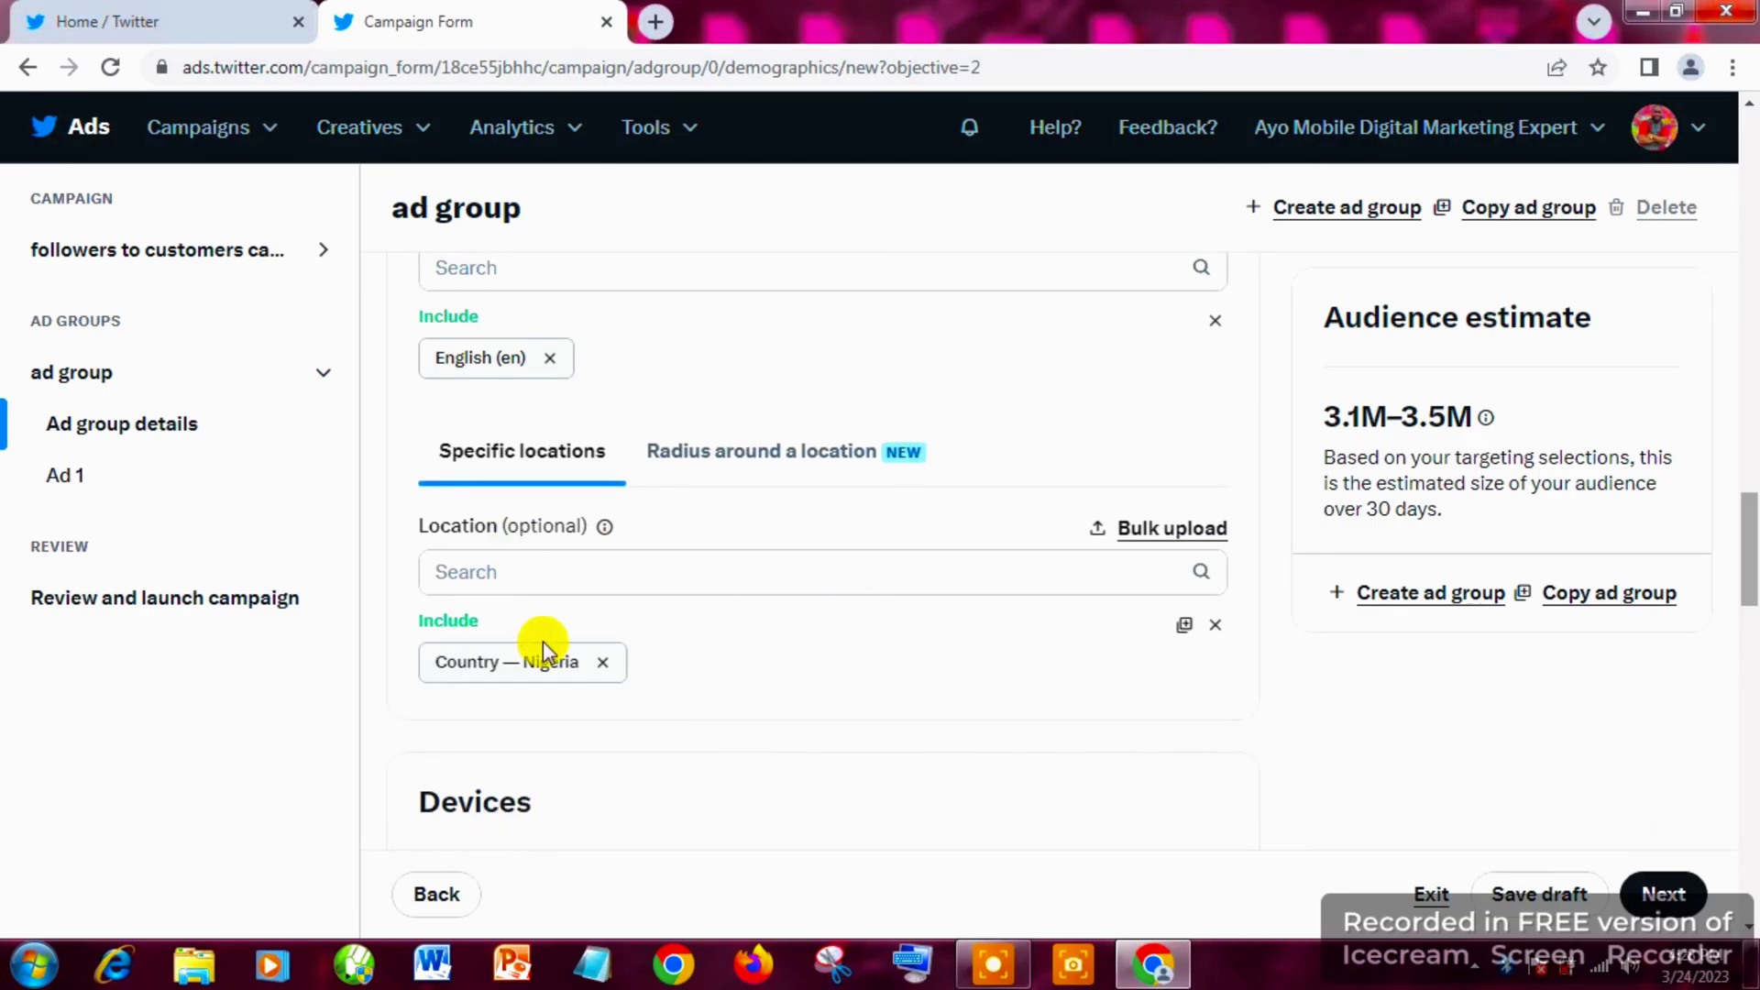
left_click(503, 644)
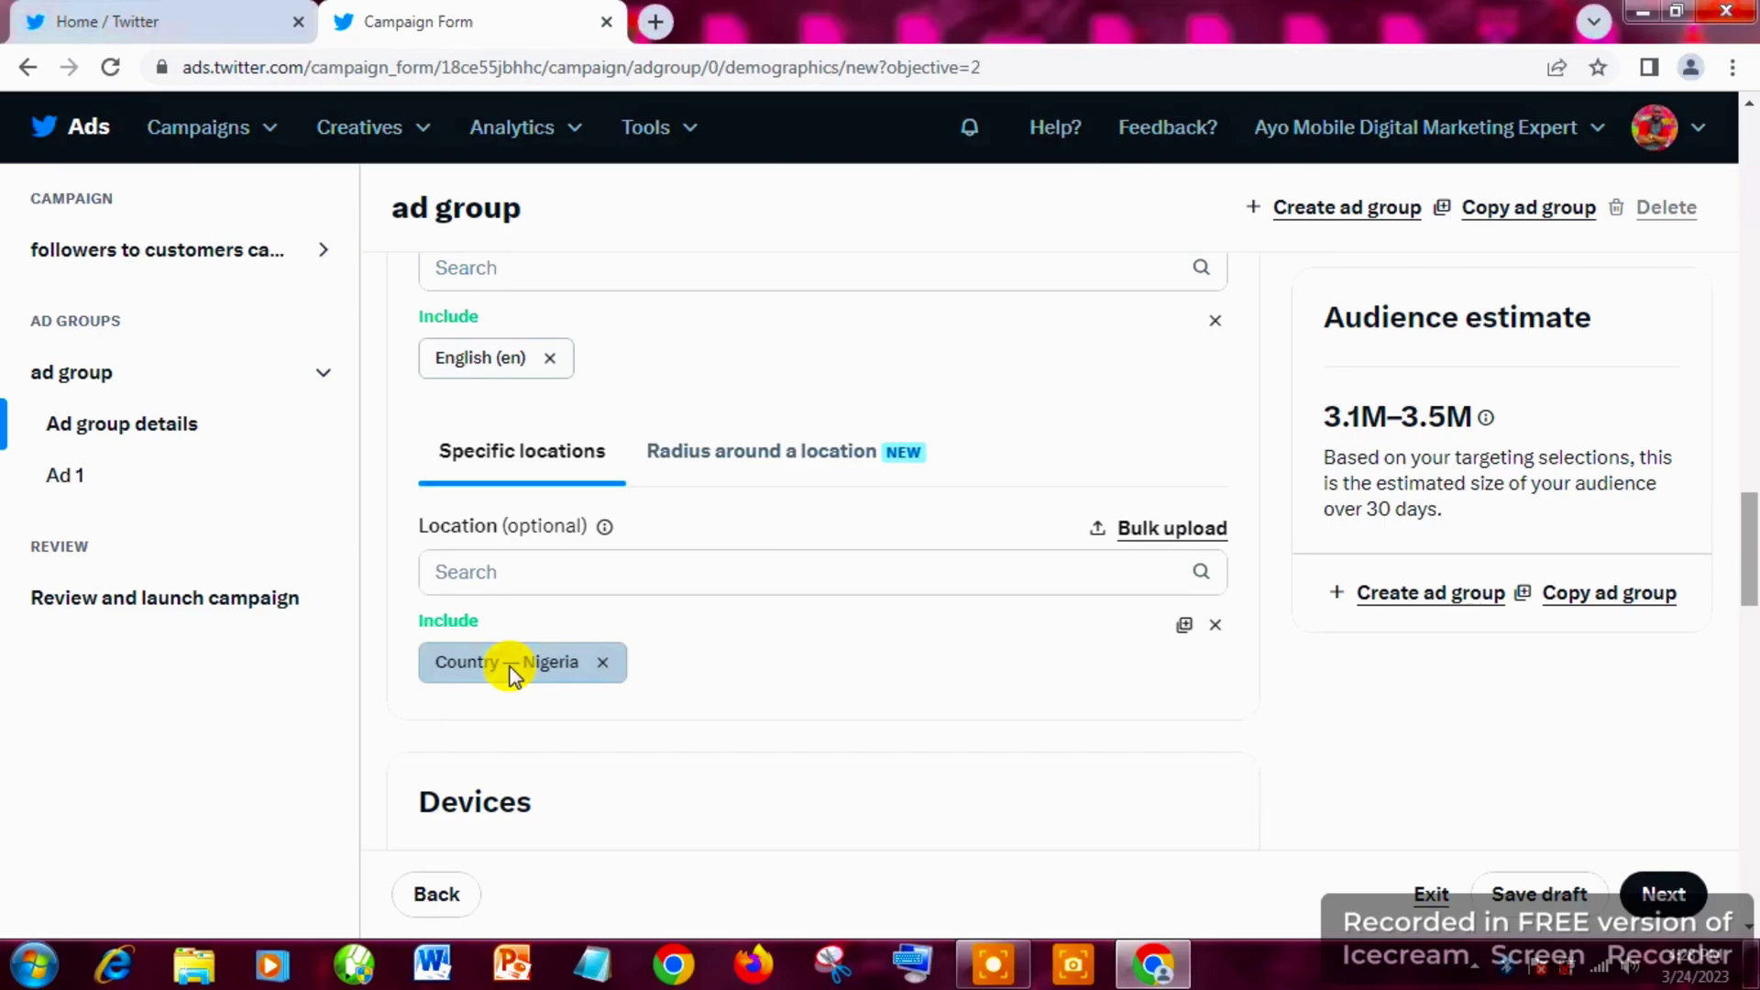
left_click(549, 574)
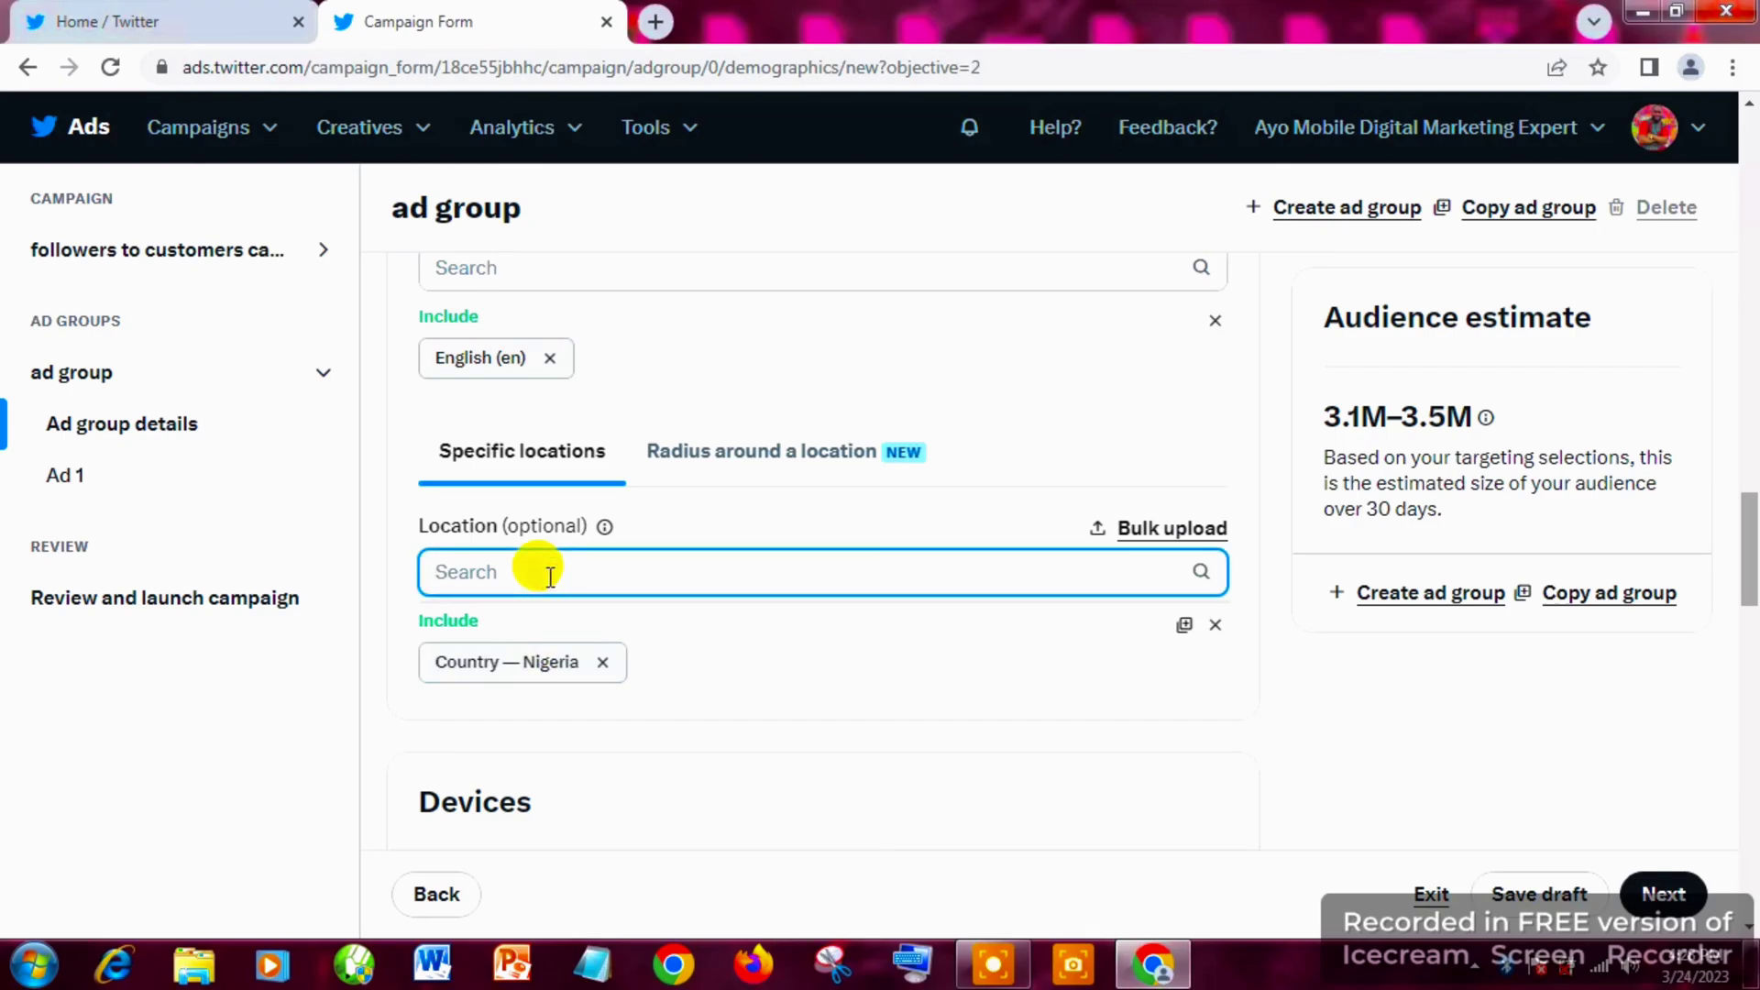
type("uni")
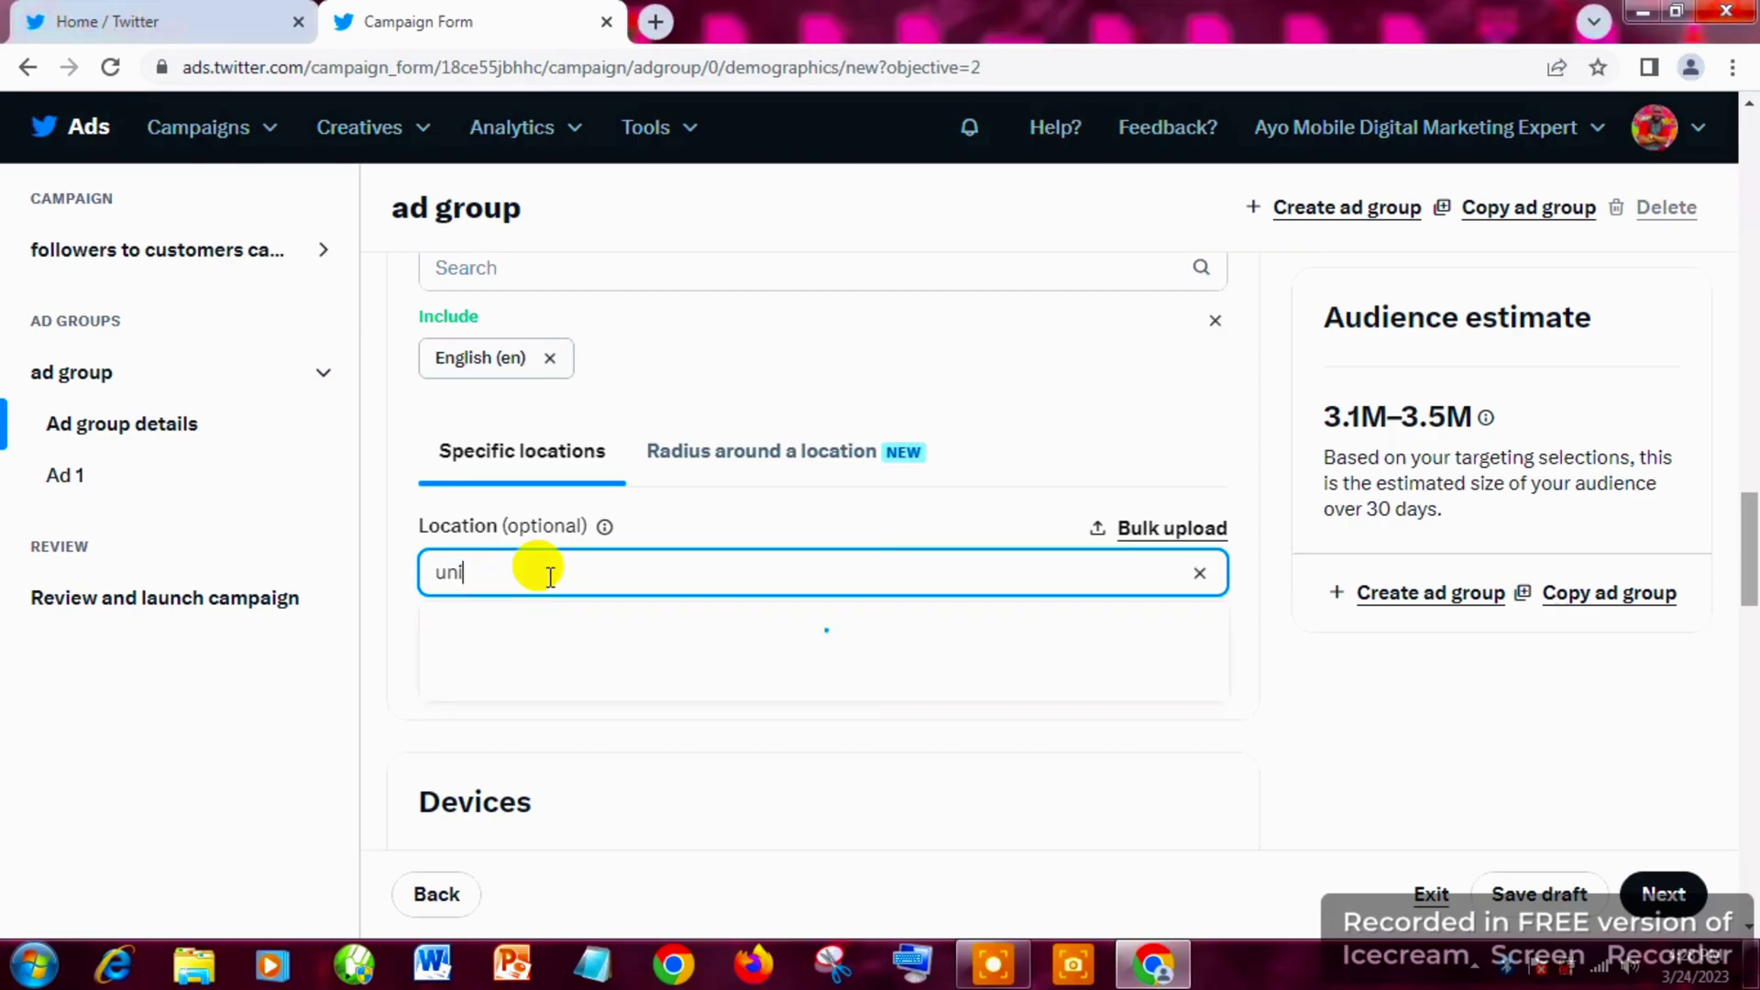
type("ted")
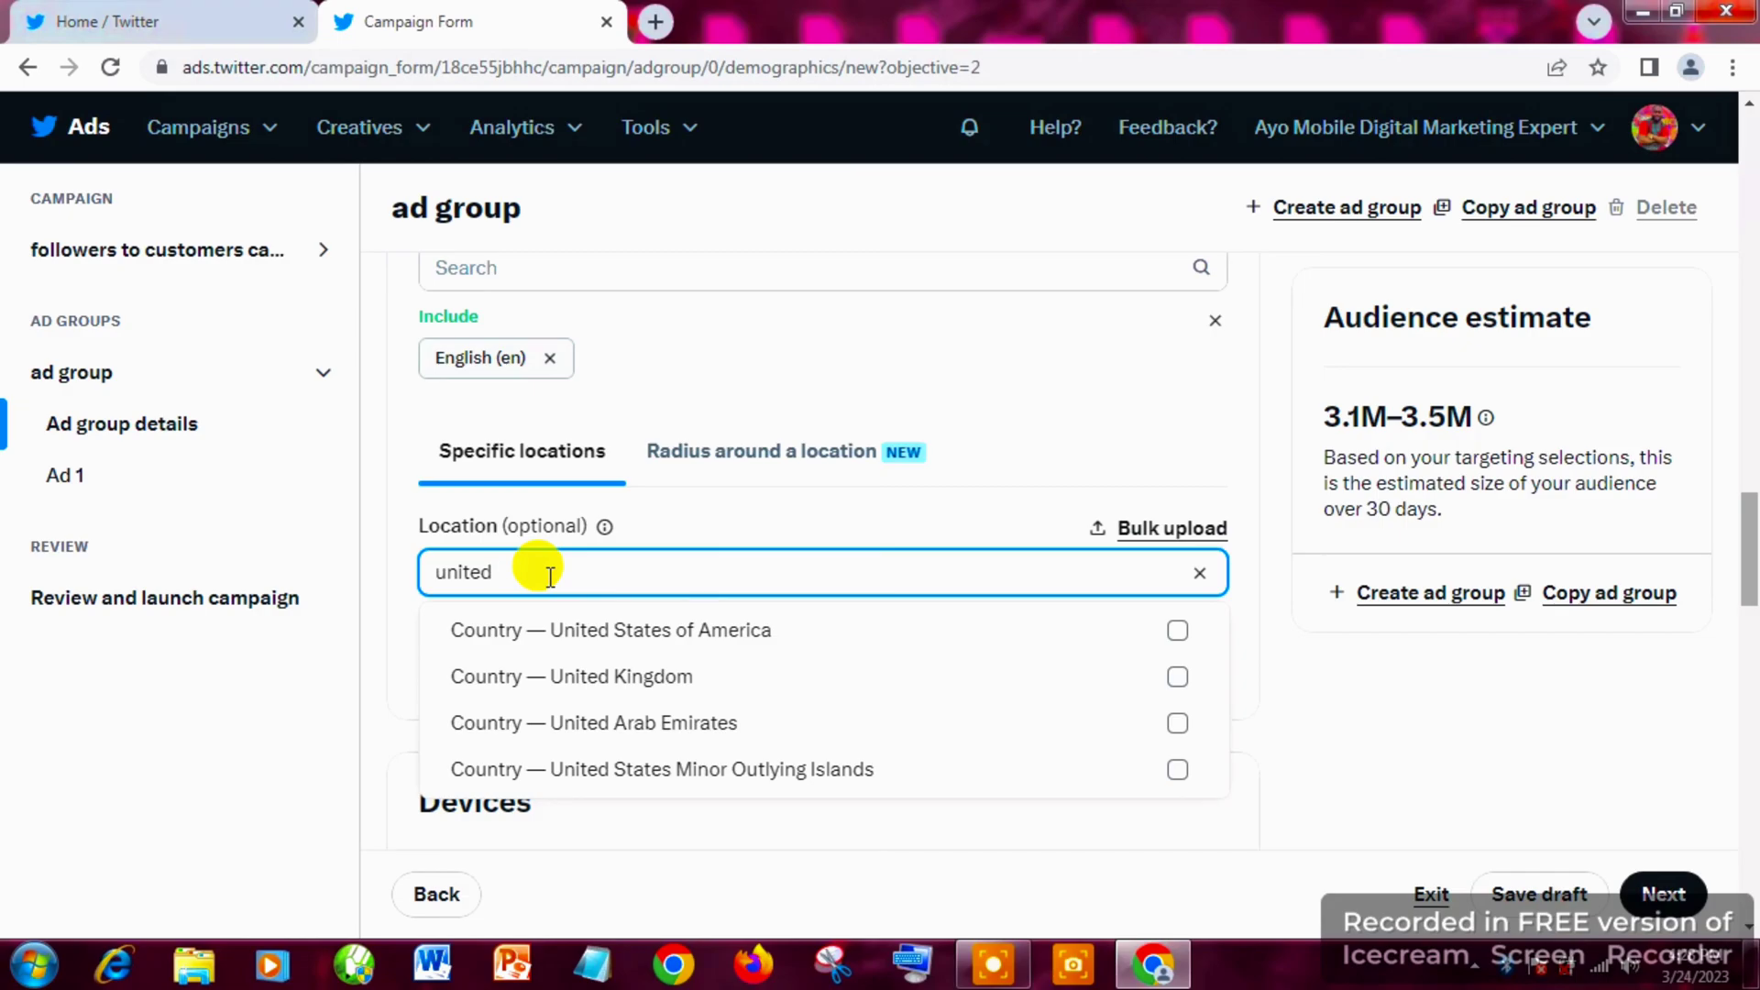
left_click(1172, 633)
left_click(1172, 632)
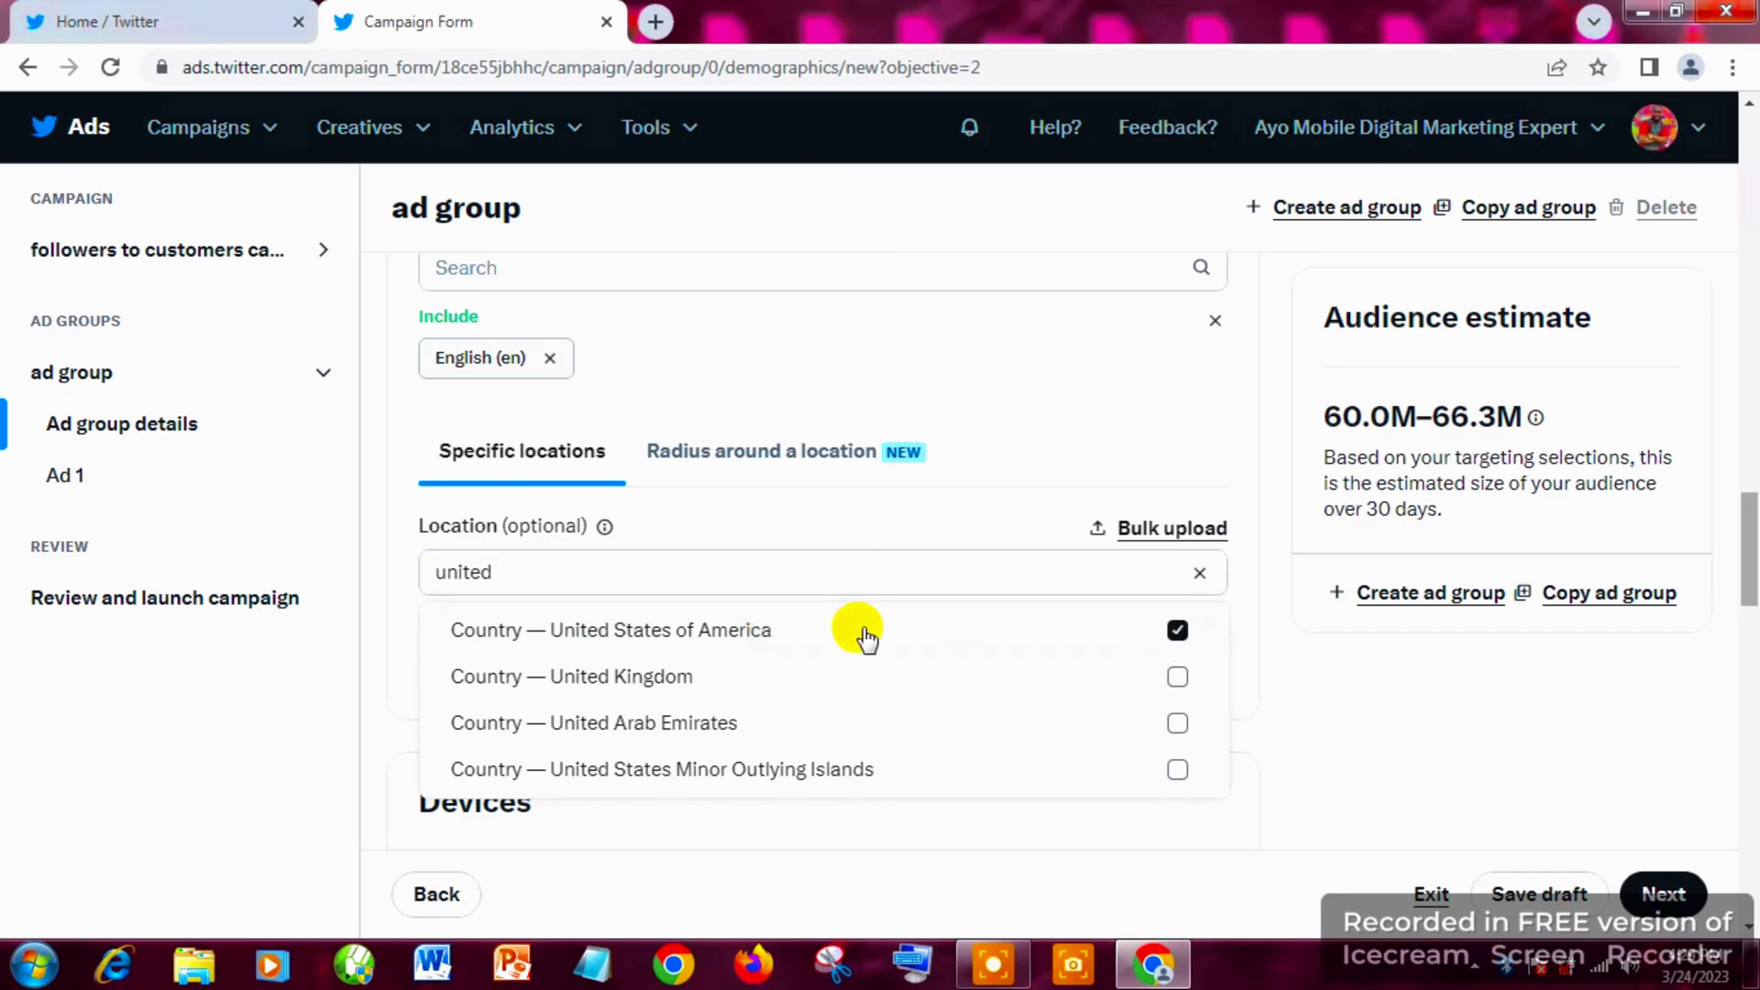
left_click(1180, 675)
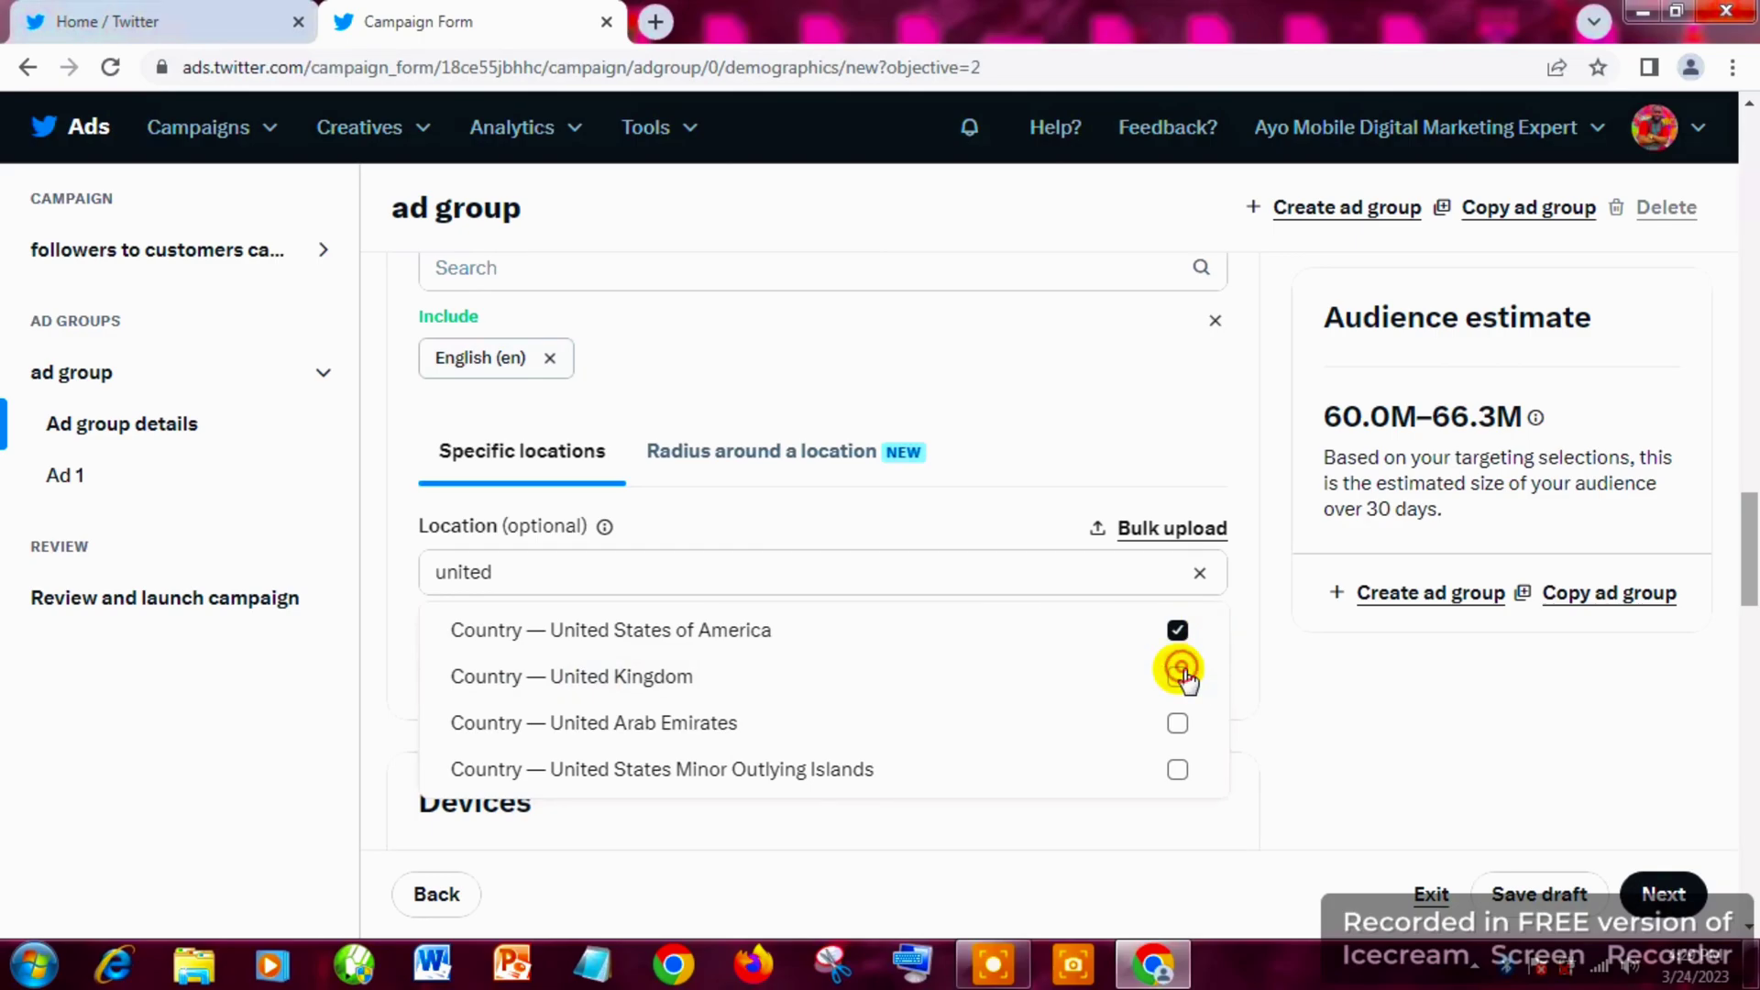
left_click(1199, 572)
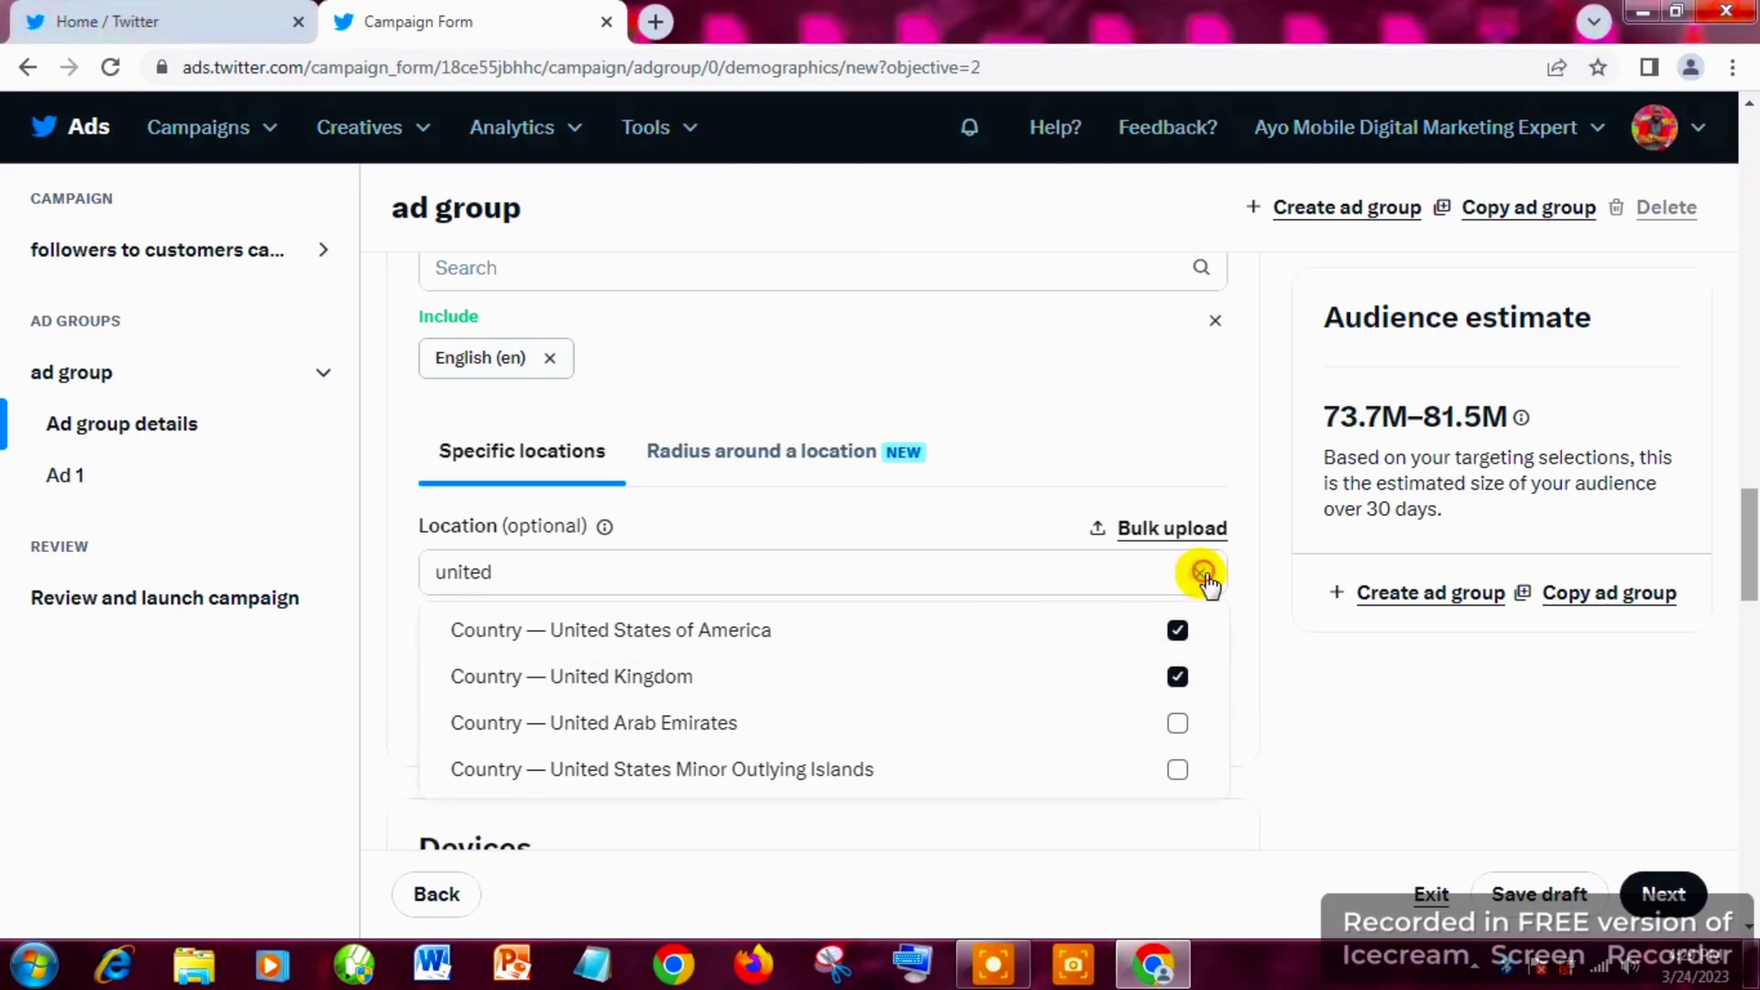
Search the specific locations for "south africa" and include the country South Africa.
left_click(972, 575)
type("south")
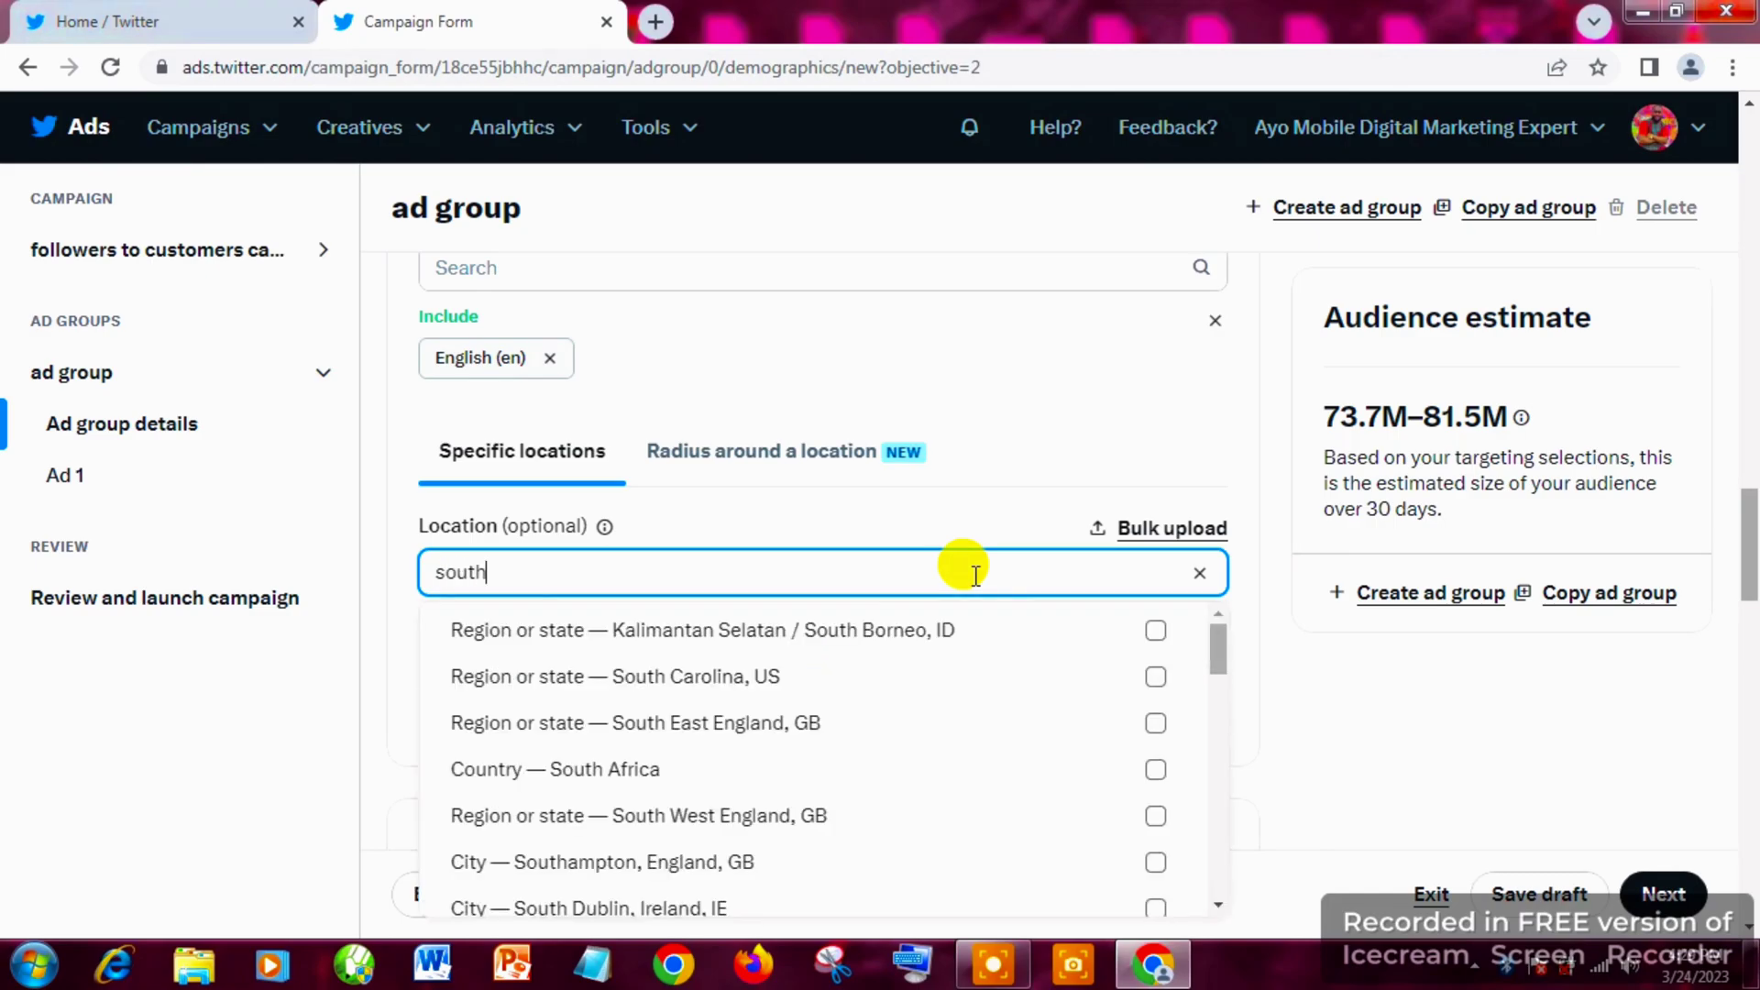
type(" africa")
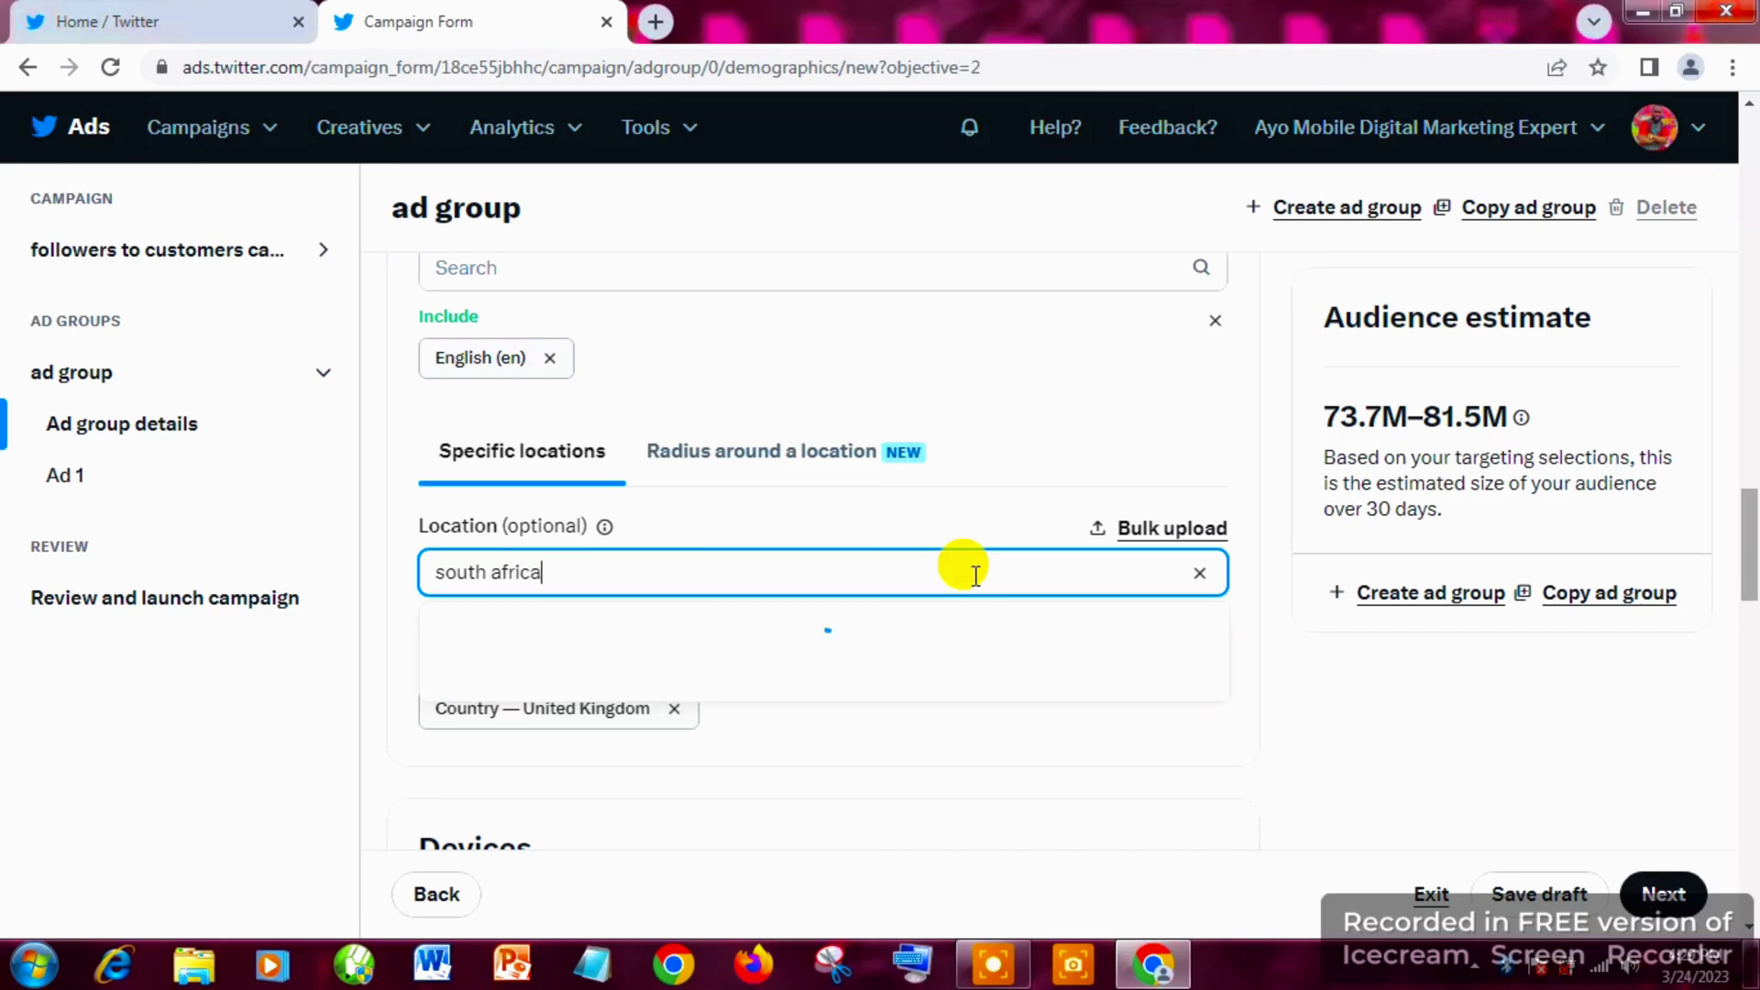
left_click(836, 631)
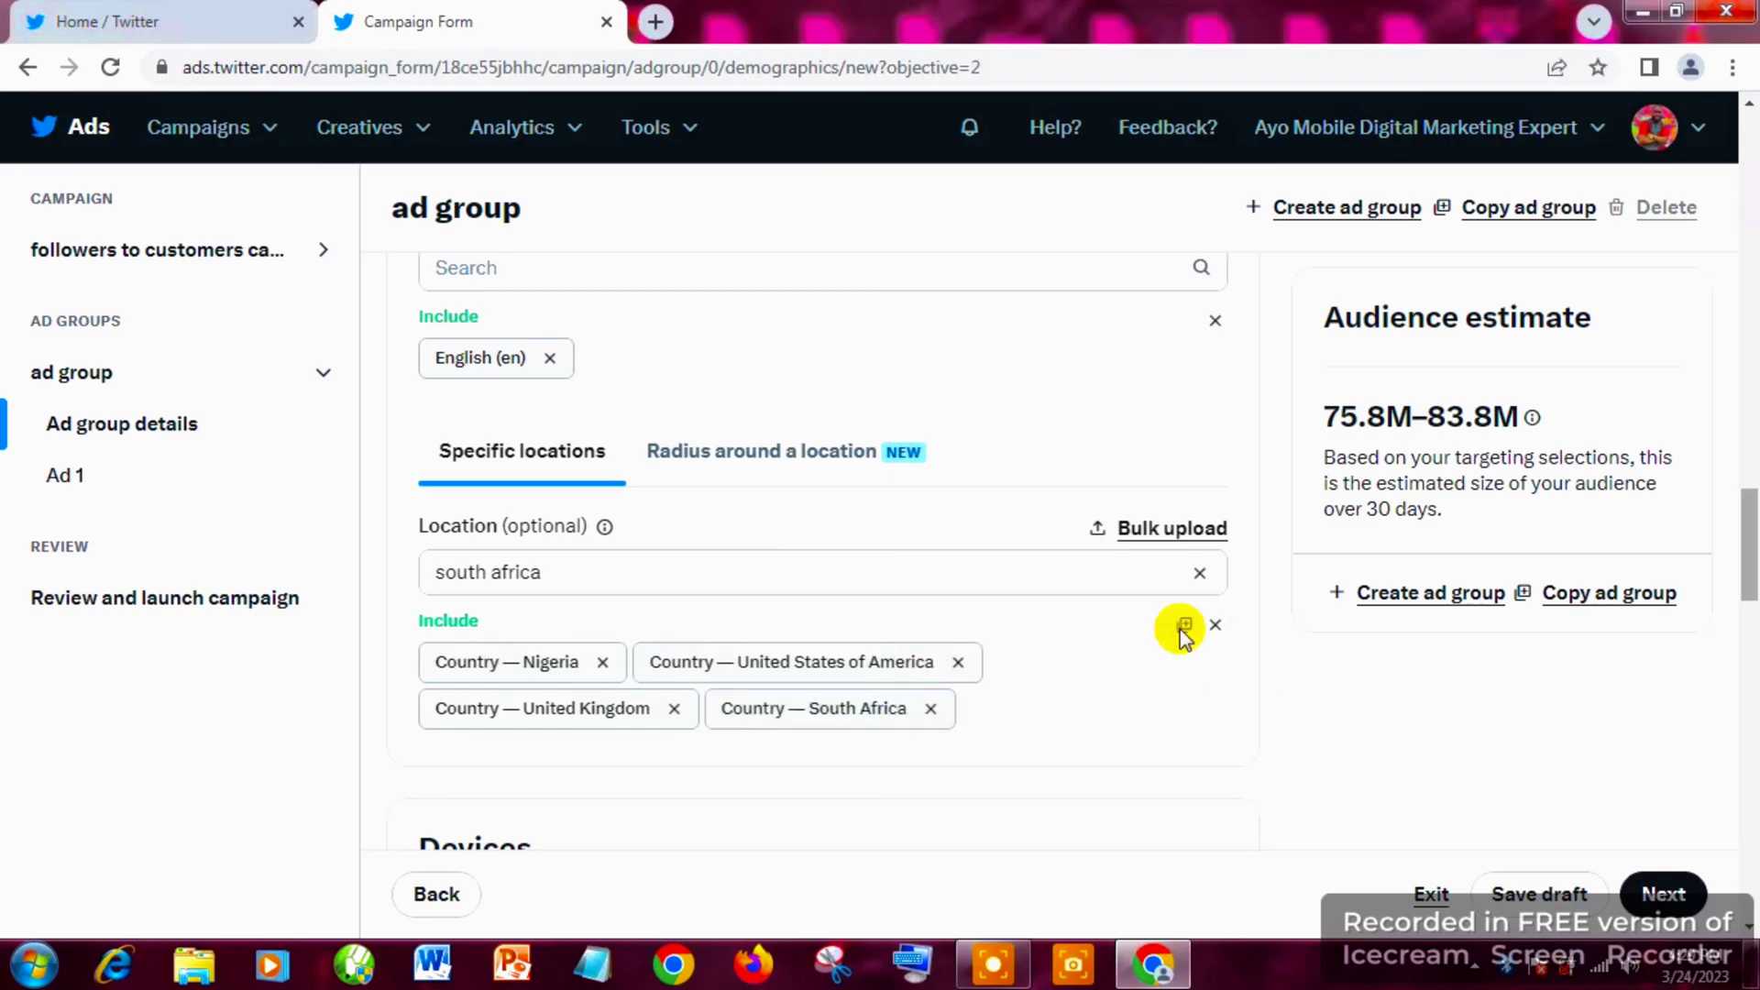
Remove the countries United States of America and South Africa from the included locations.
left_click(959, 662)
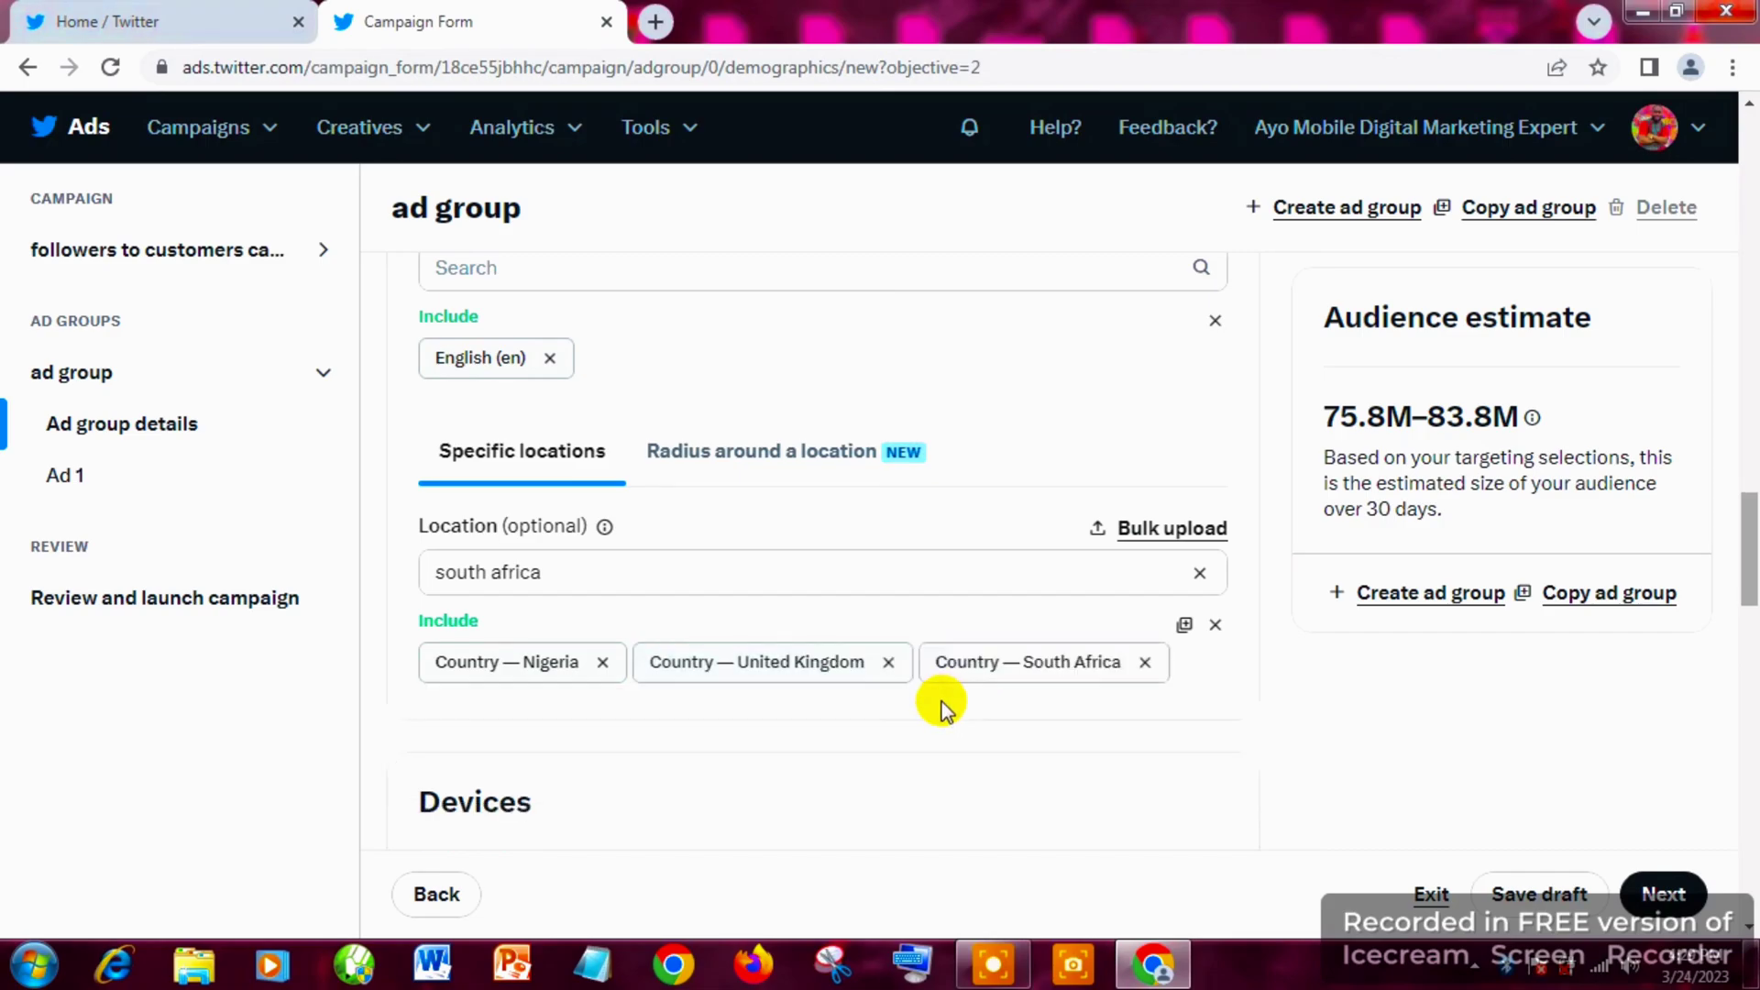
left_click(1146, 662)
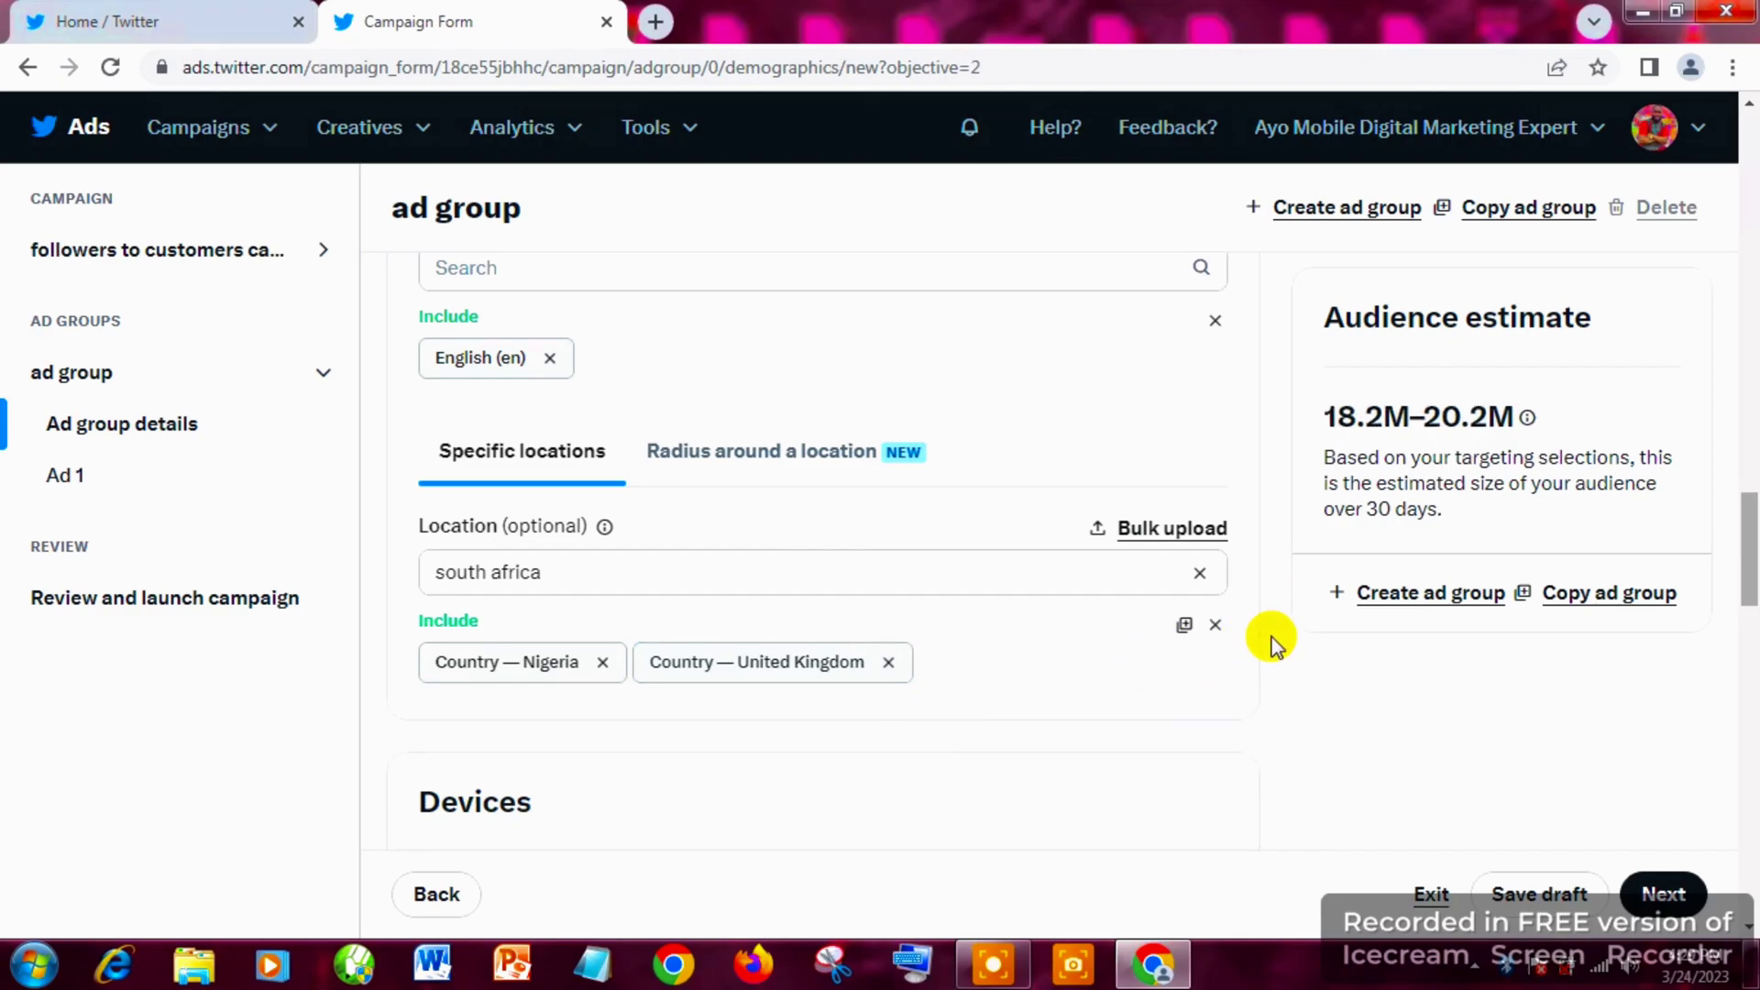
Target all four operating system options under Devices: iOS, Android, Other mobile and Desktop.
scroll(1271, 644, "down", 2)
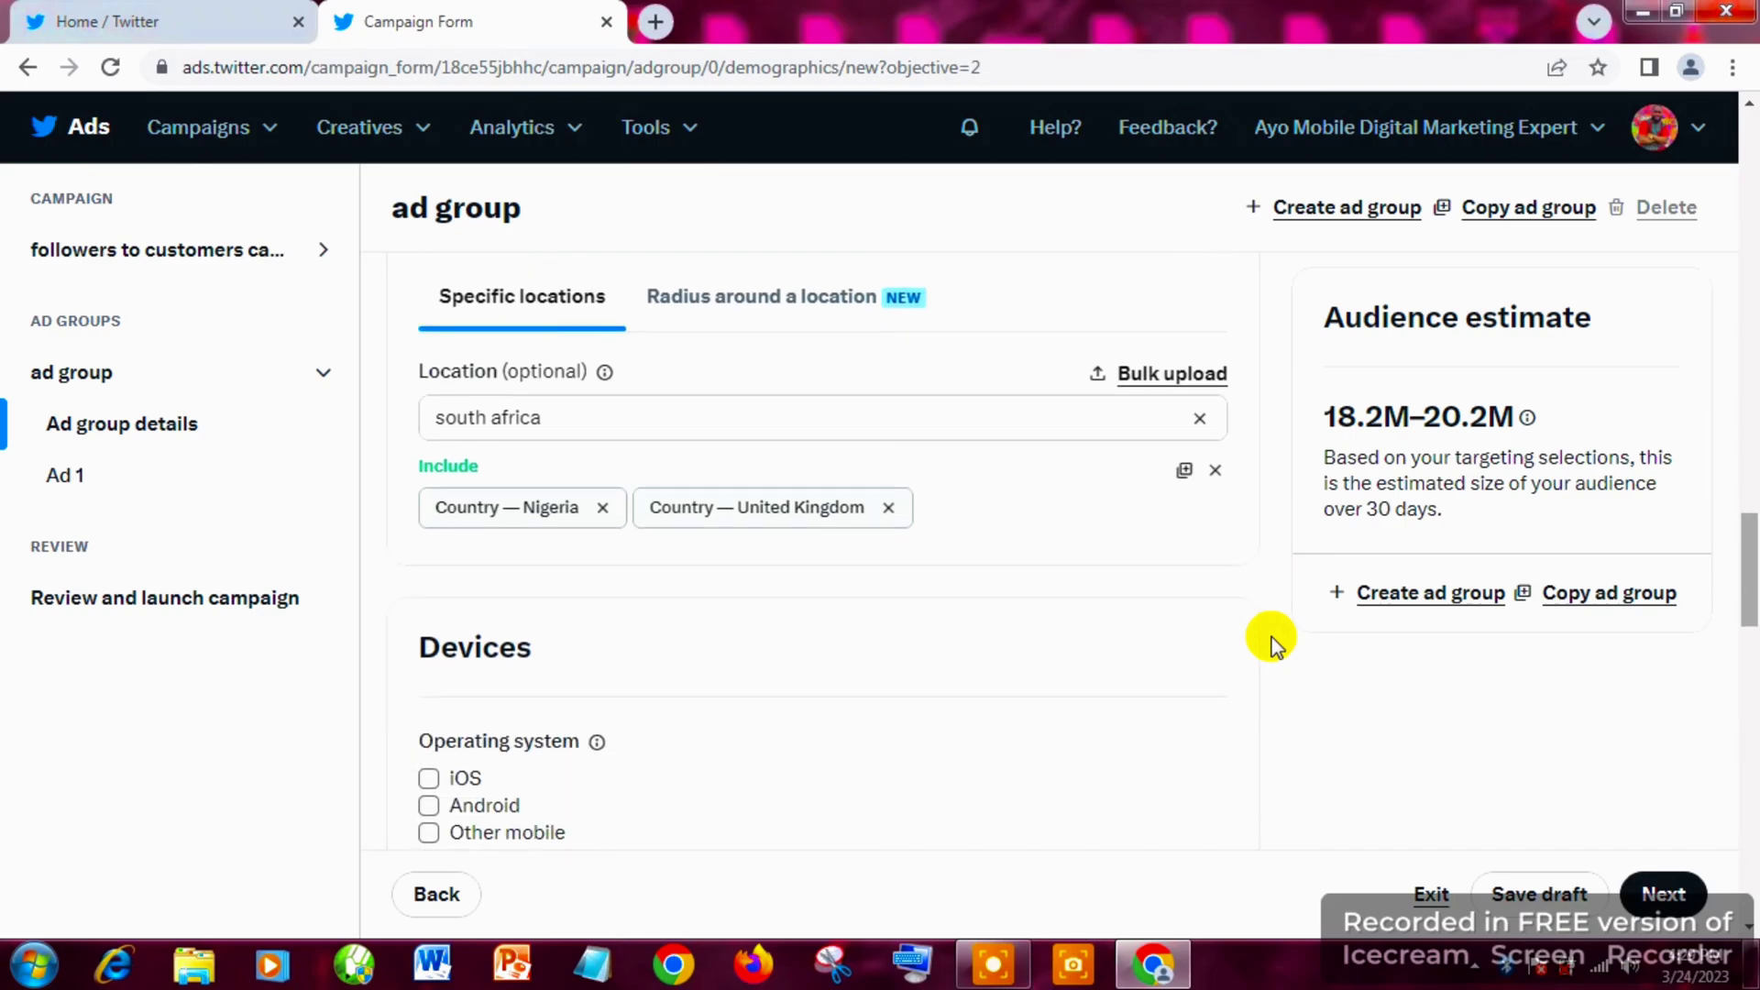
scroll(1272, 644, "down", 1)
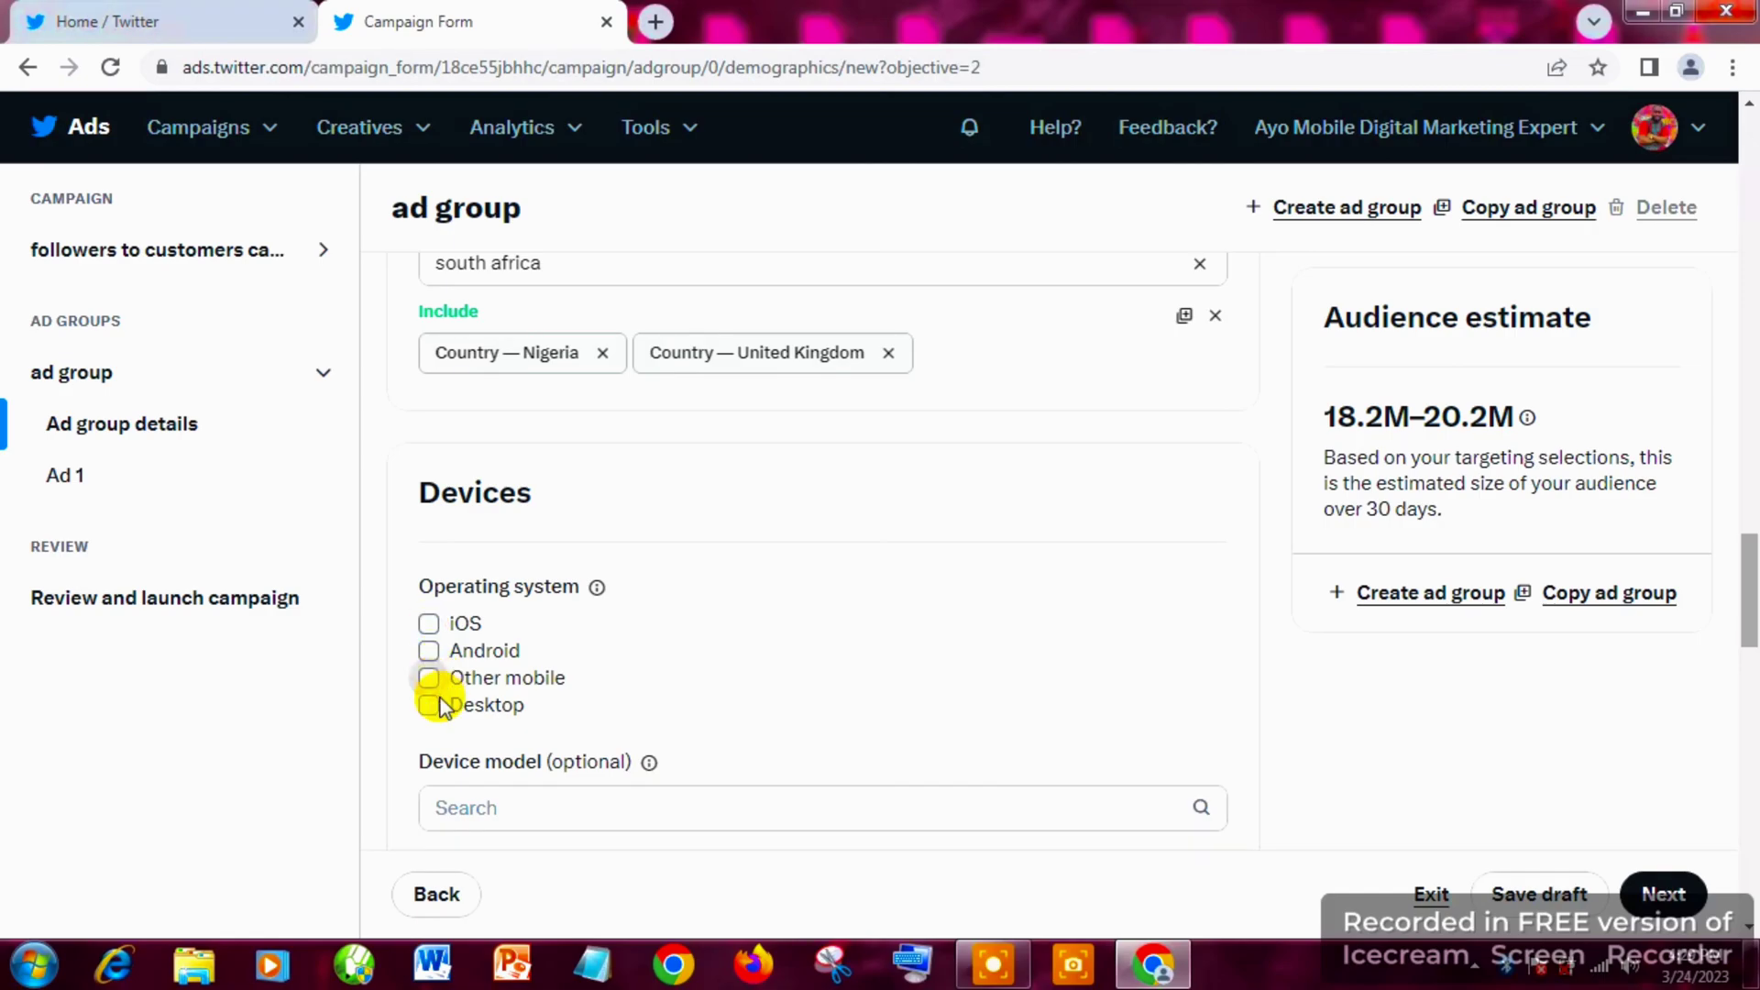
left_click(428, 624)
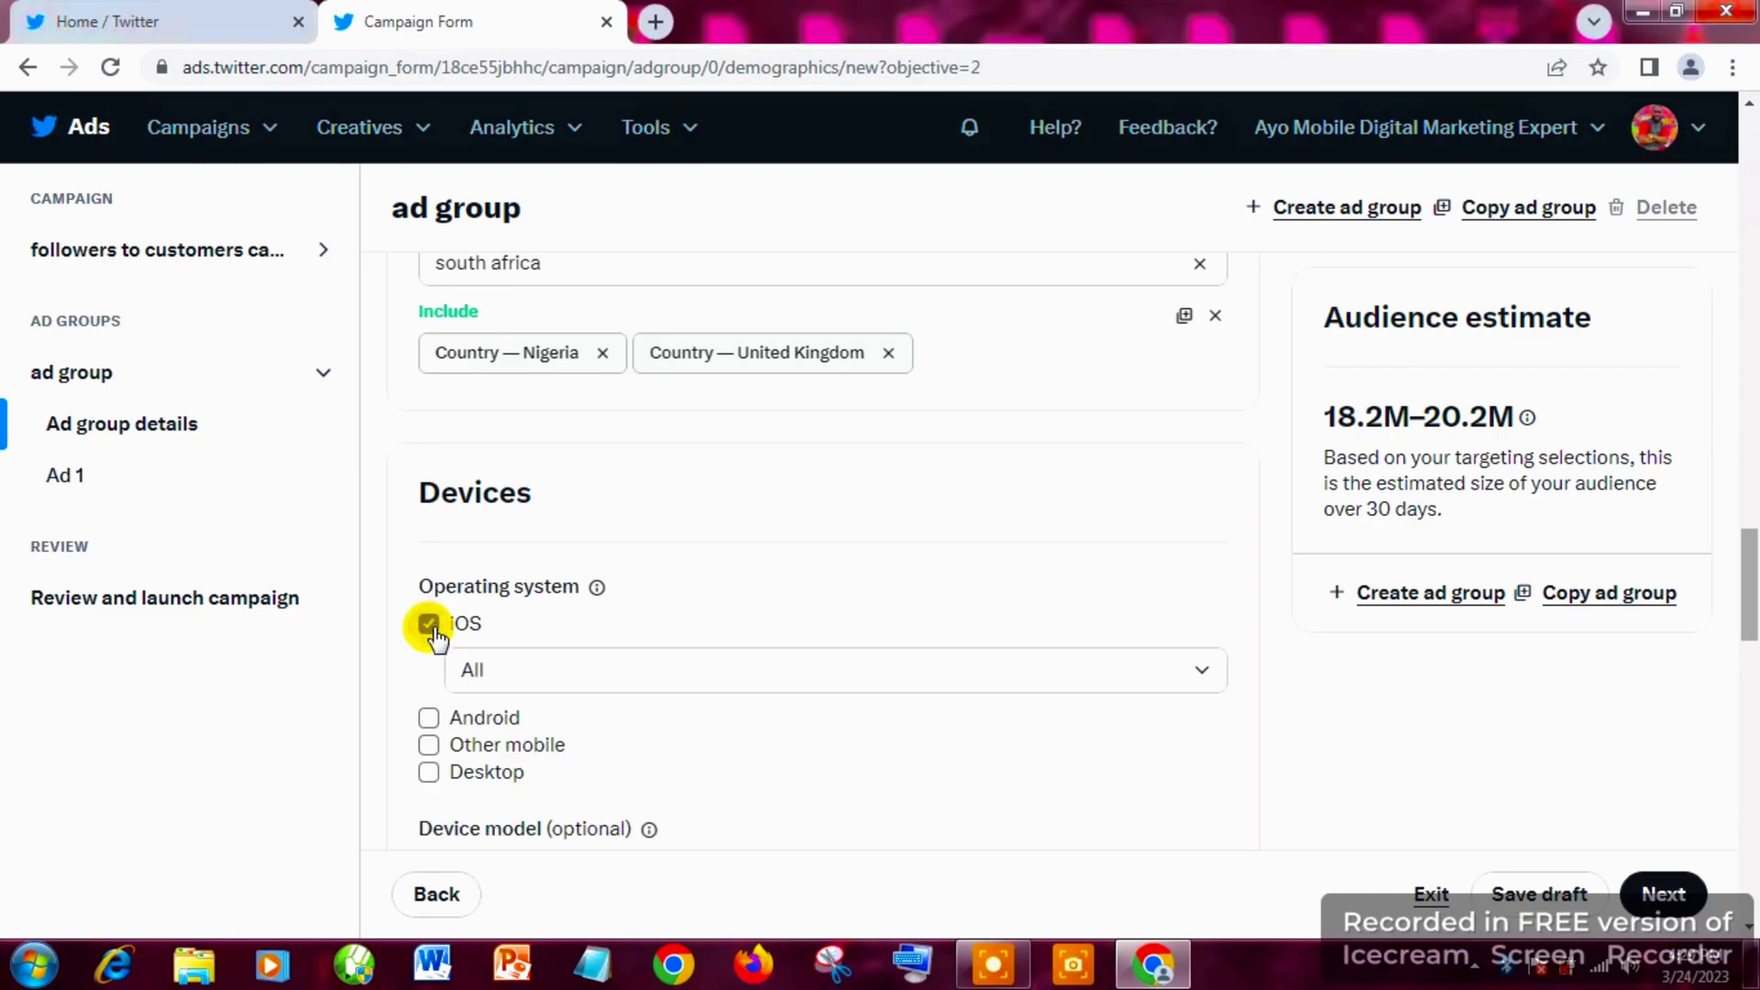
left_click(428, 720)
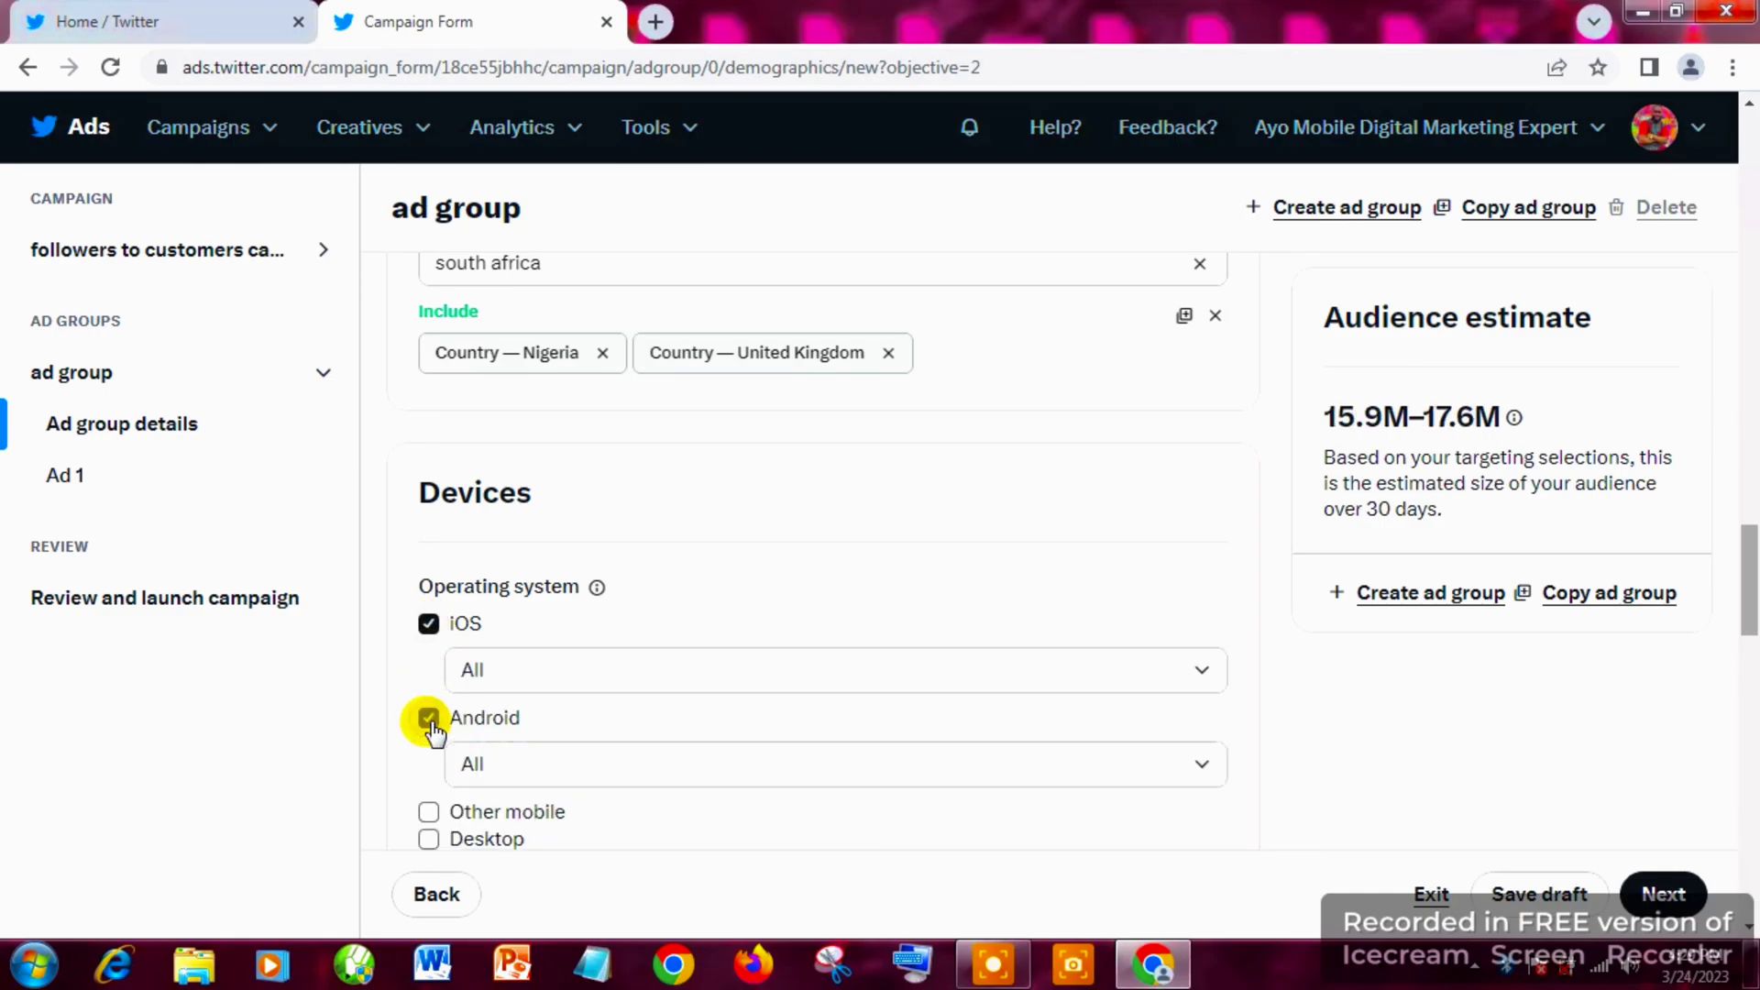
left_click(428, 813)
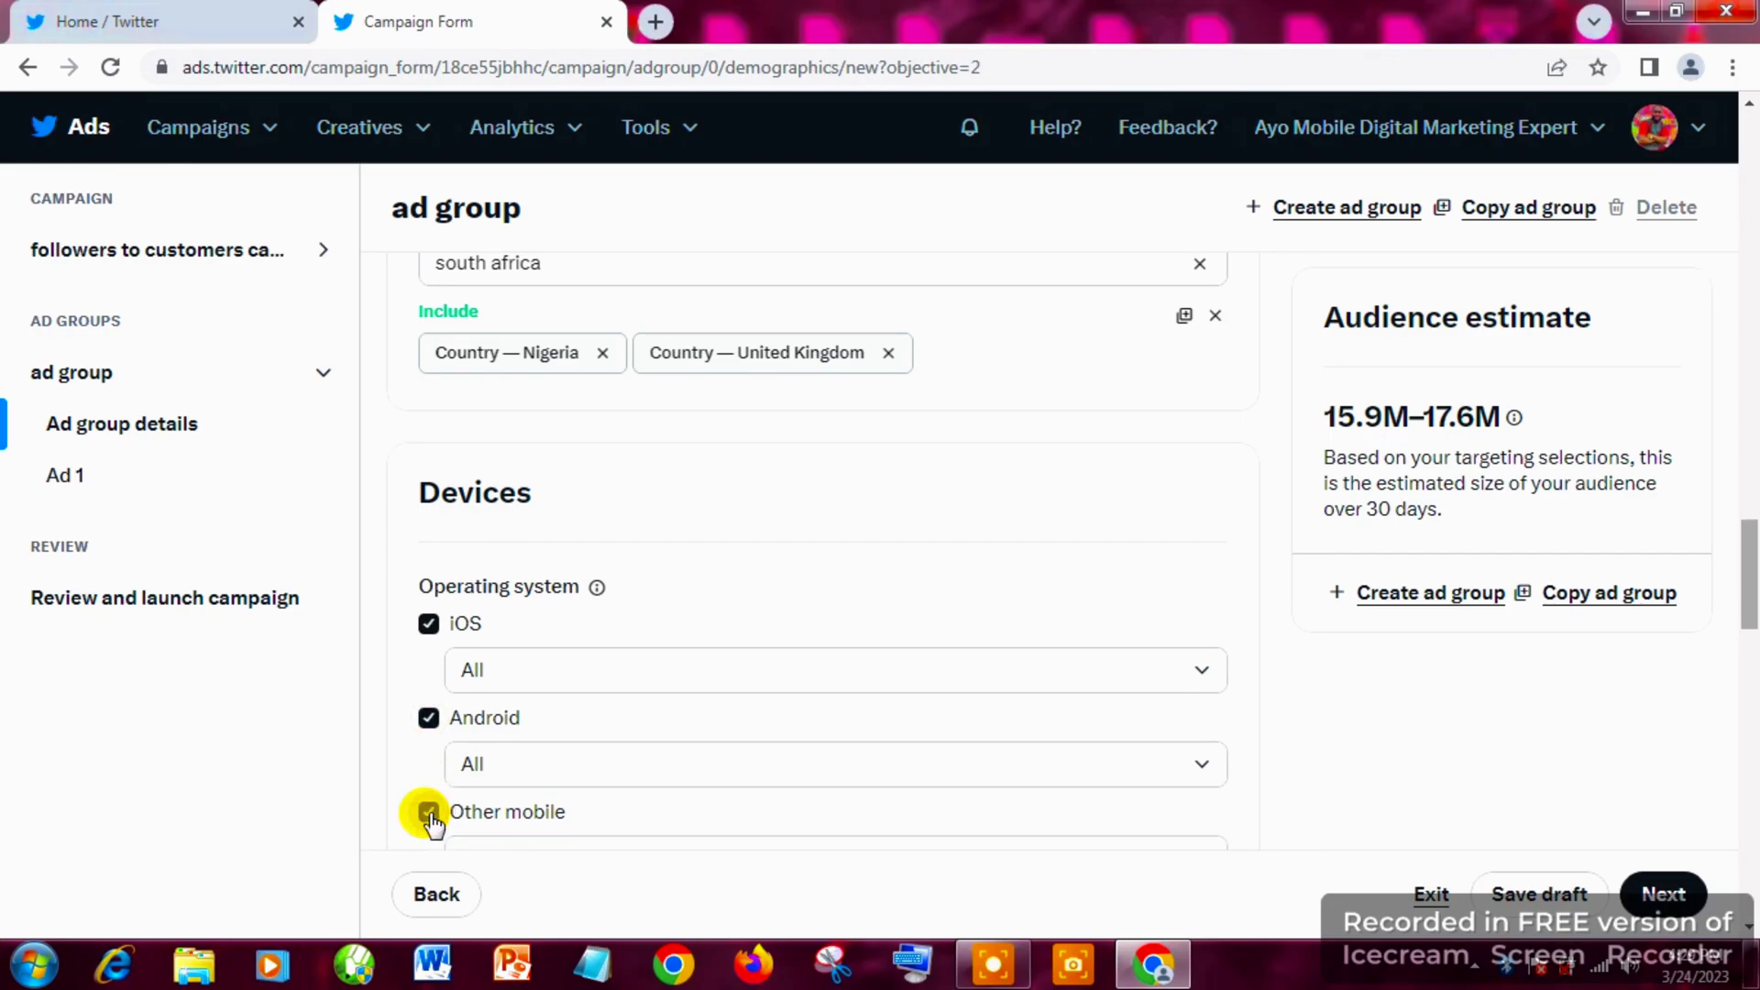
left_click_drag(1751, 591, 1750, 628)
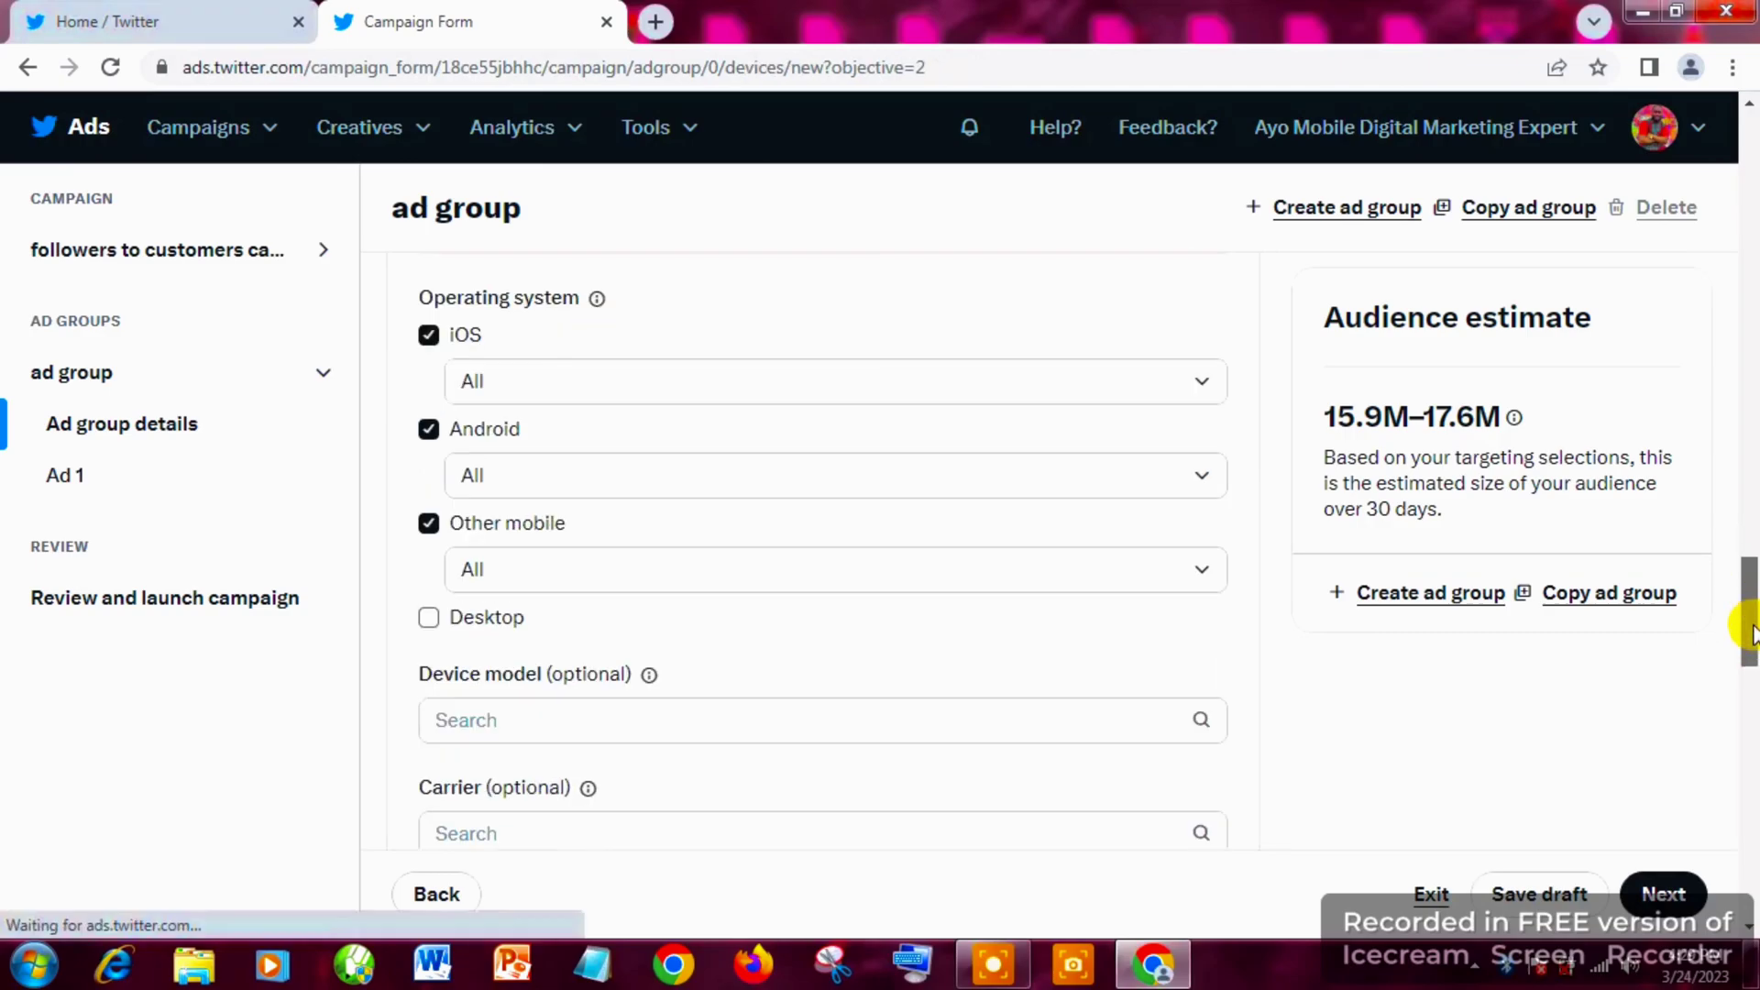
left_click(430, 621)
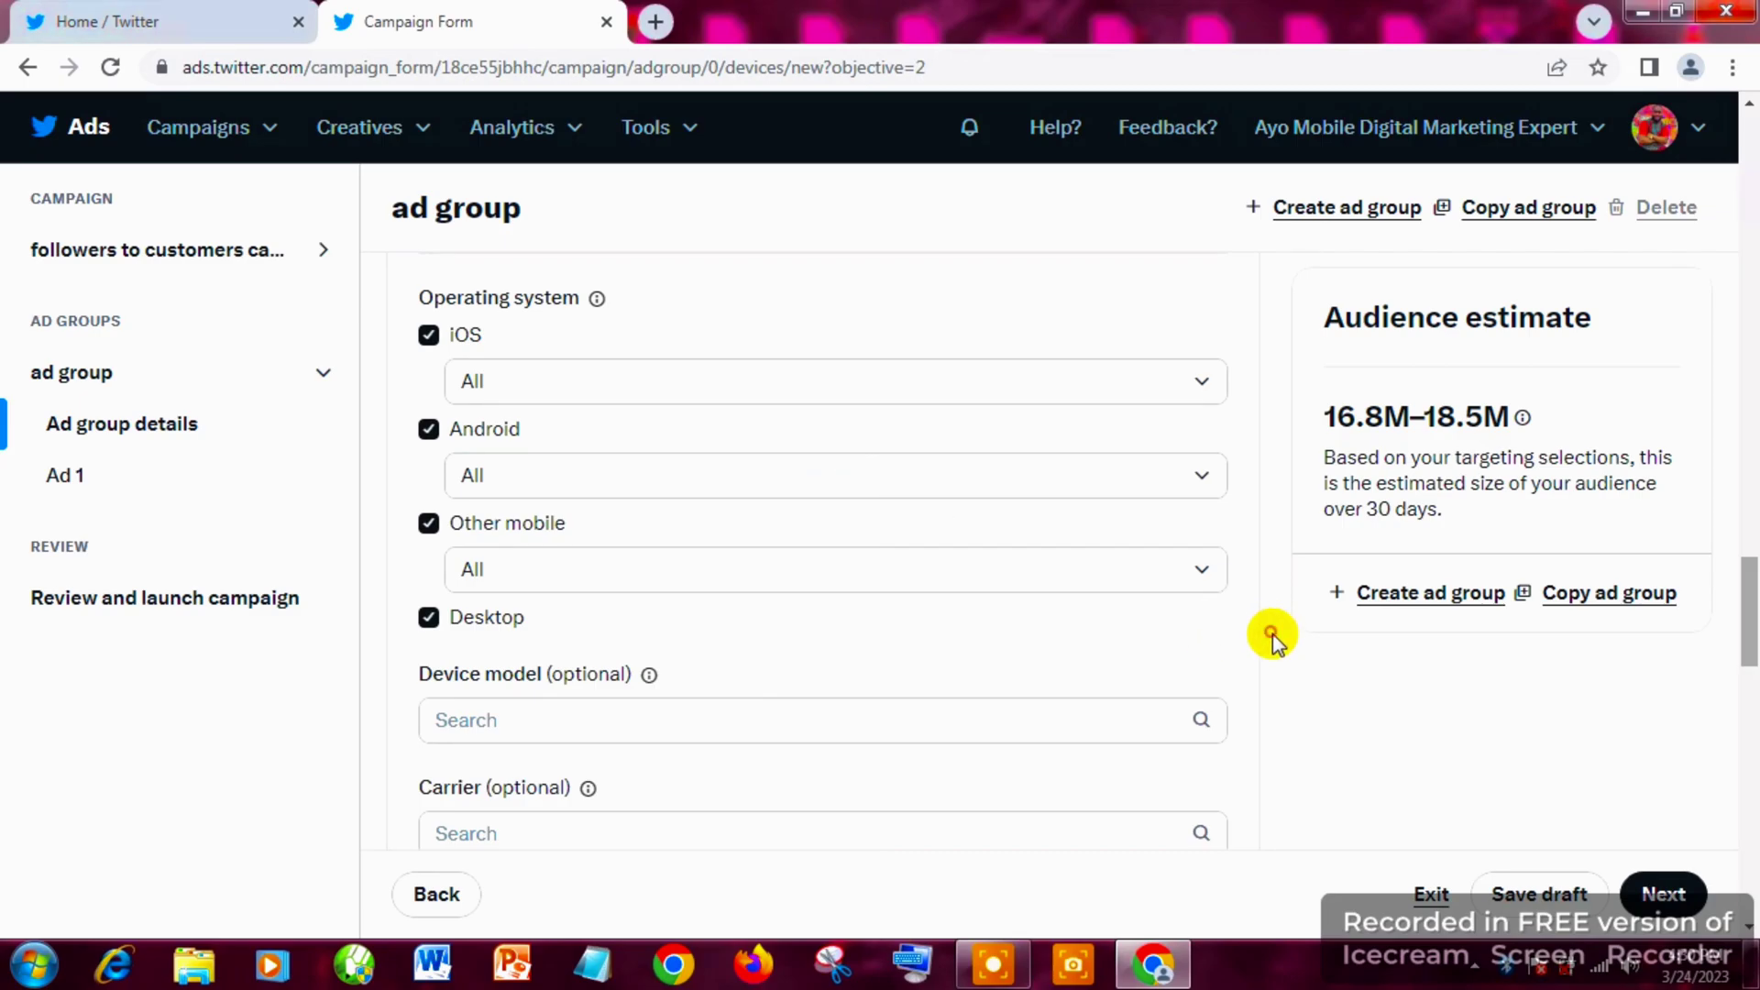
scroll(1275, 639, "down", 4)
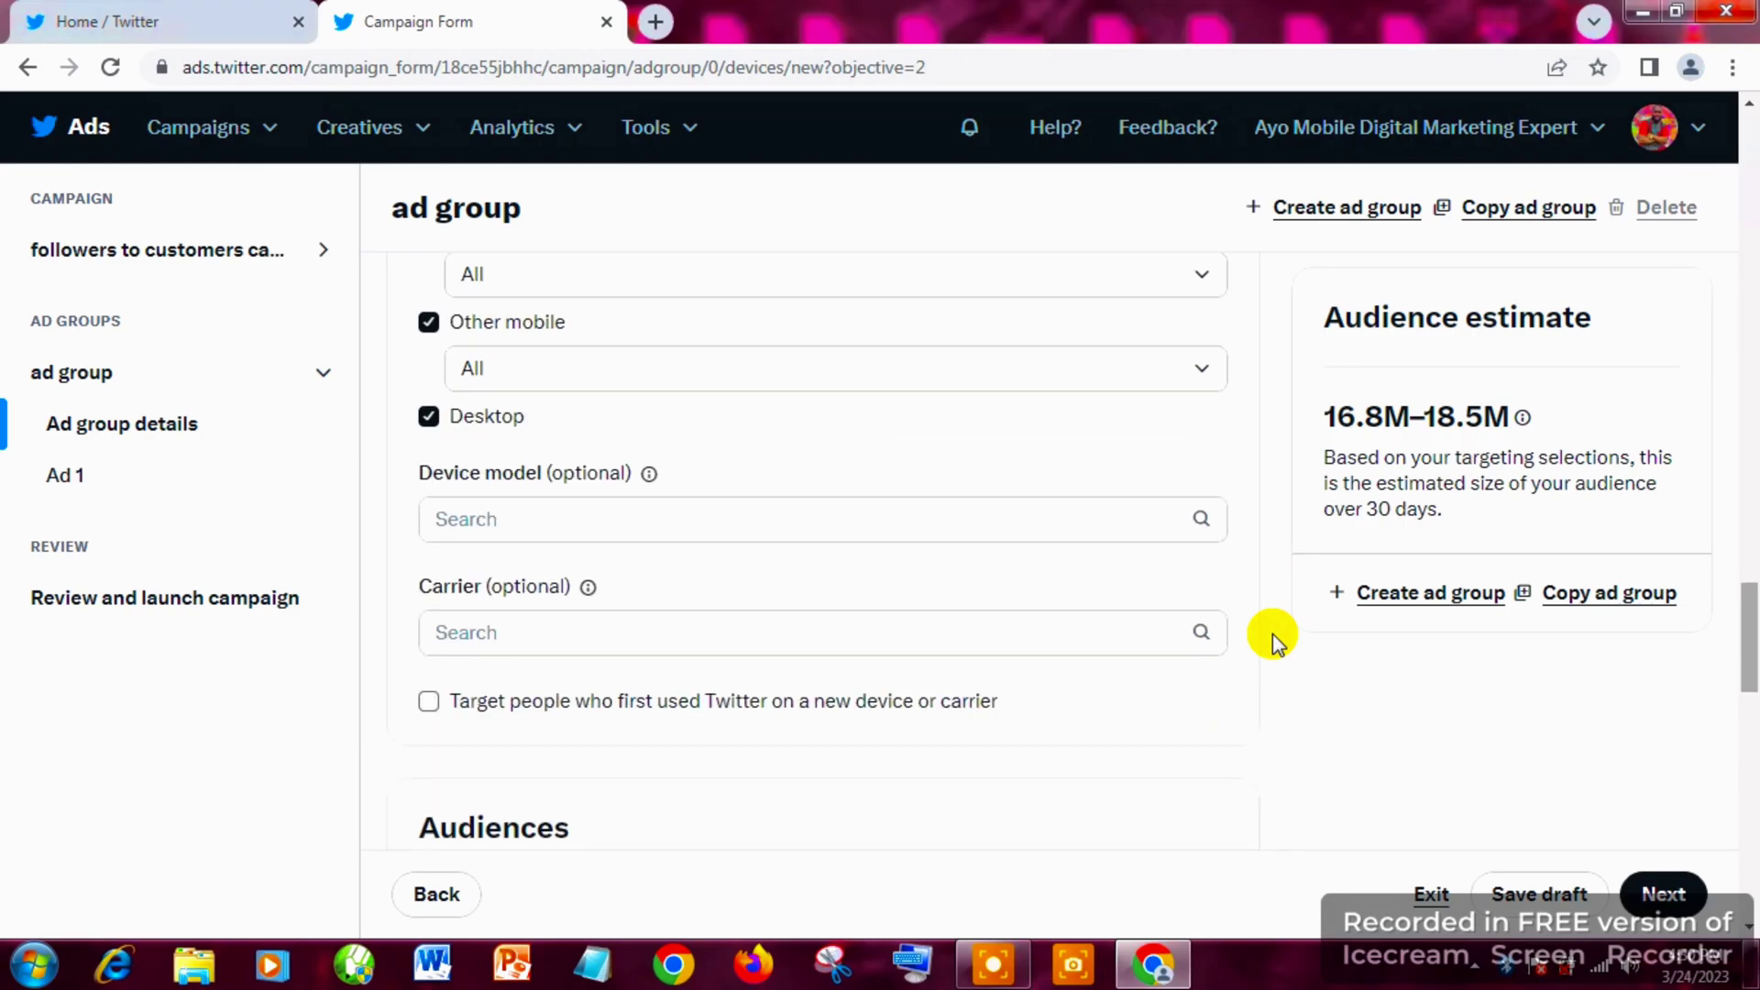
scroll(1274, 639, "down", 3)
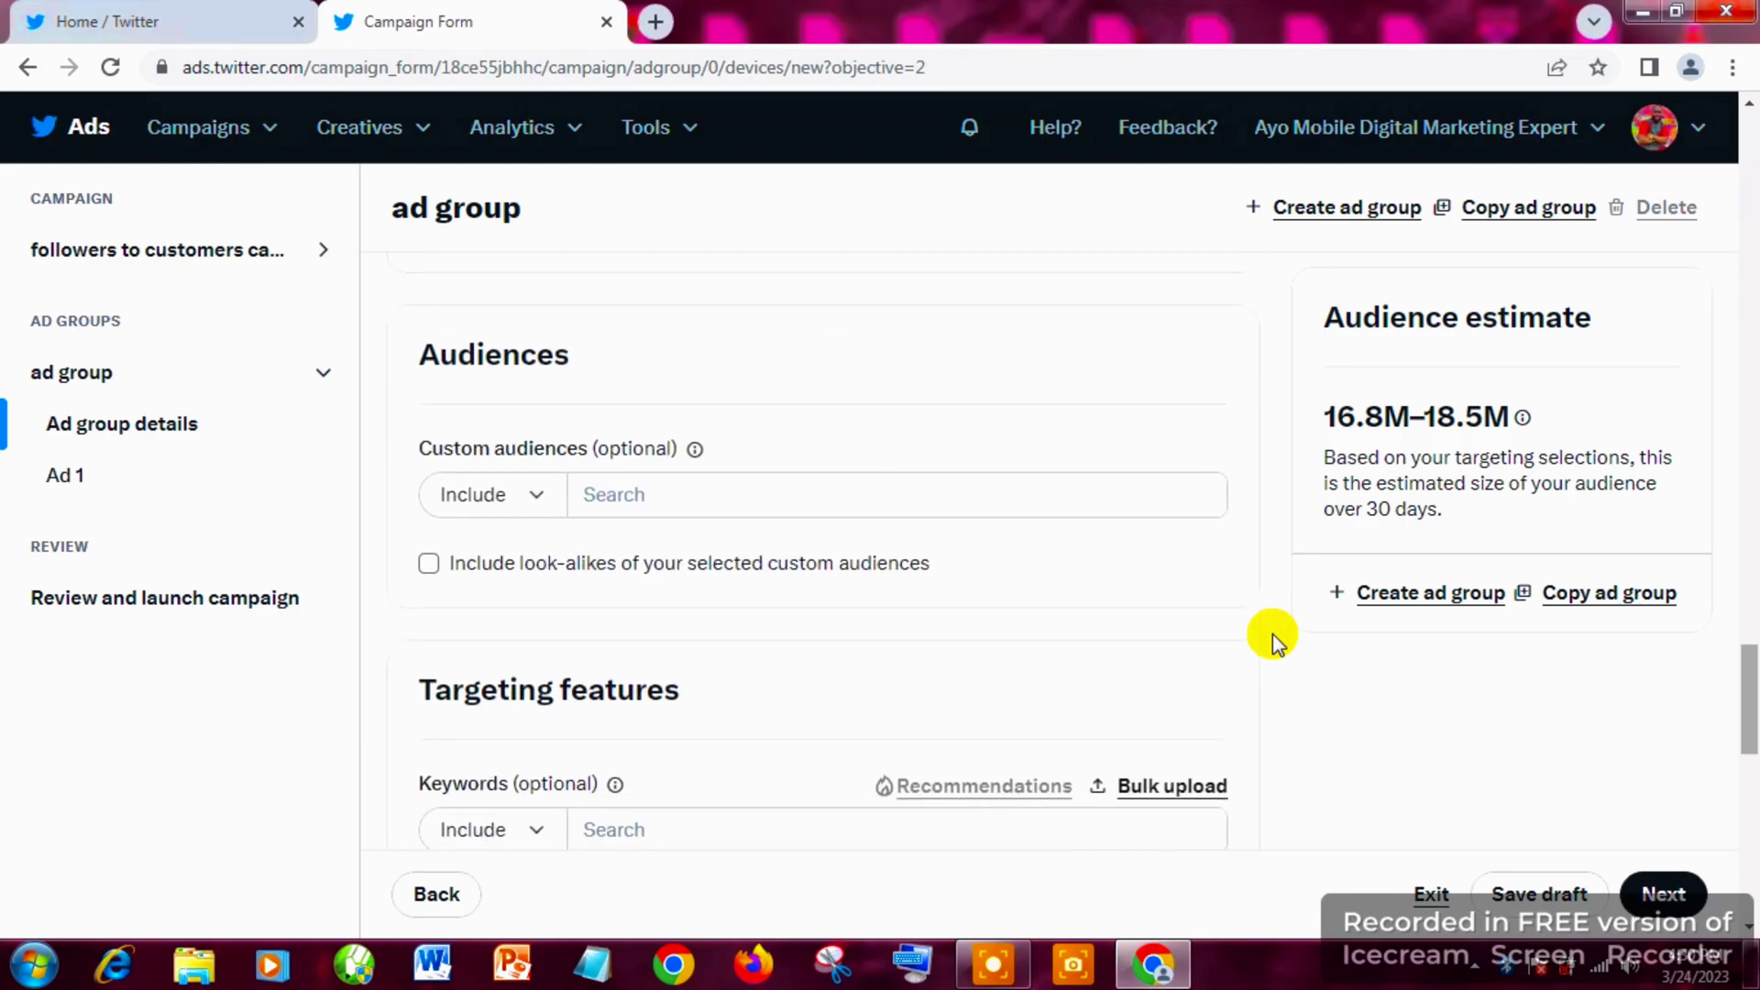
scroll(1274, 639, "down", 3)
scroll(1275, 639, "down", 1)
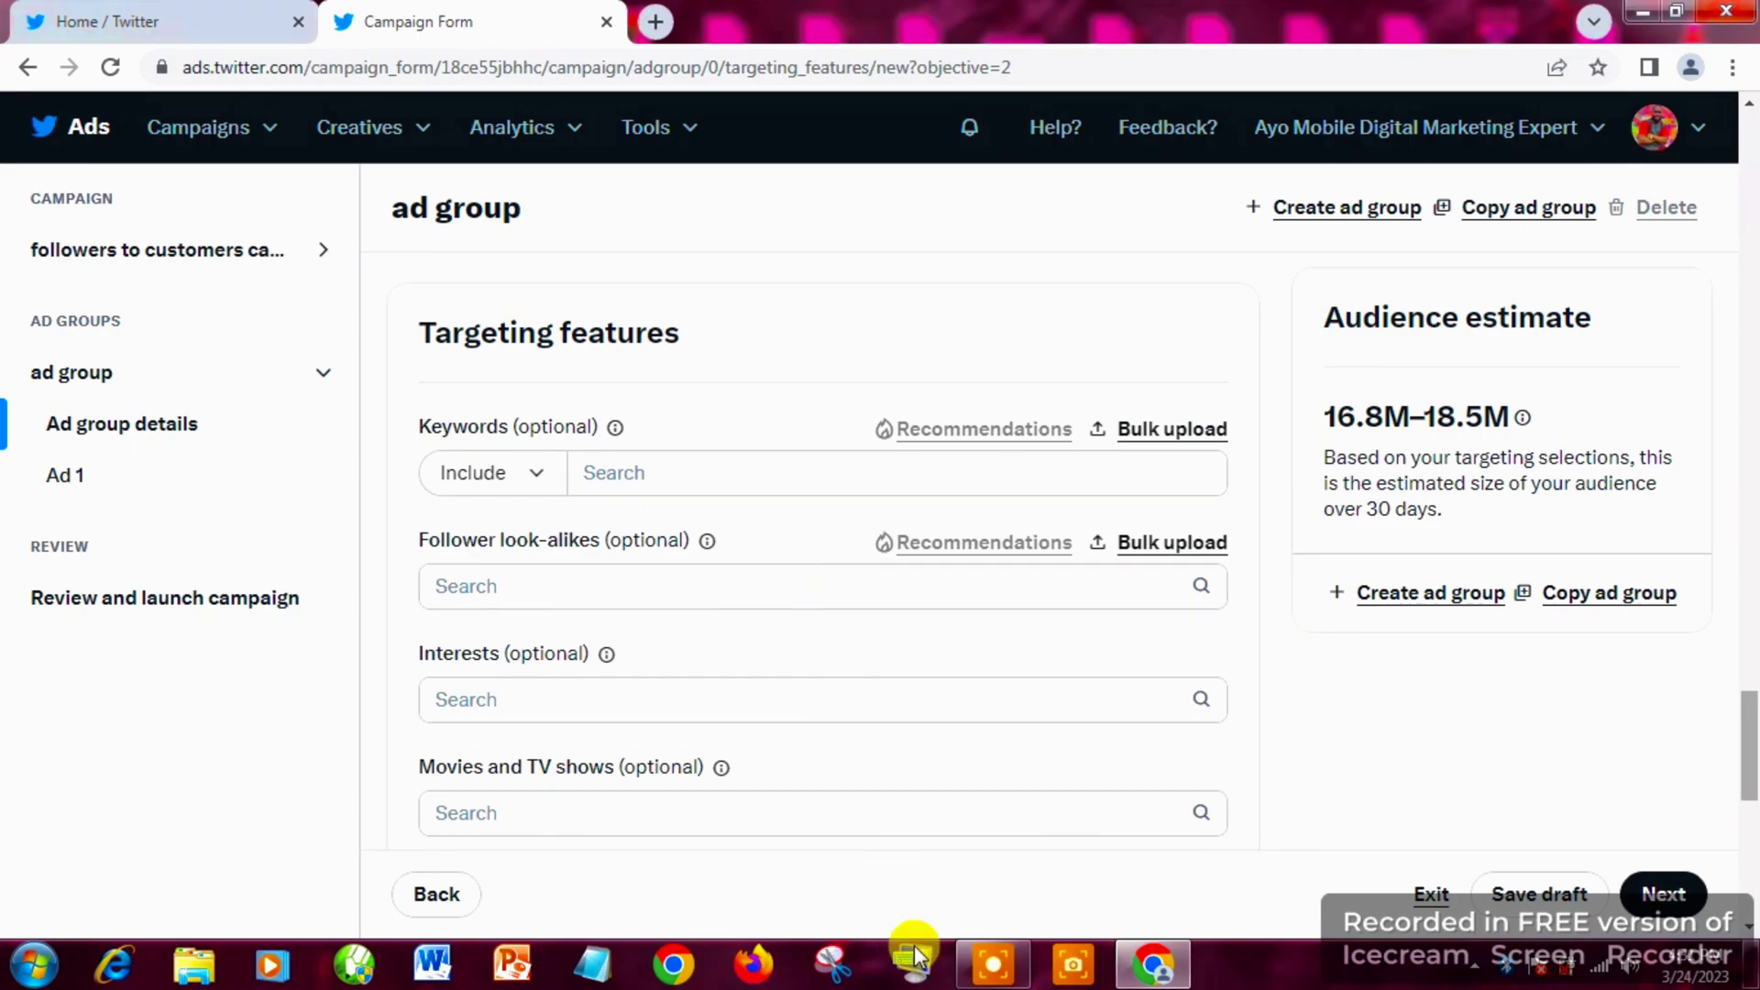
left_click(976, 955)
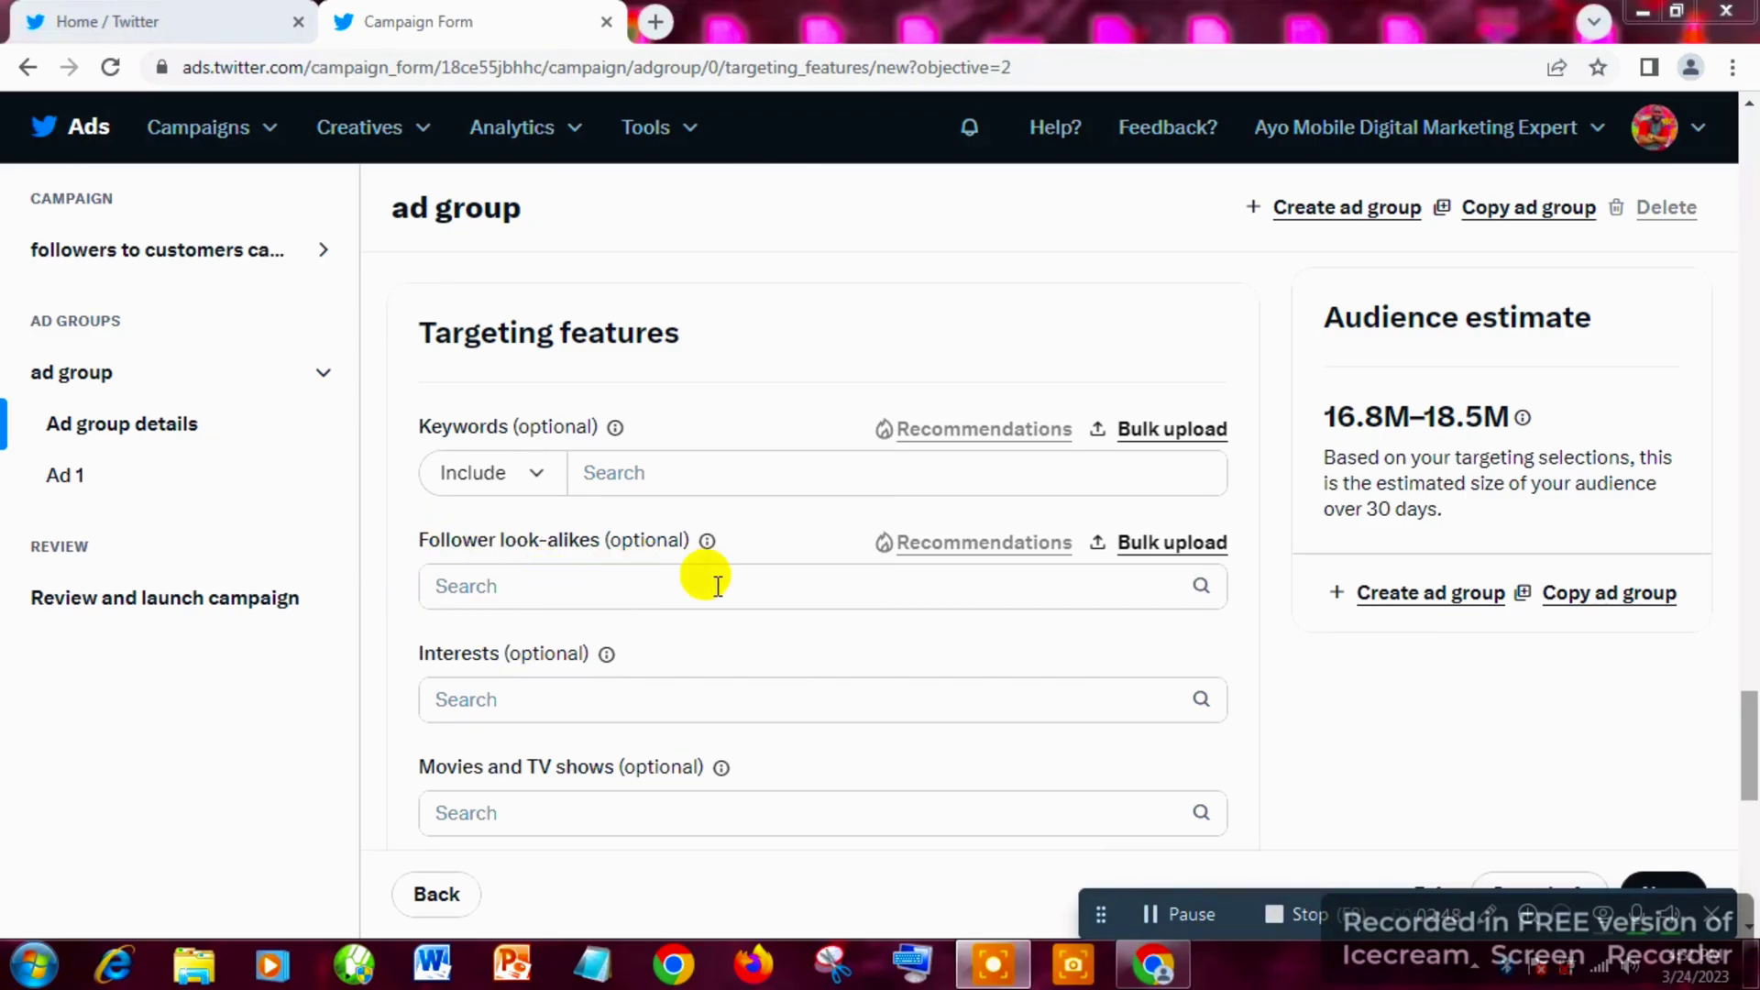
left_click(651, 582)
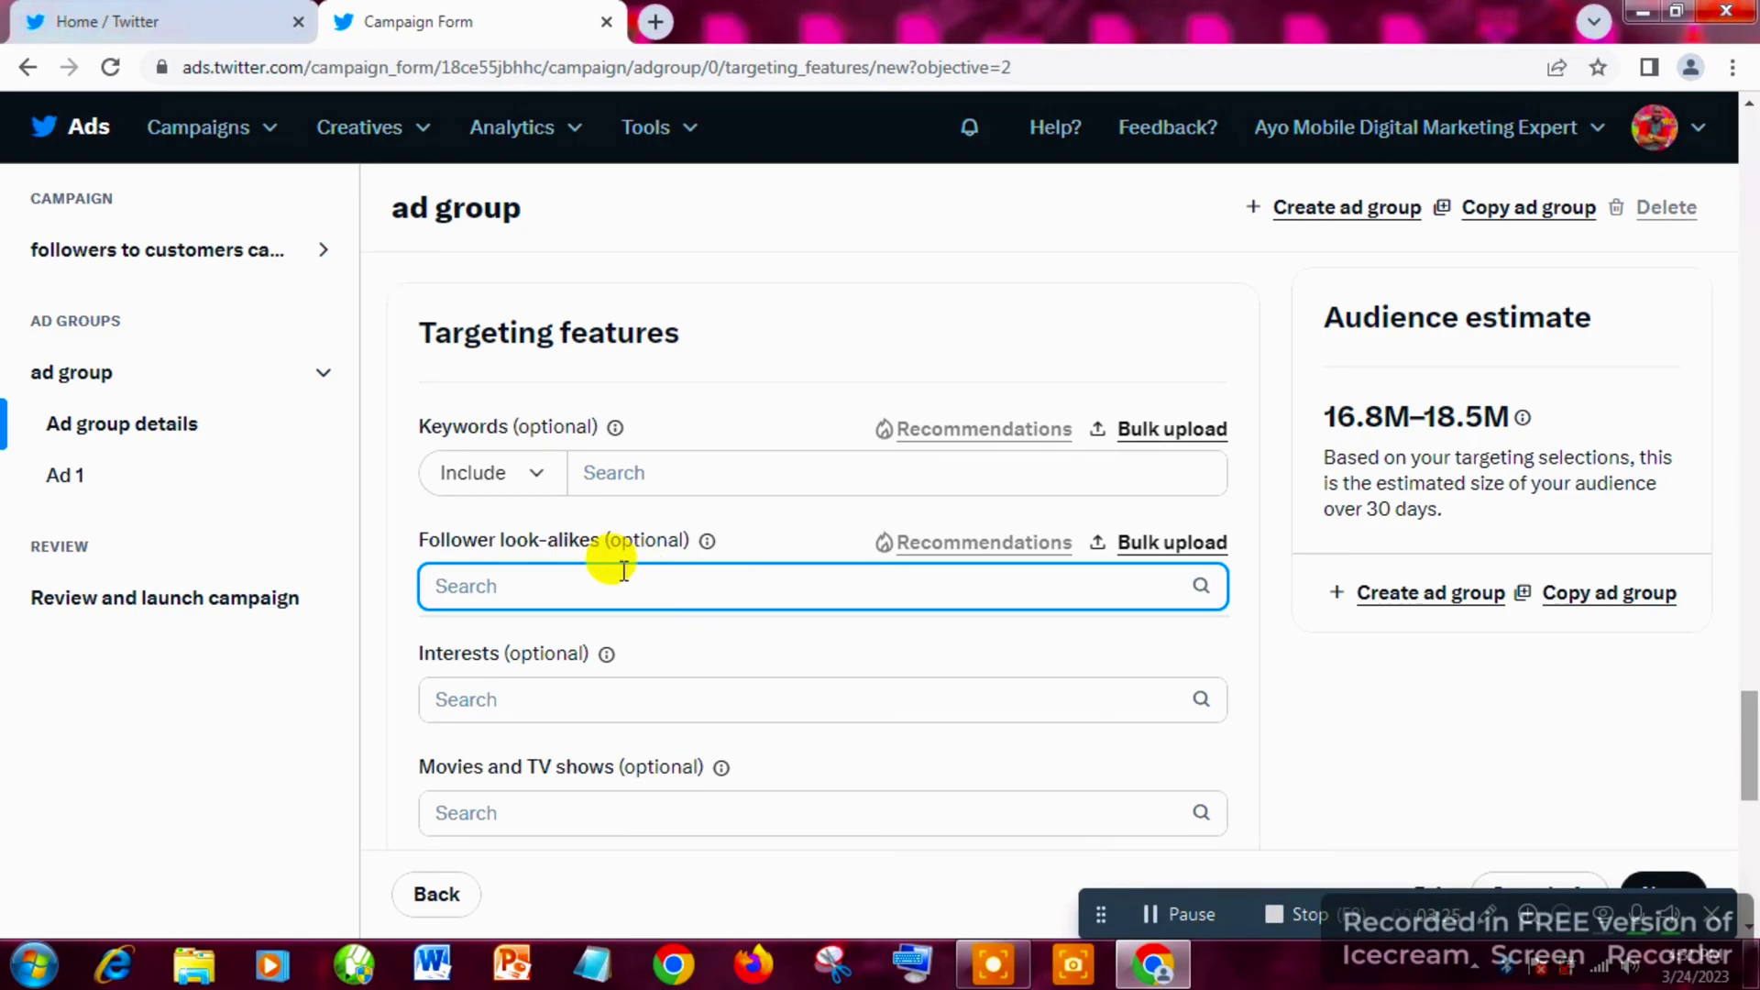
type("da")
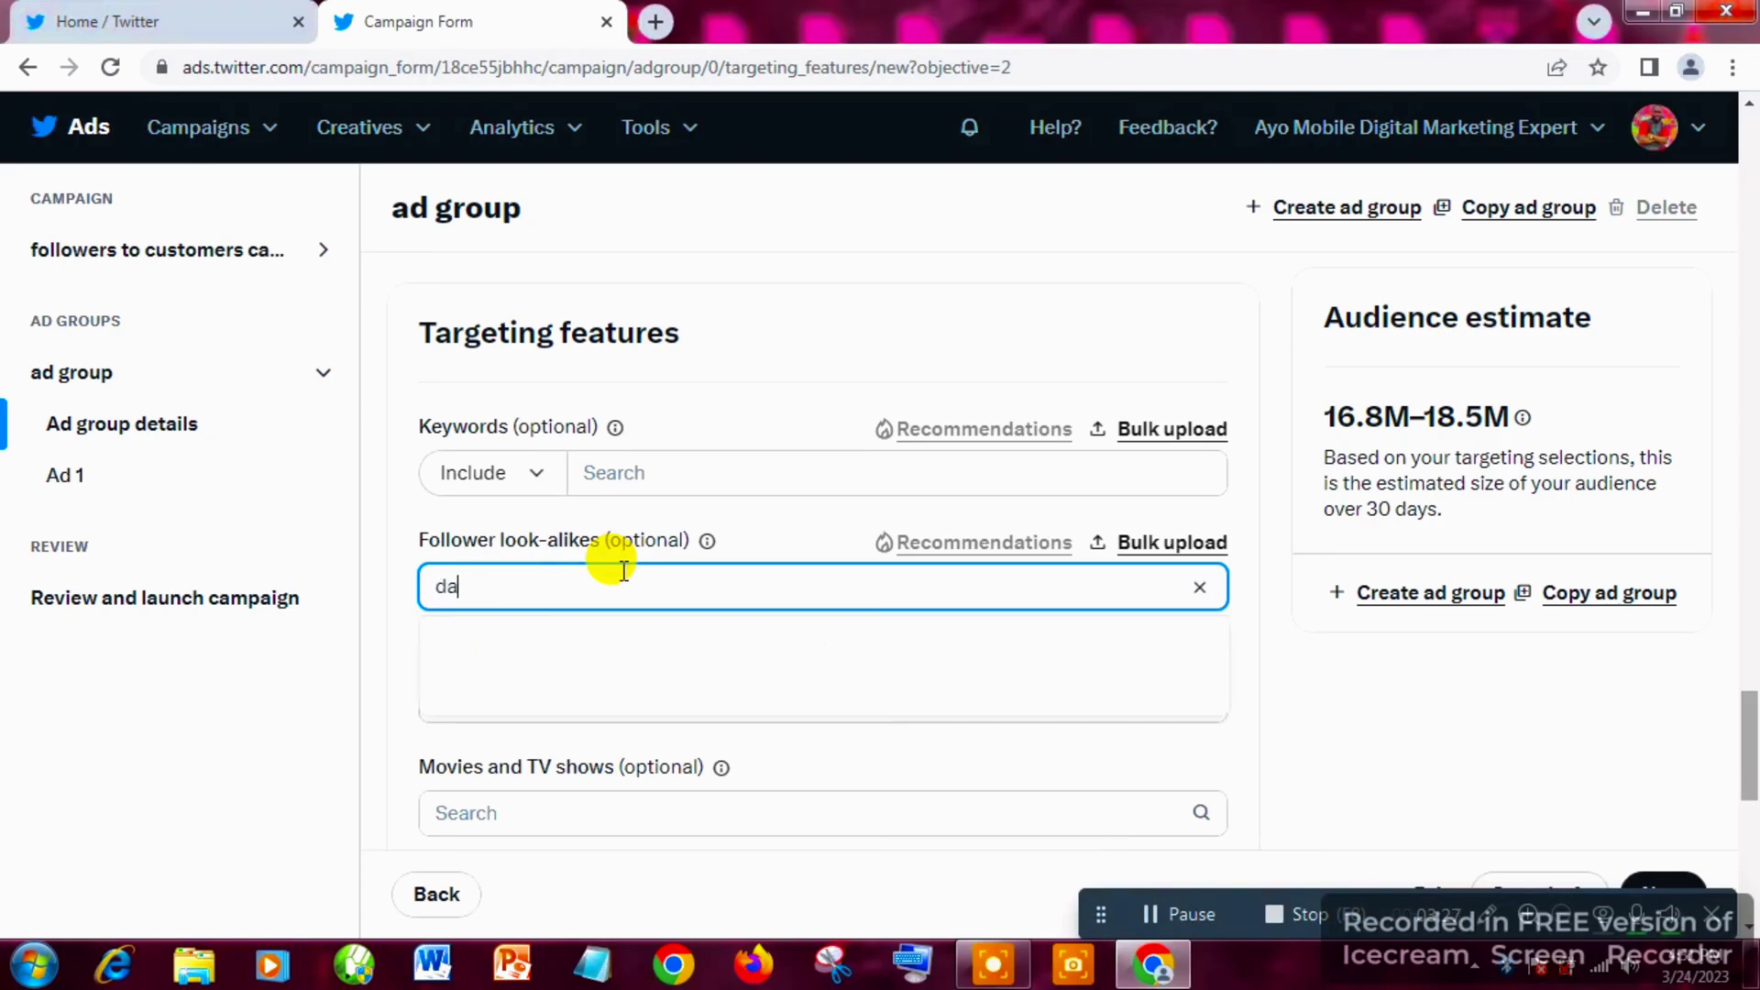
type("n lok")
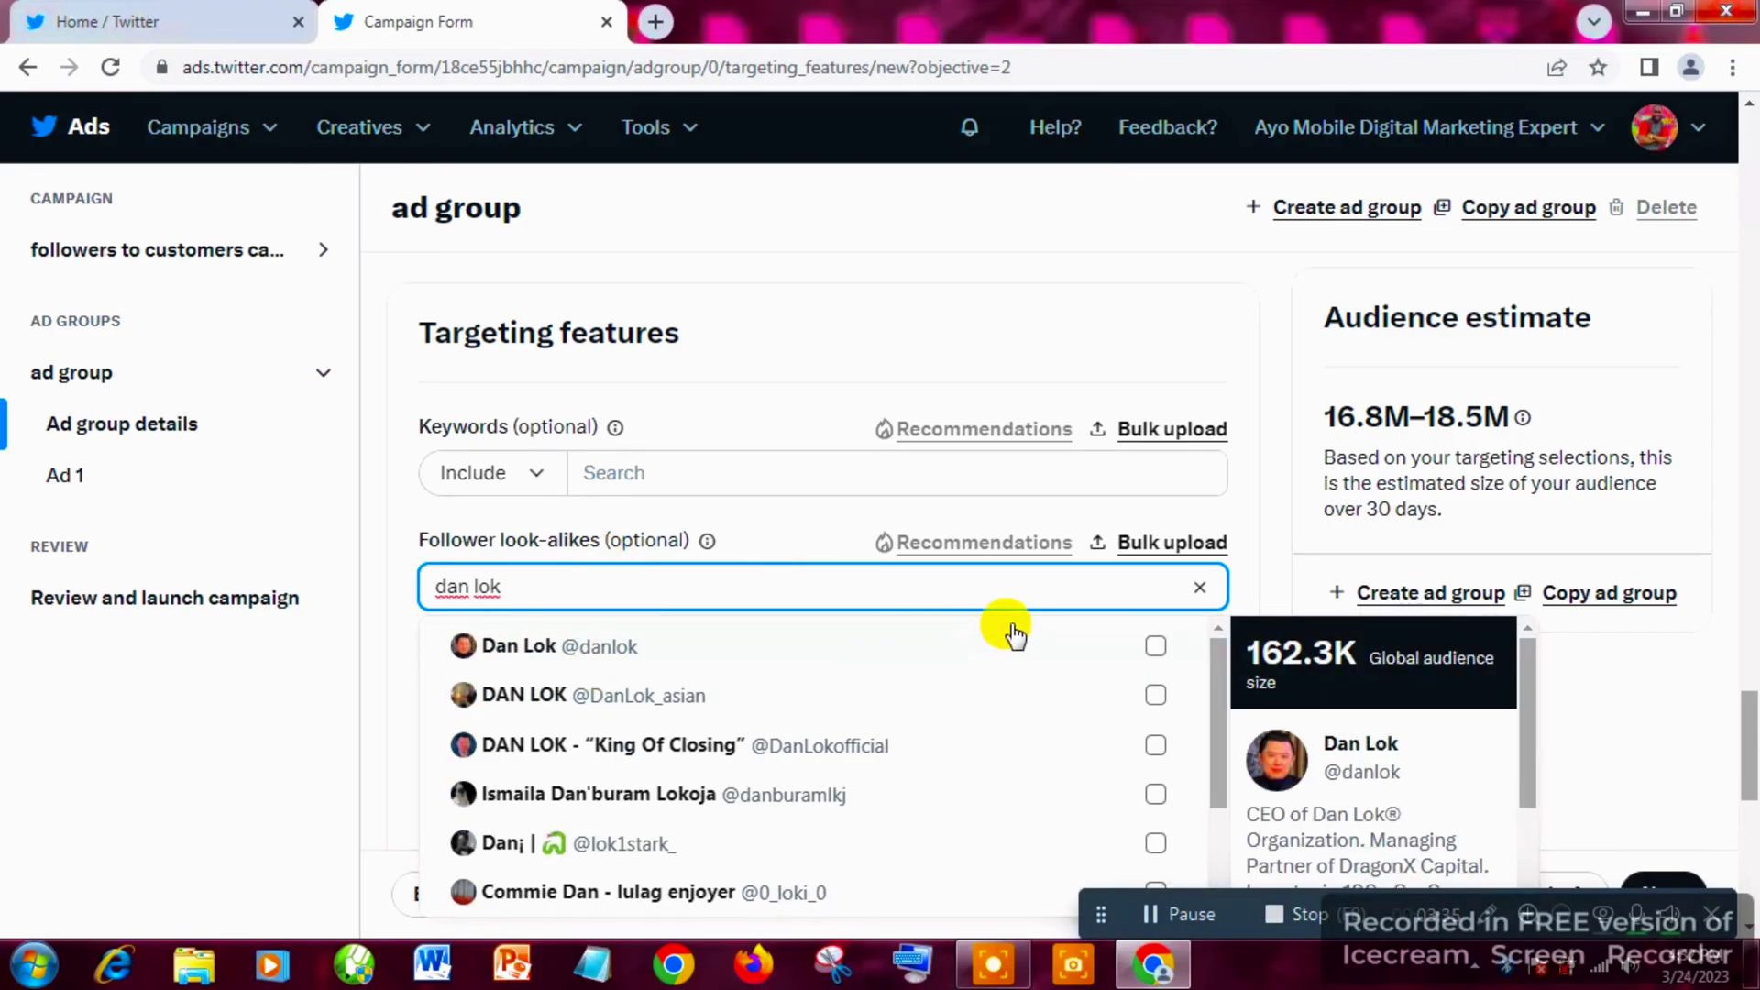
left_click(1146, 651)
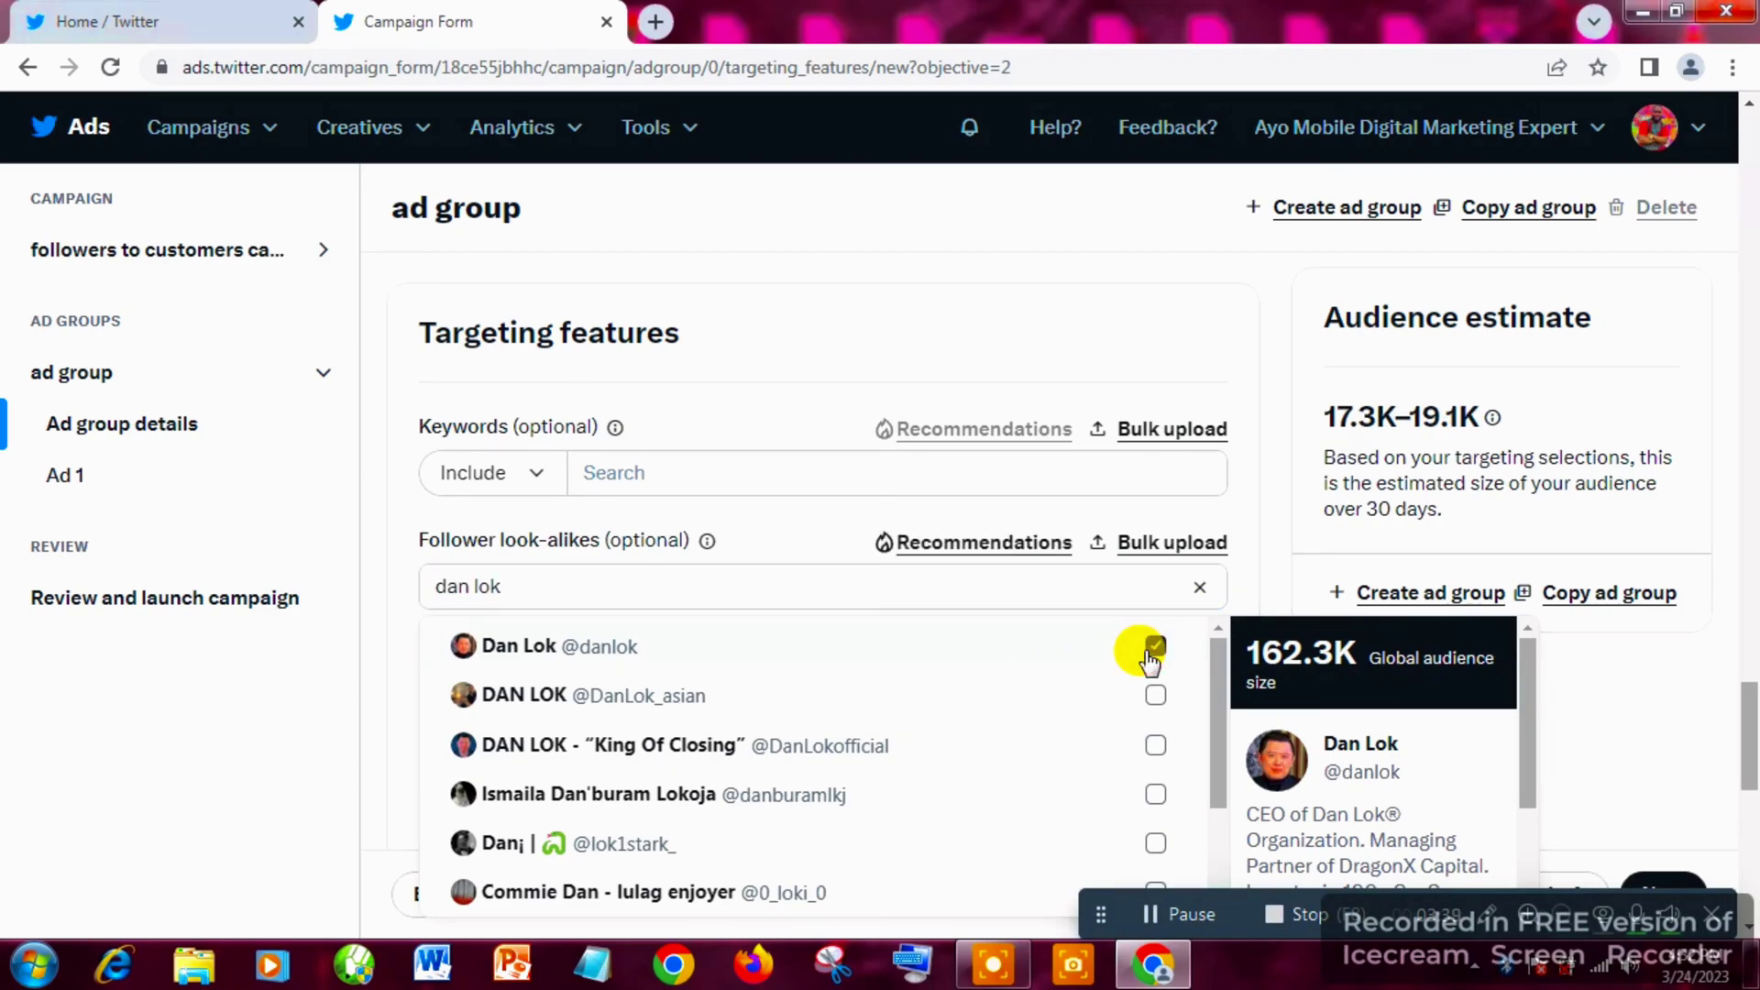
left_click(1286, 550)
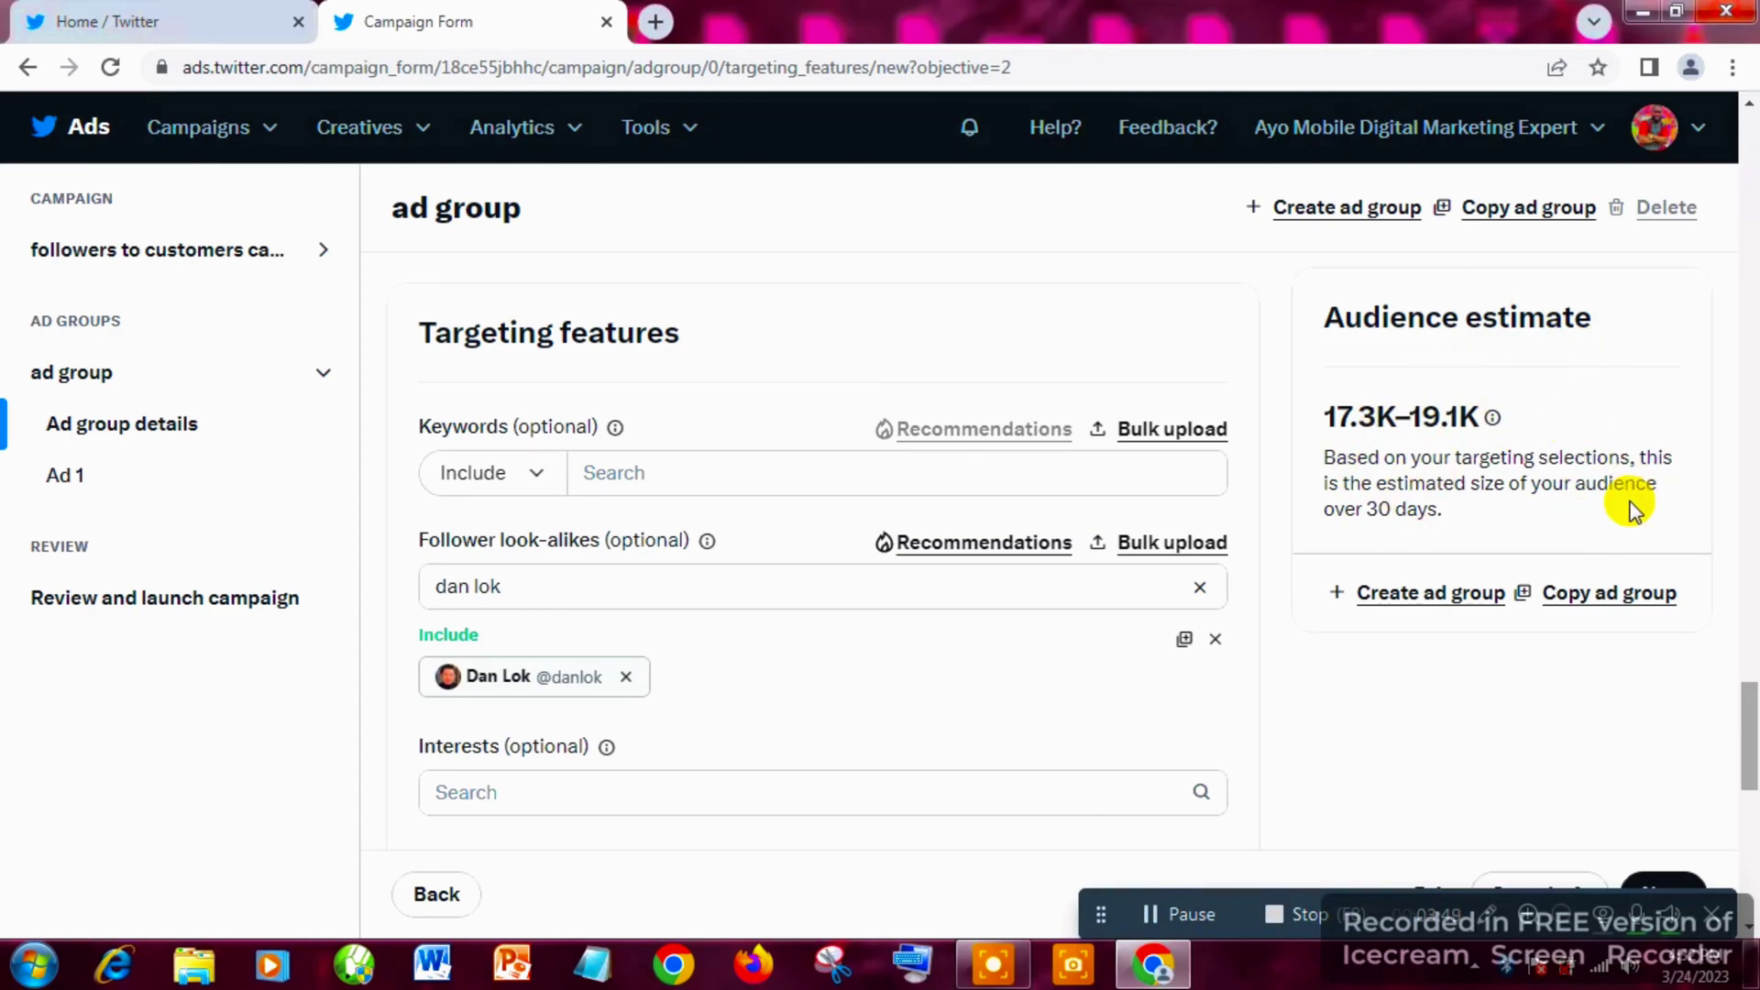
left_click(1195, 588)
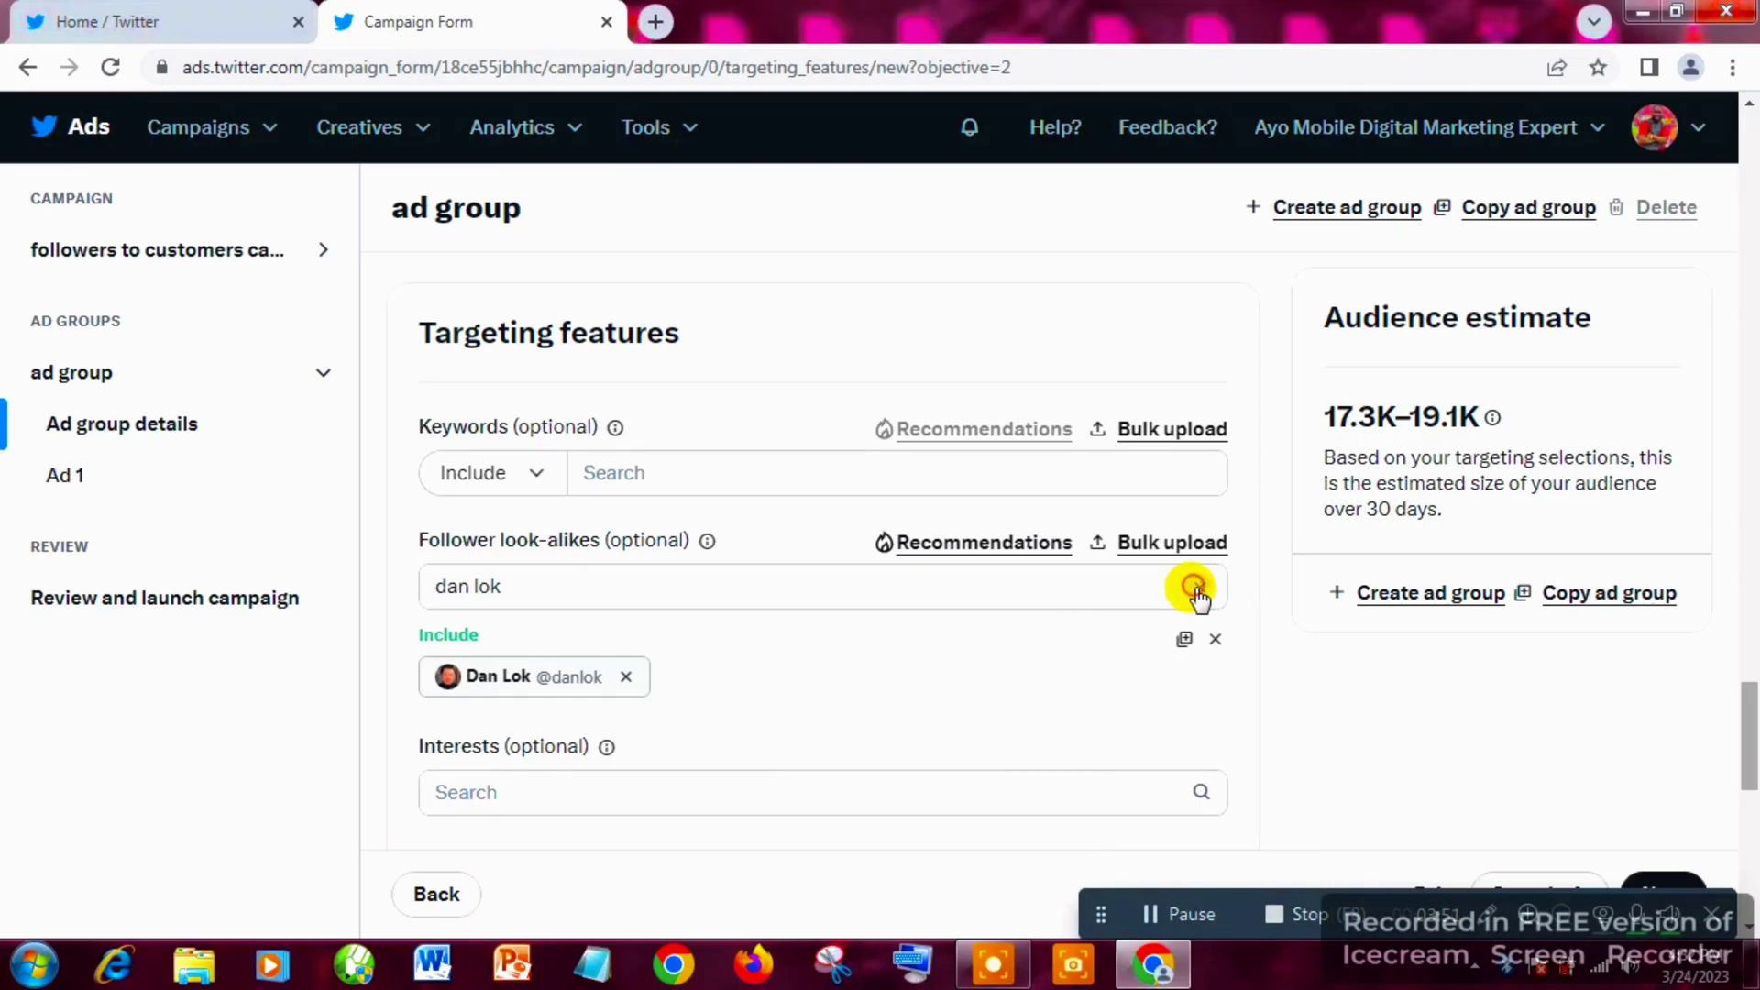
left_click(882, 592)
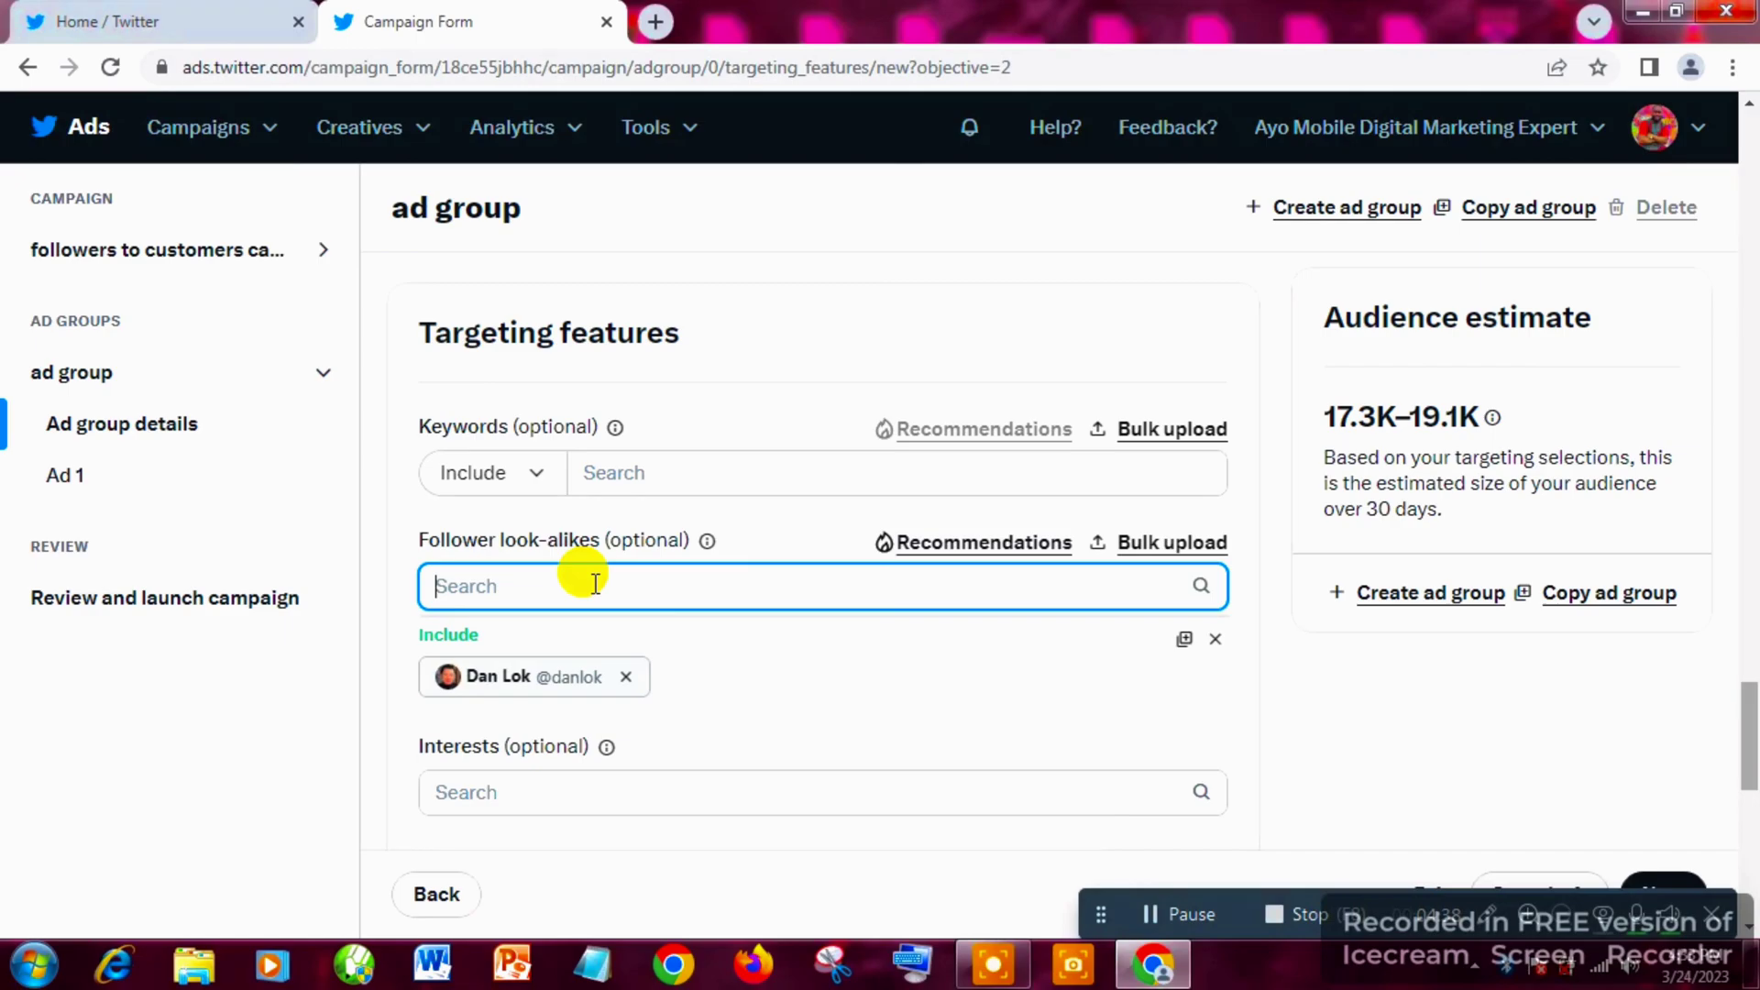
type("elon m")
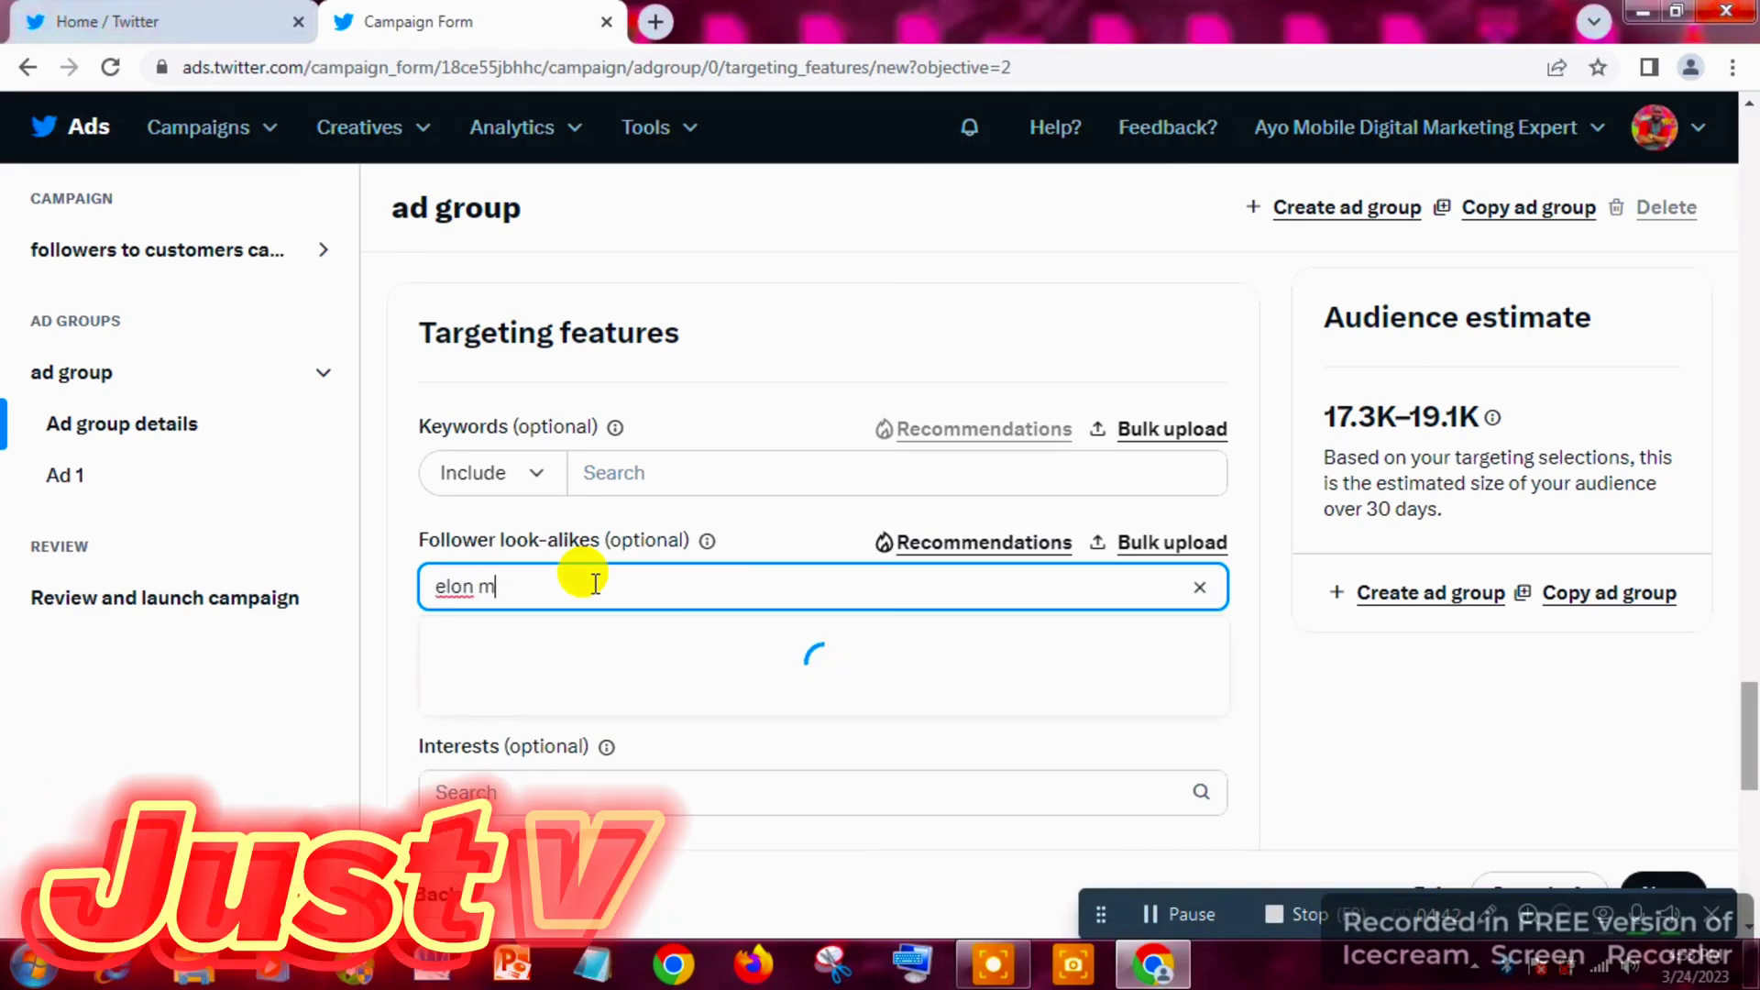
type("usk")
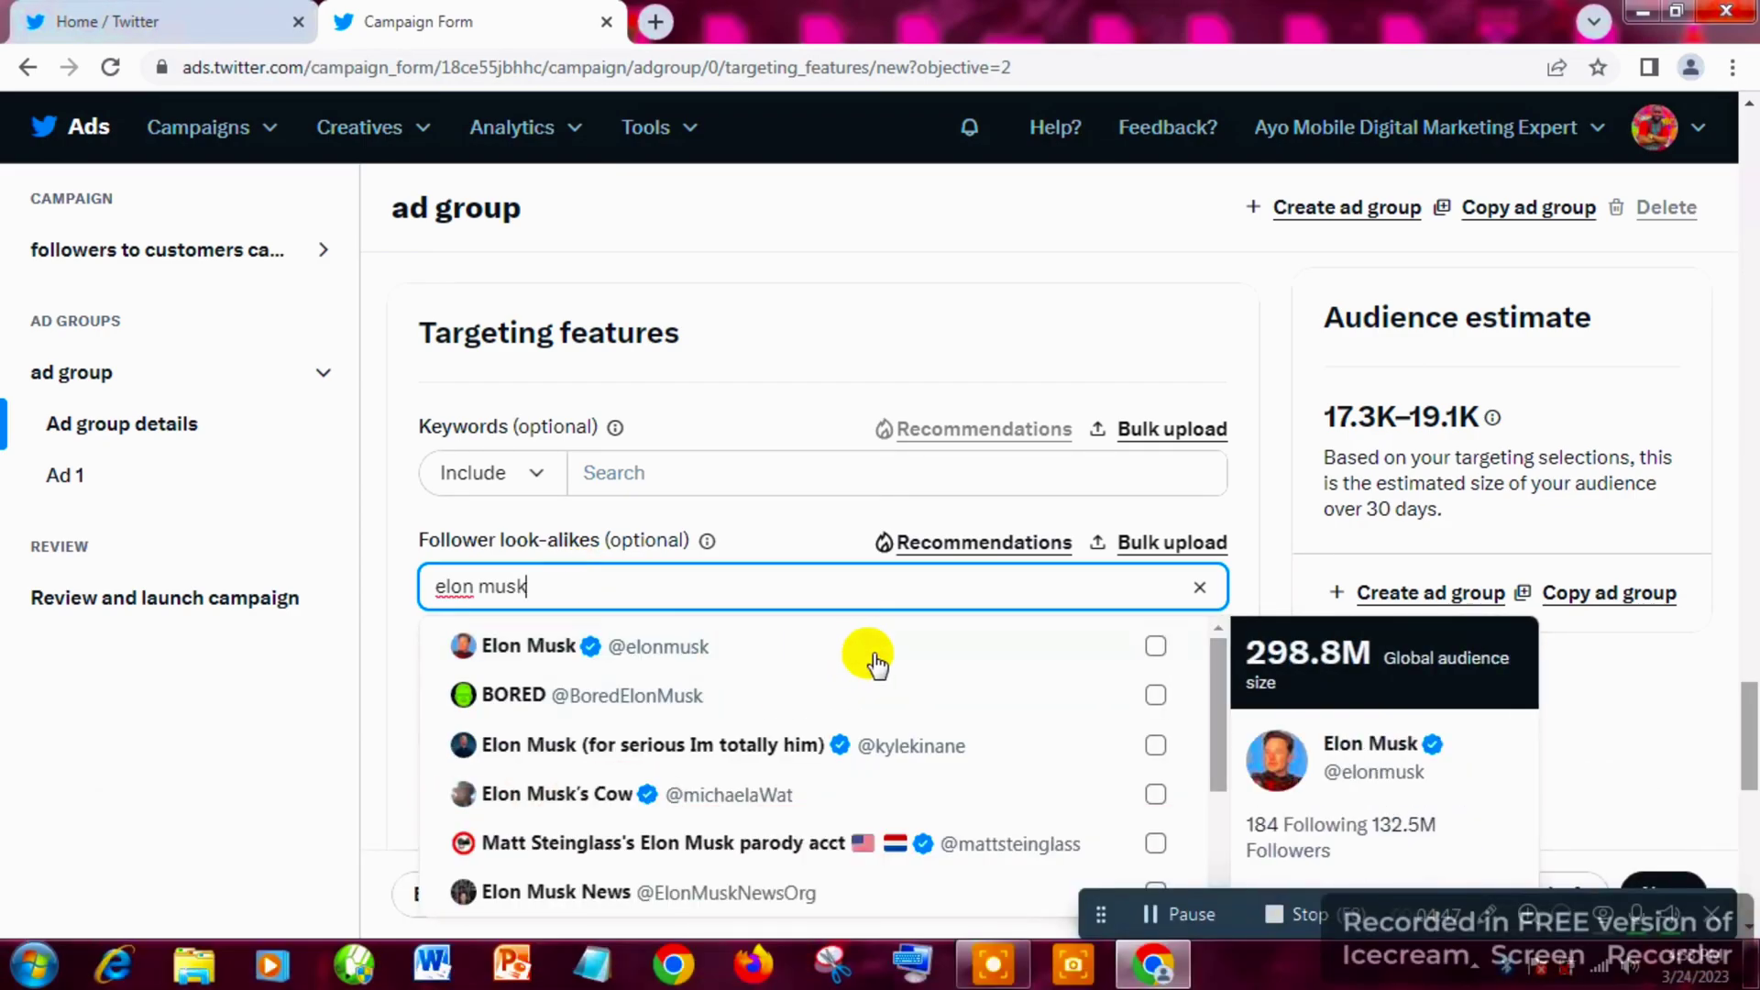
left_click(898, 653)
left_click(899, 653)
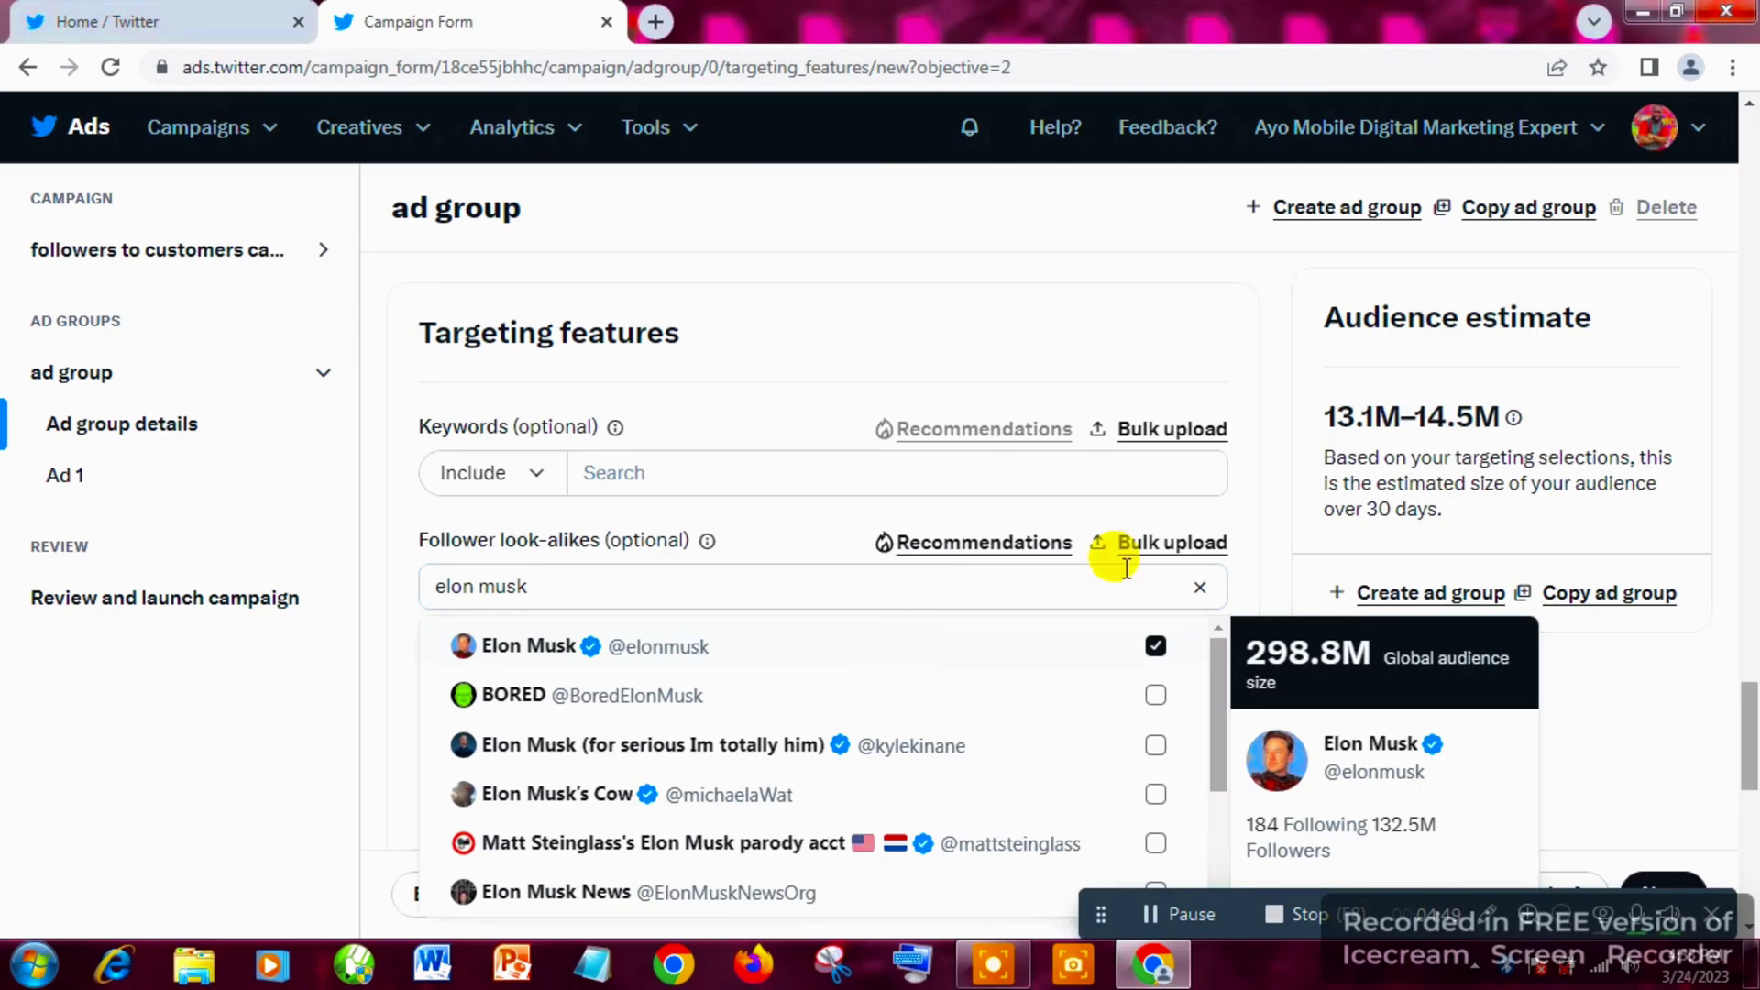
left_click(1277, 585)
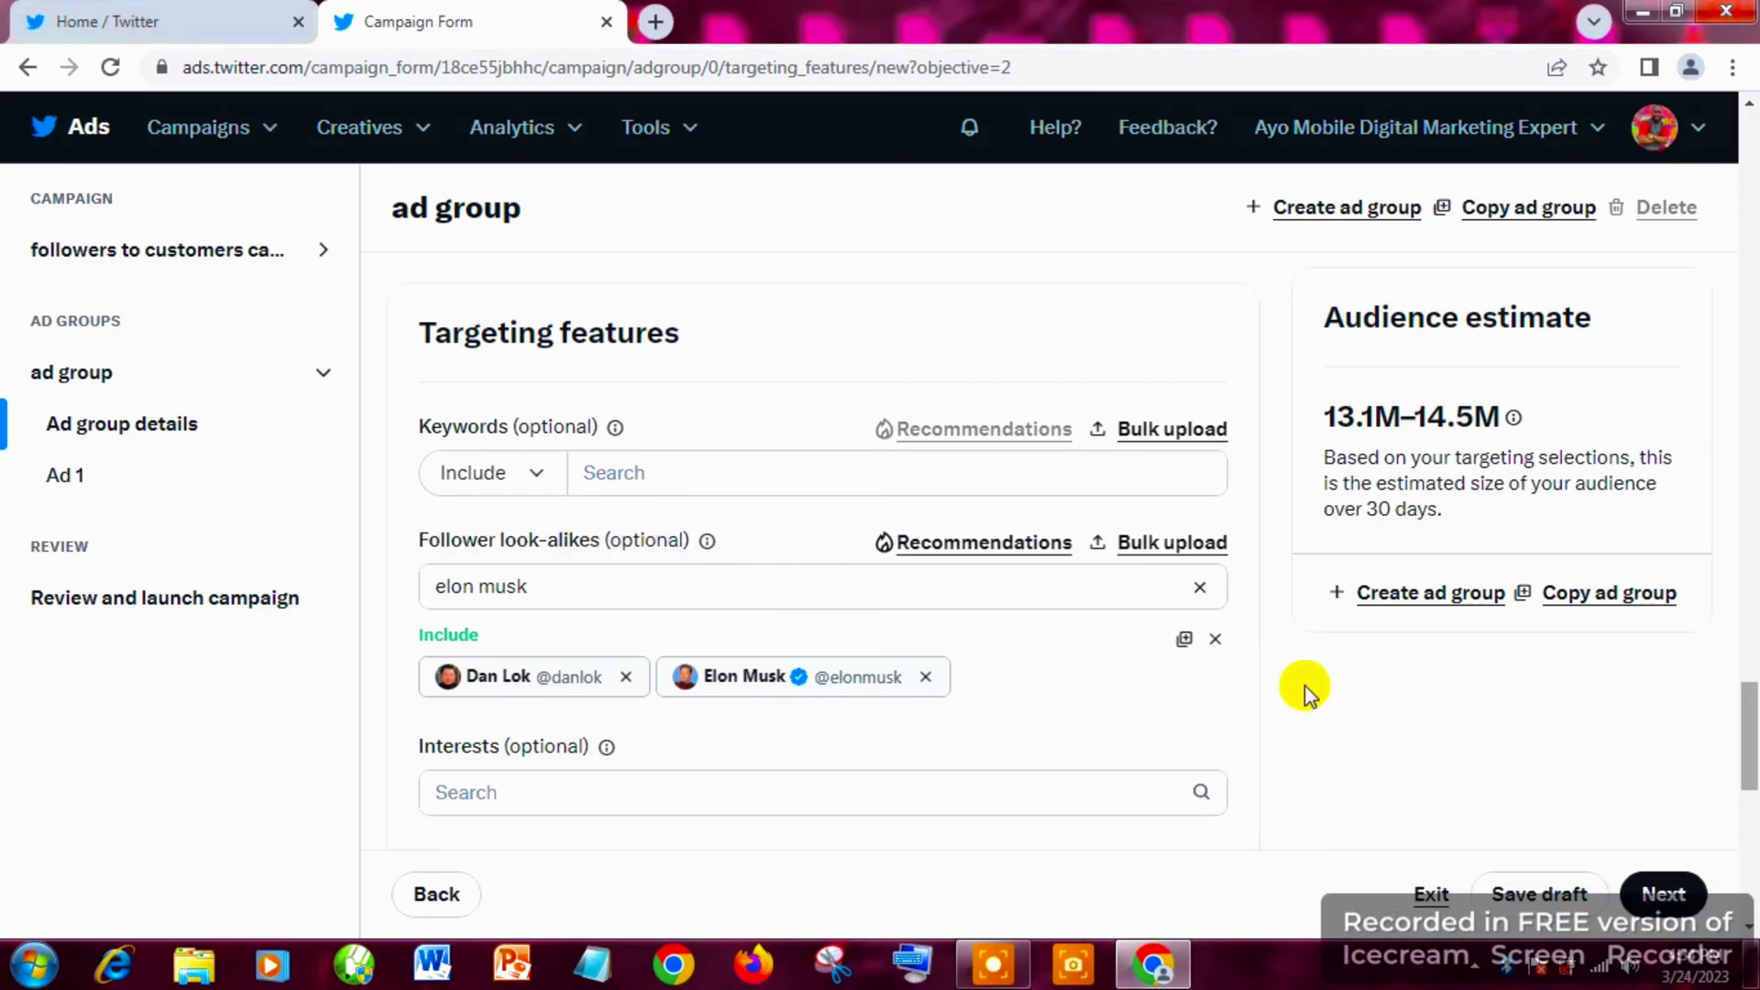
Look over the remaining targeting features and targeting strategy, and proceed to the Ad 1 details form.
scroll(1302, 681, "down", 1)
scroll(1302, 681, "down", 4)
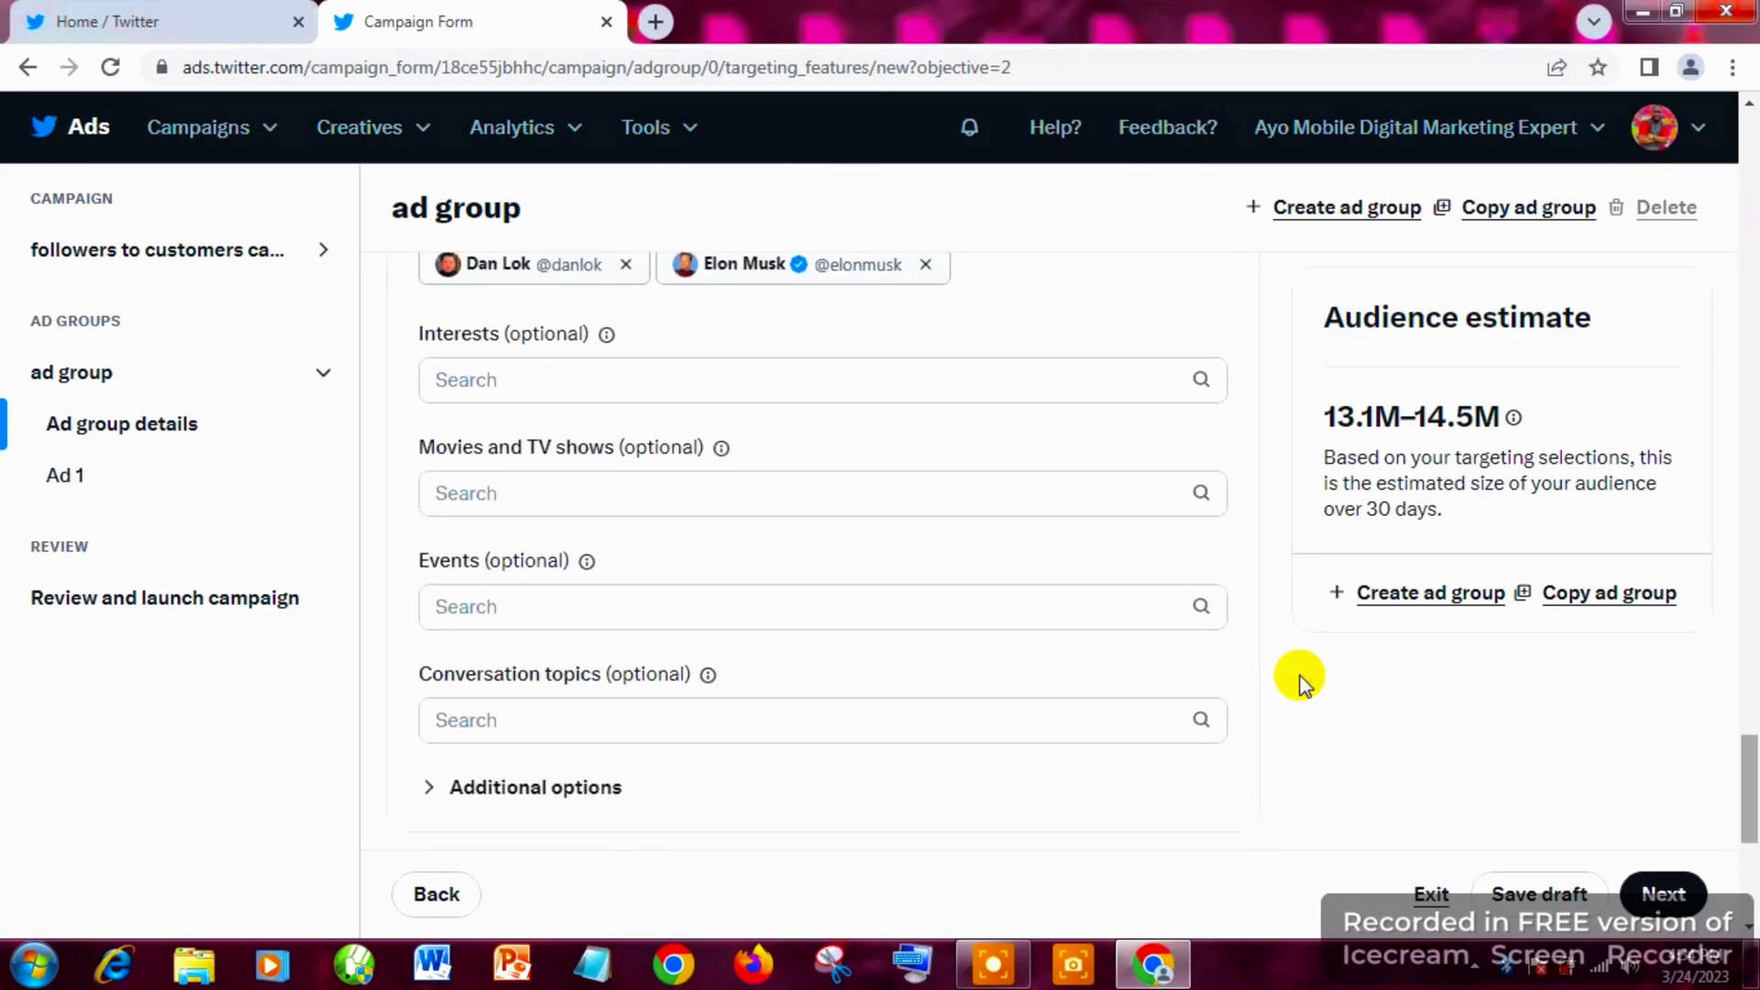
scroll(1302, 681, "down", 1)
scroll(1302, 680, "down", 4)
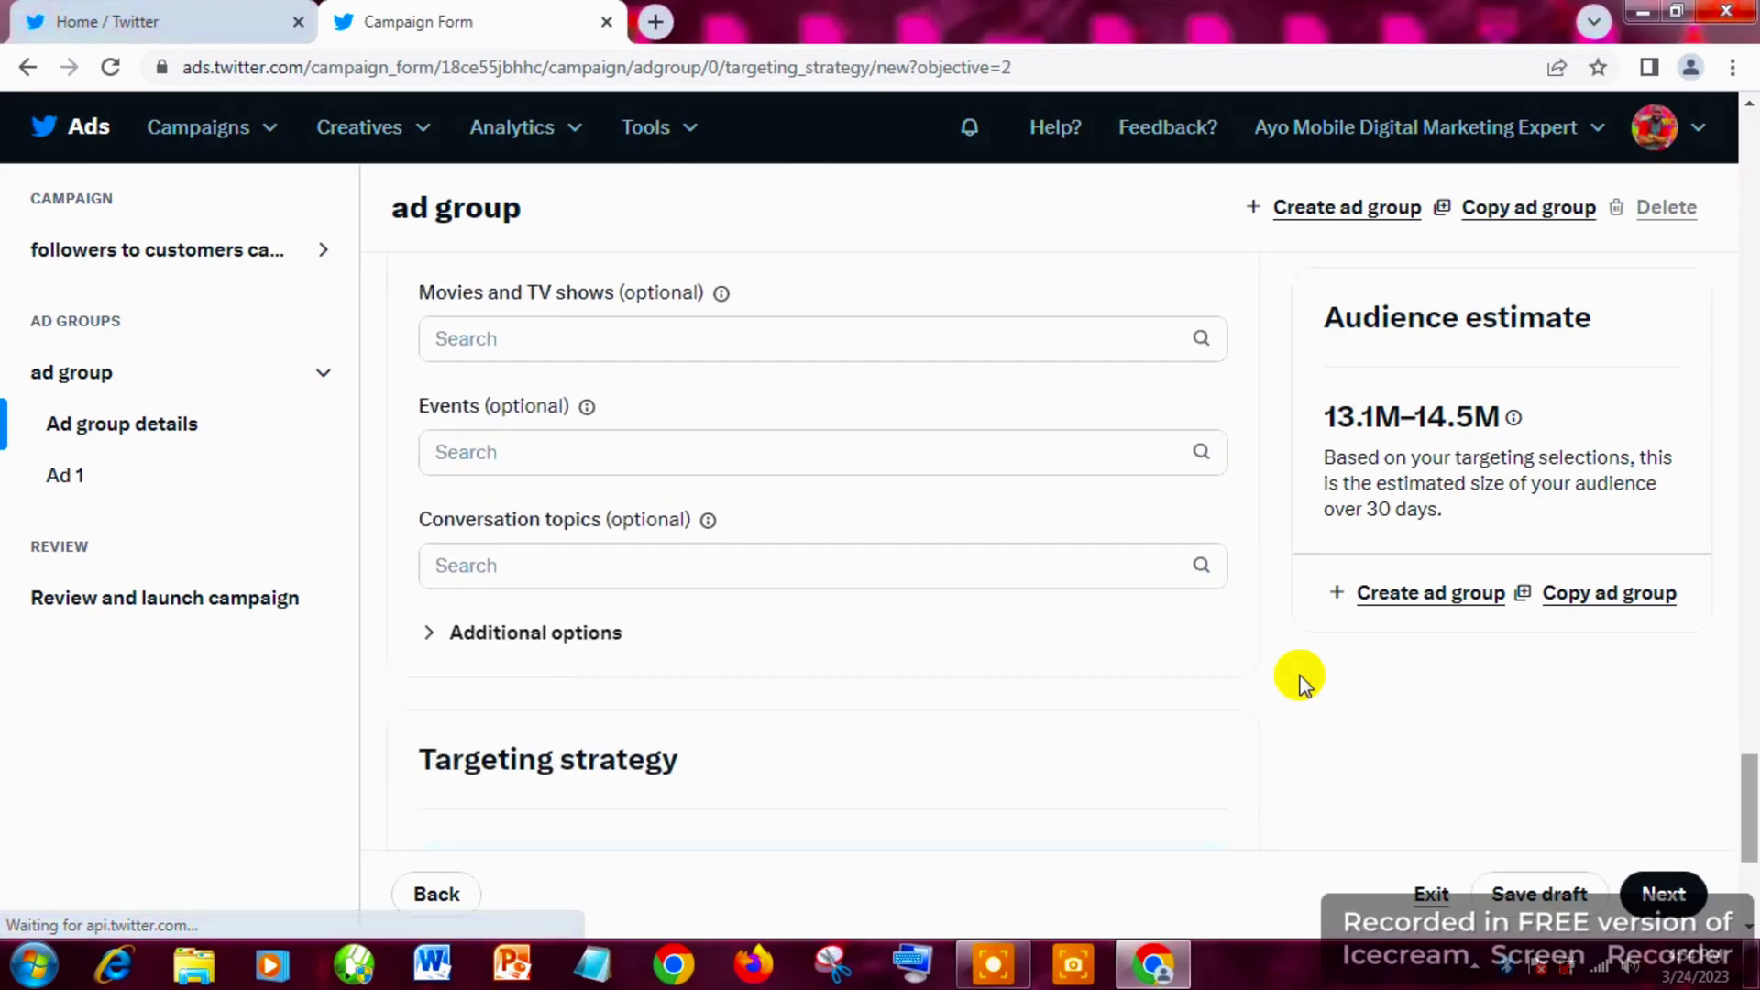
scroll(1302, 680, "down", 2)
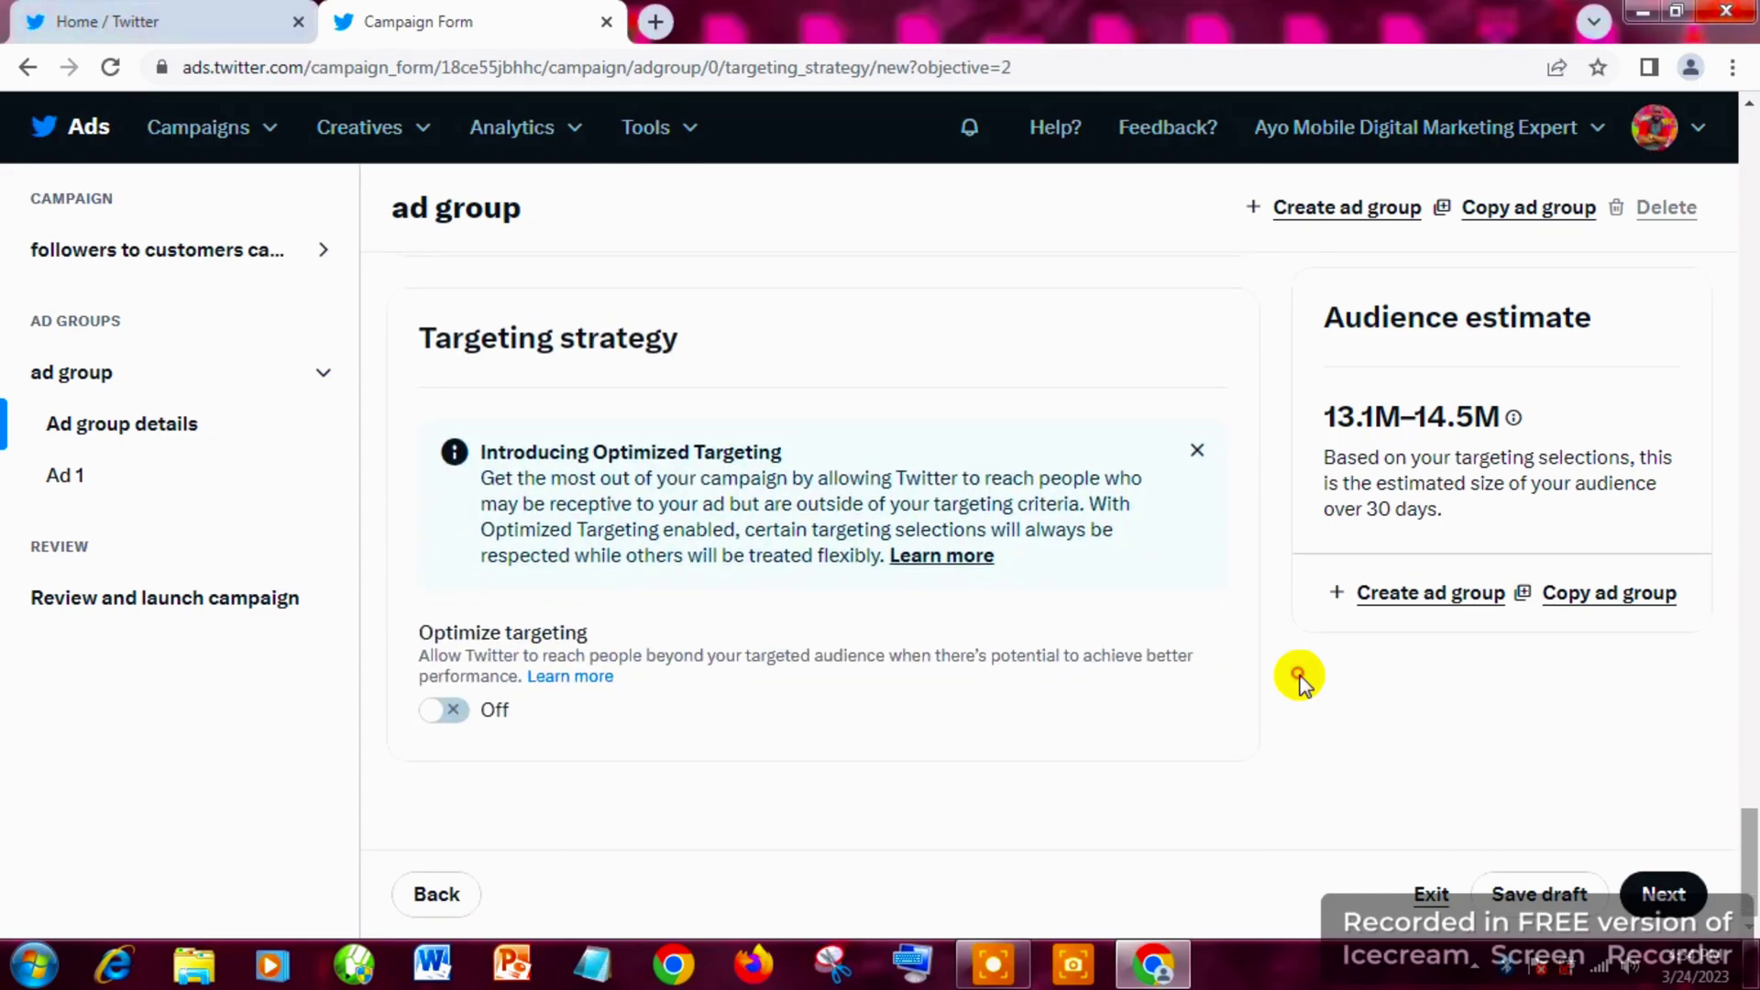
double_click(1300, 678)
left_click(1667, 896)
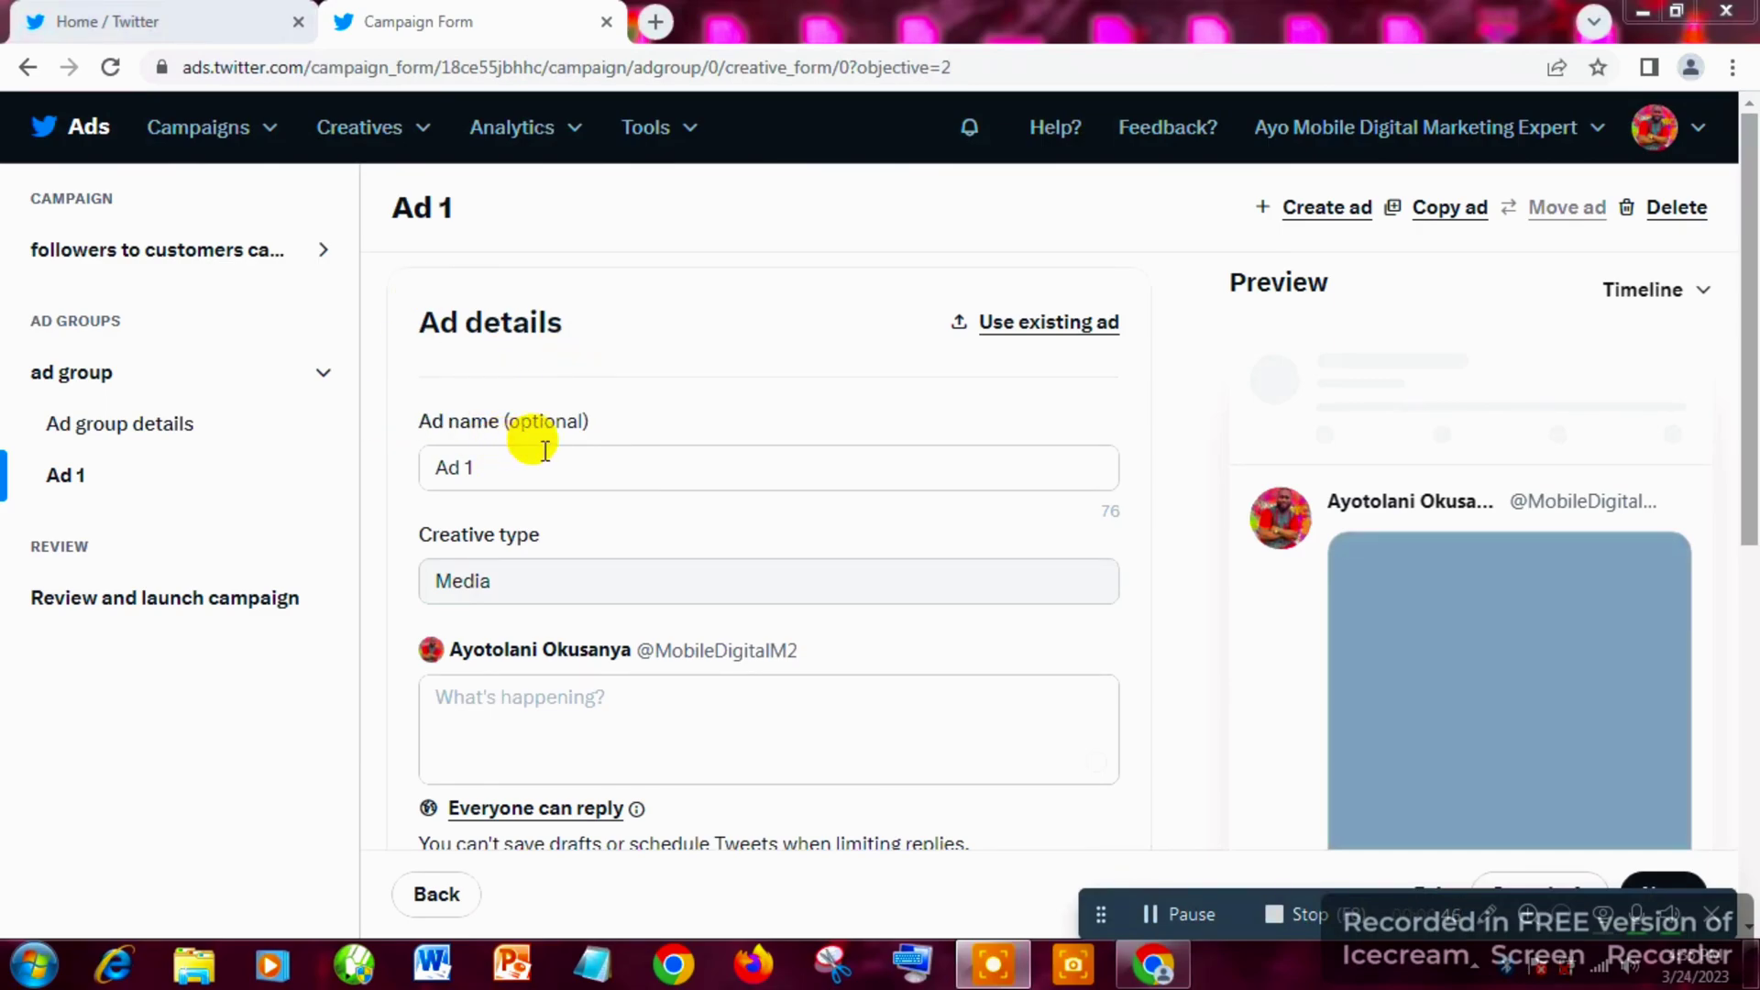
Review the ad name, creative type, Tweet text and media format settings of Ad 1.
left_click(477, 469)
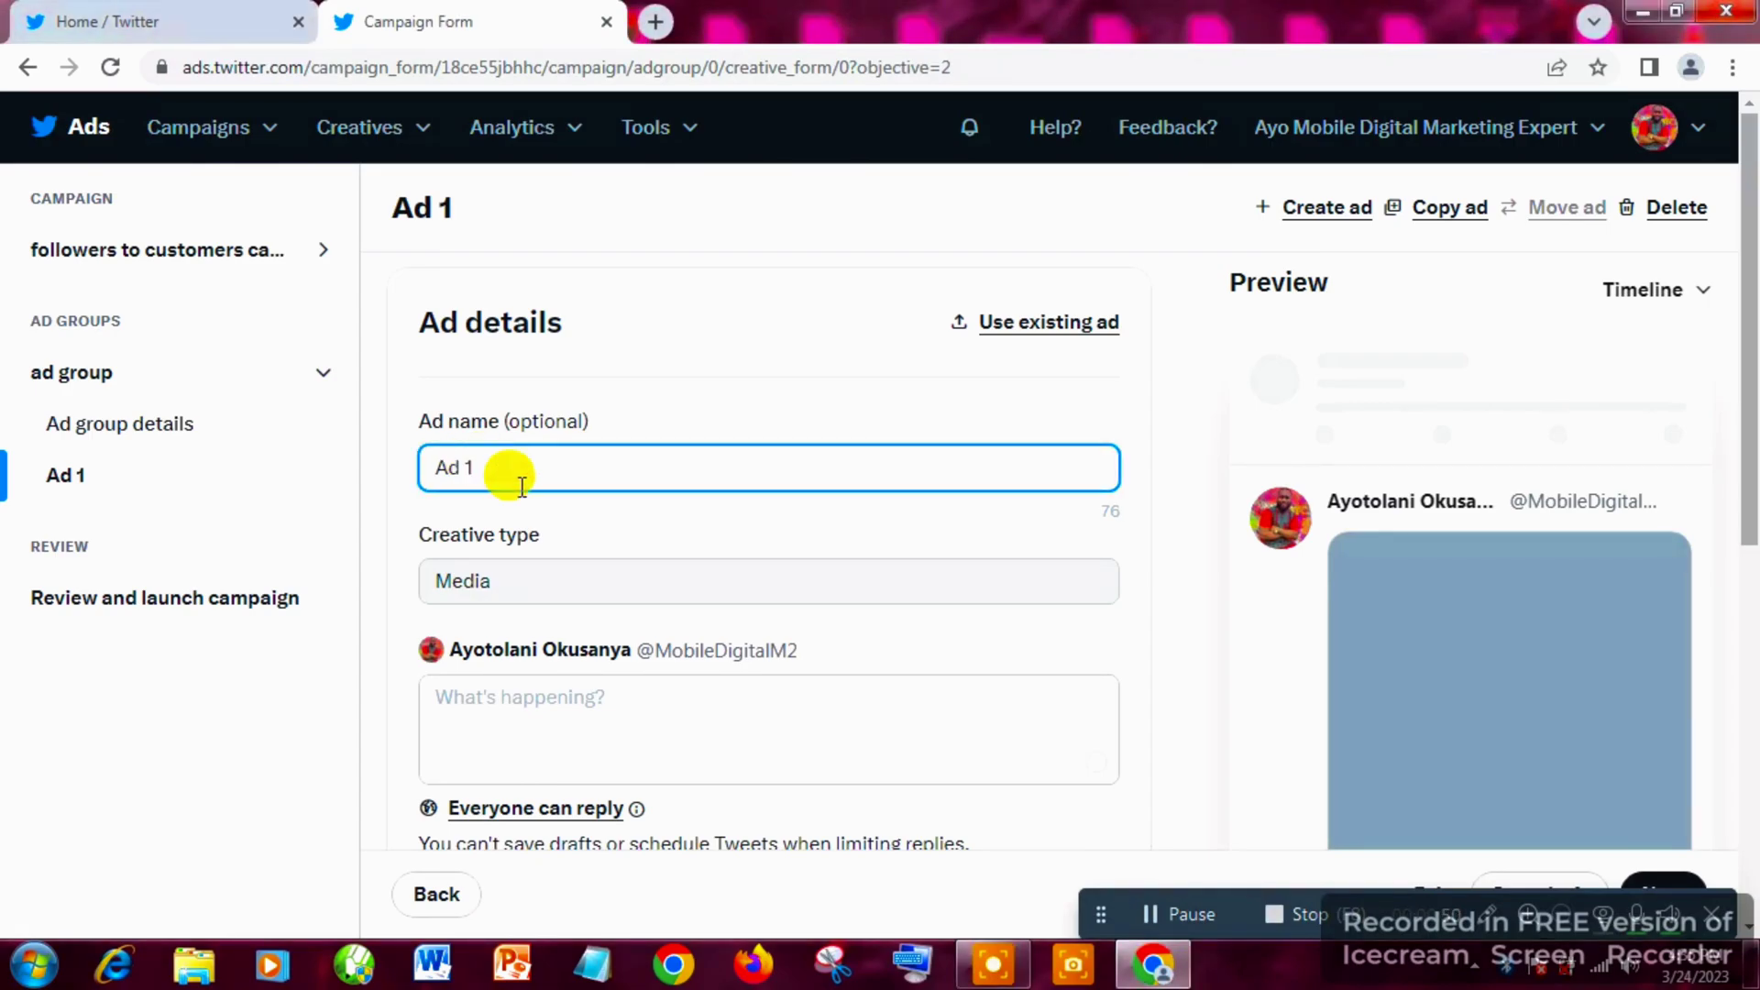
left_click(600, 530)
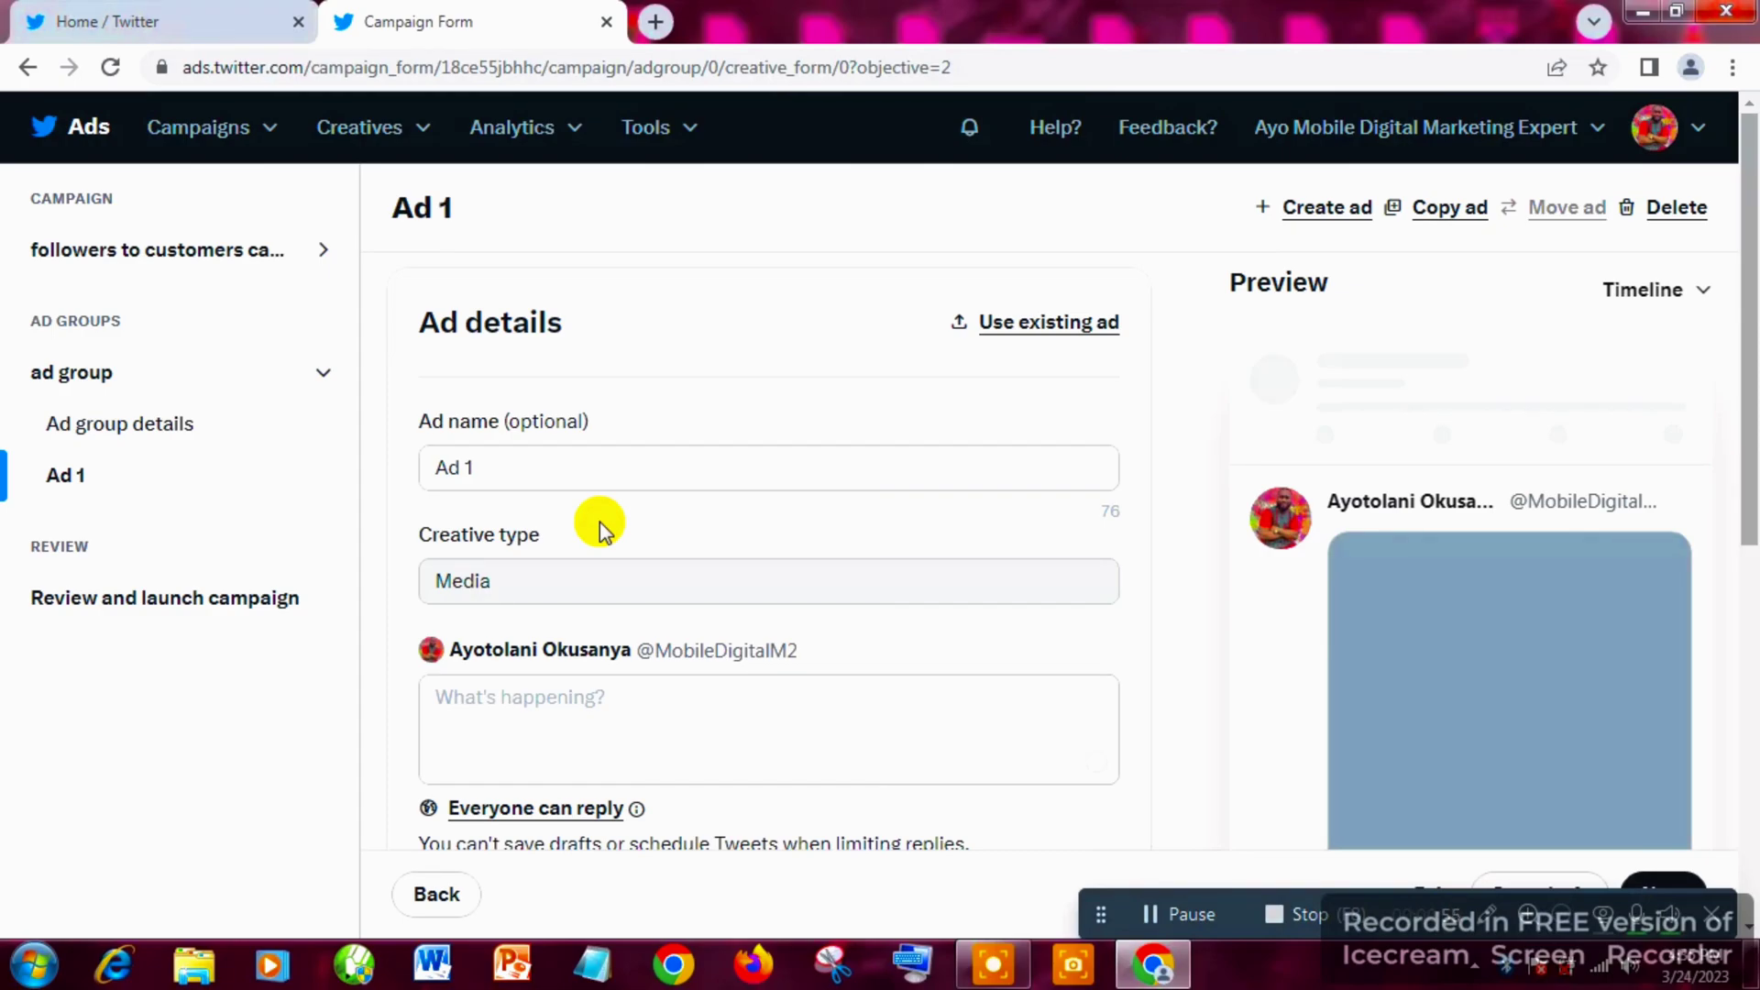
scroll(600, 530, "down", 1)
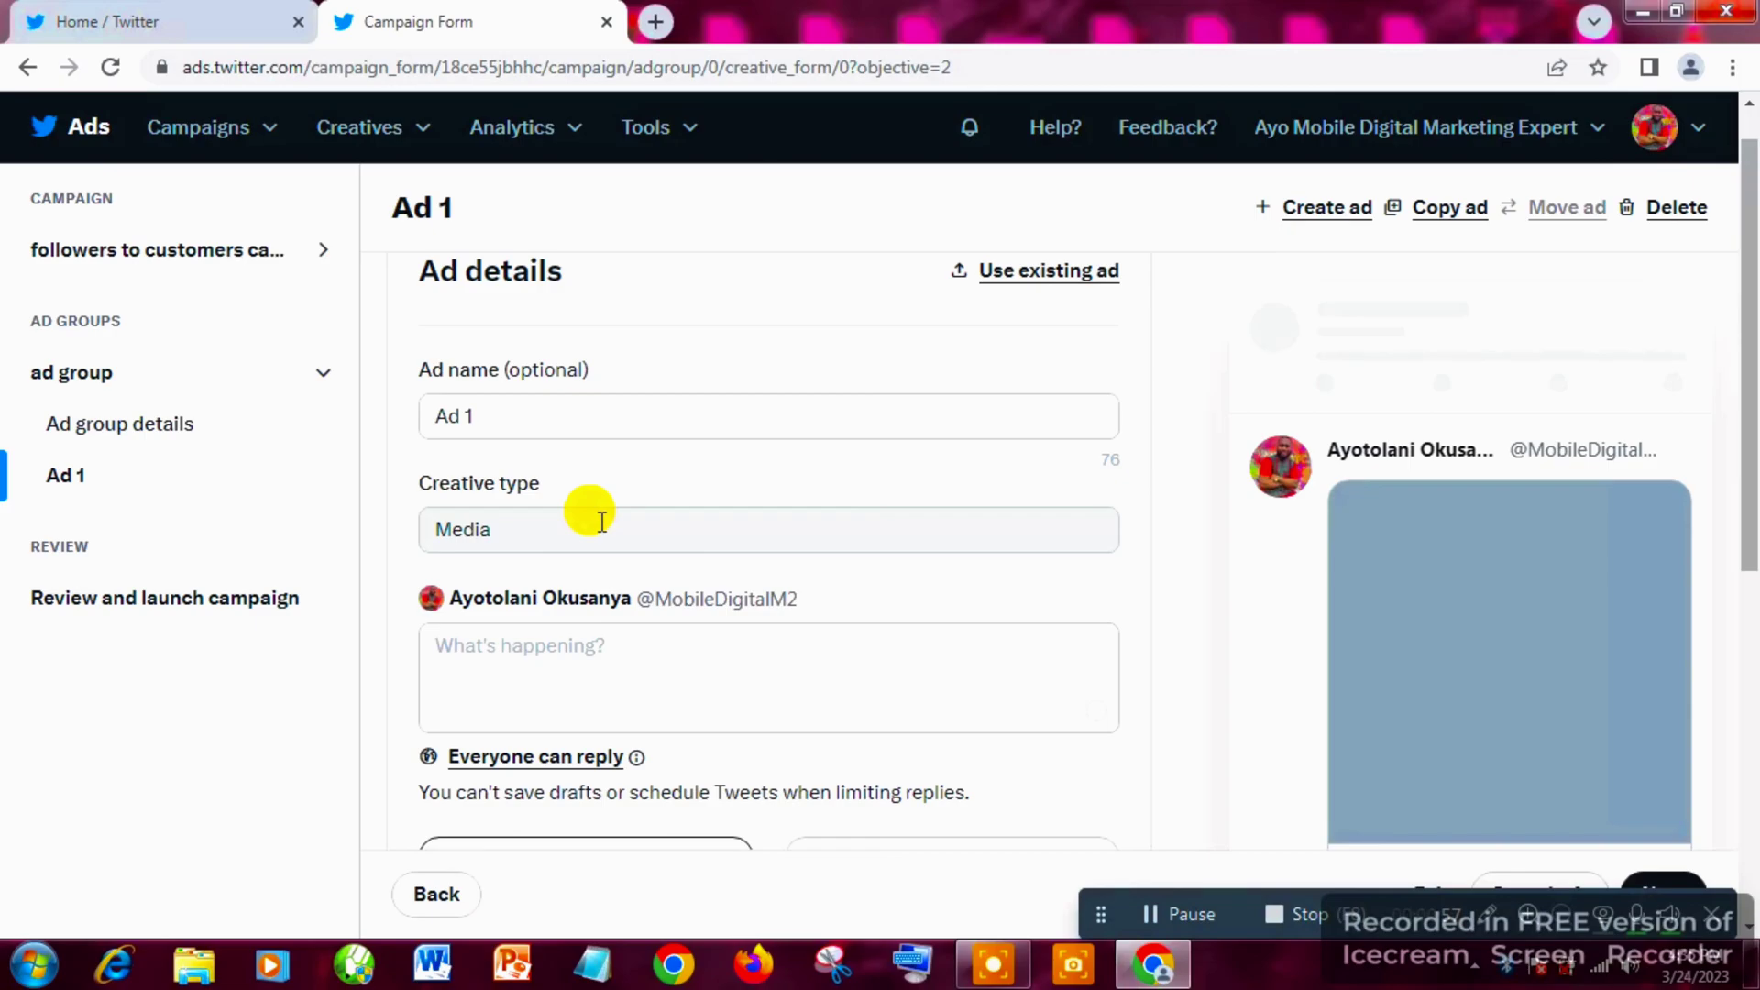
scroll(601, 521, "down", 3)
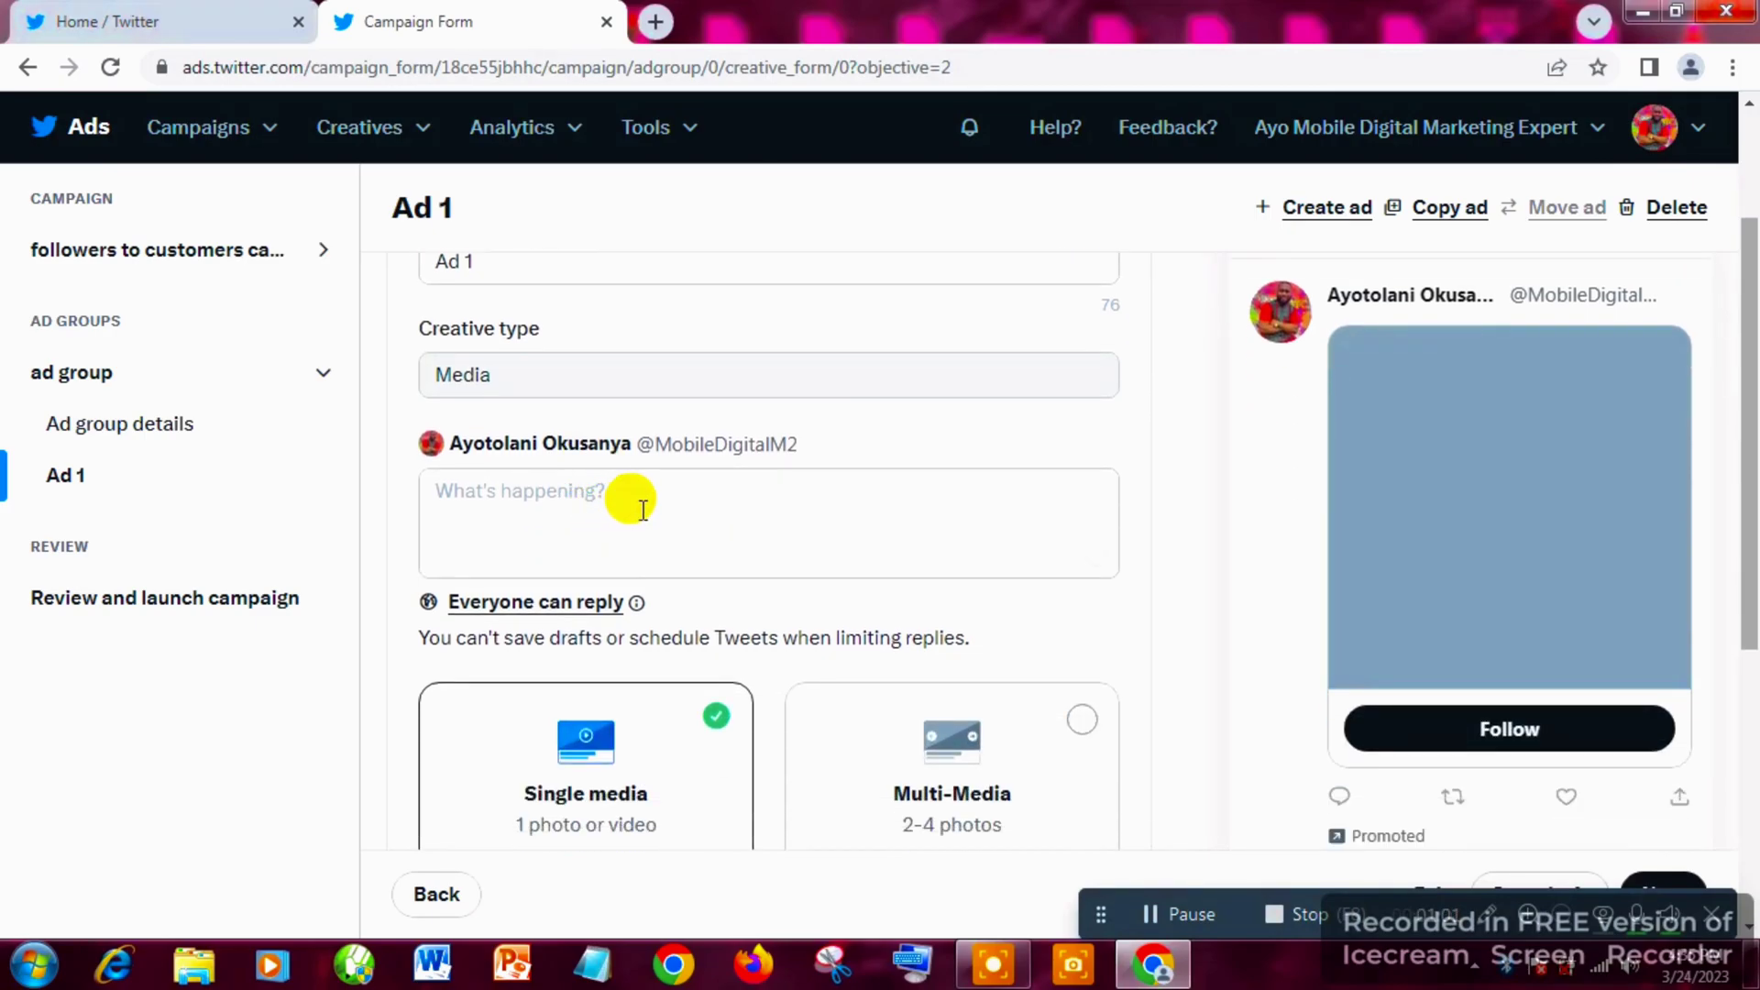
Enter the Tweet text "Join Our Intensive Mentorship Class On How To Run Twitter Ads For Your Business" for Ad 1.
left_click(643, 510)
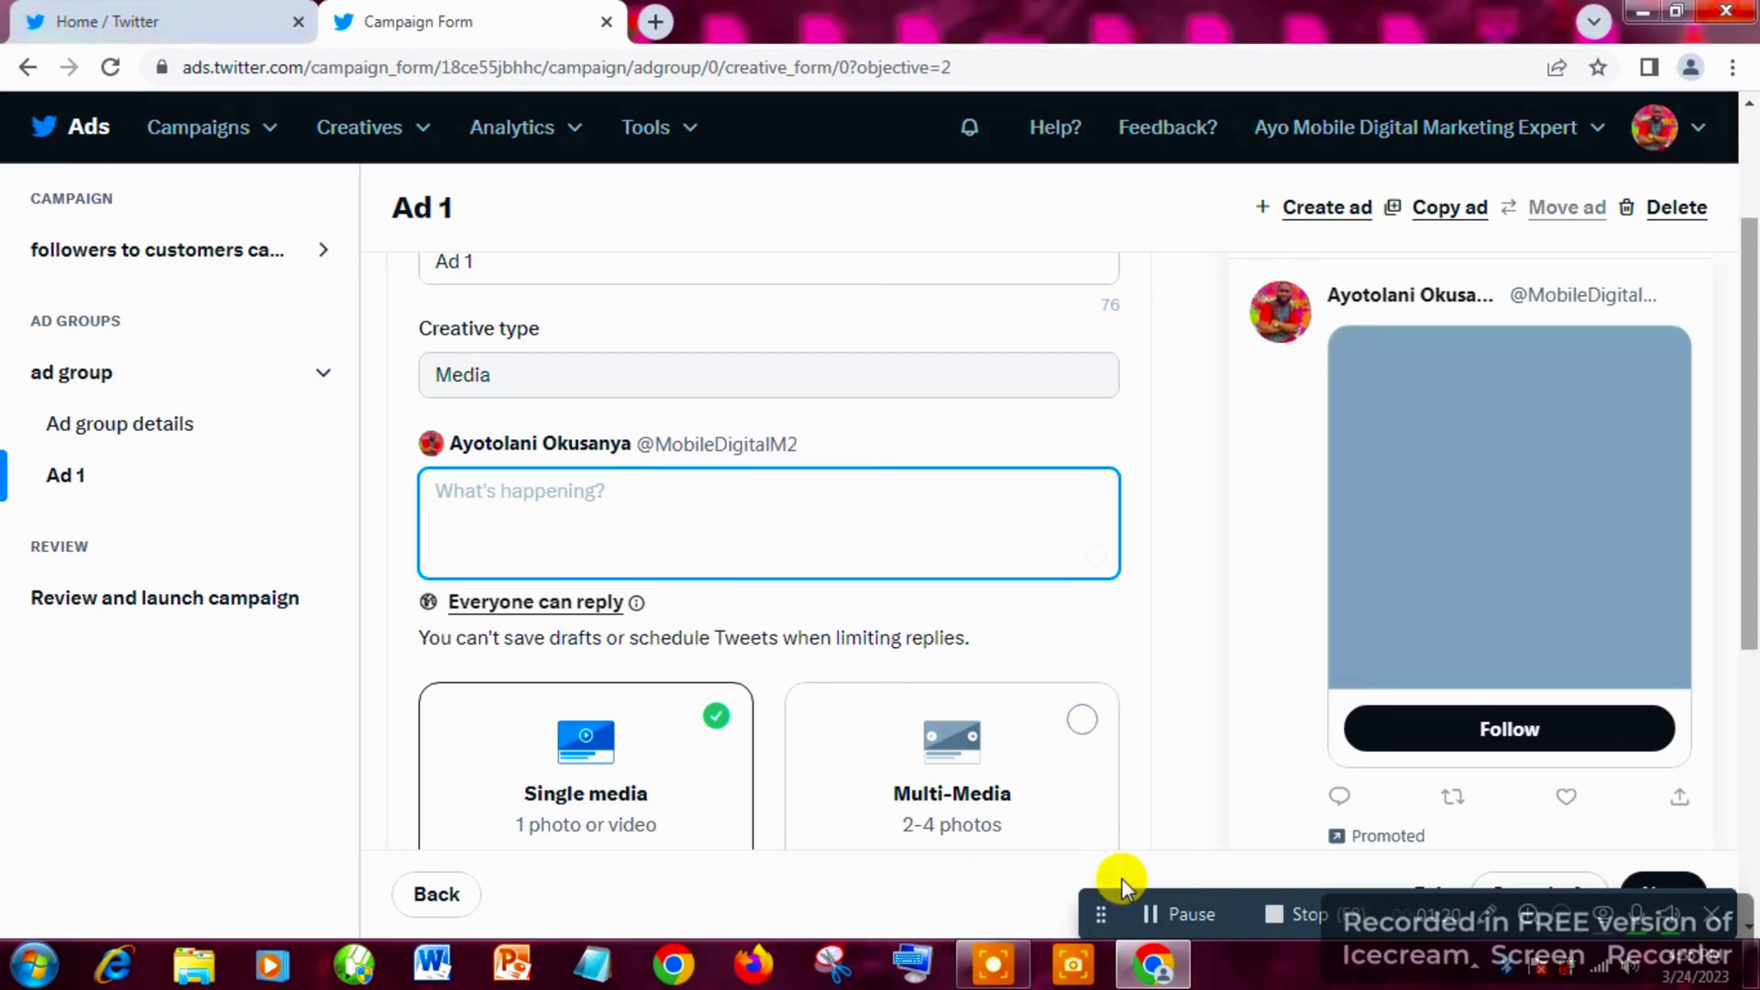
key("ctrl+v")
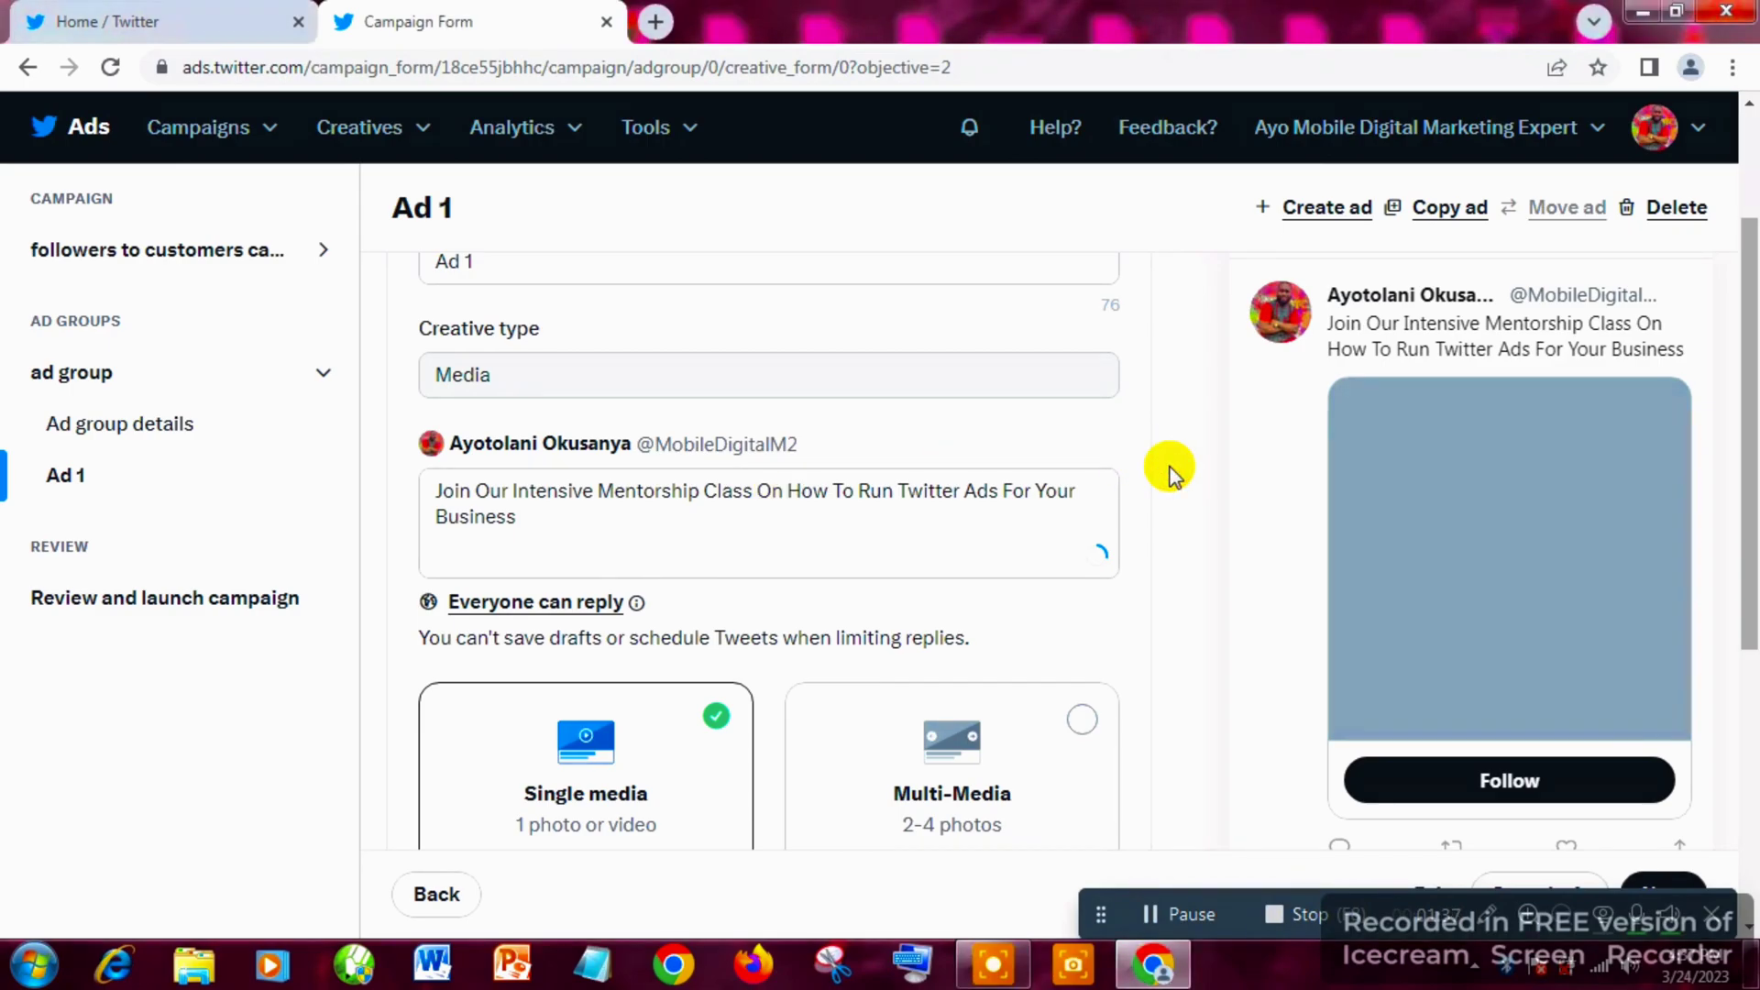
Upload the image 20220206_135738 (1).png from the Downloads folder as the single media of Ad 1.
scroll(1174, 472, "down", 2)
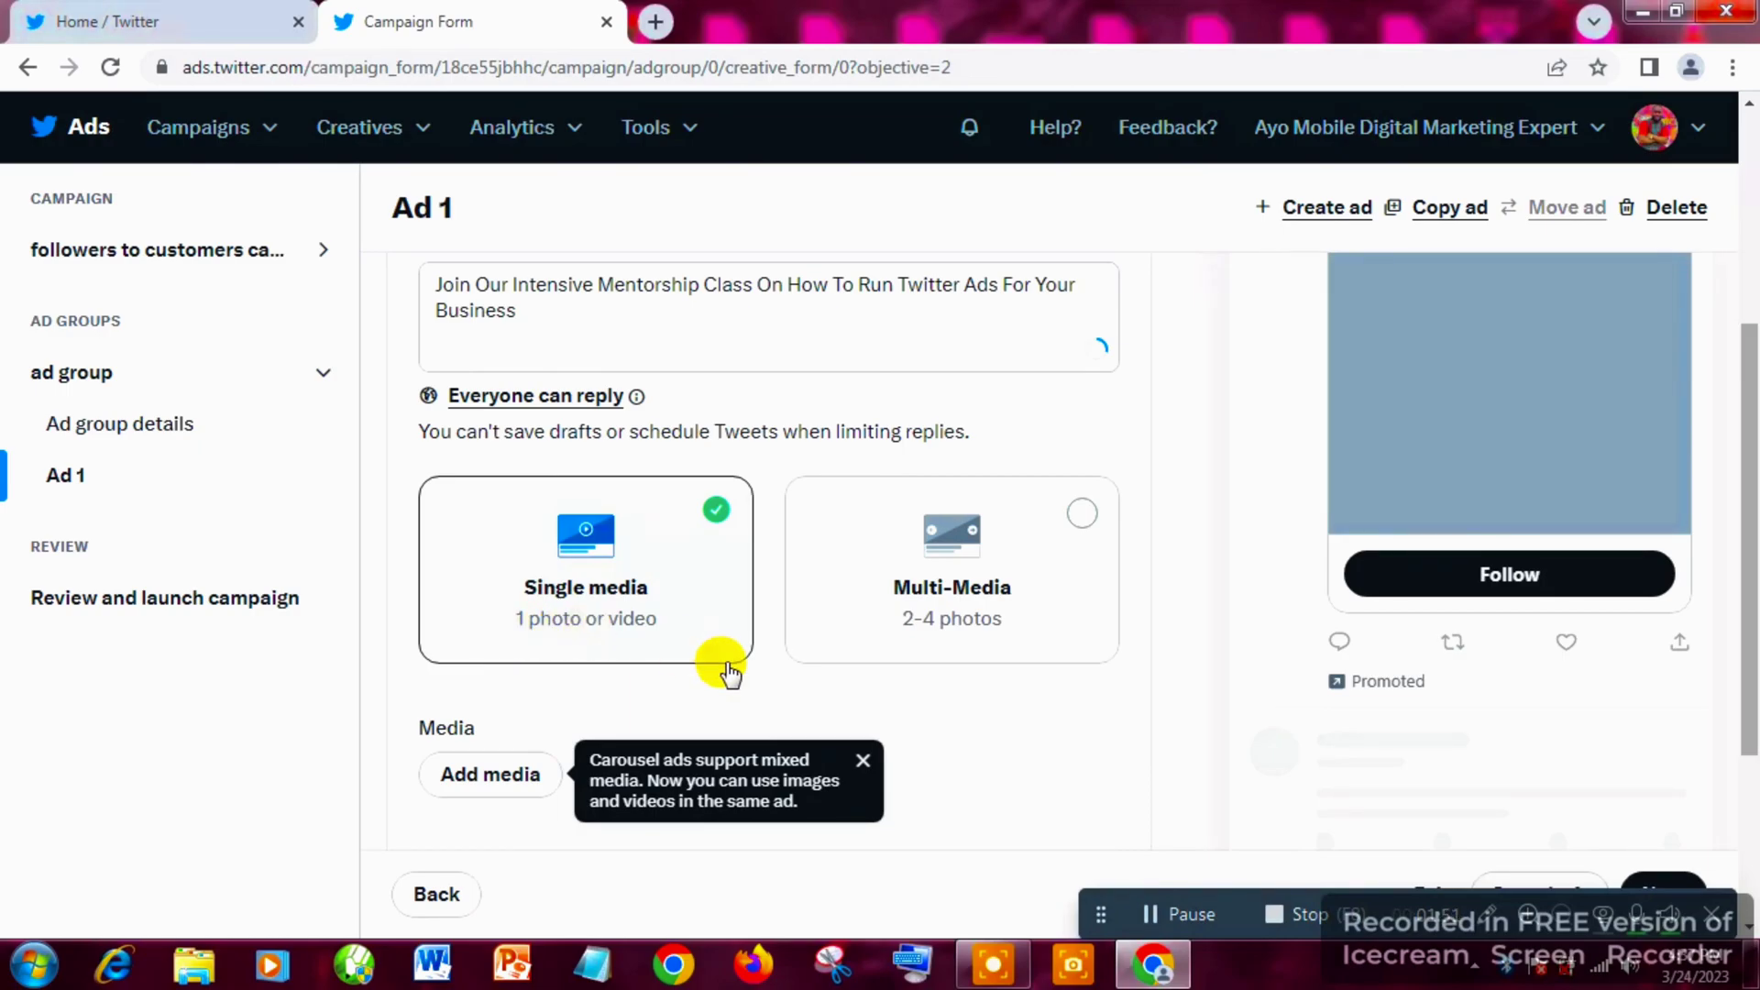
scroll(729, 674, "down", 1)
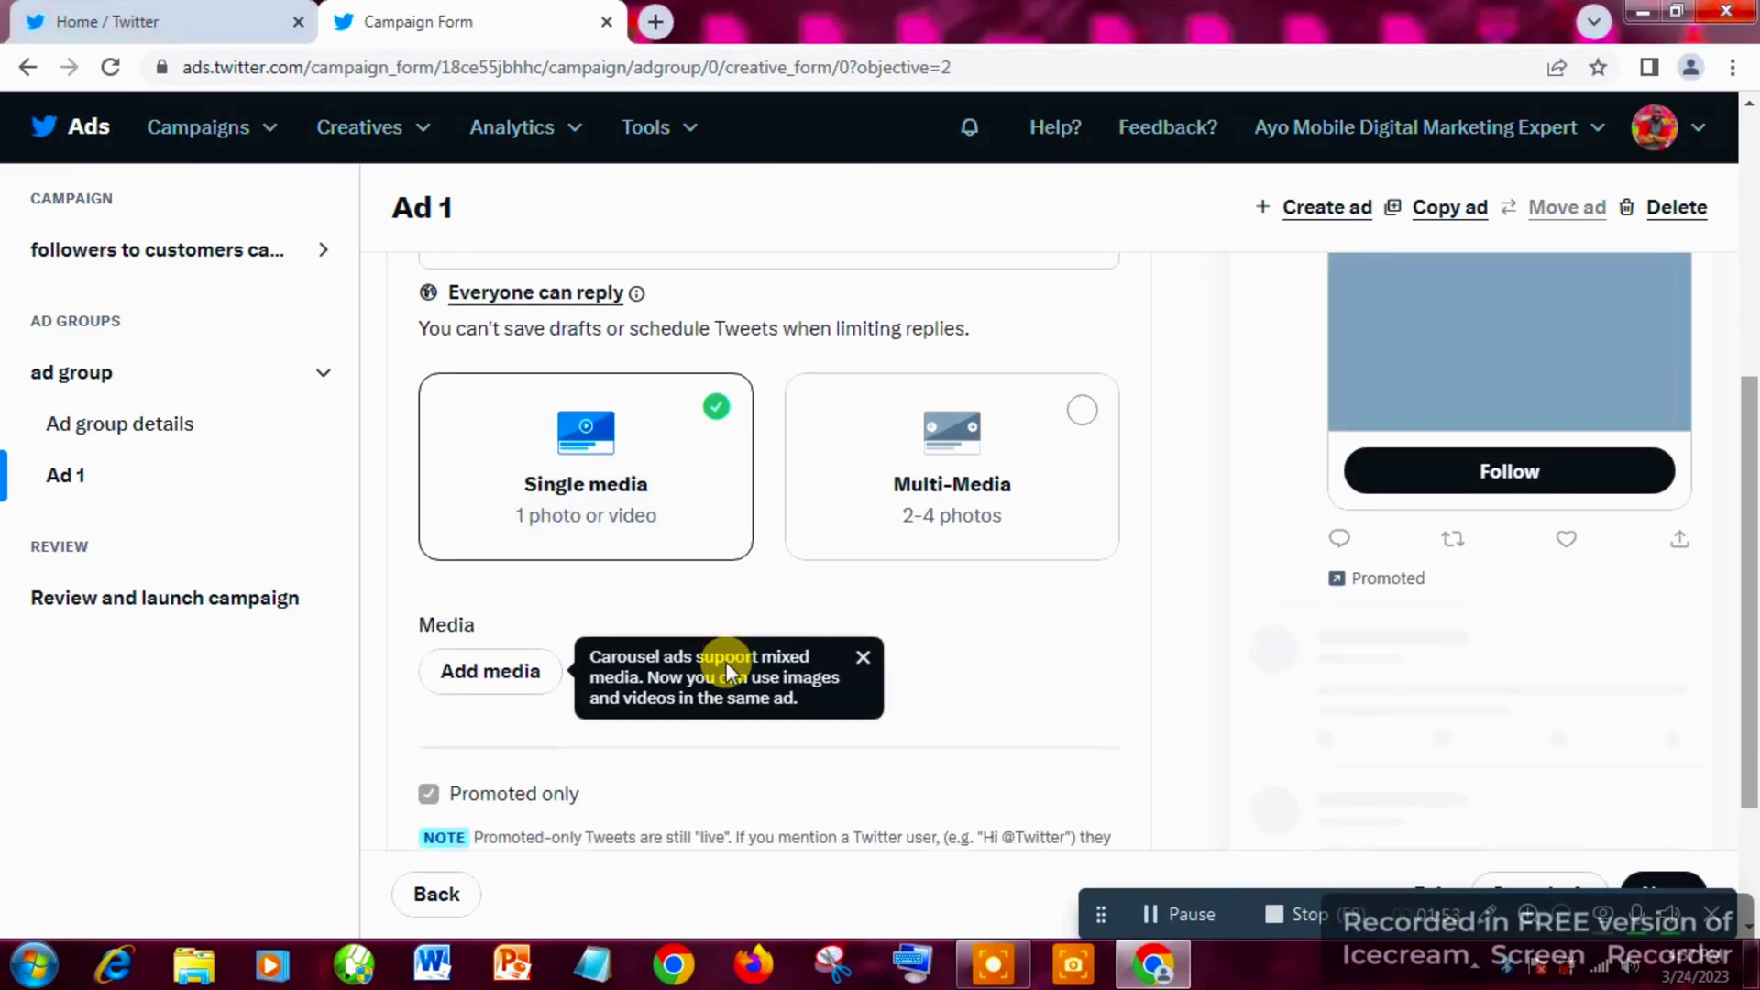
left_click(536, 686)
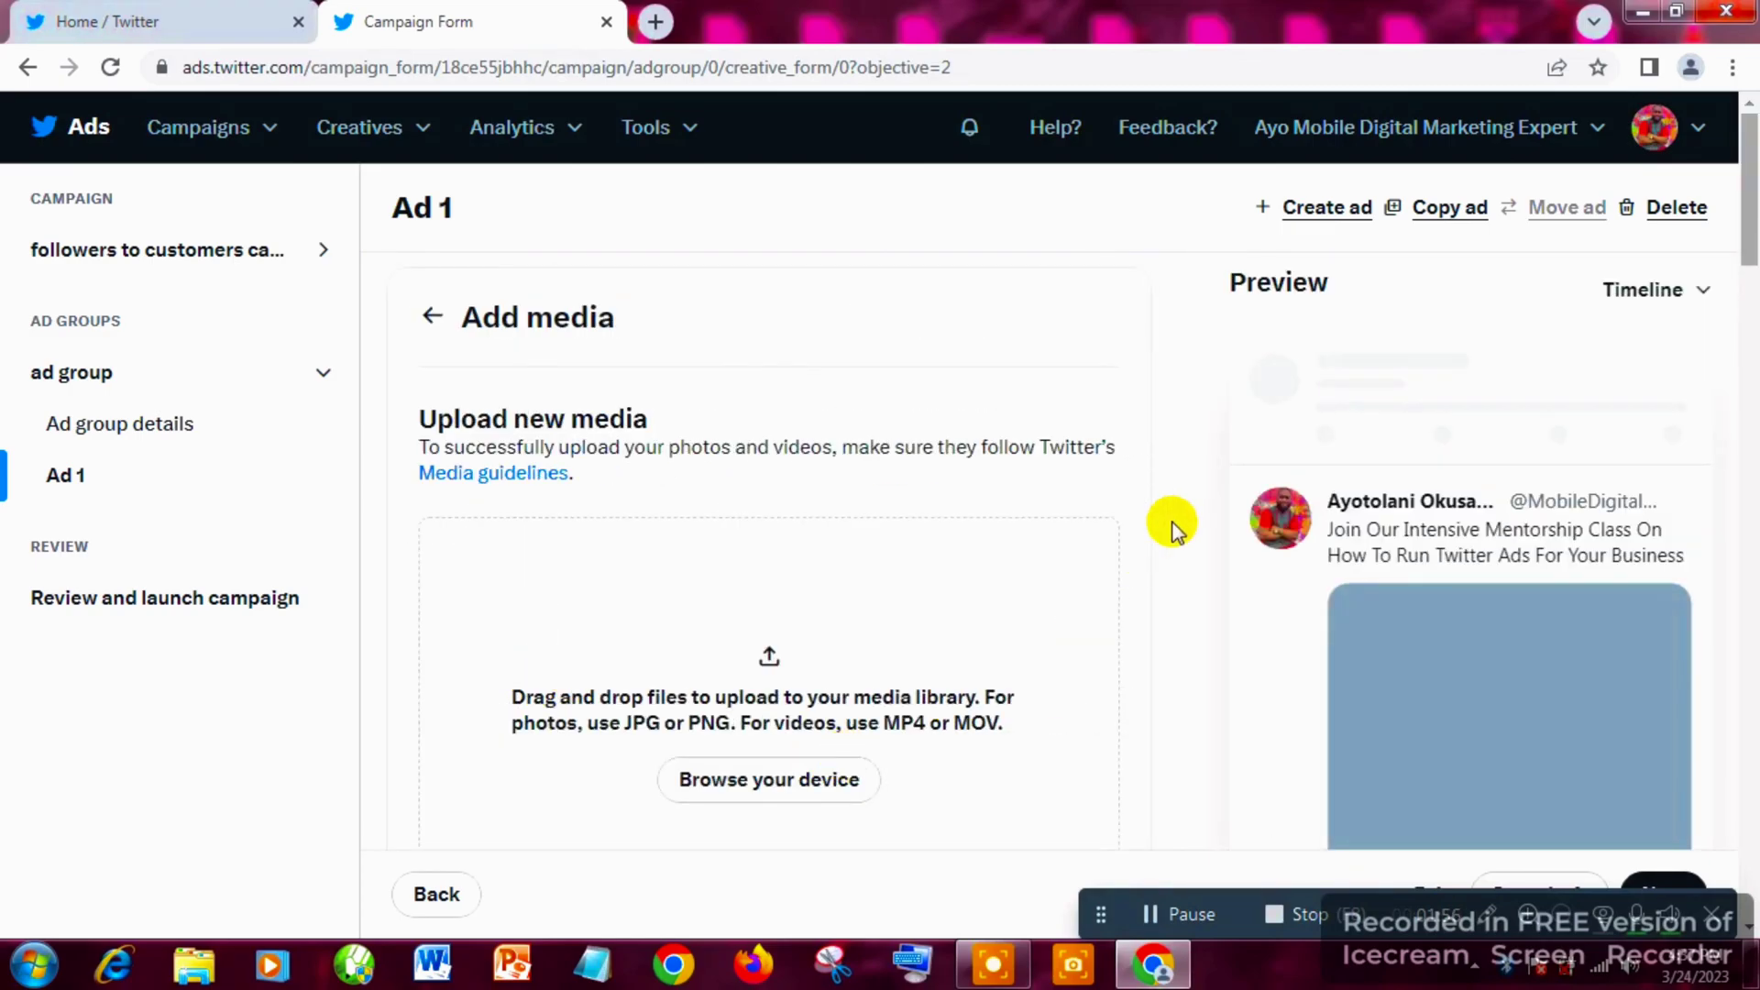
scroll(1174, 528, "down", 1)
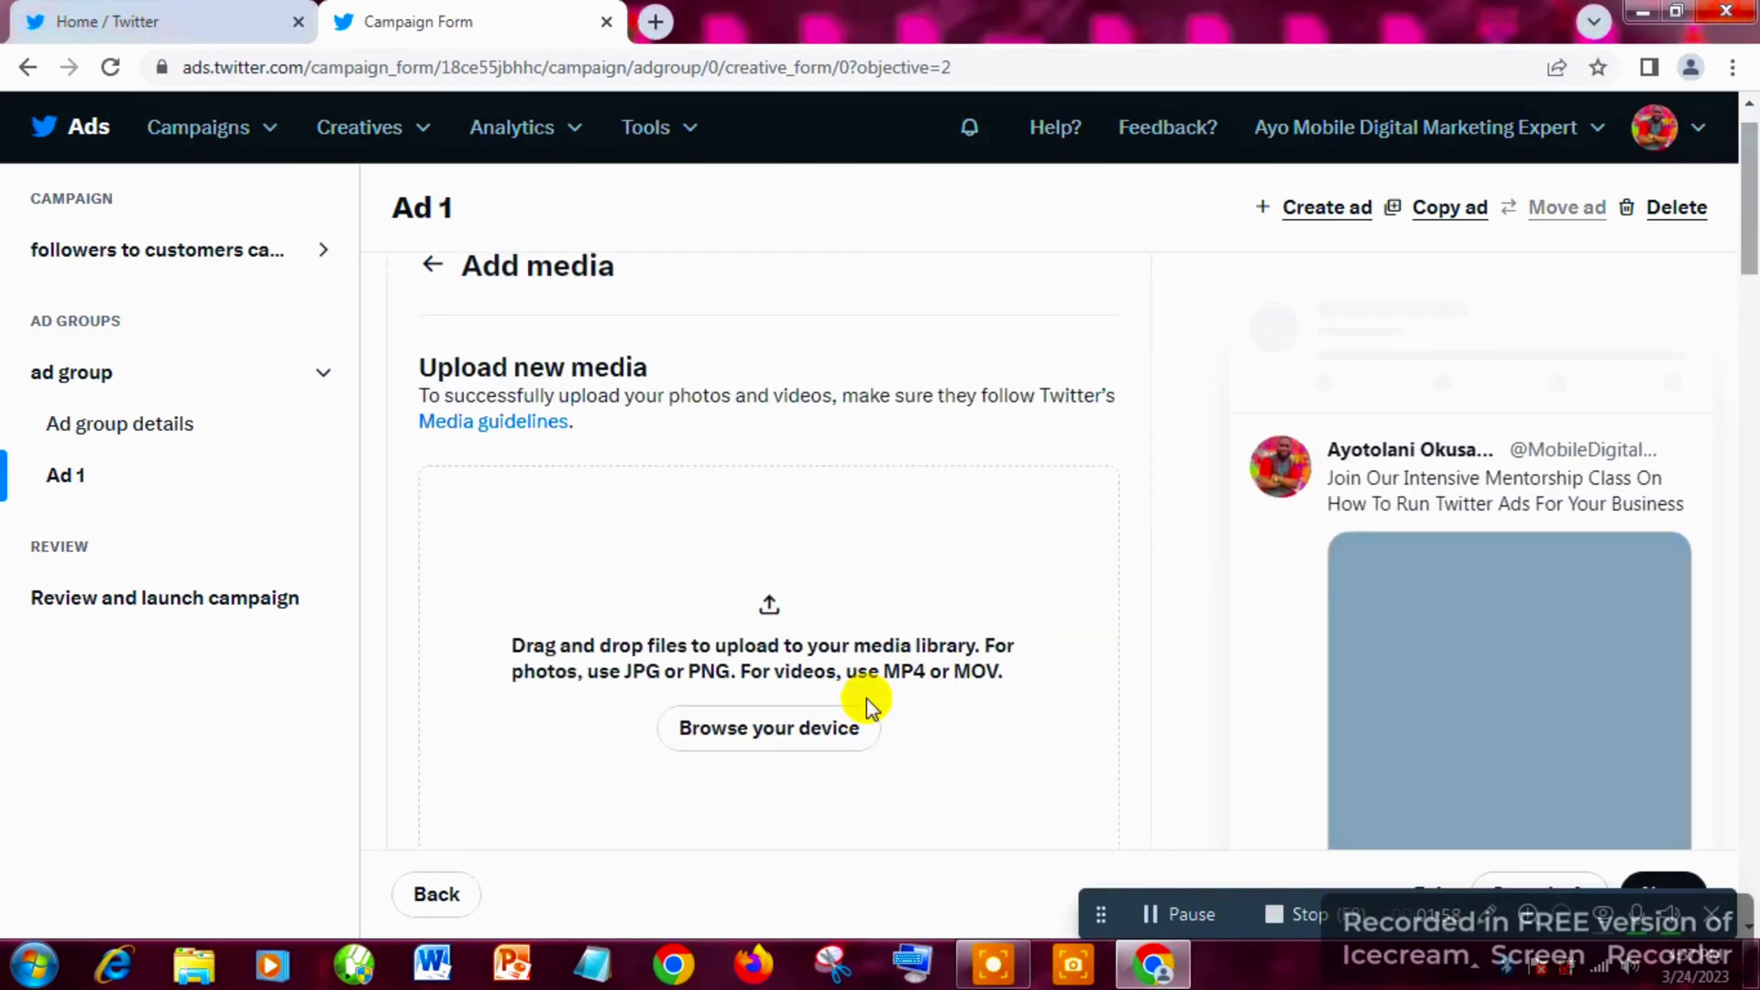
left_click(784, 729)
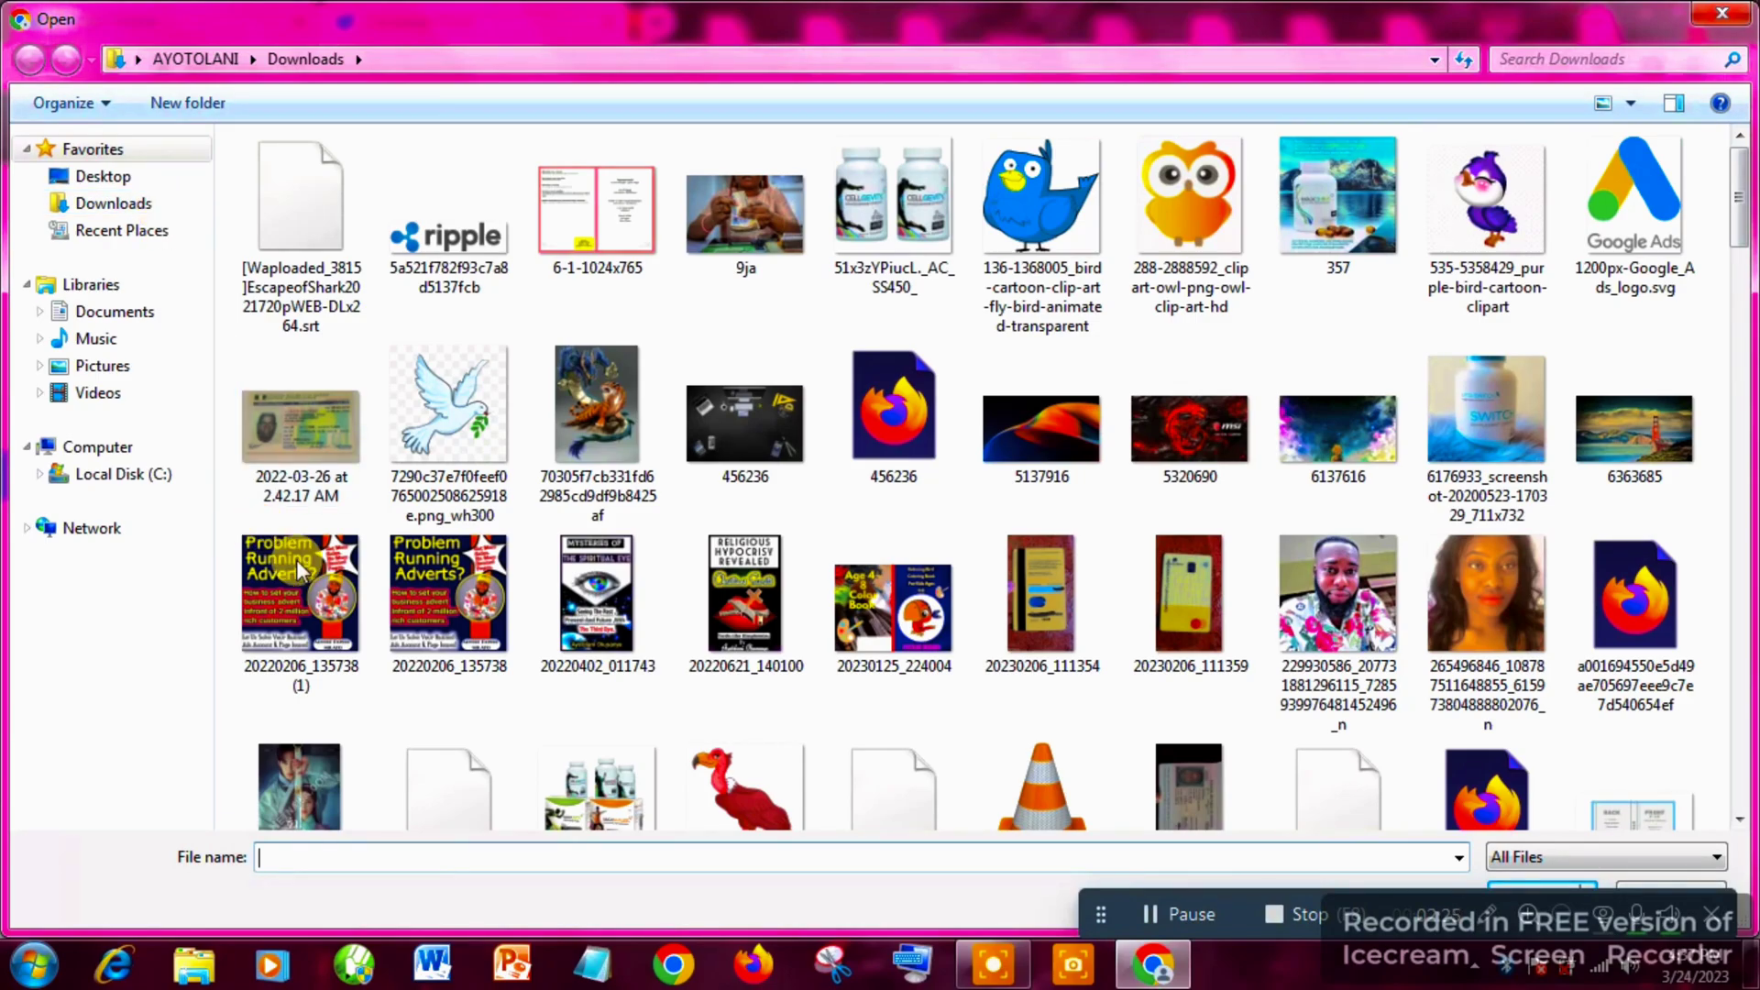
left_click(291, 642)
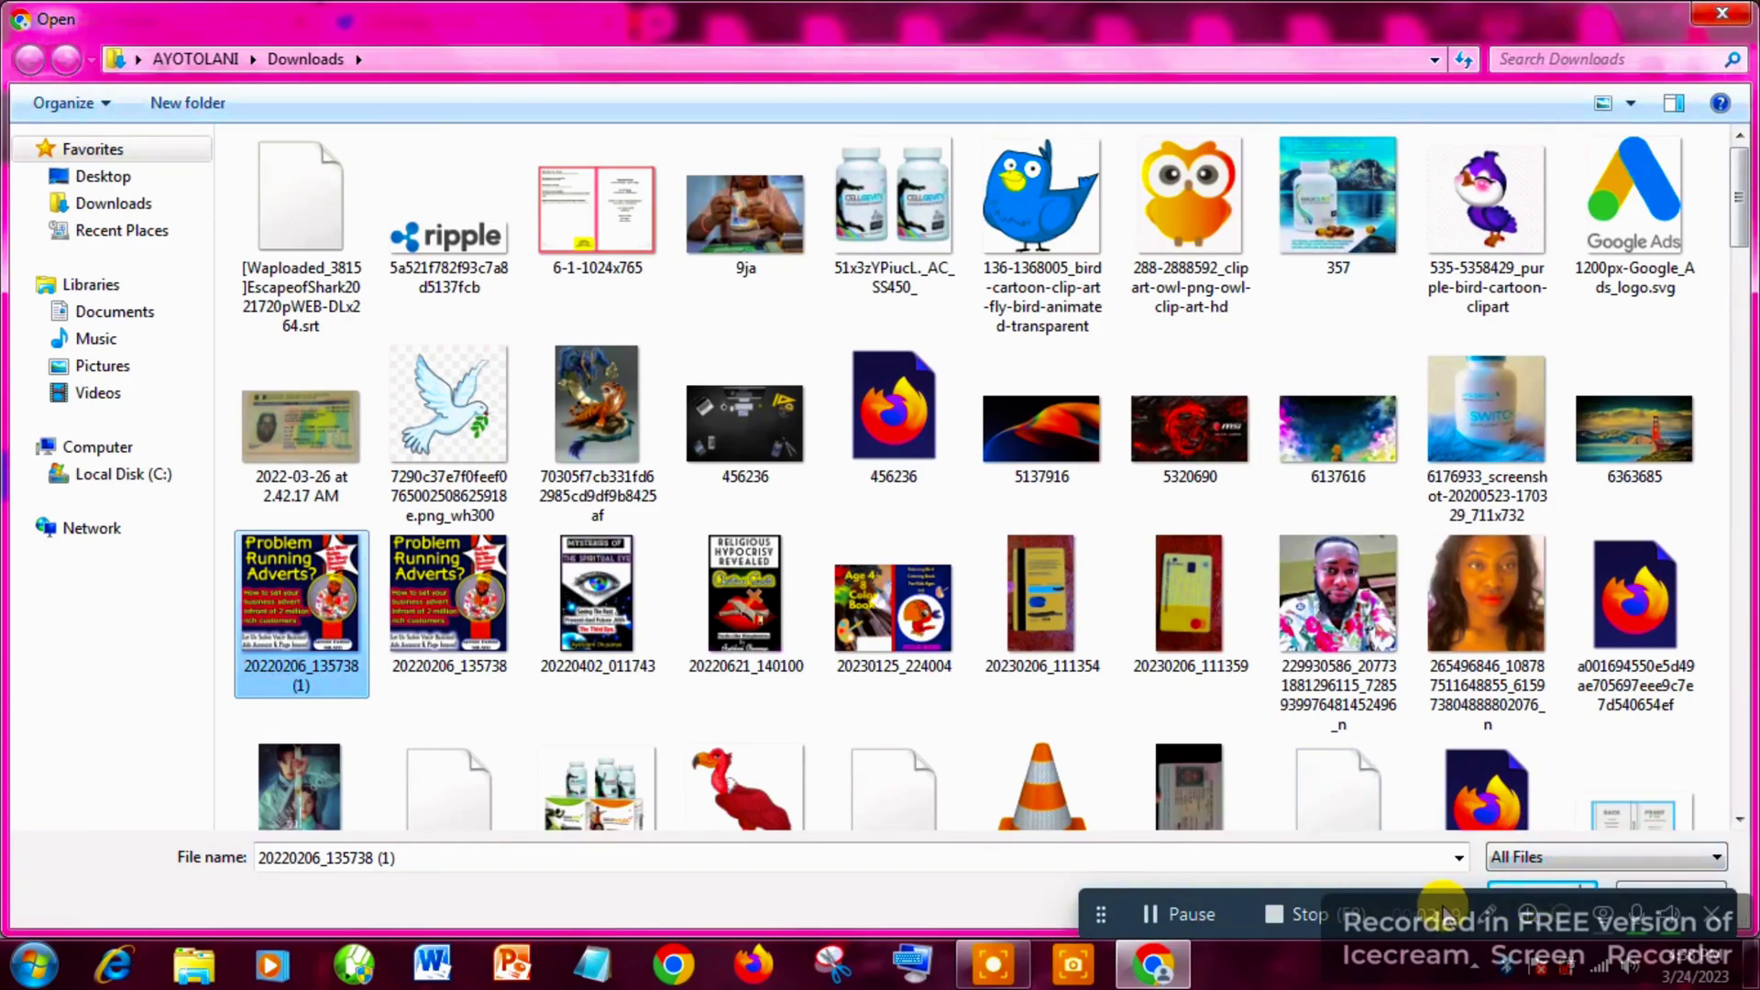
left_click(1543, 882)
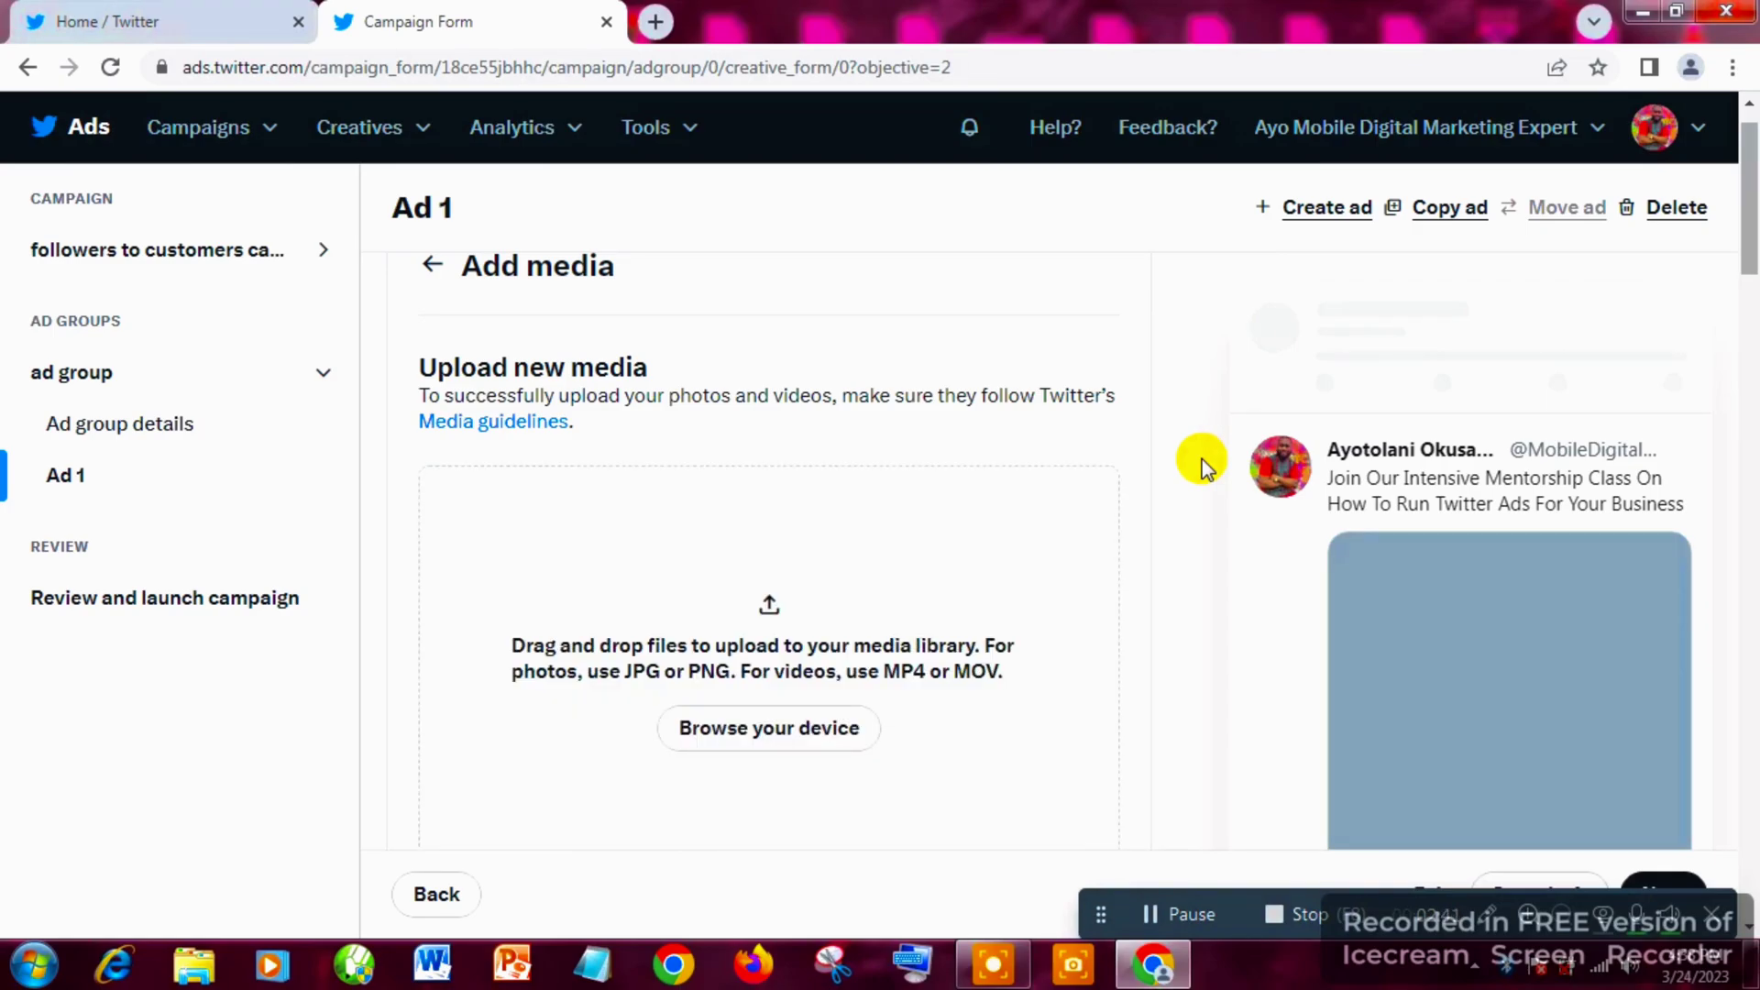
Check the ad preview and attached media of Ad 1, and proceed to the campaign review.
scroll(1202, 468, "down", 1)
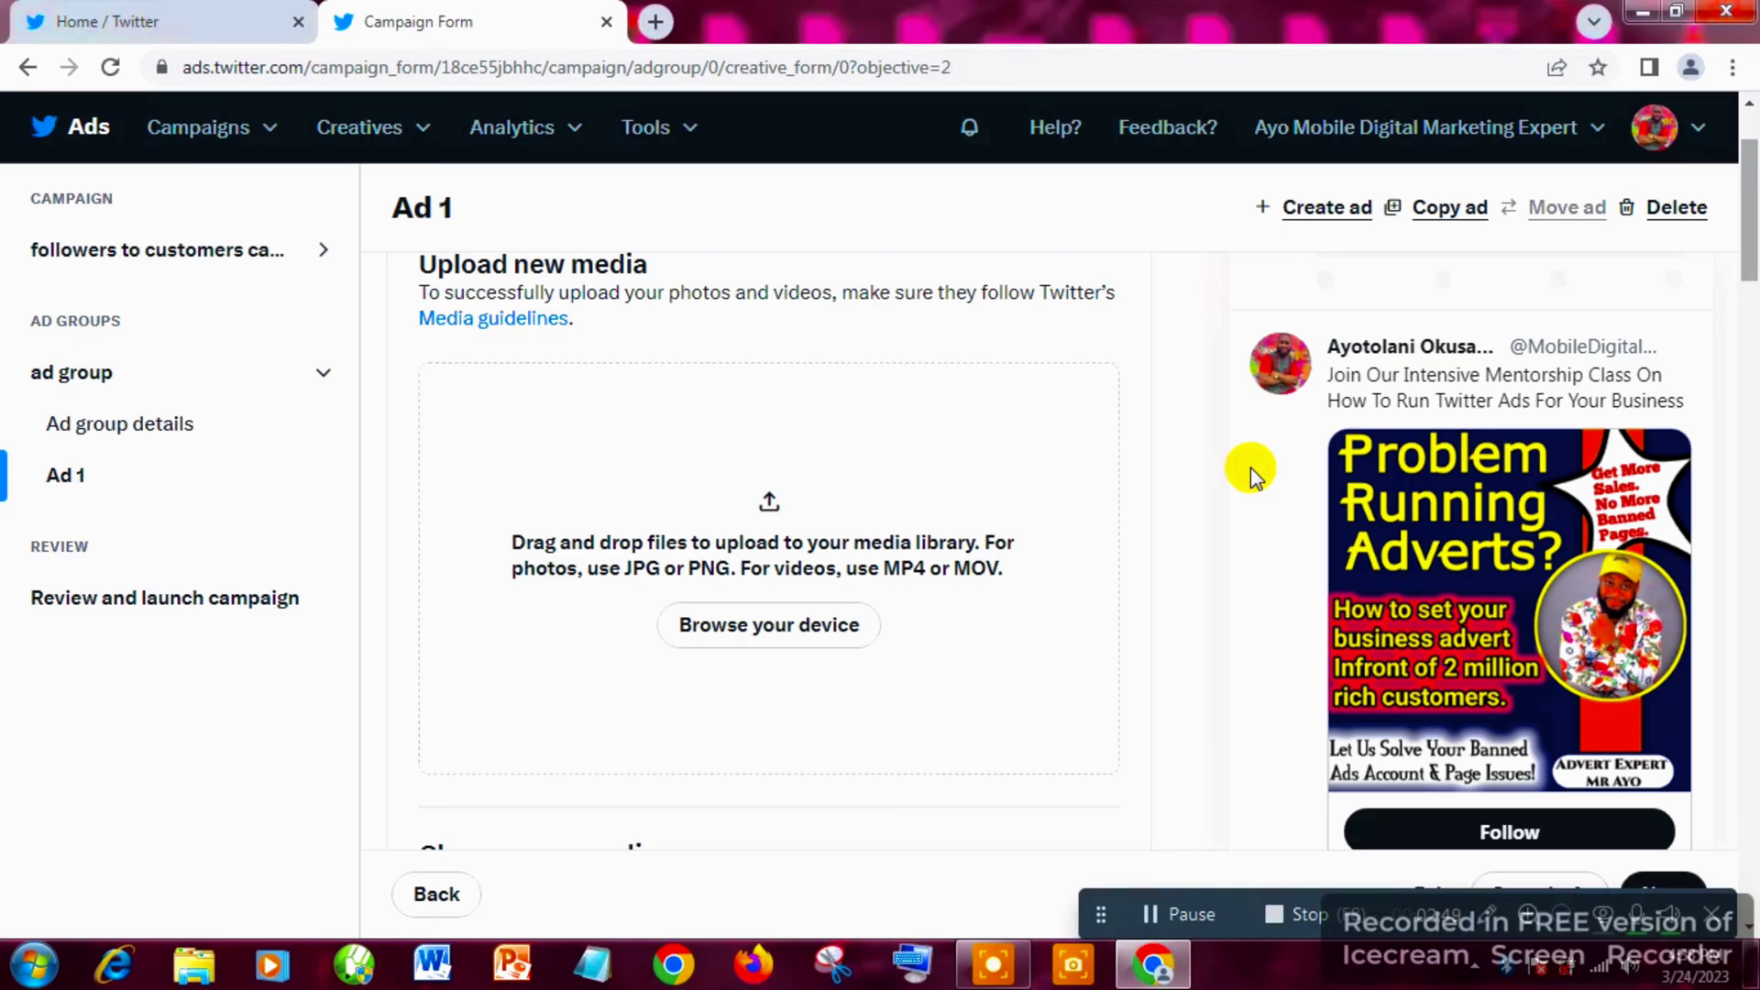
scroll(1251, 468, "down", 3)
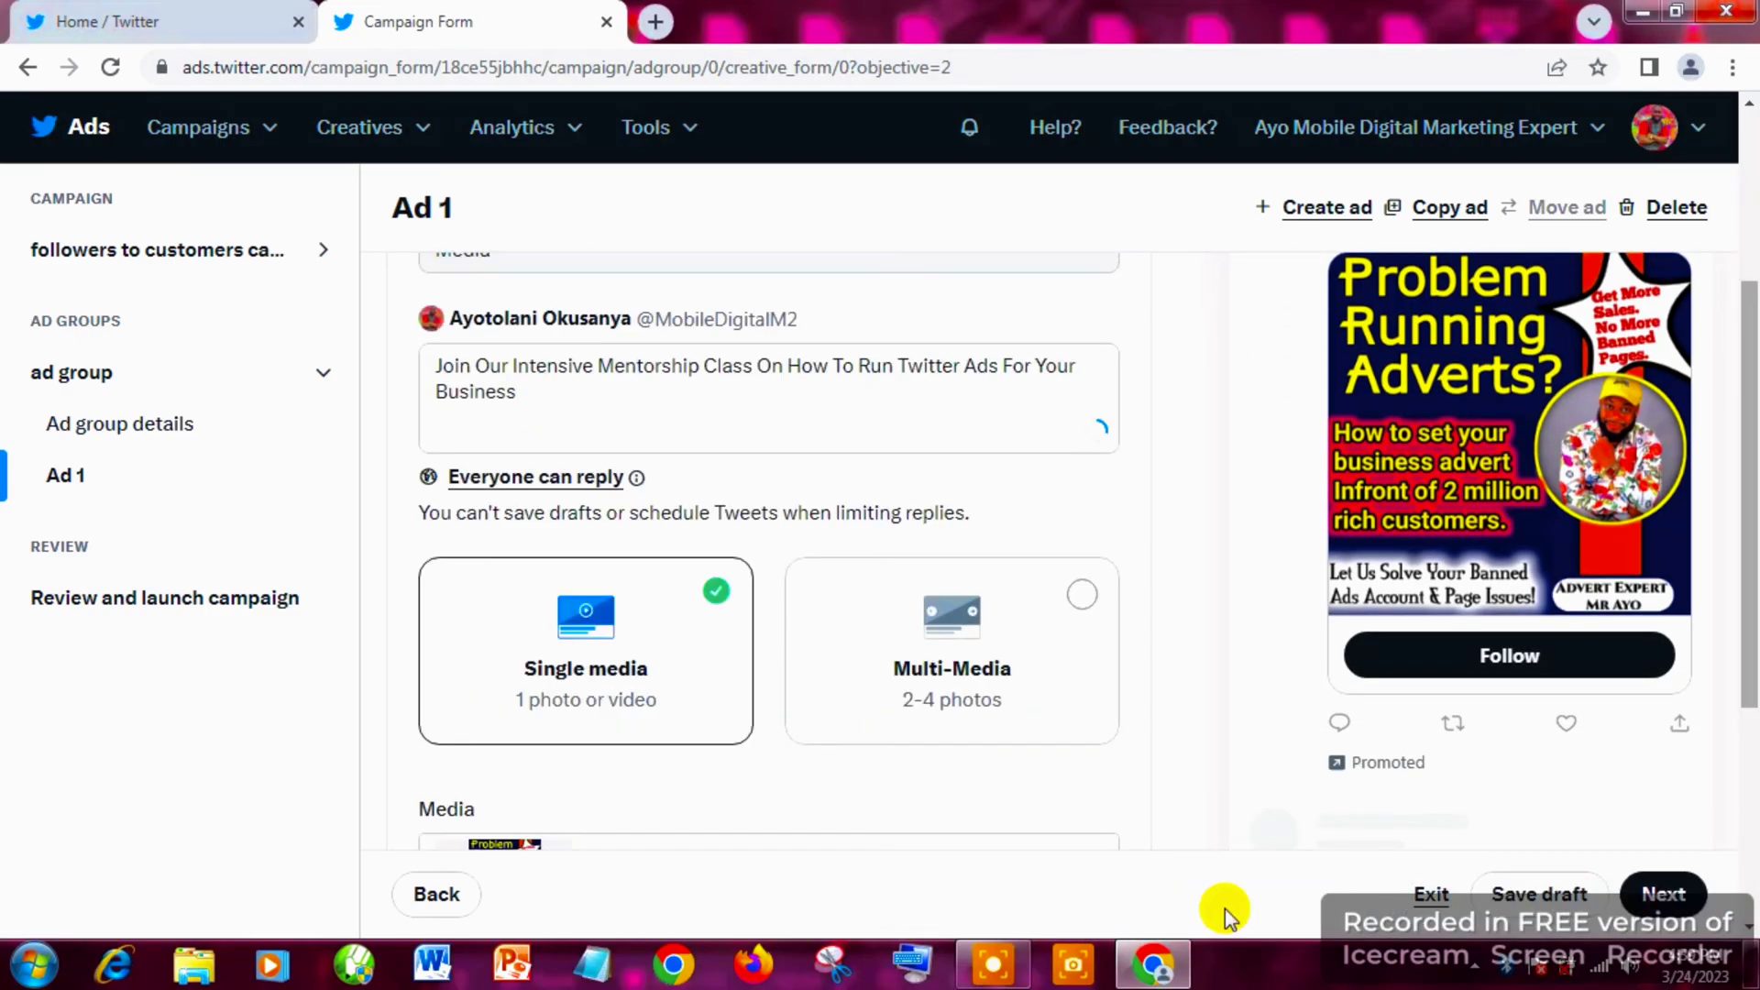
left_click_drag(1751, 495, 1741, 771)
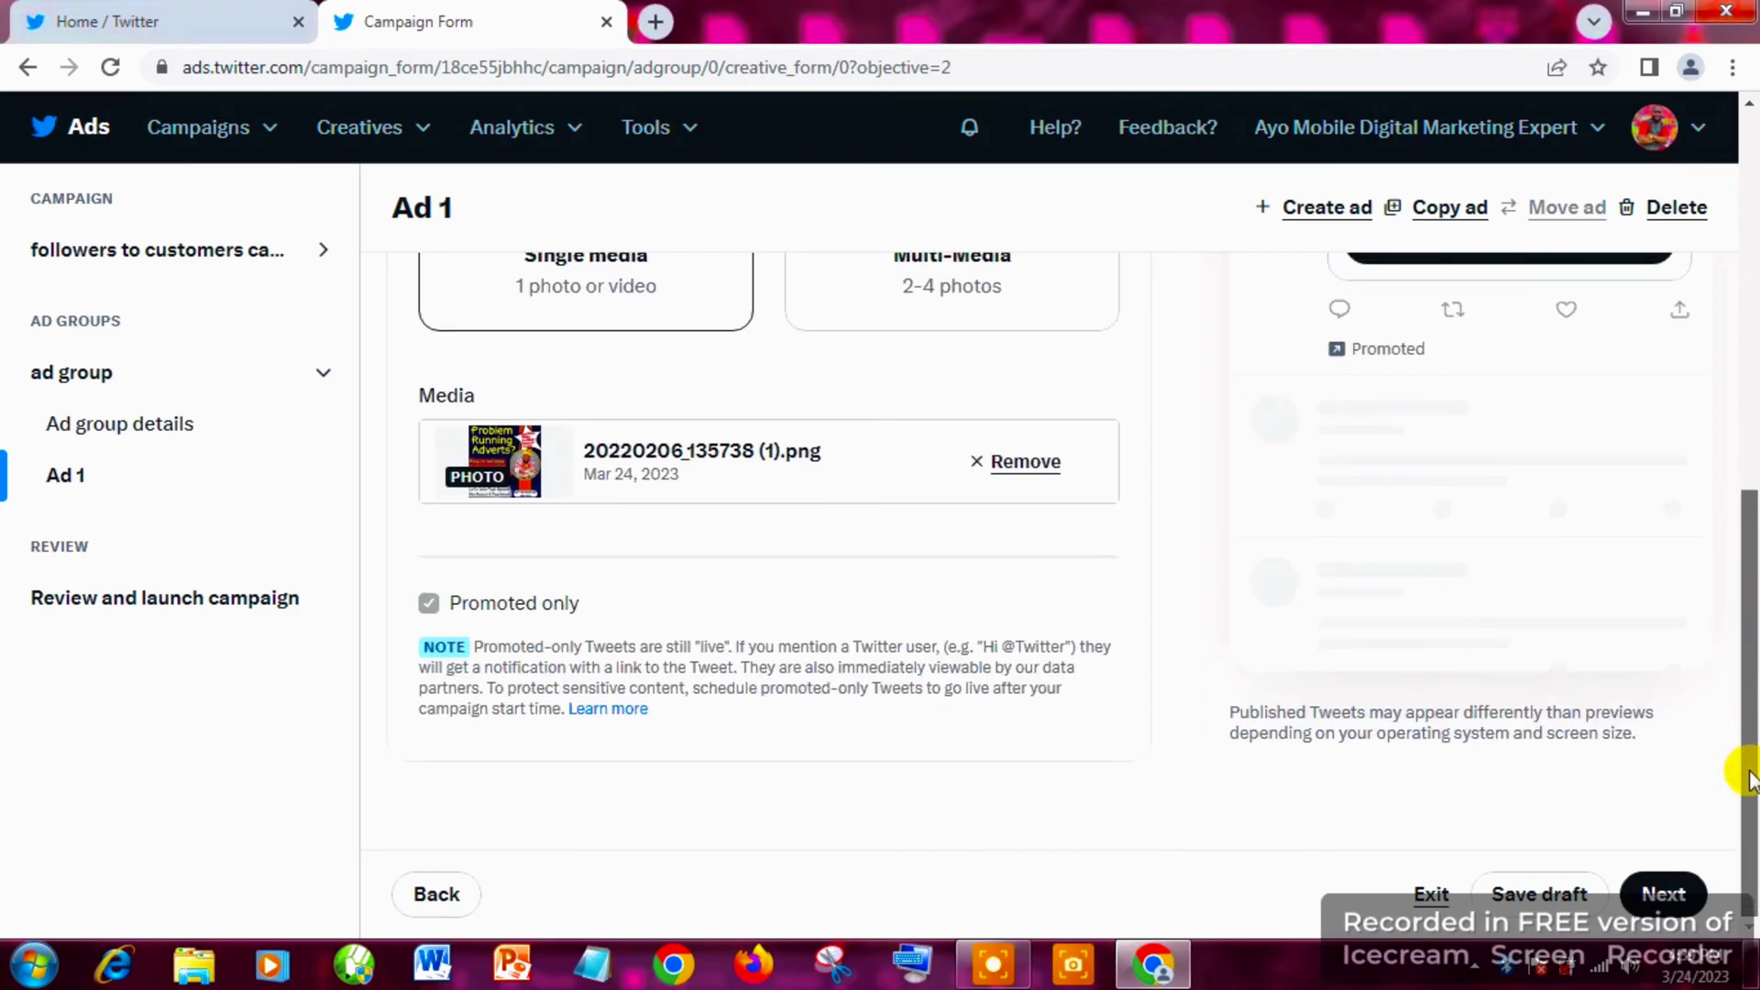
left_click(1665, 895)
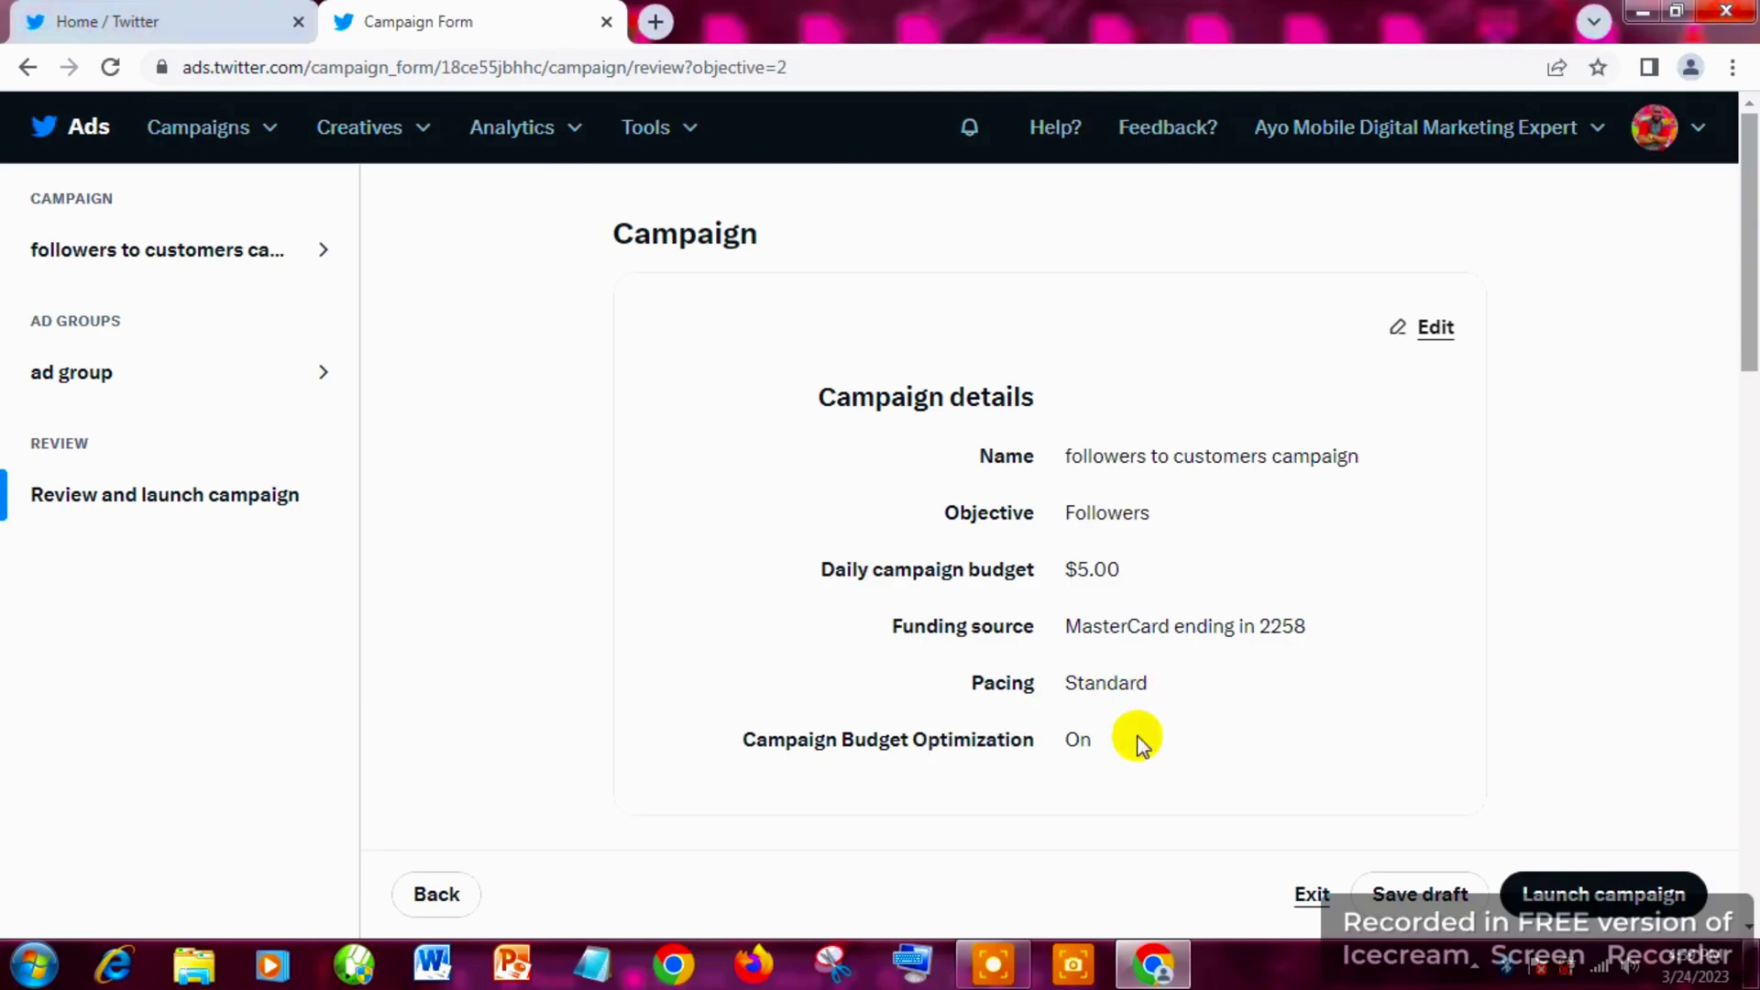
Review the campaign's schedule, delivery, placements, targeting and ad details, and launch the campaign.
left_click_drag(1740, 260, 1746, 458)
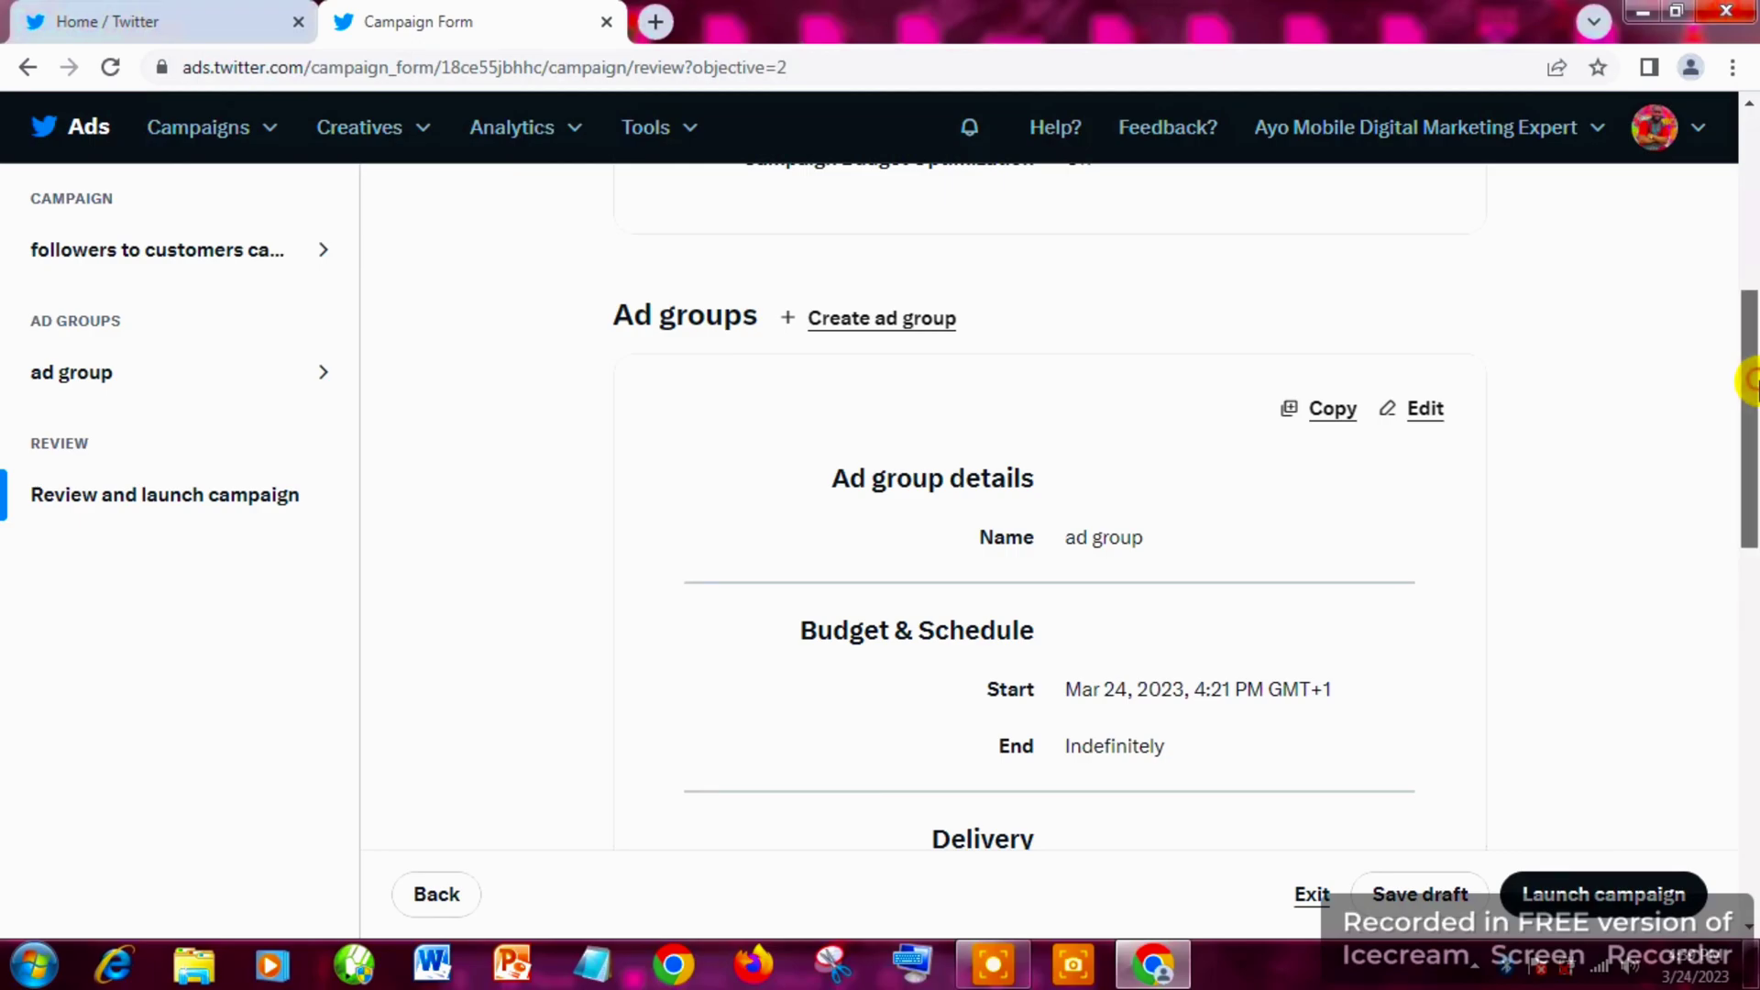
left_click_drag(1751, 380, 1749, 429)
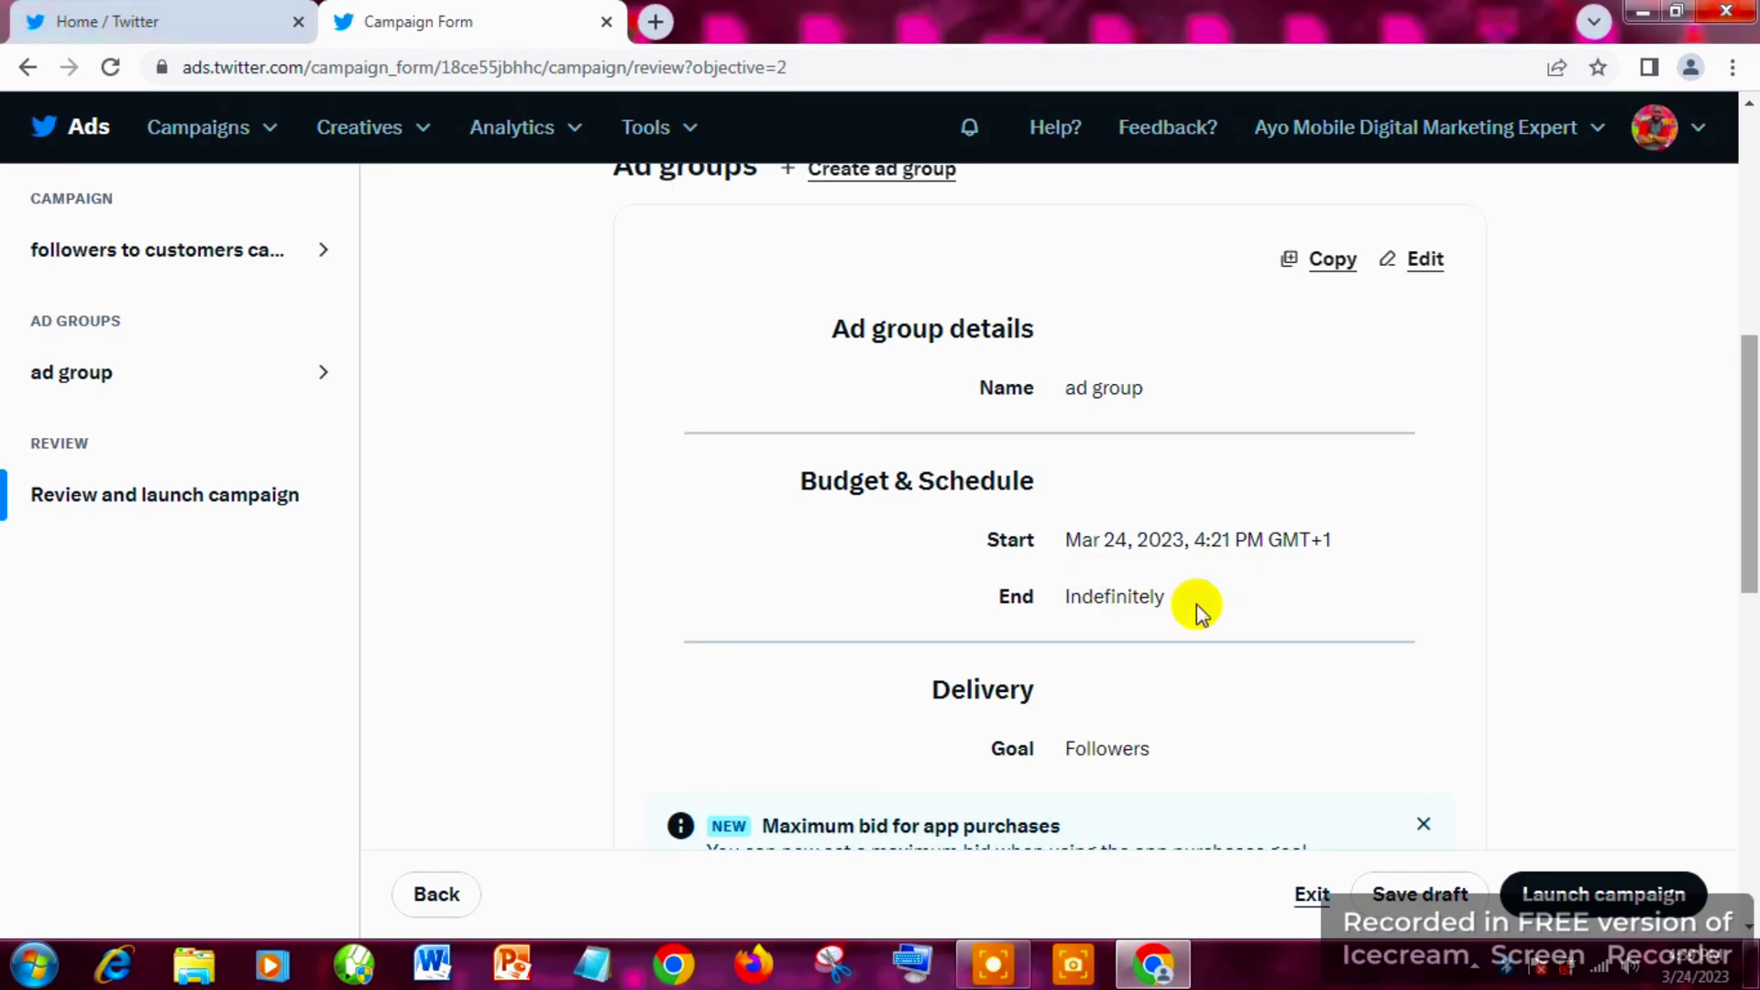
left_click_drag(1750, 431, 1751, 504)
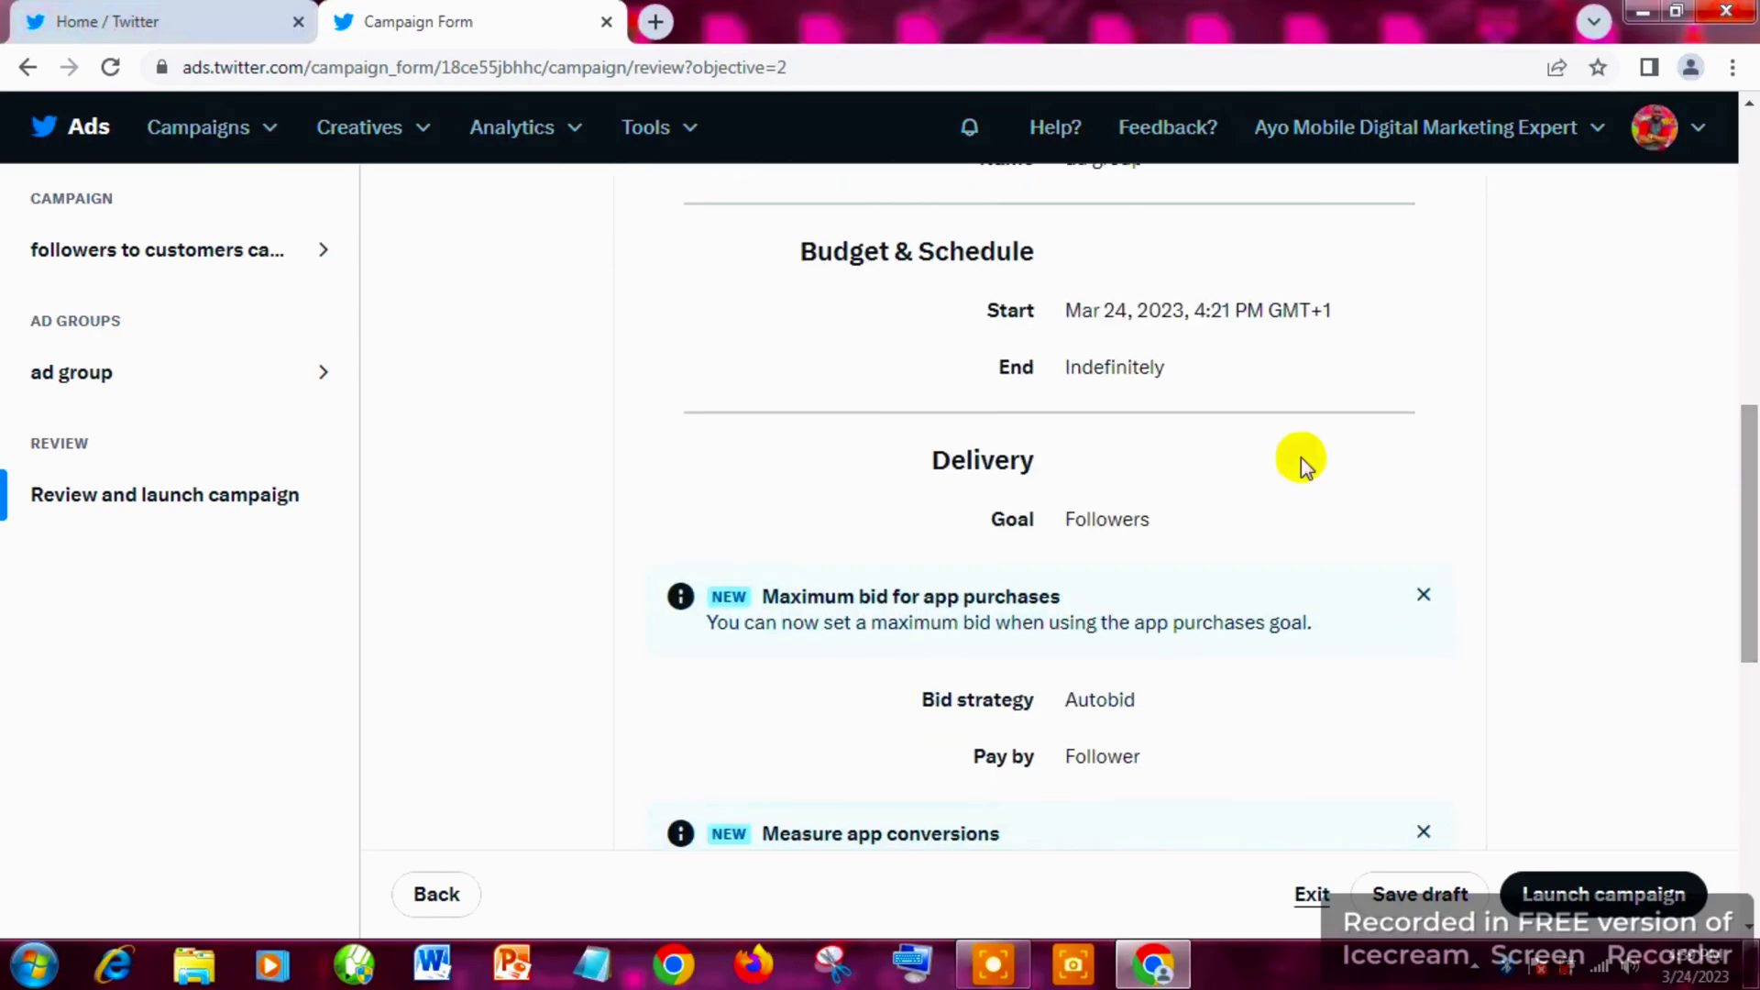
scroll(1215, 520, "down", 1)
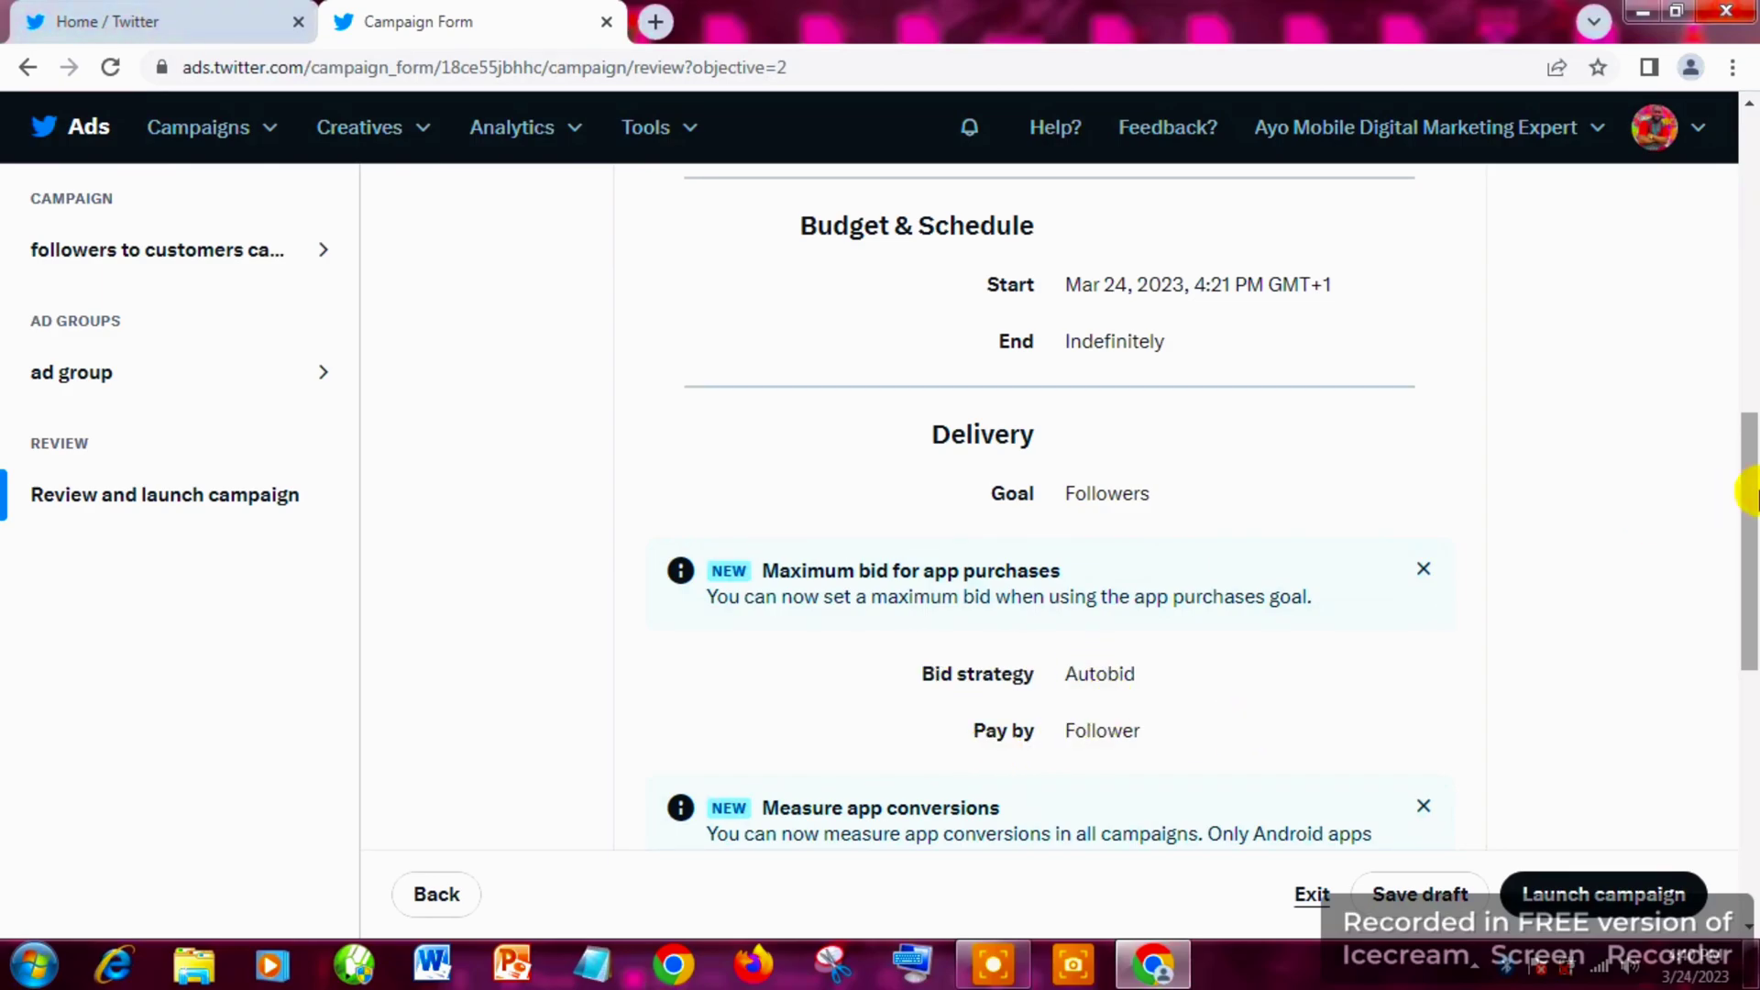
left_click_drag(1749, 492, 1751, 811)
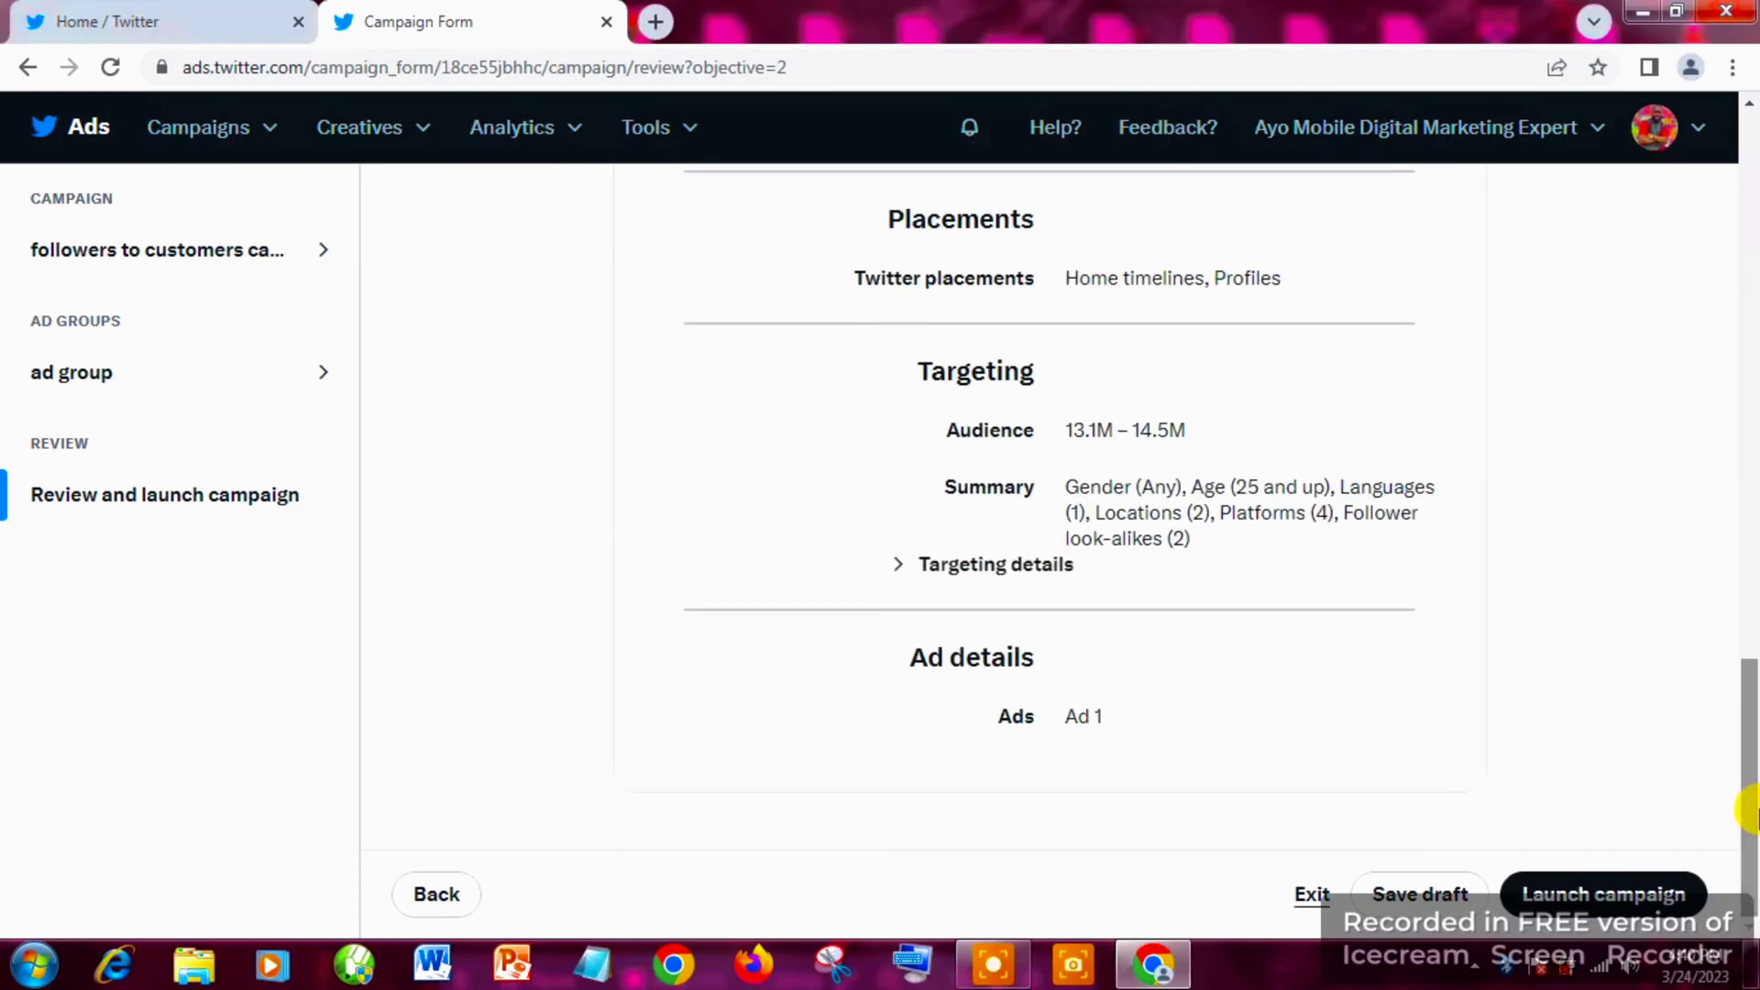
left_click(1637, 894)
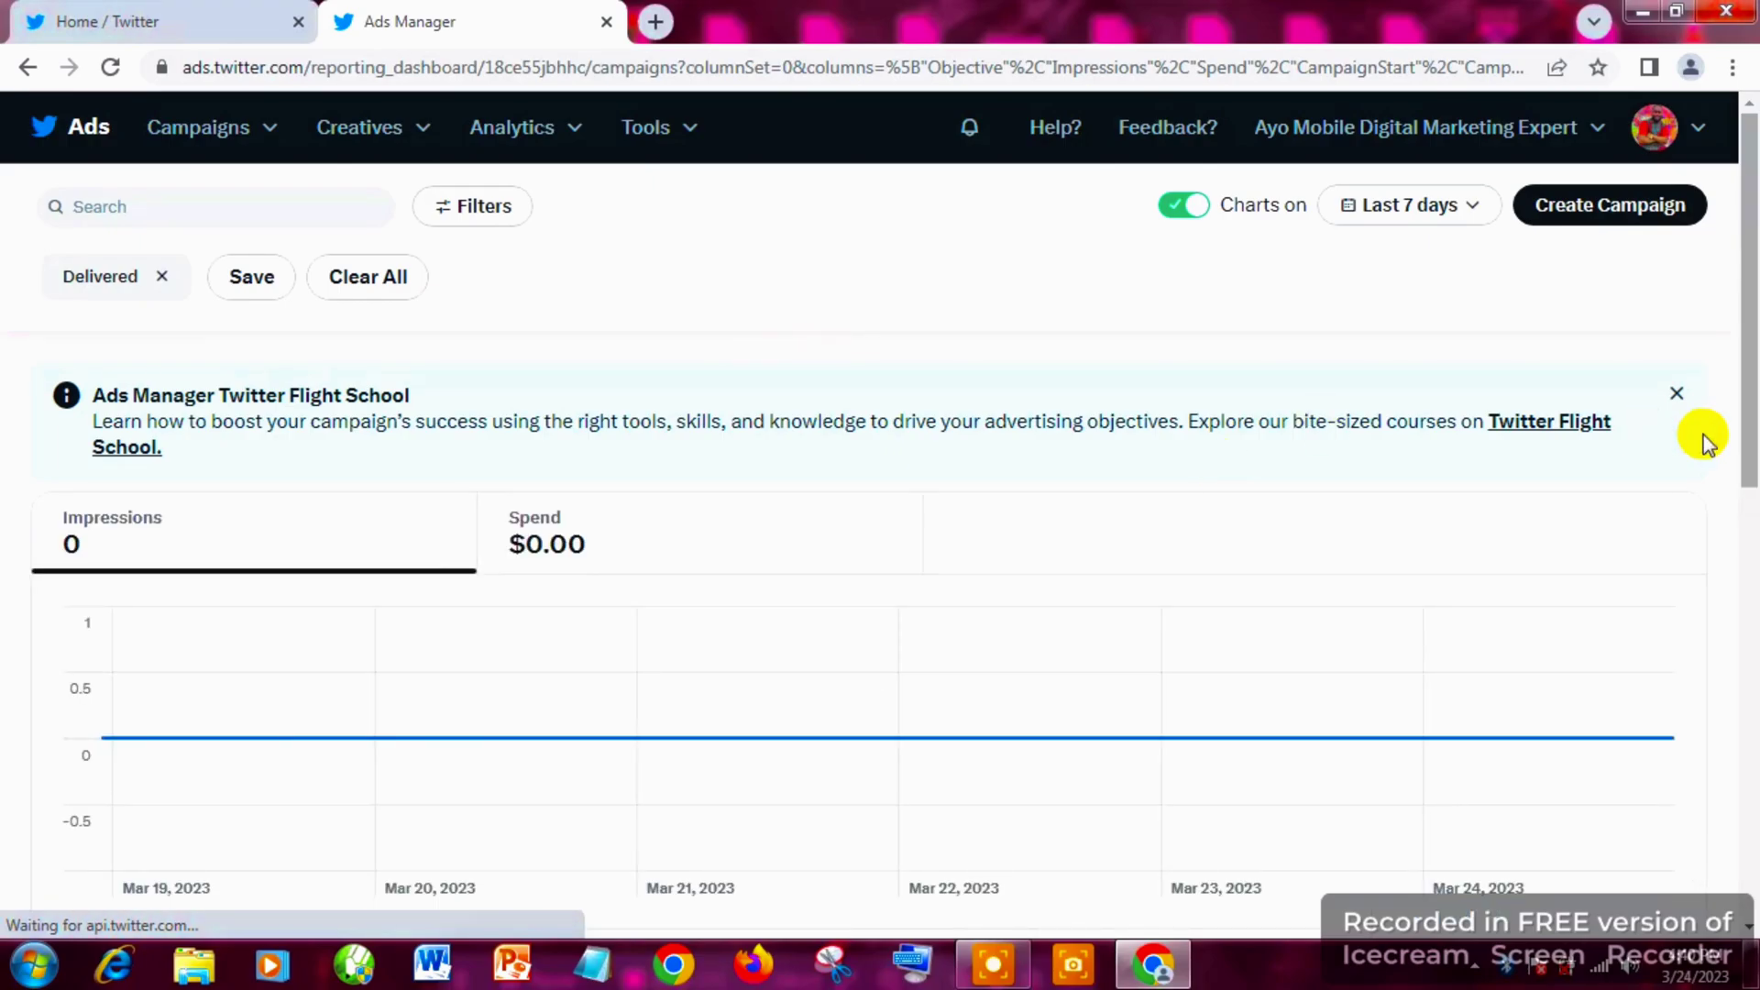
Dismiss the Ads Manager survey and check the status of the launched campaign, its ad group and its ads.
scroll(1747, 431, "down", 1)
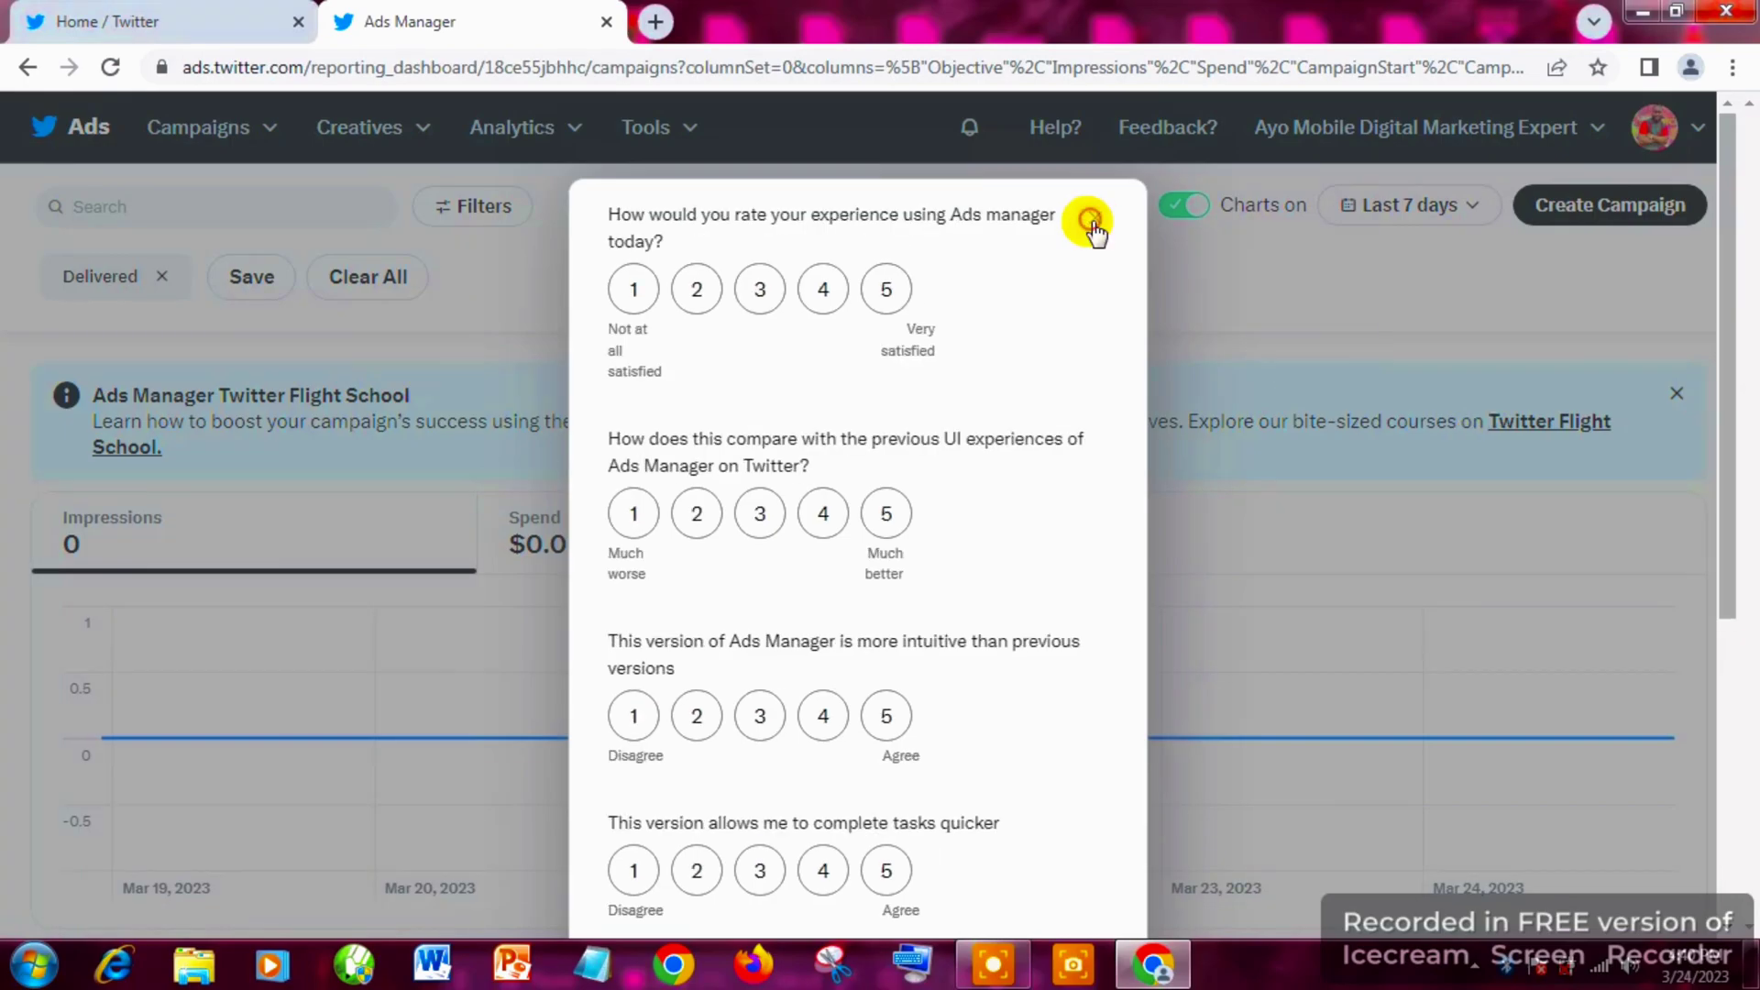
left_click(1091, 220)
scroll(1752, 417, "down", 1)
scroll(1751, 417, "down", 5)
scroll(1753, 557, "down", 1)
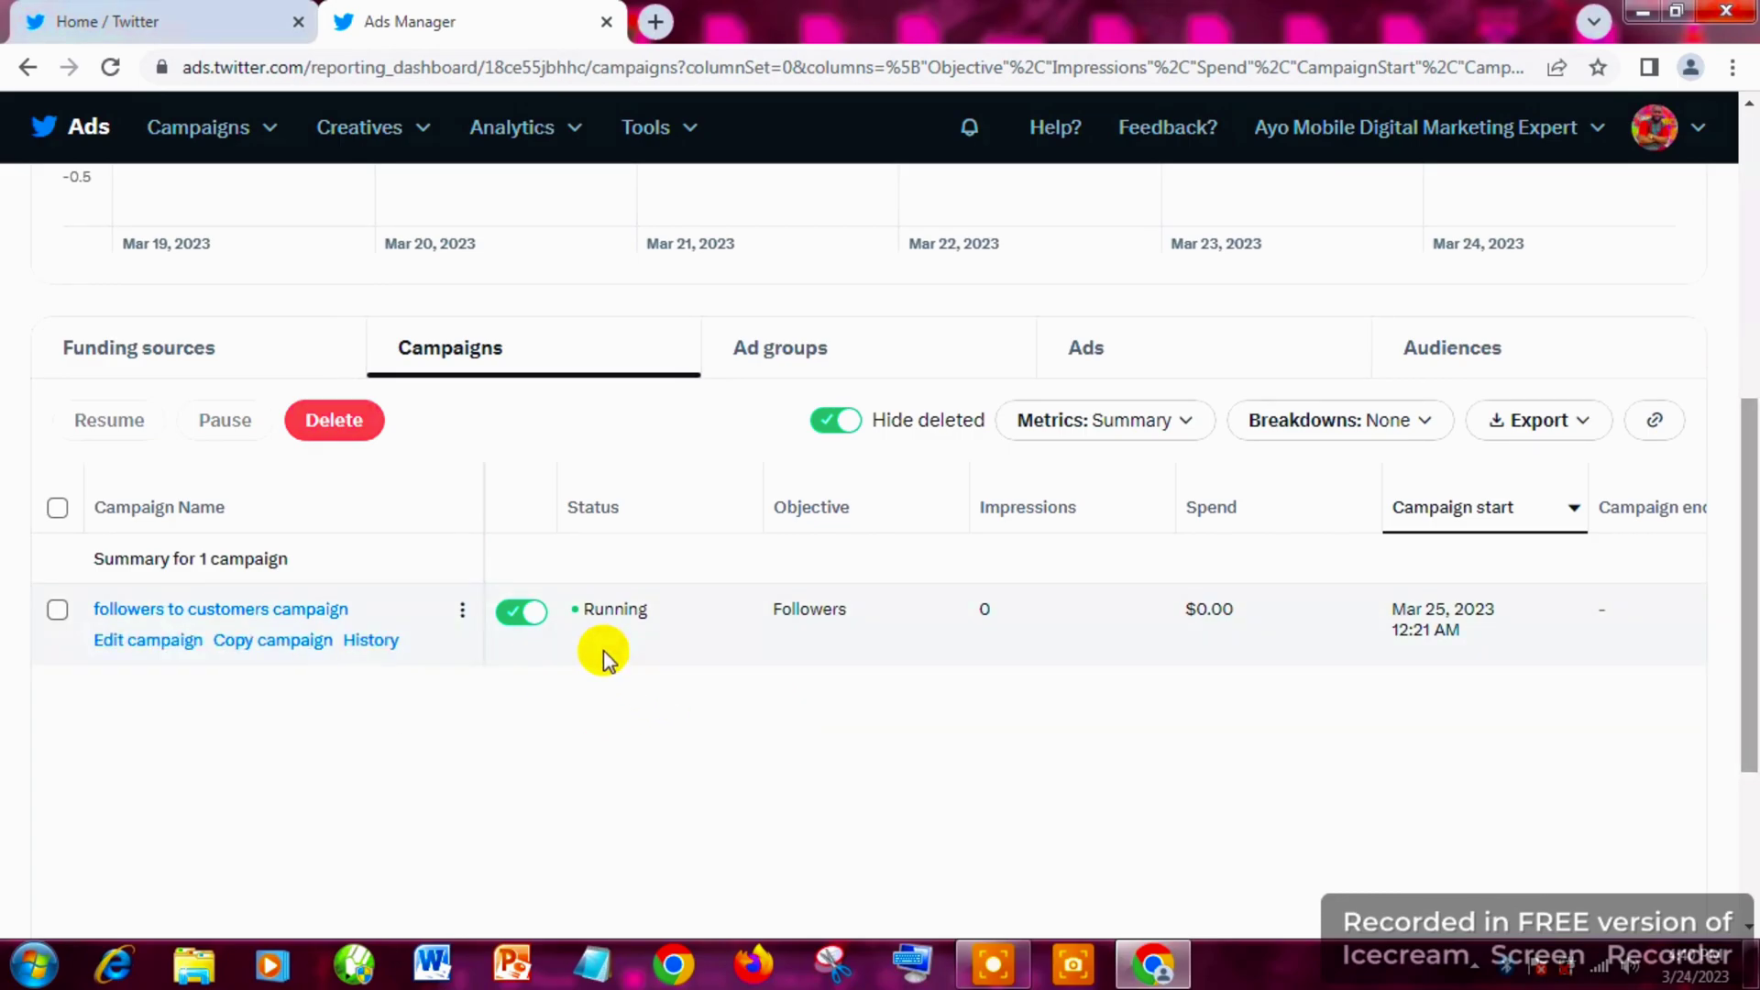
left_click(837, 357)
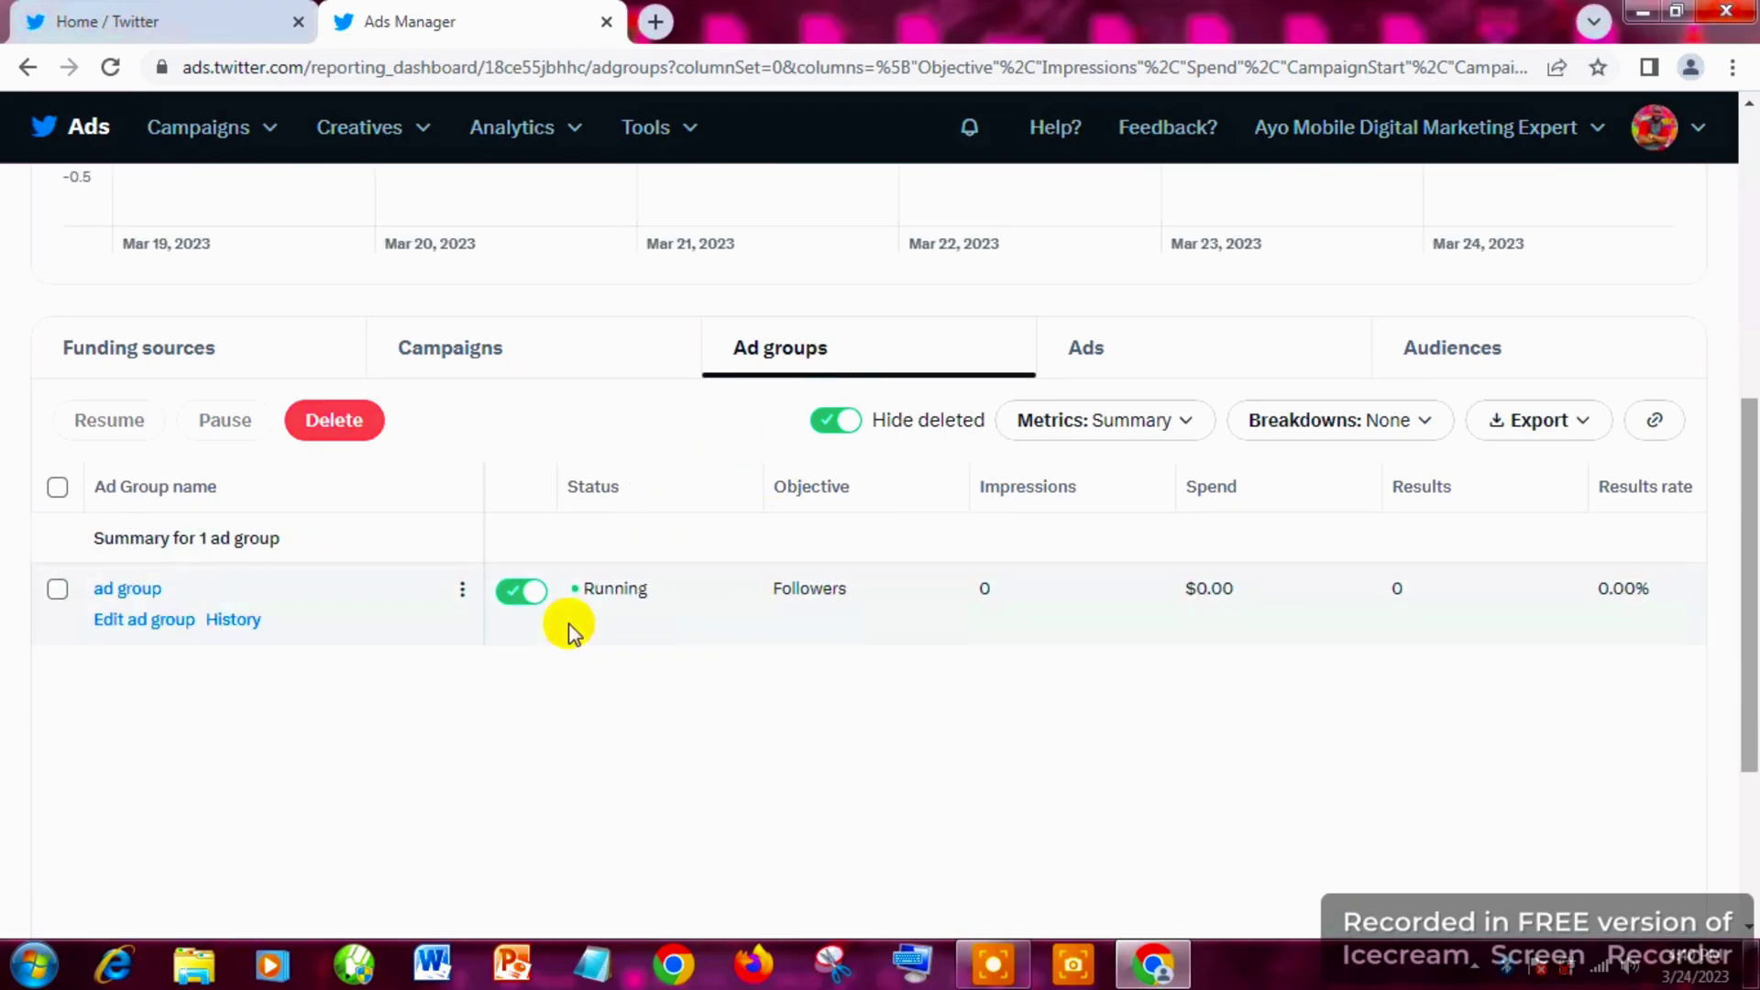
left_click(1122, 350)
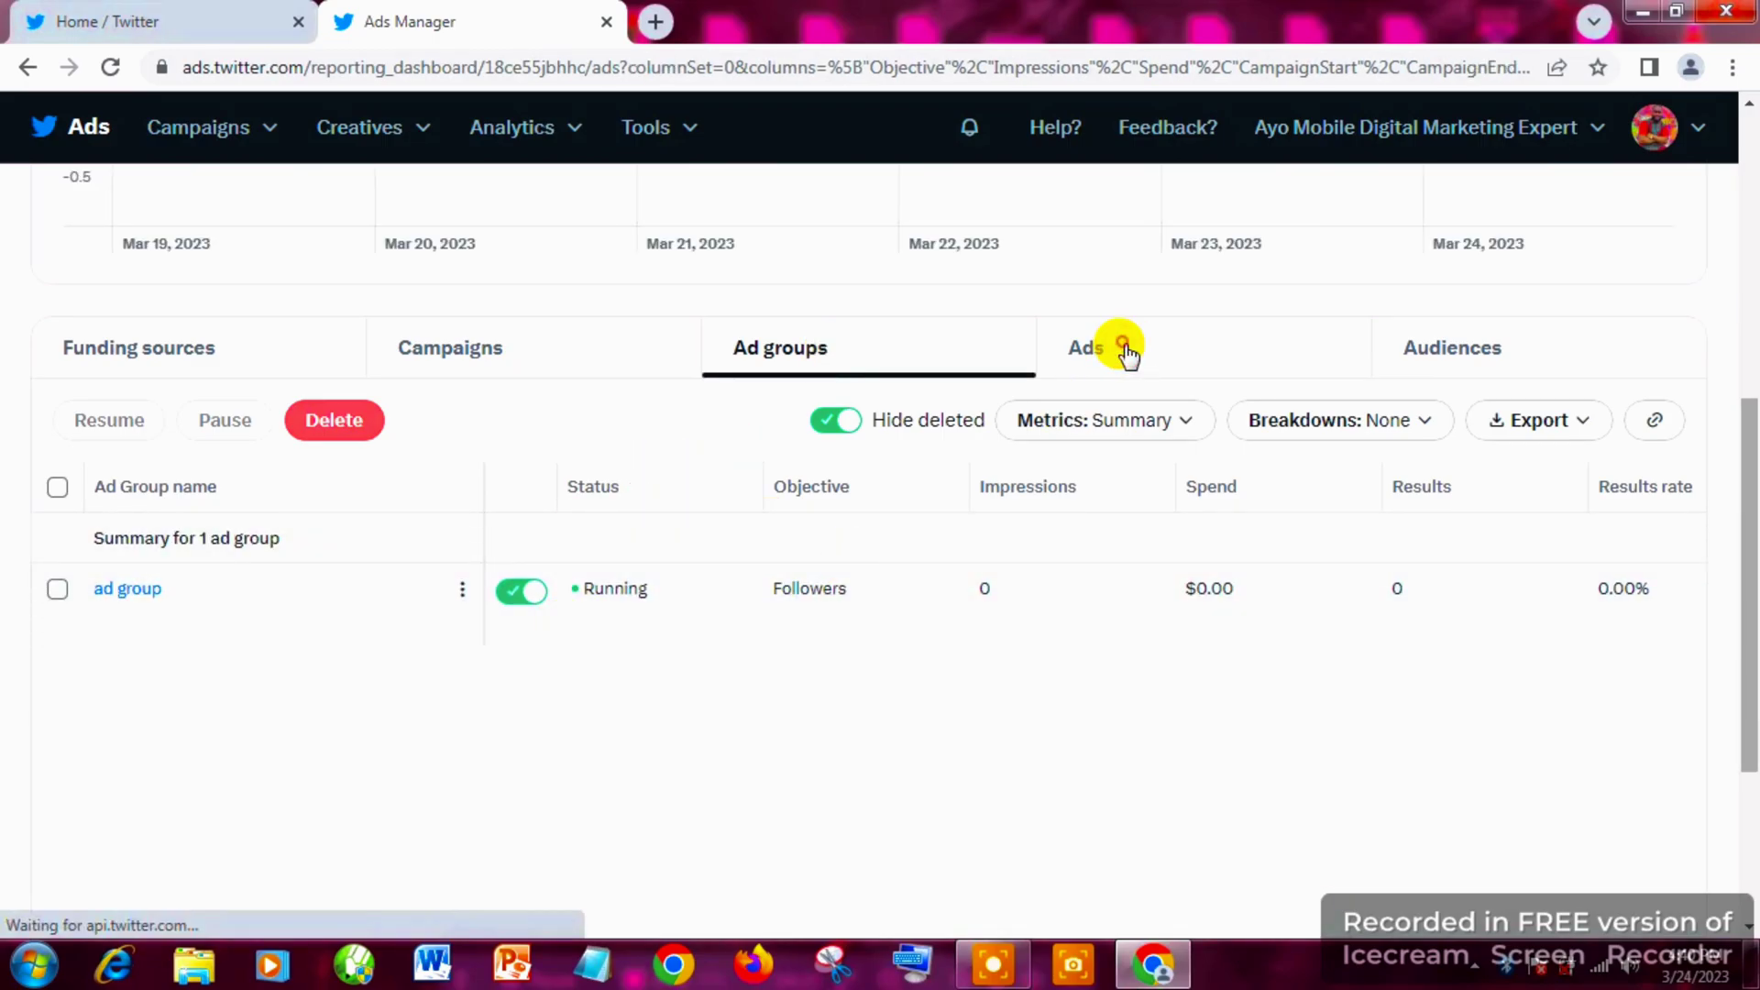